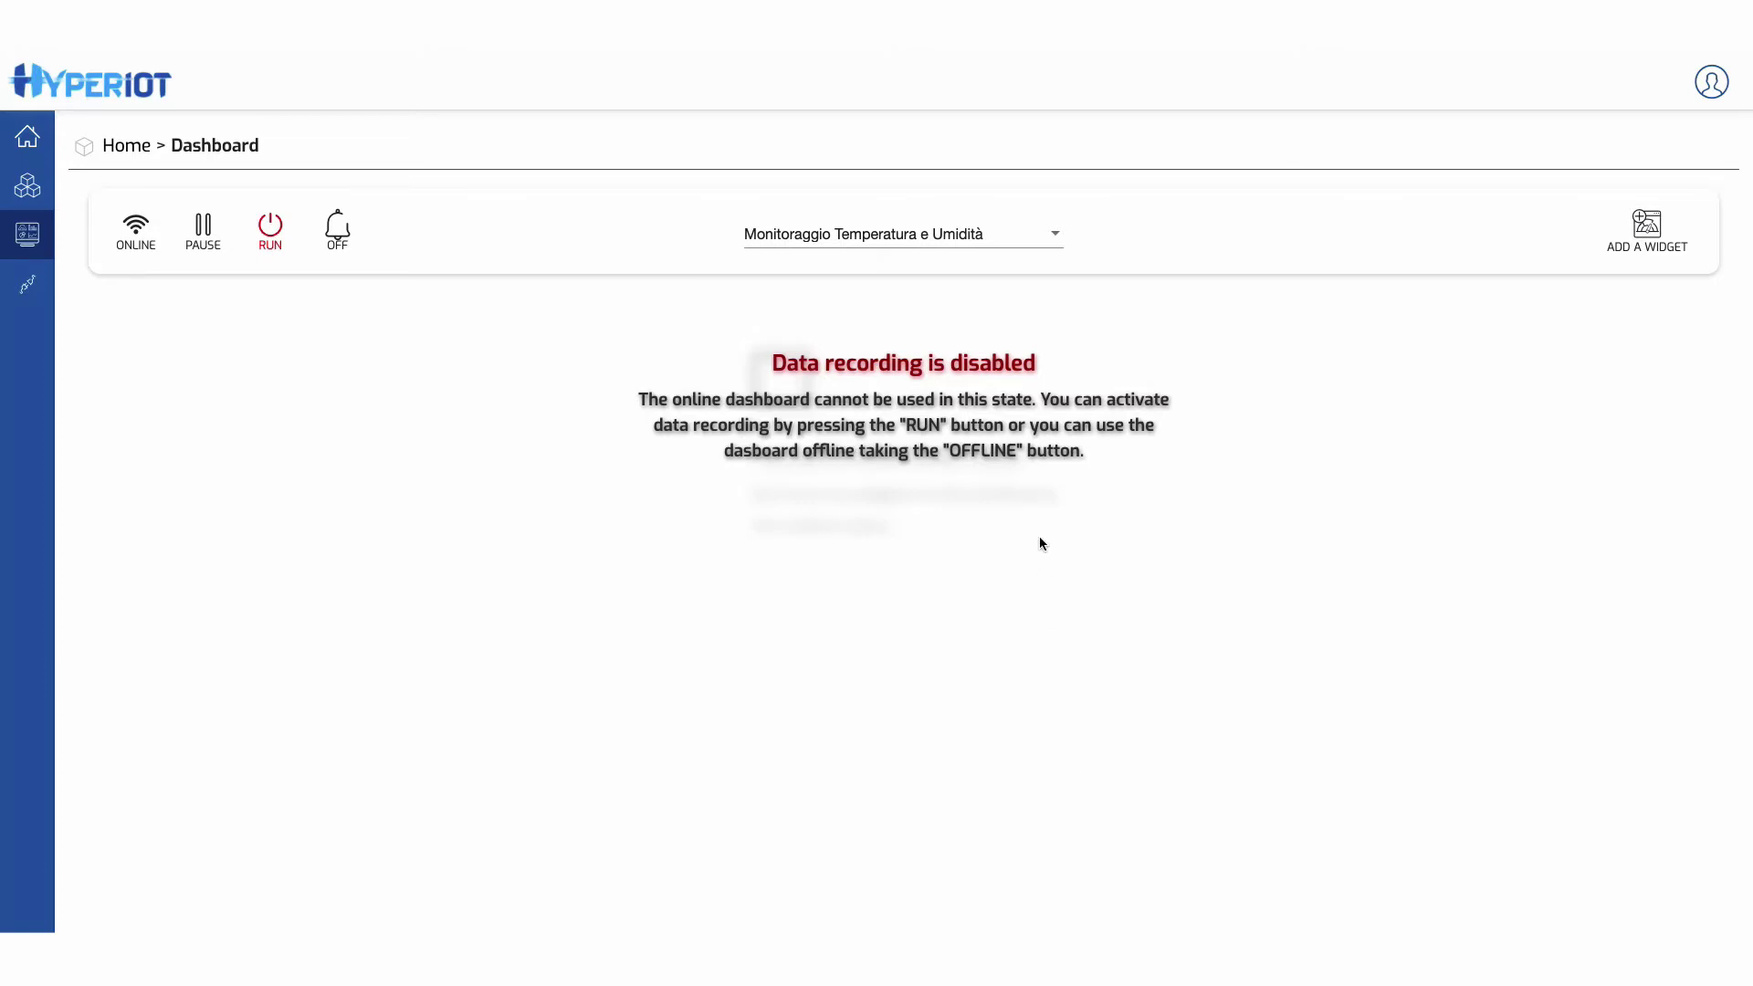
- Keep the current project, start REALTIME data recording, and bring up the widget chooser
left_click(867, 241)
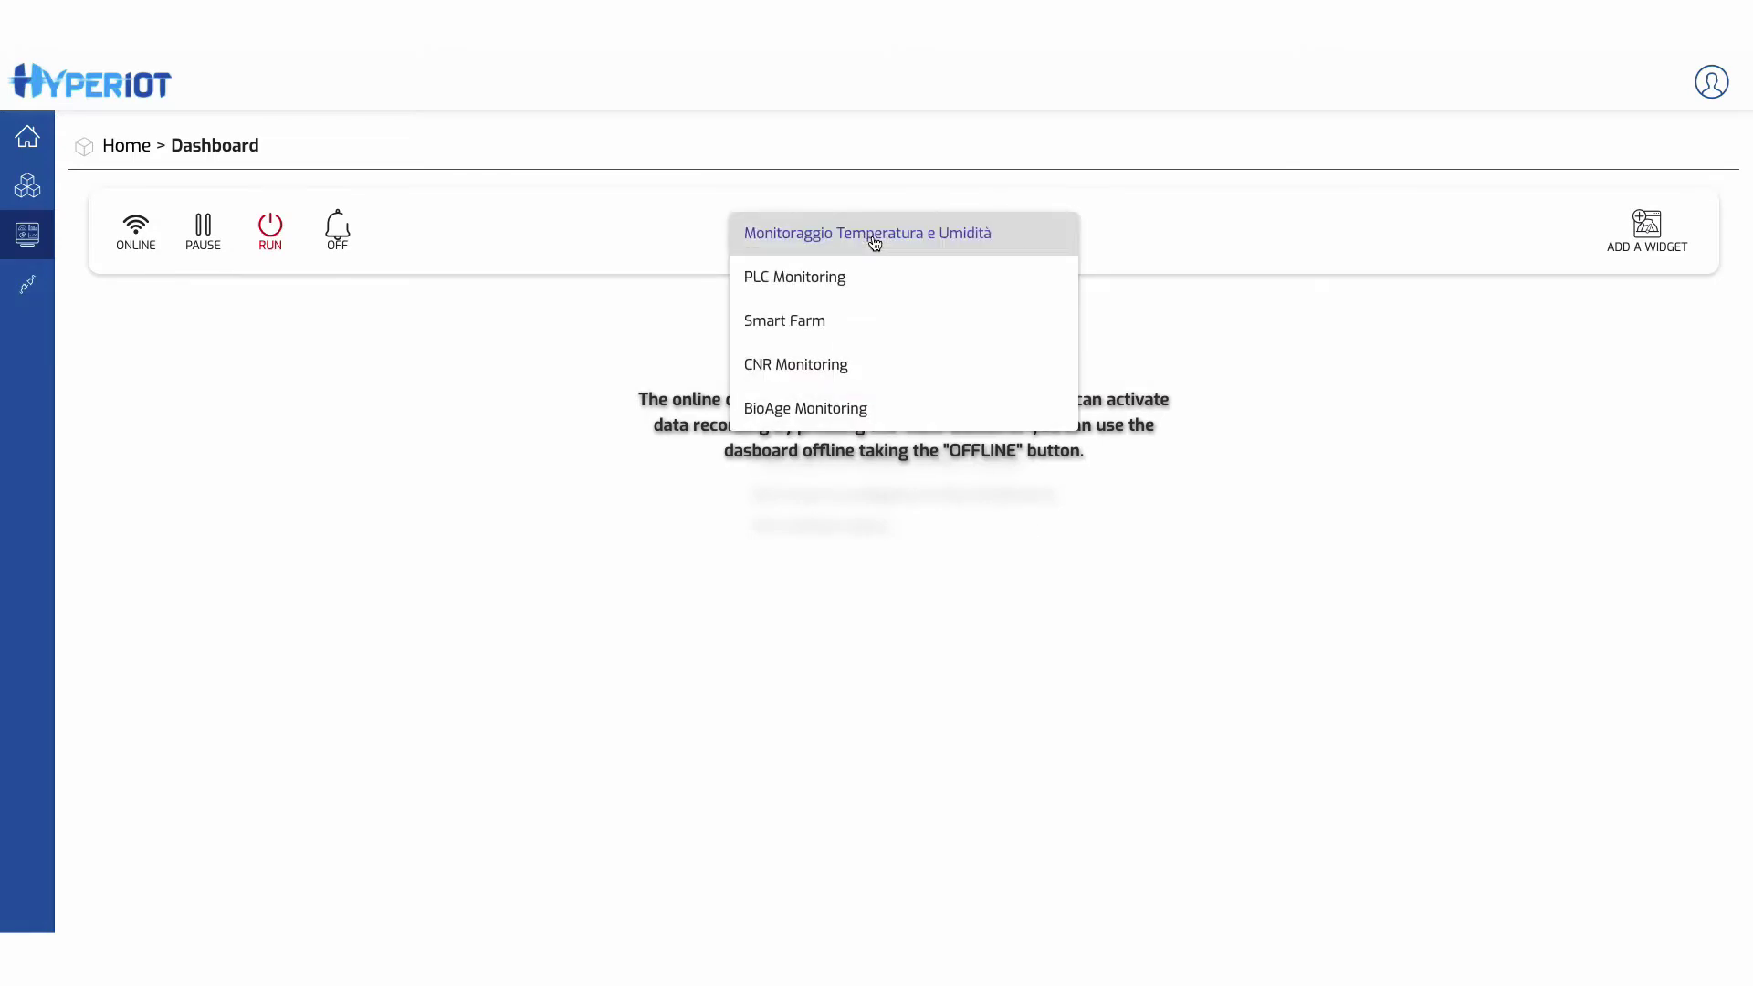
left_click(658, 339)
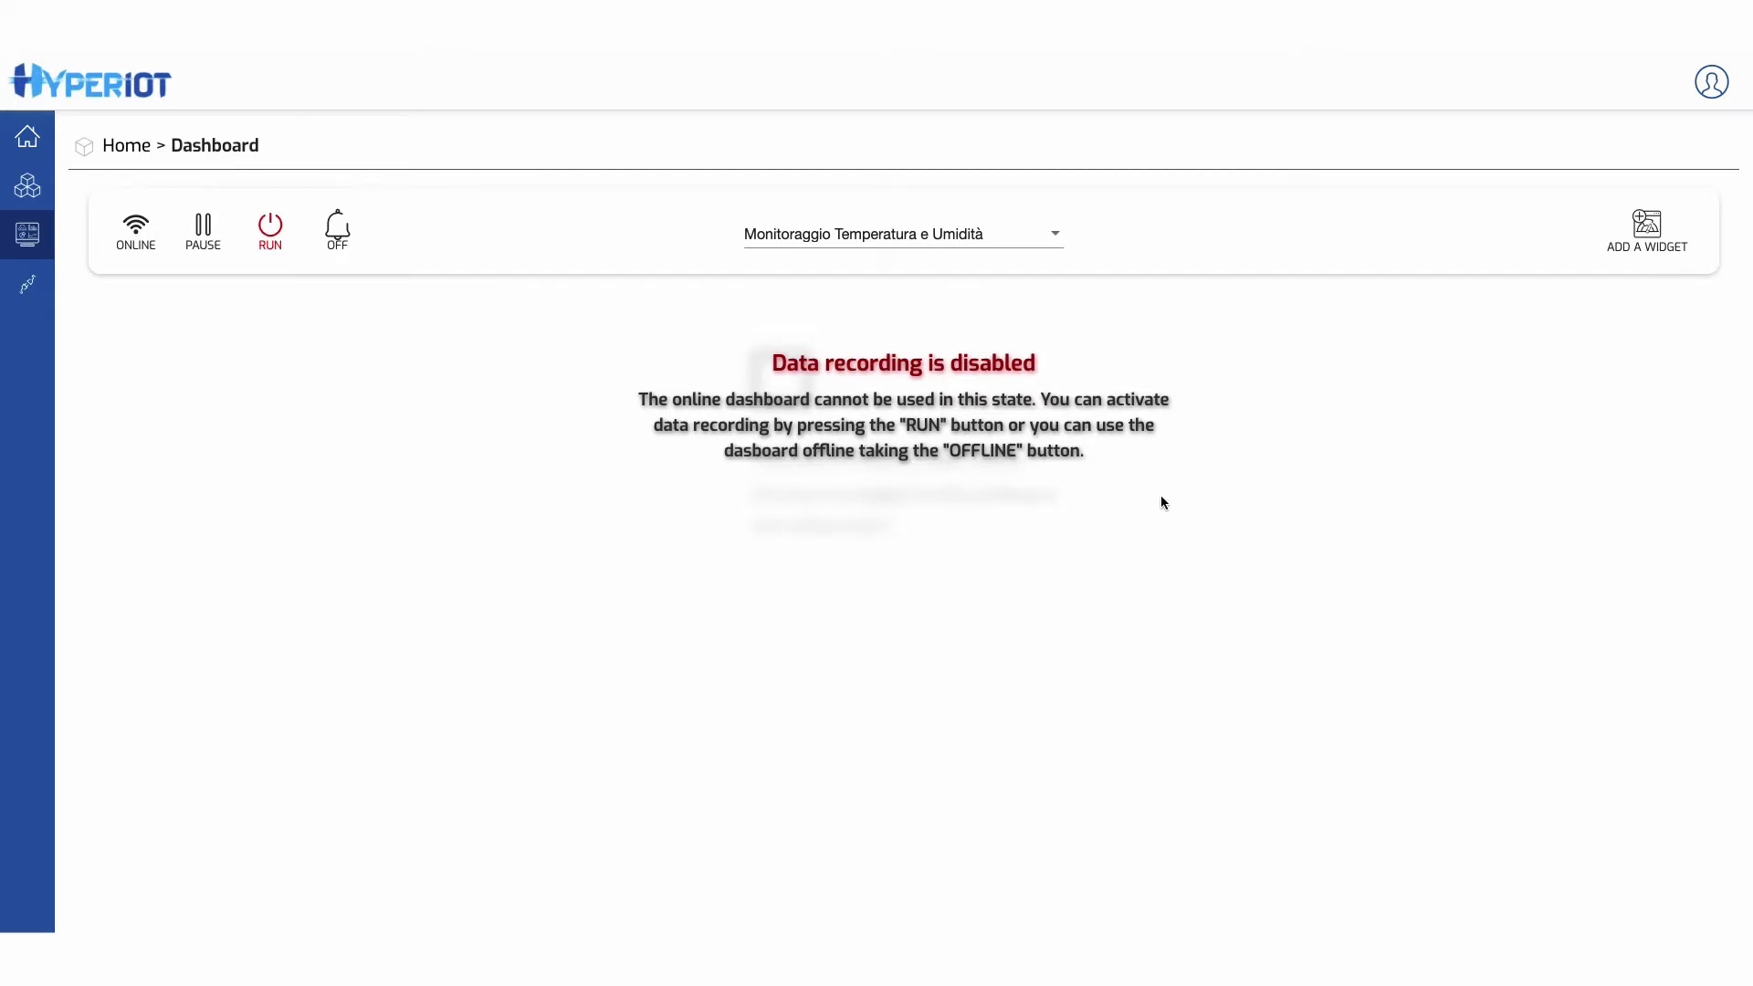
left_click(270, 228)
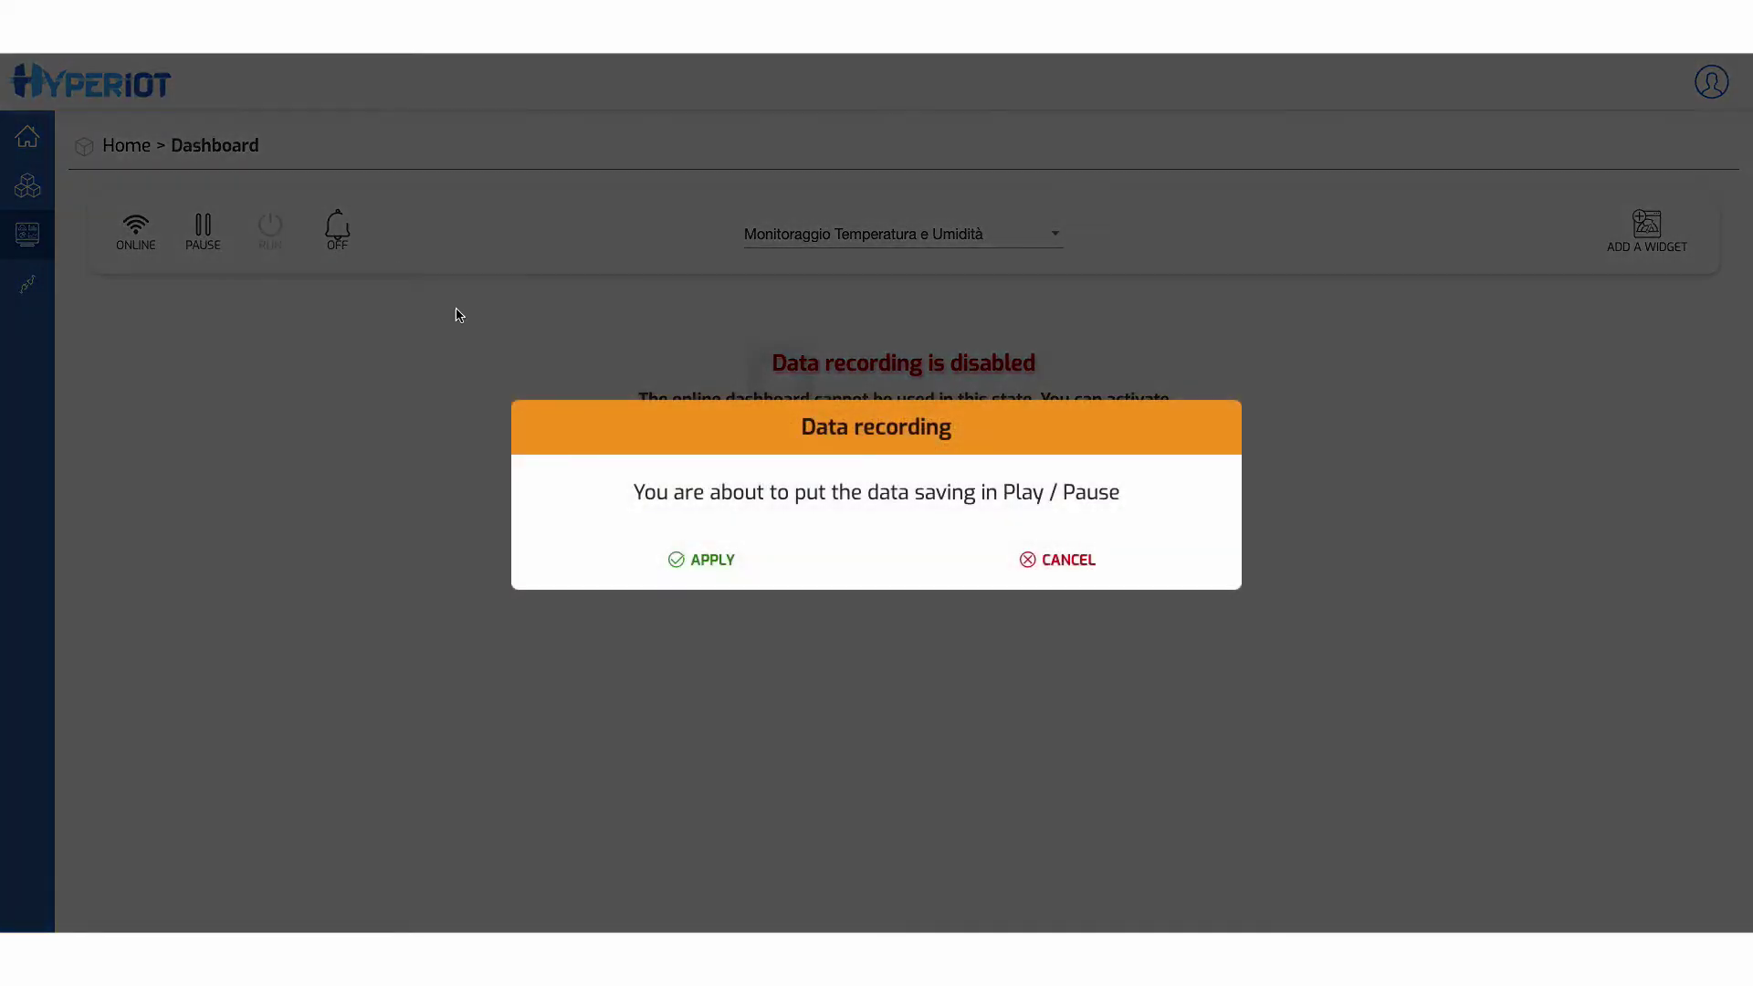
left_click(697, 573)
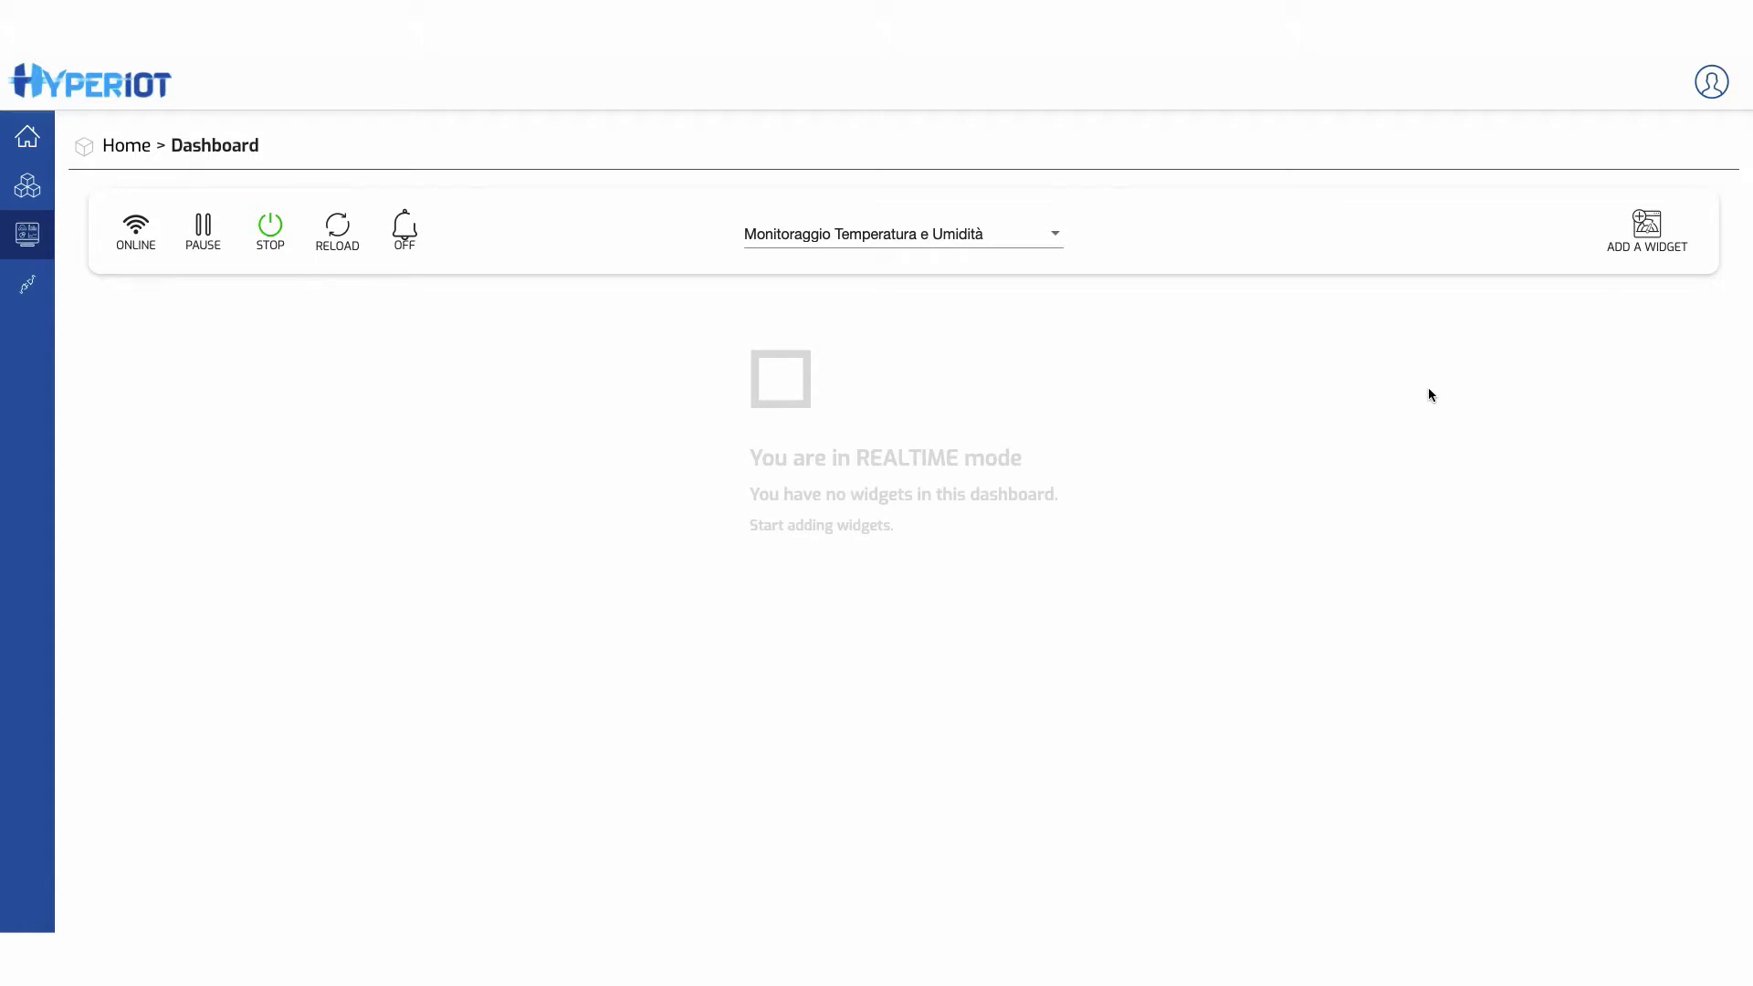
left_click(1656, 248)
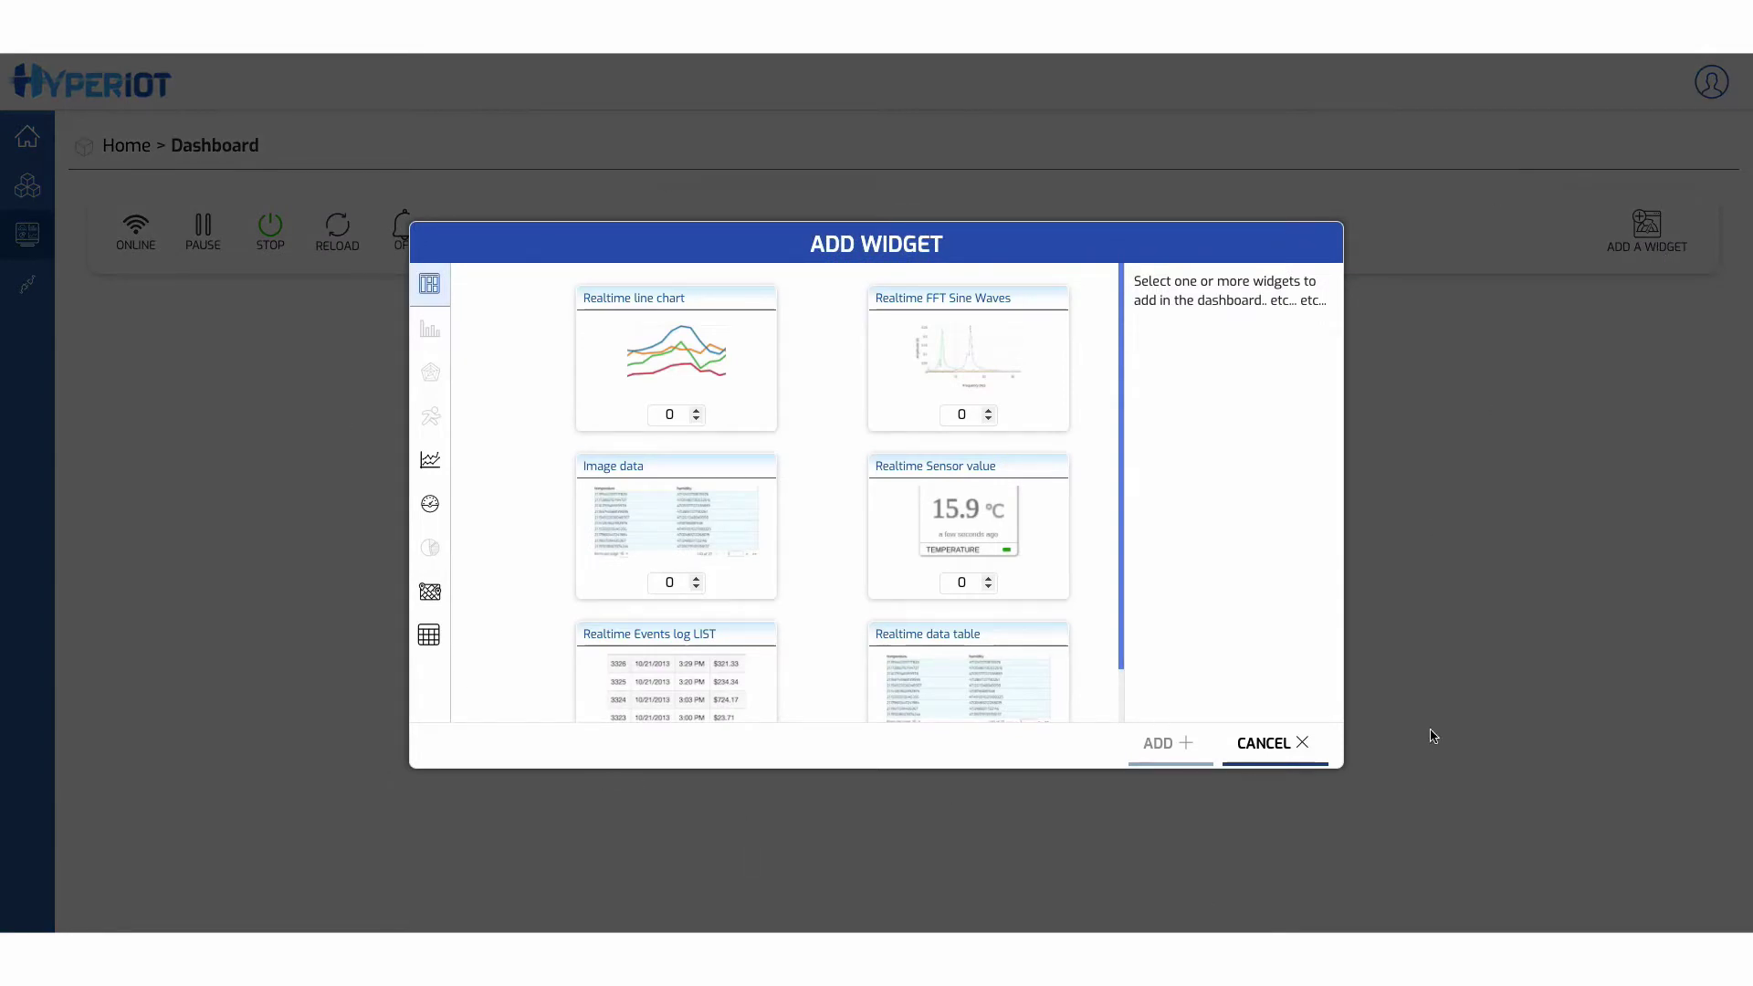
- Add one Realtime Sensor value, one Realtime line chart and one Realtime Events log LIST widget
scroll(1092, 630, "down", 1)
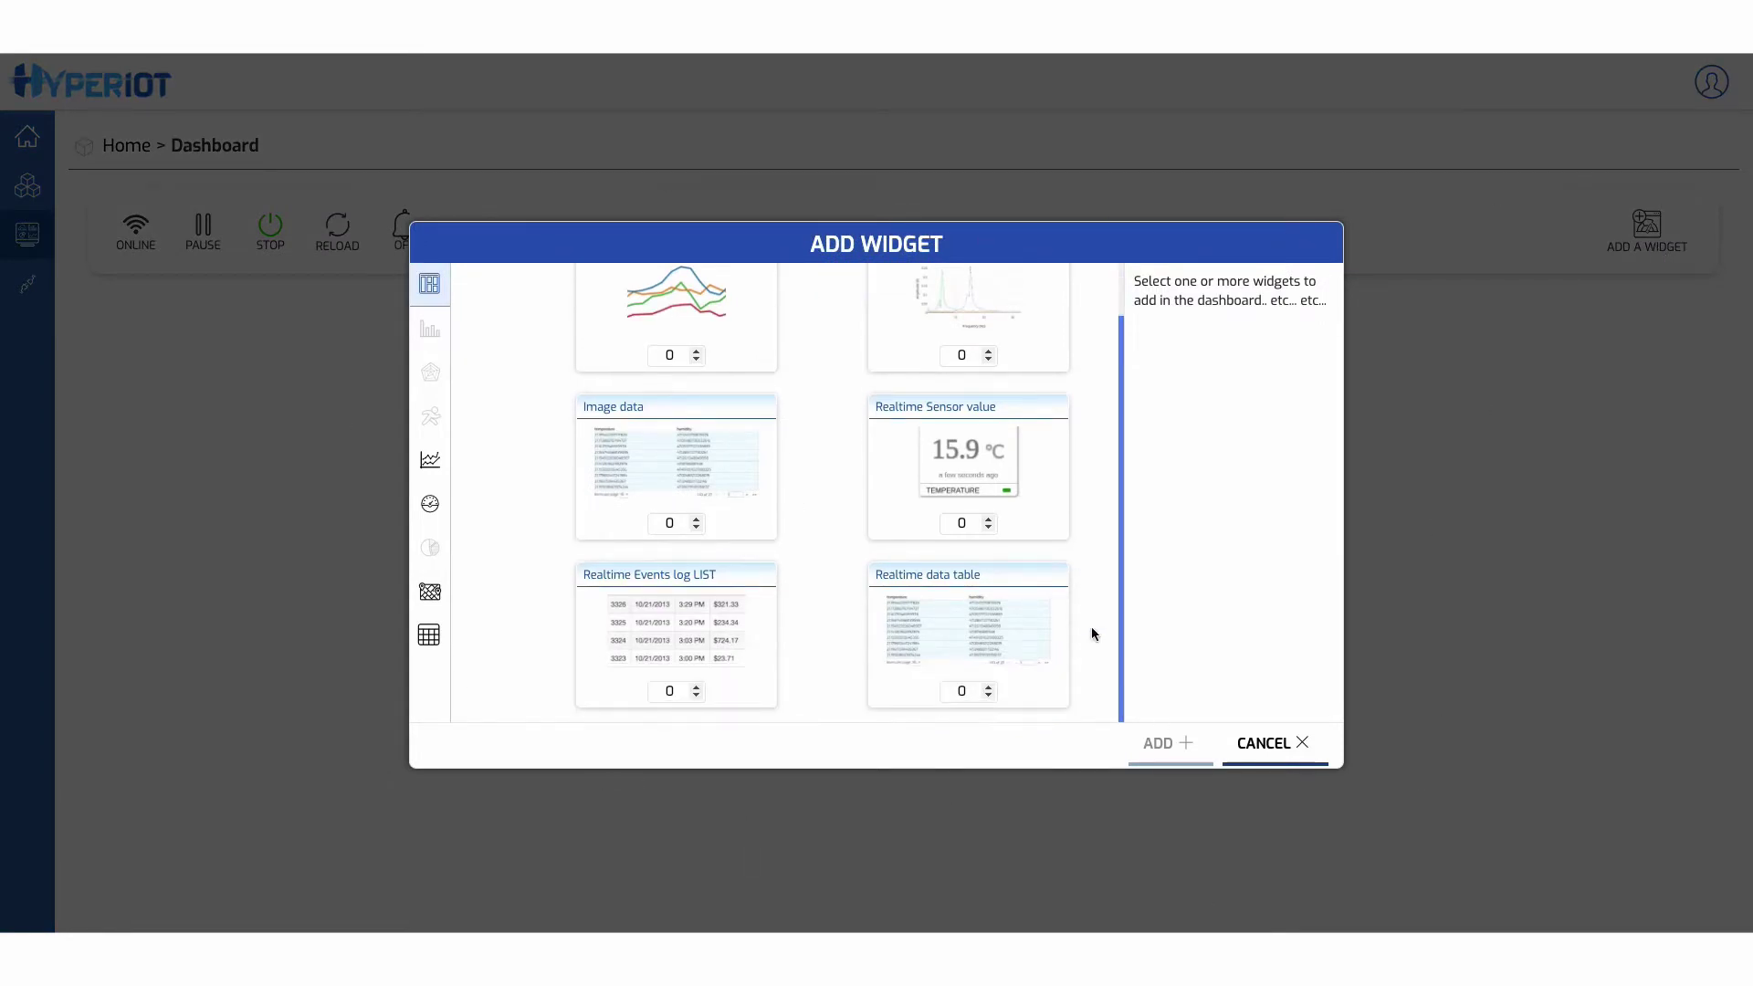
scroll(1092, 631, "up", 1)
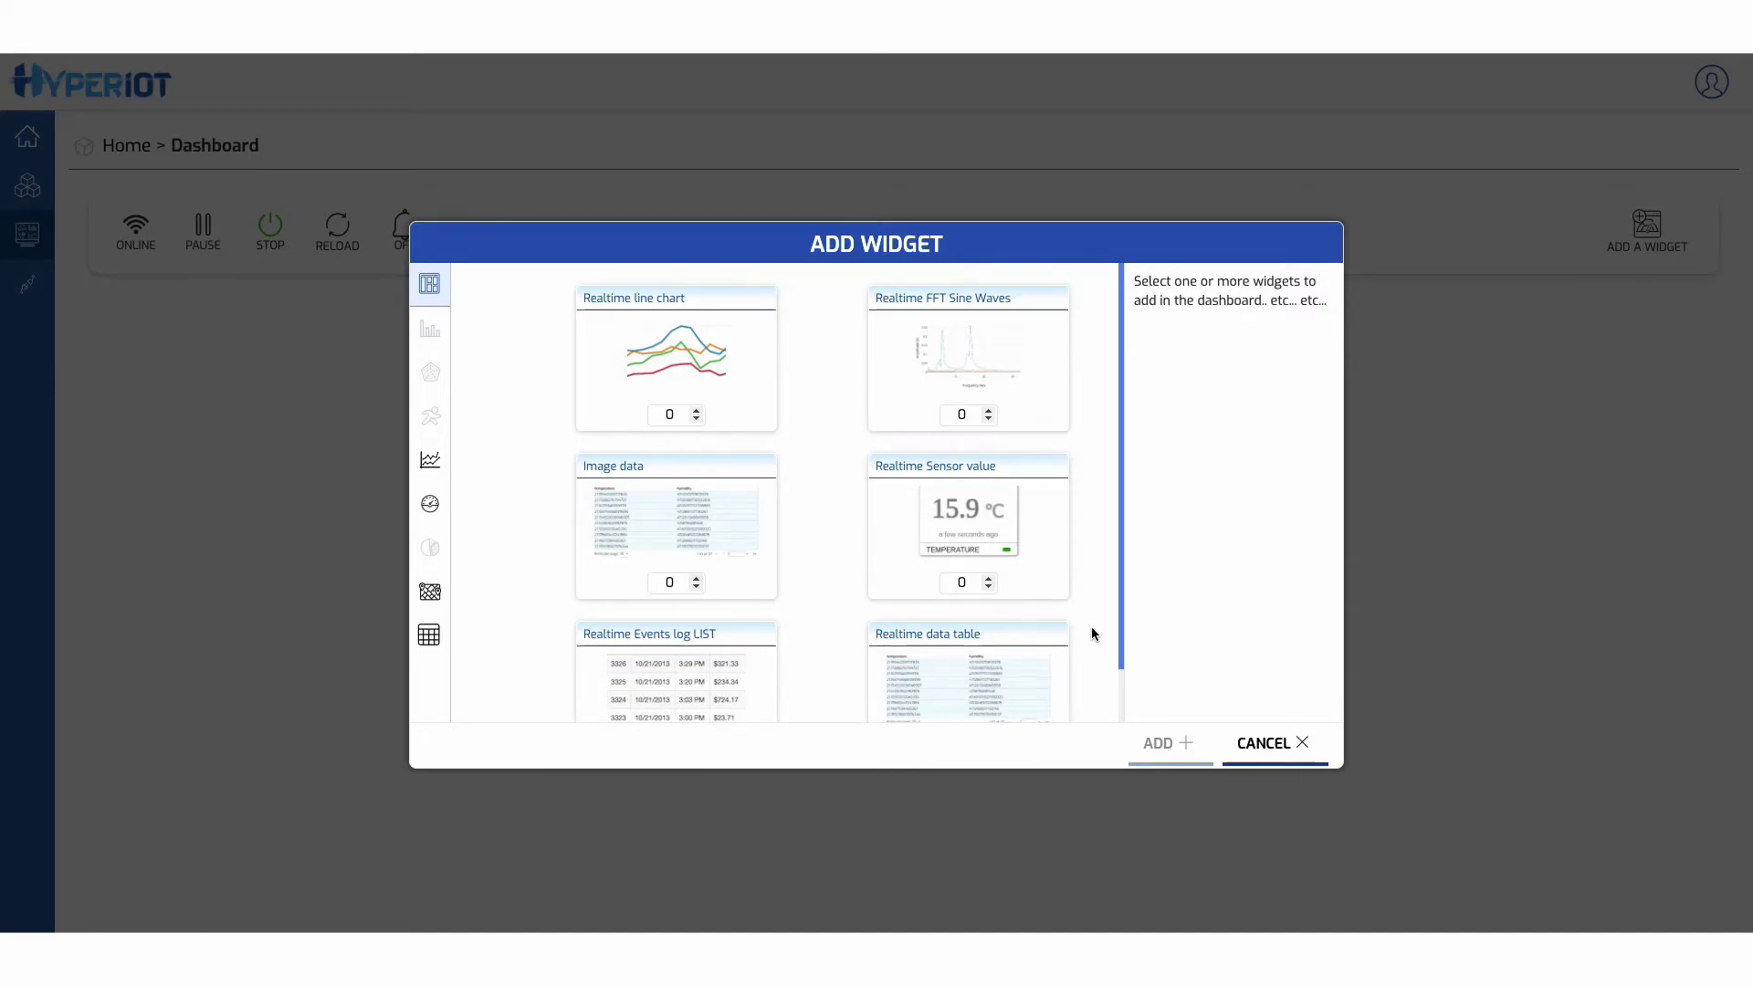
mouse_move(488, 341)
left_click(989, 579)
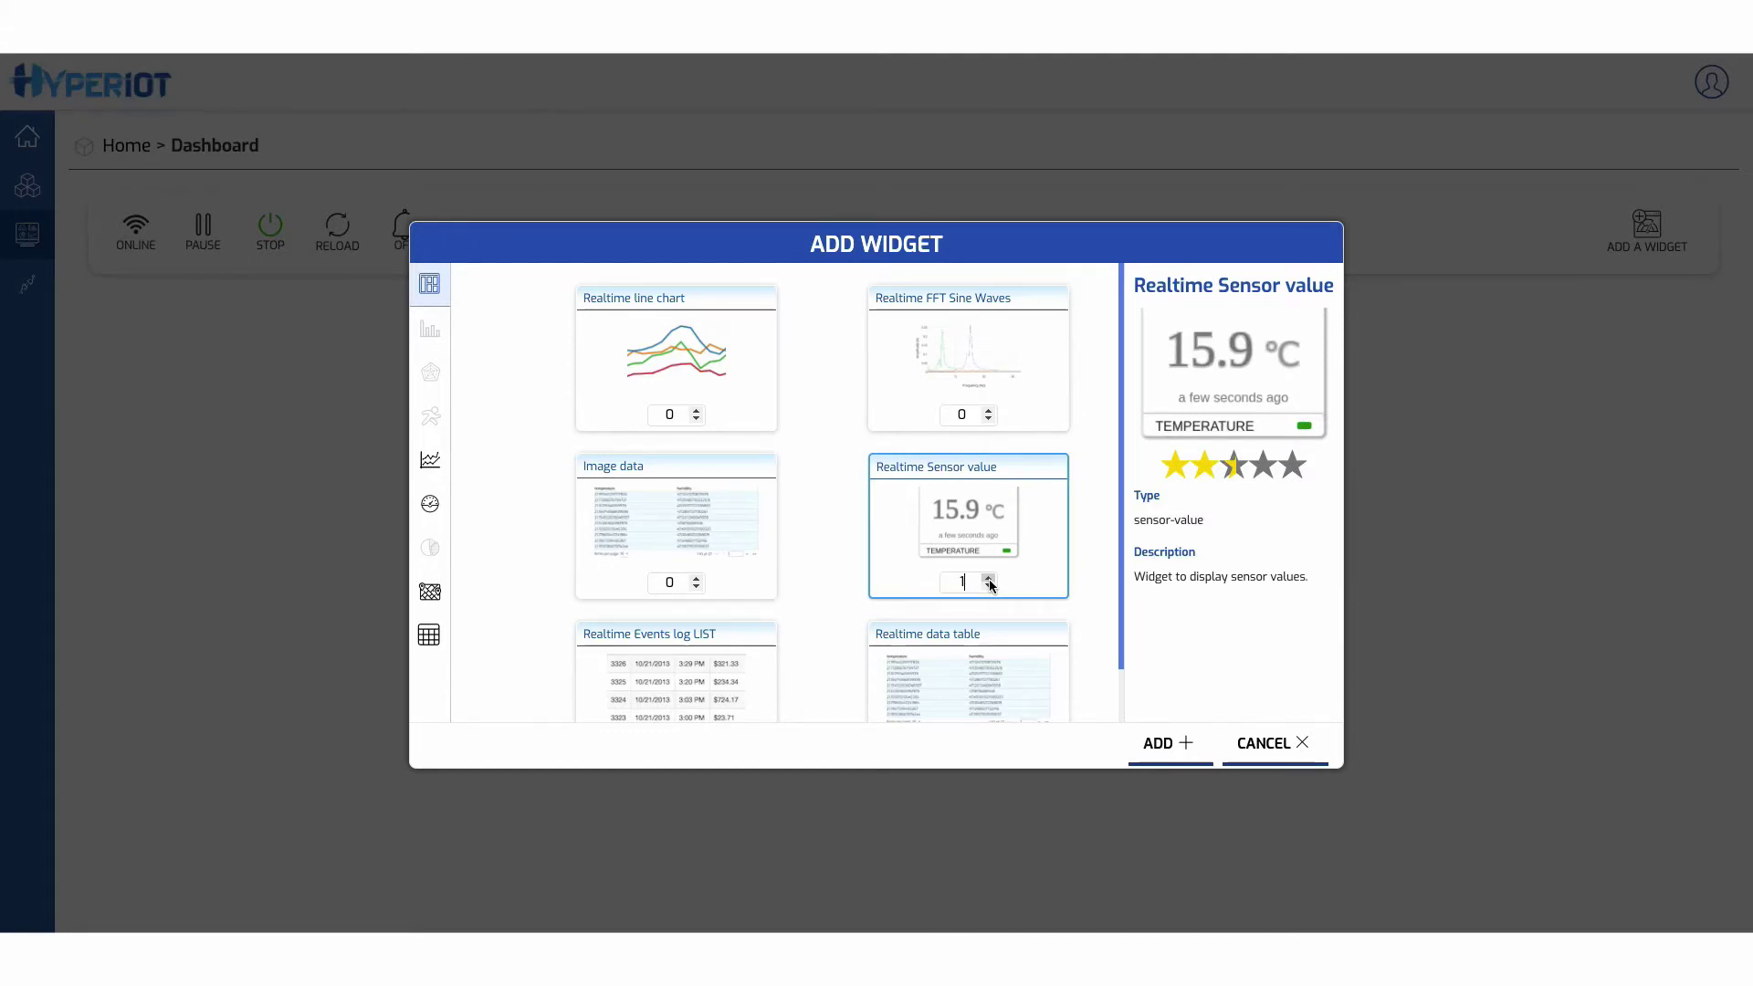
left_click(696, 410)
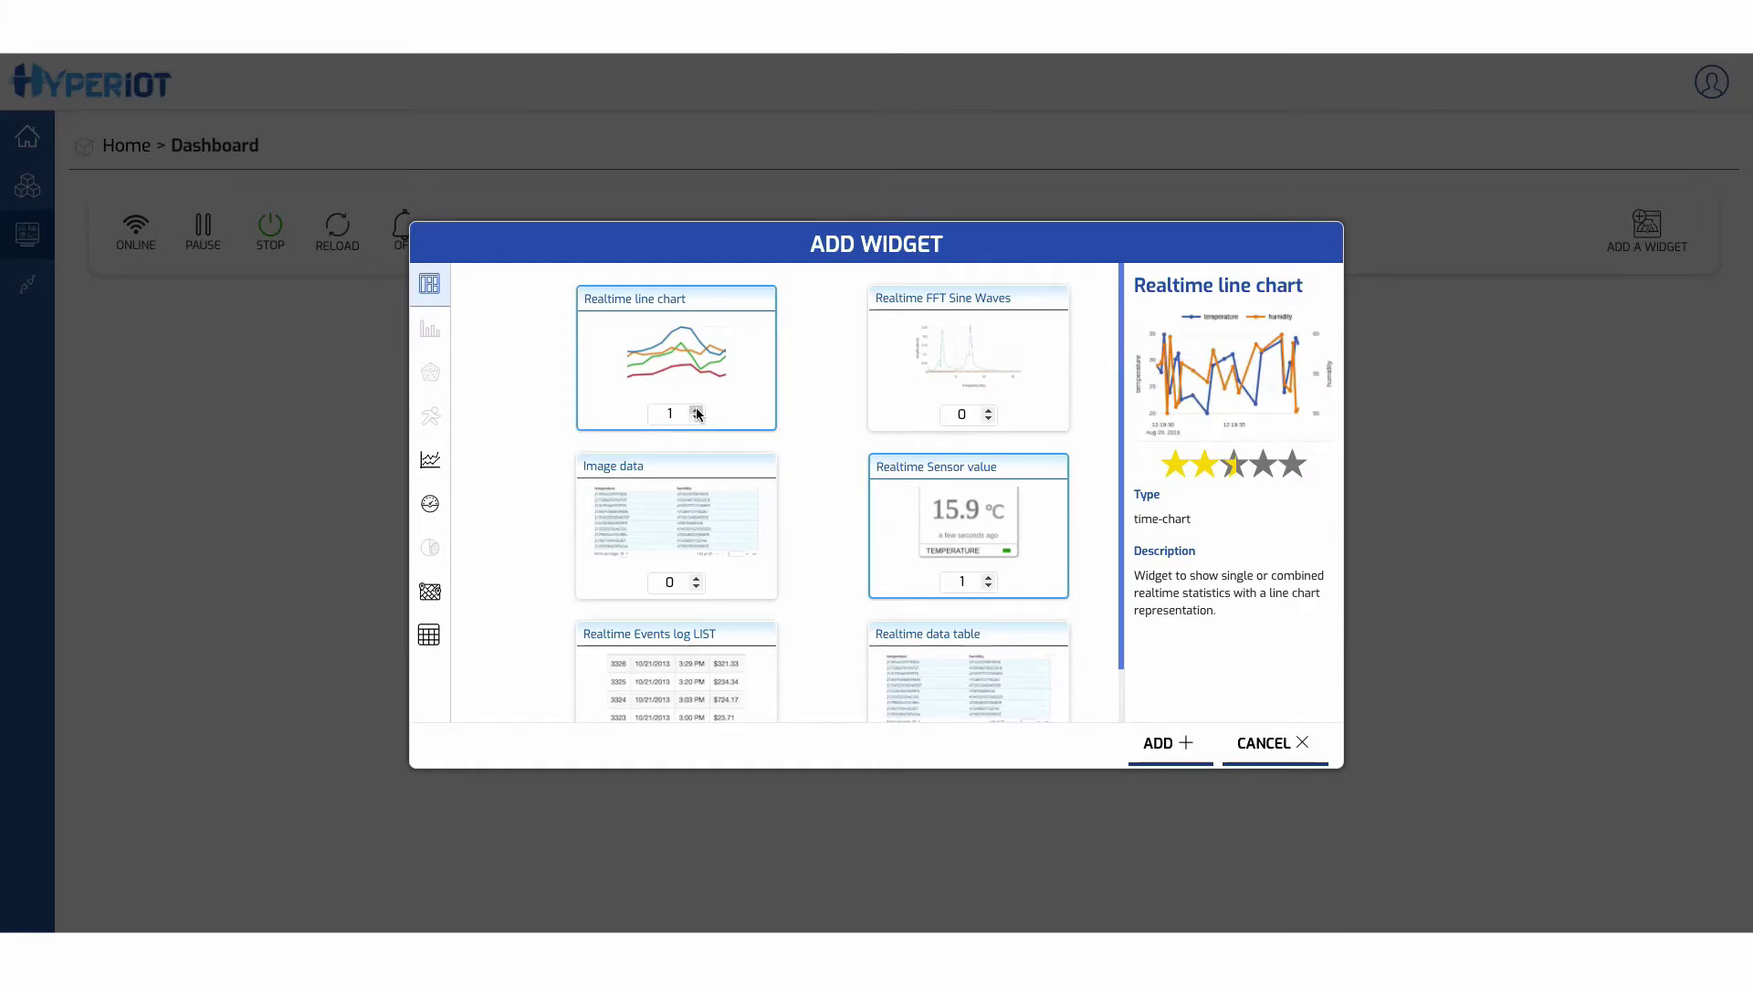
scroll(841, 630, "down", 1)
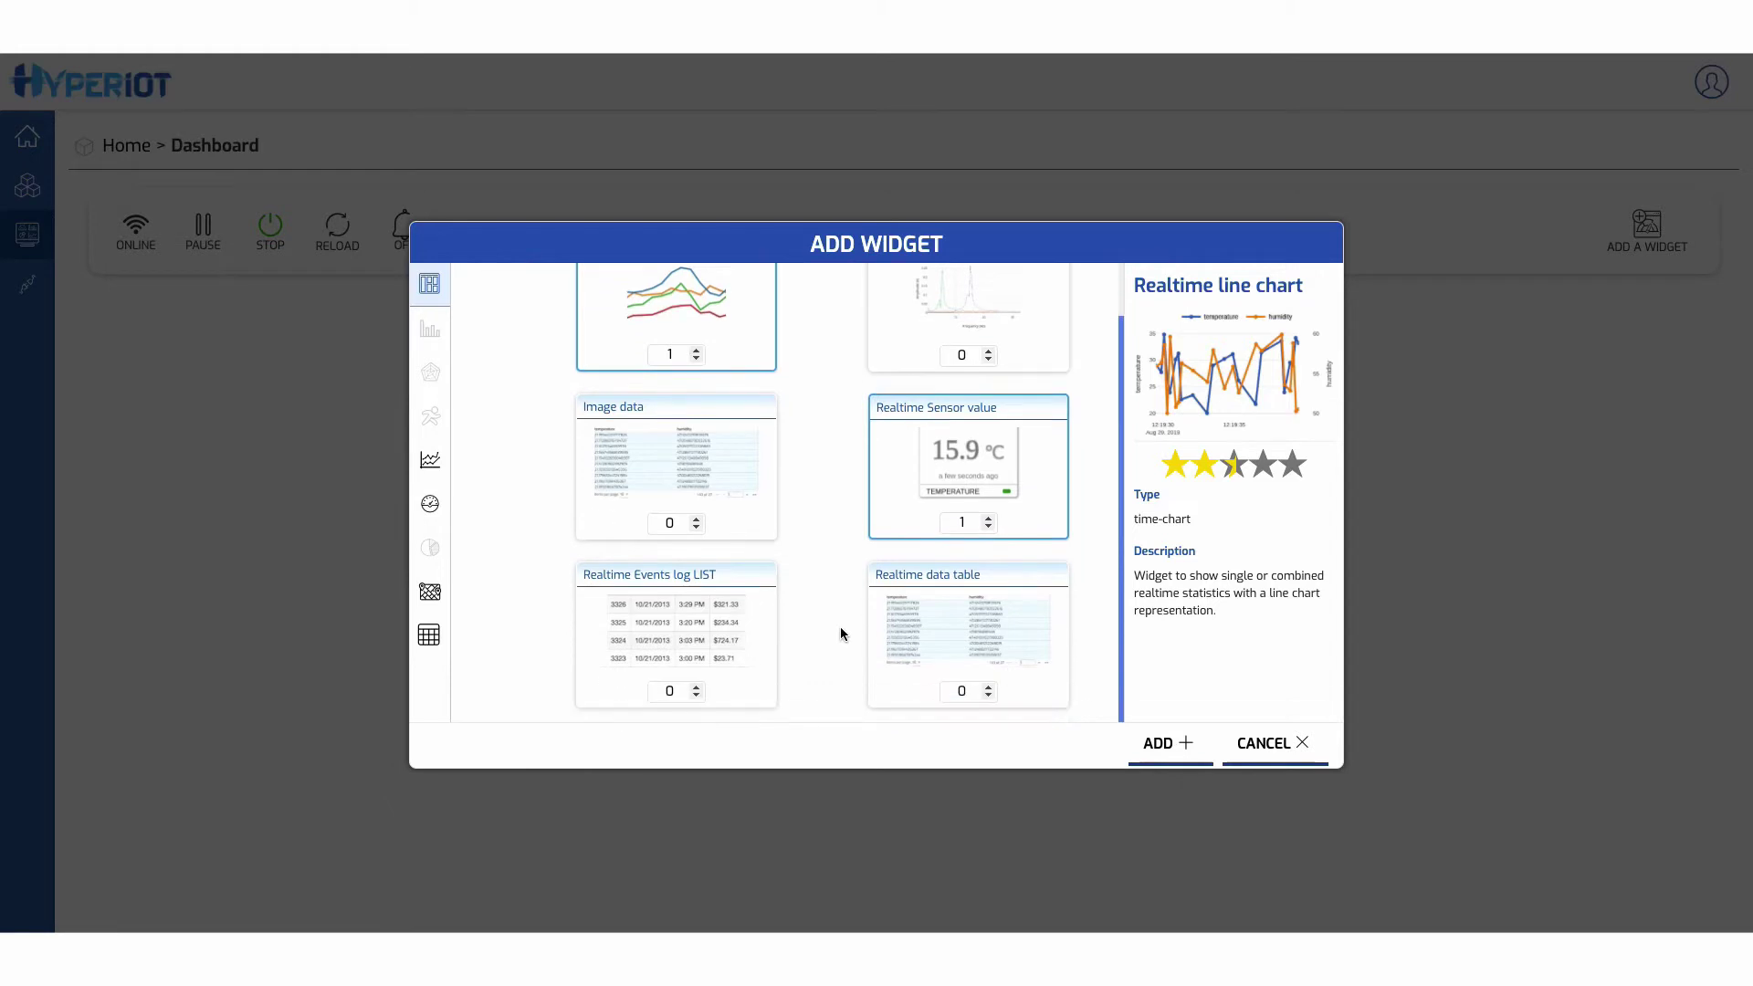
left_click(696, 687)
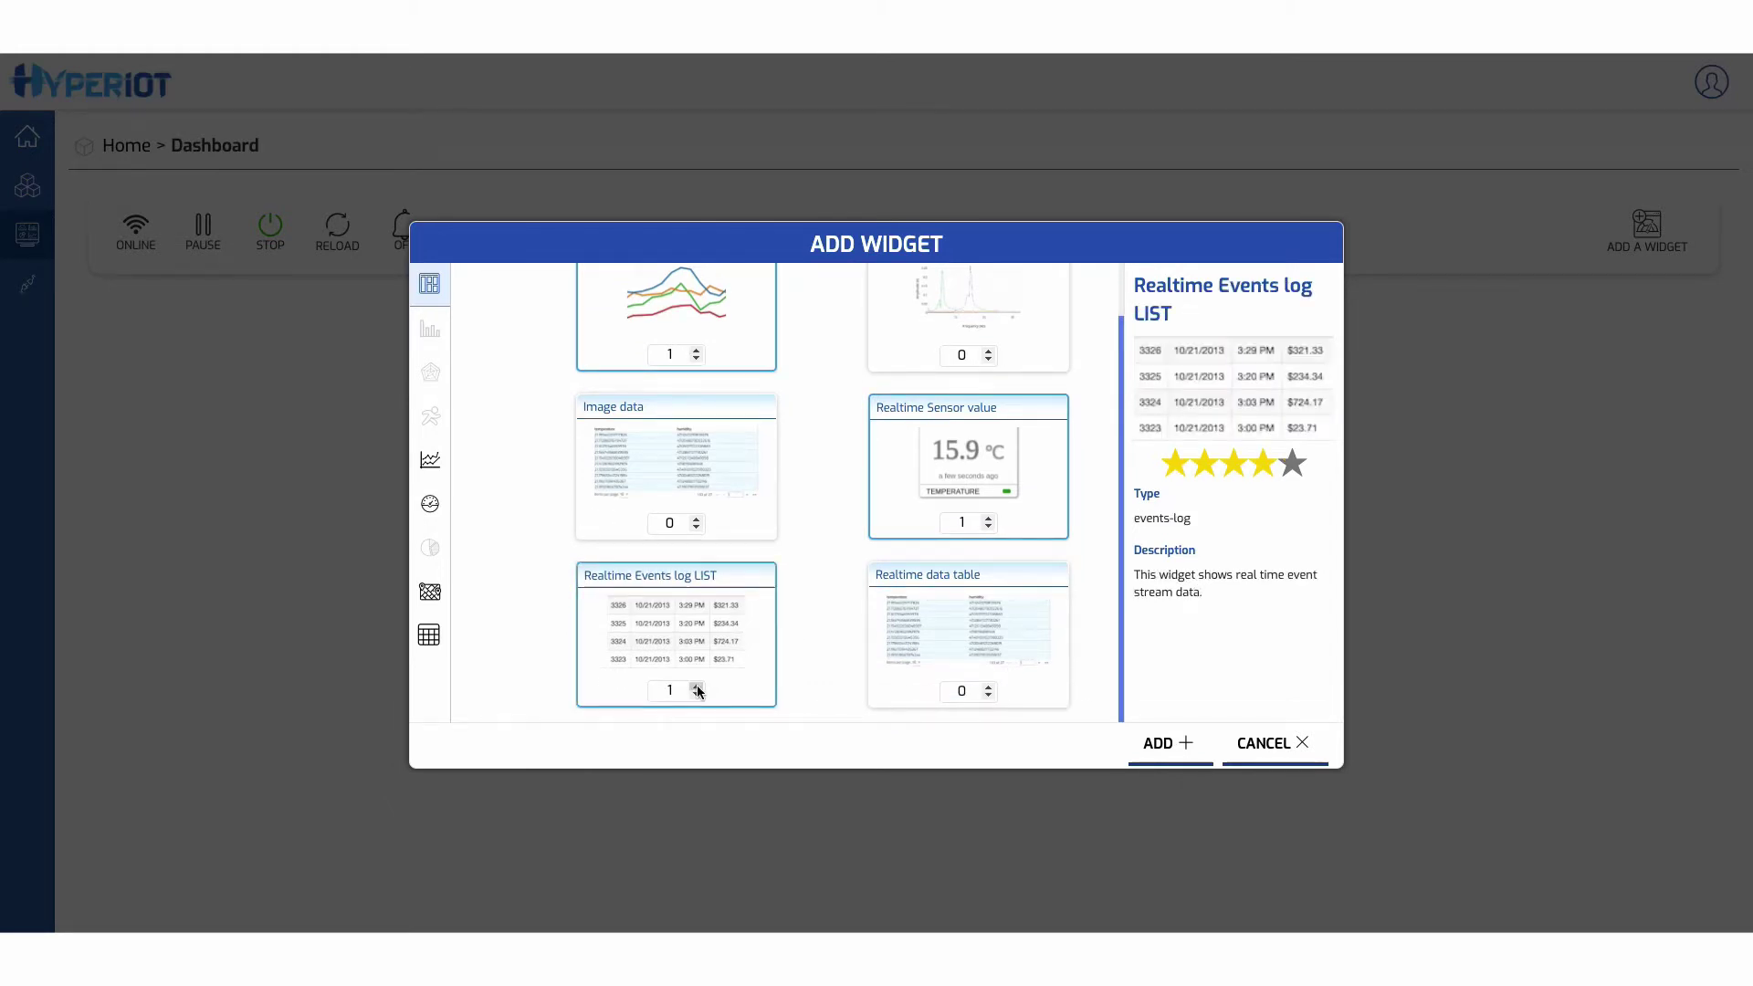
key("Return")
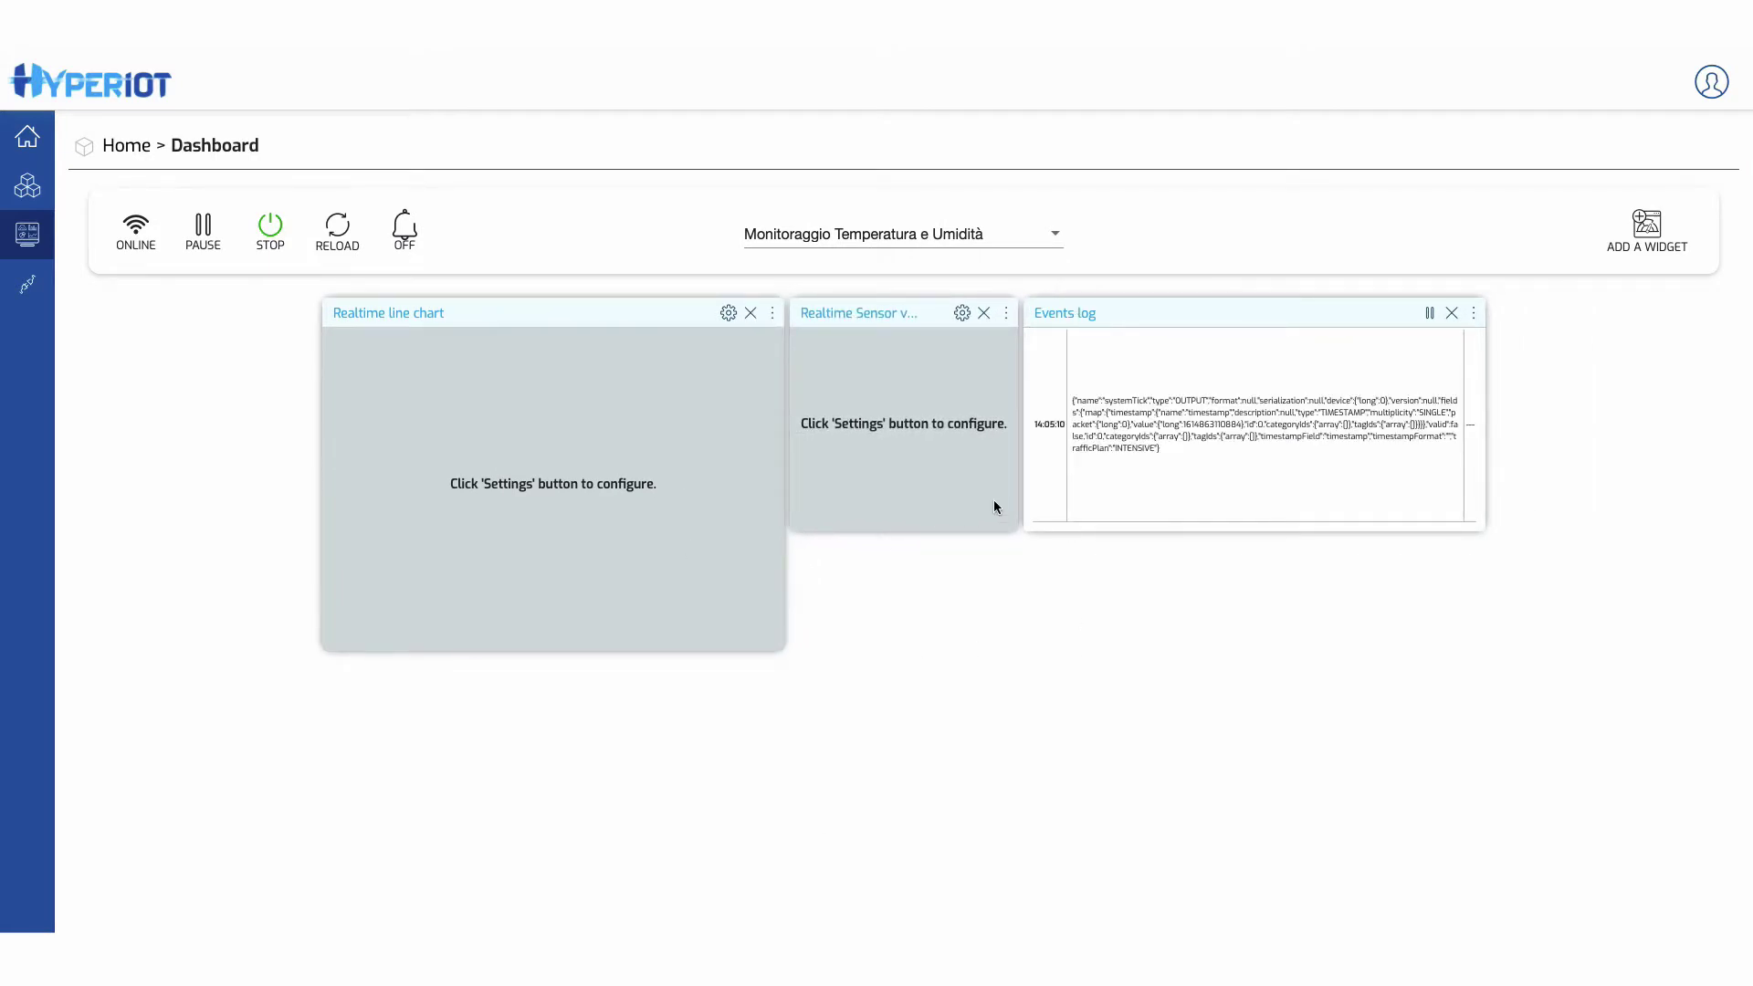
- Plot tempData humidity and temperature on the line chart with temperature precision 2
left_click(729, 315)
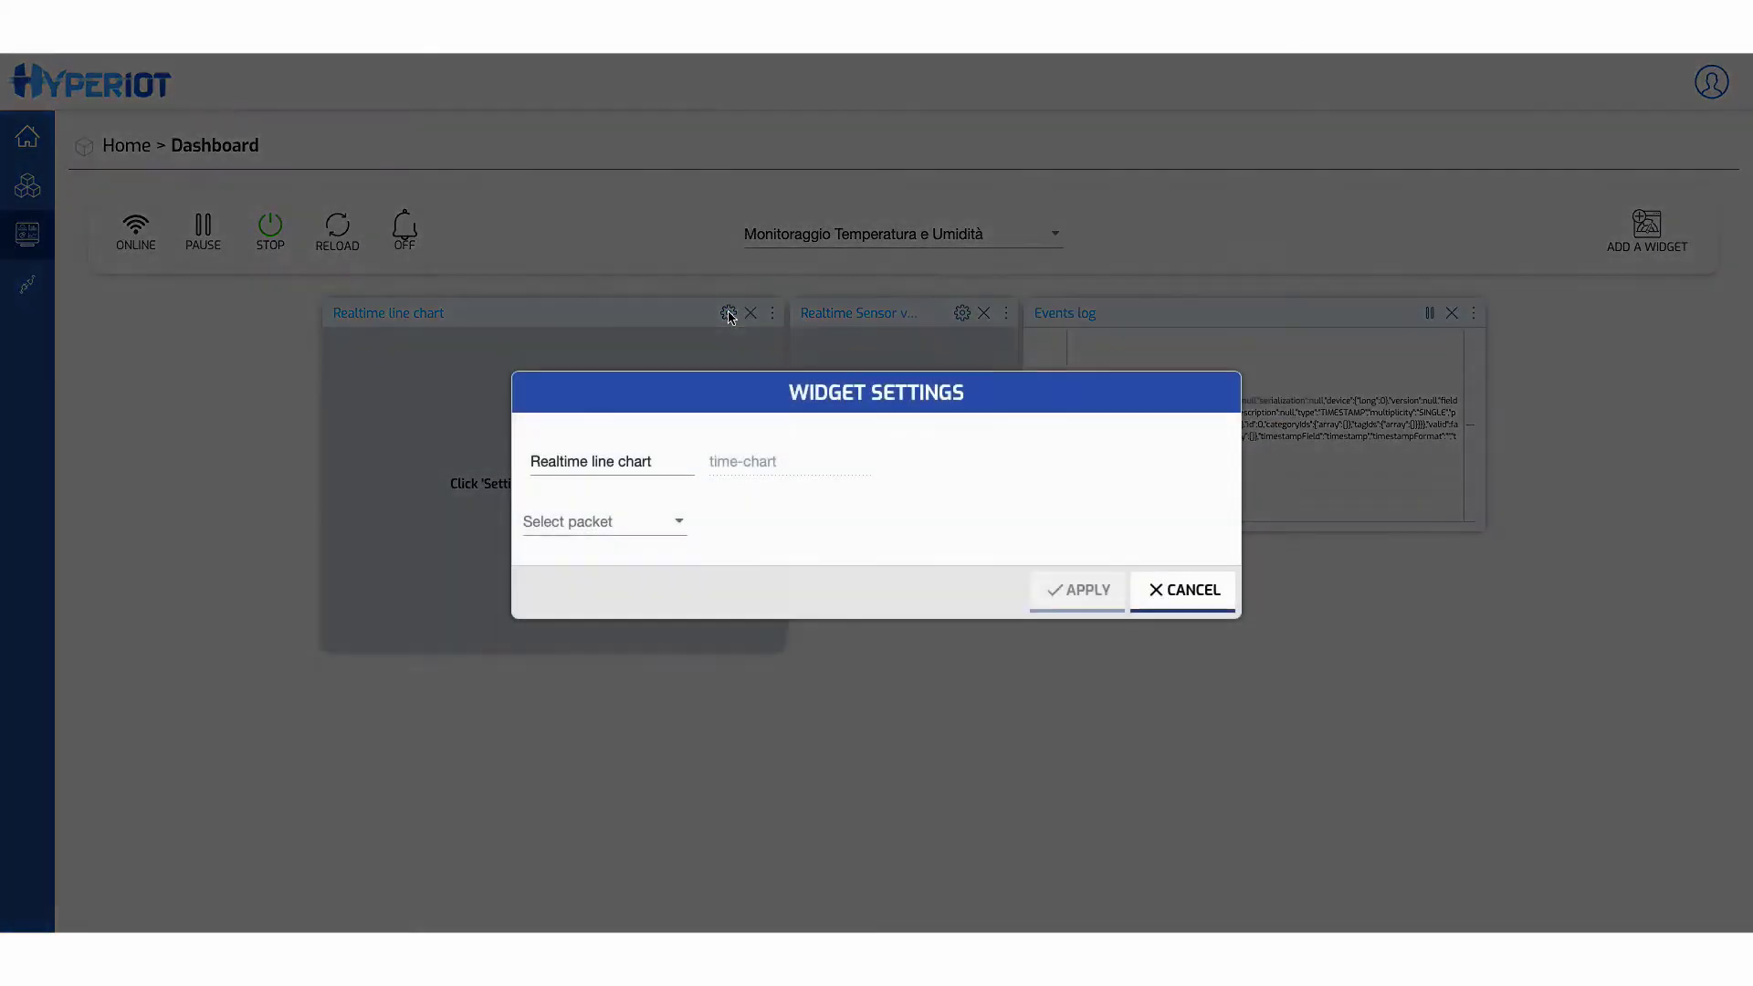
left_click(645, 521)
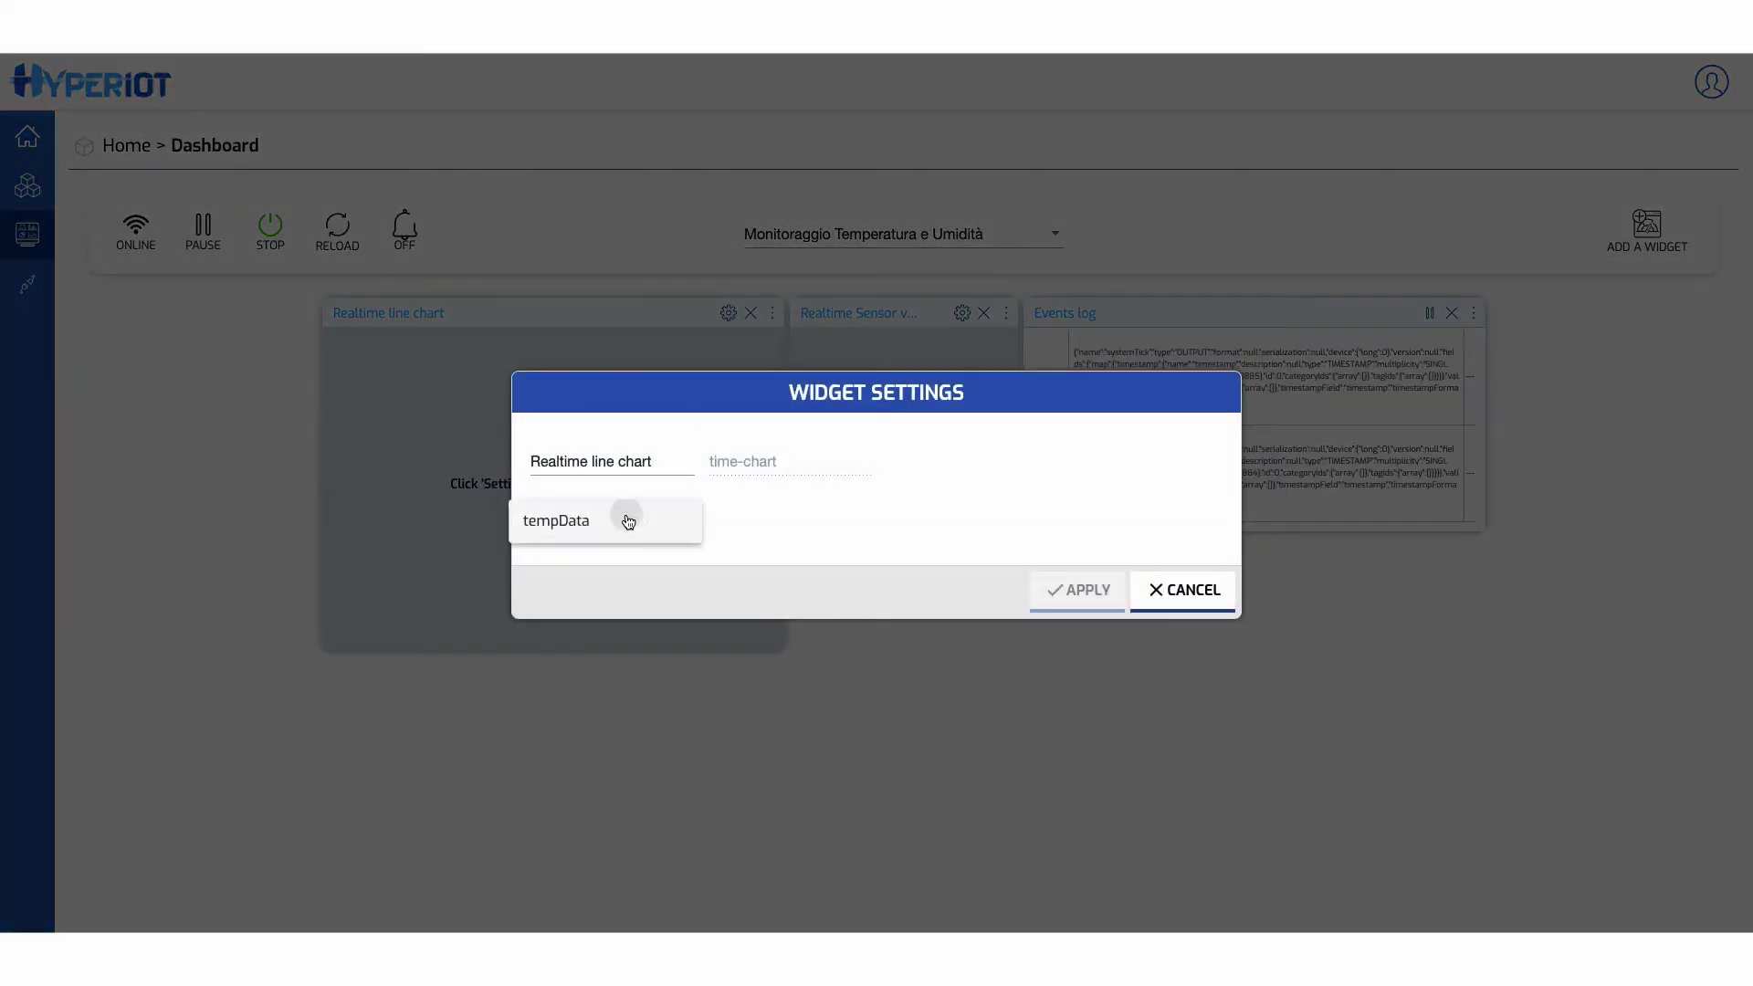
left_click(627, 517)
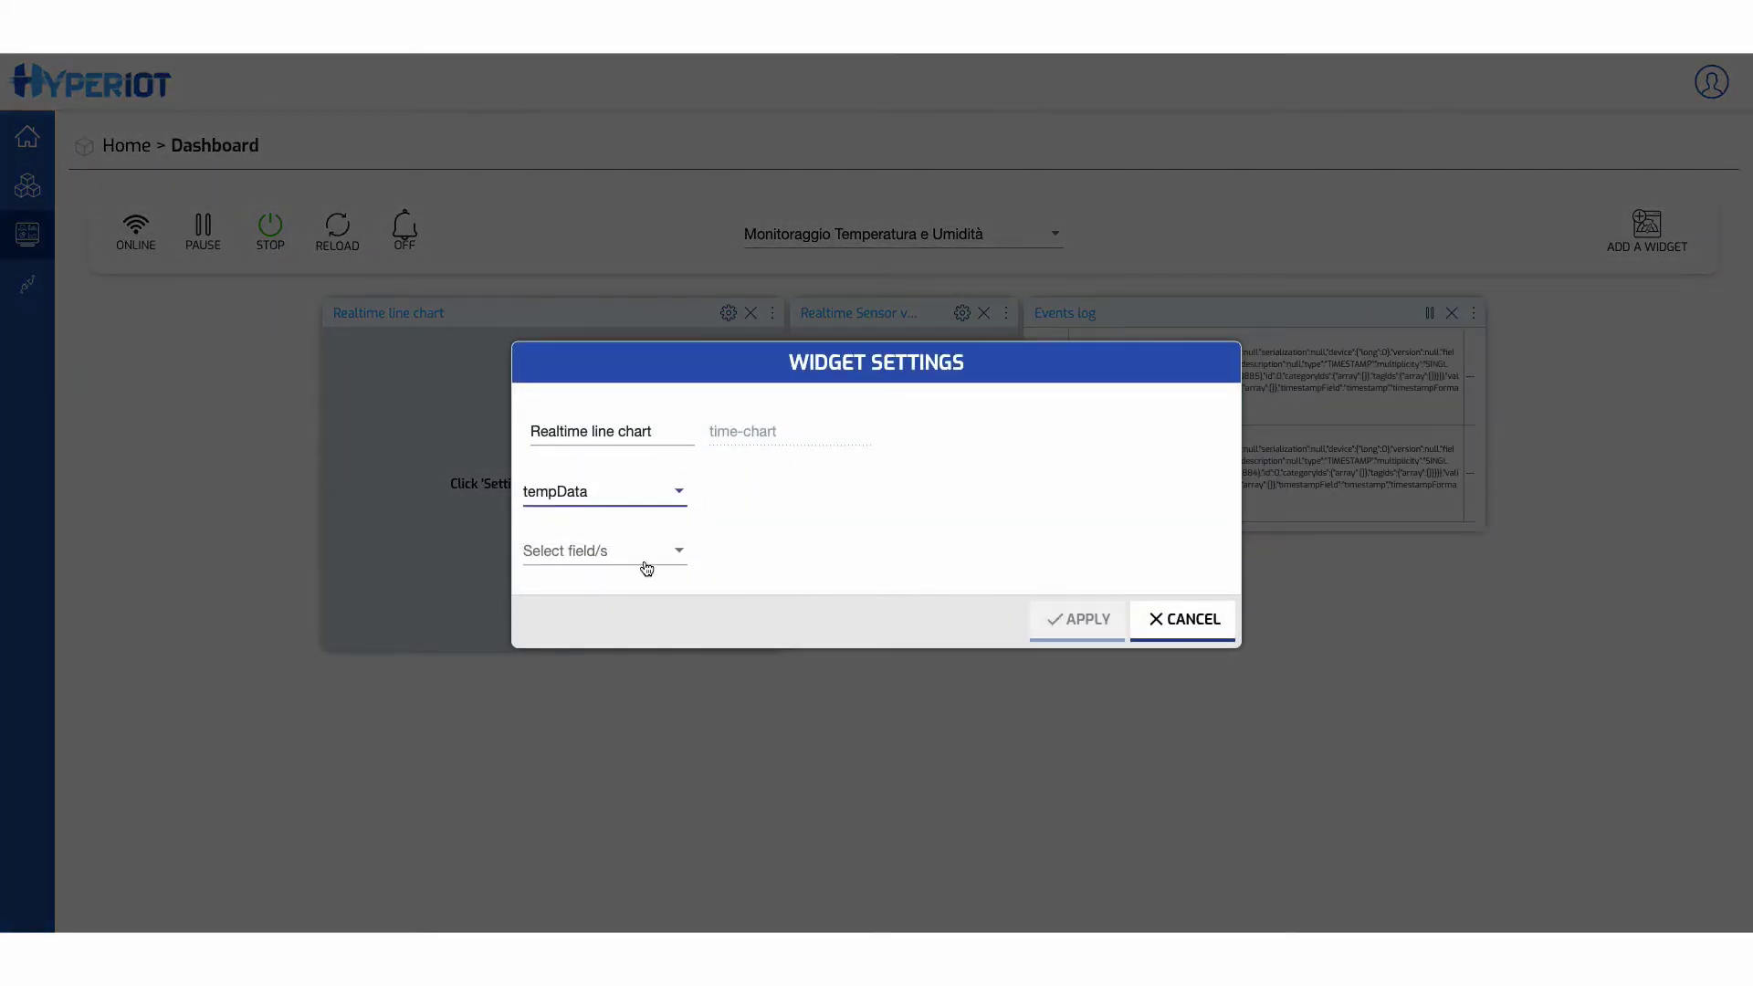
left_click(582, 550)
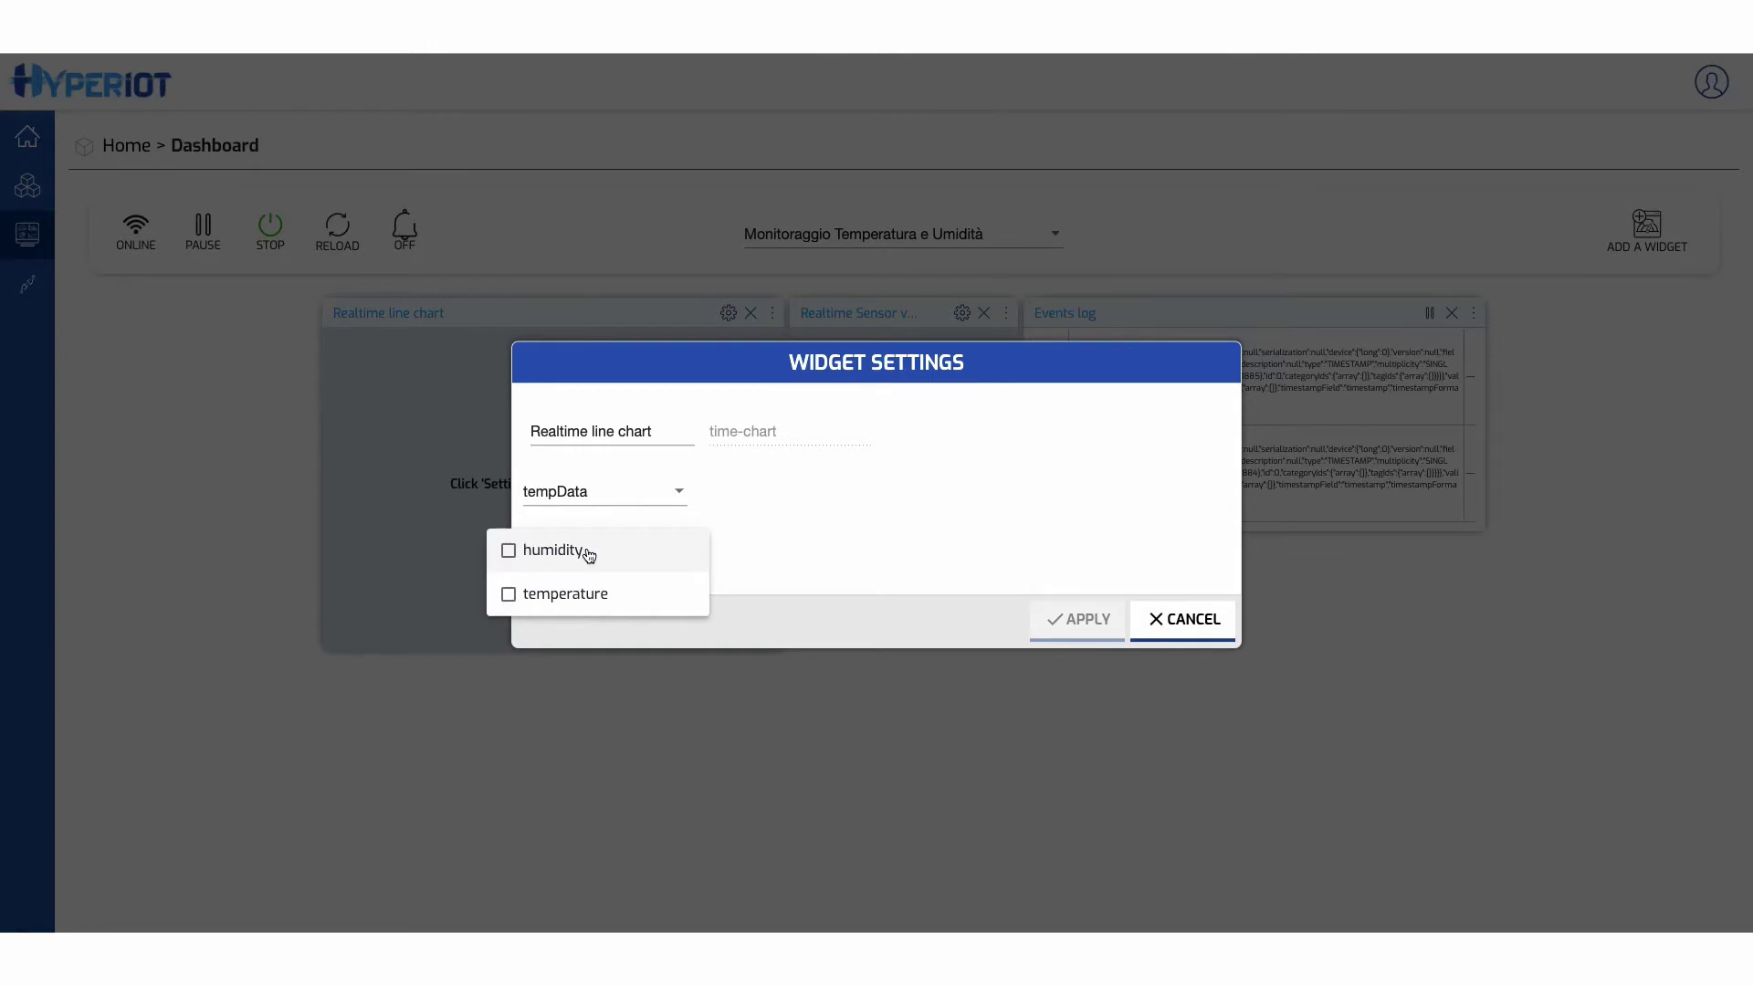
left_click(589, 554)
left_click(575, 594)
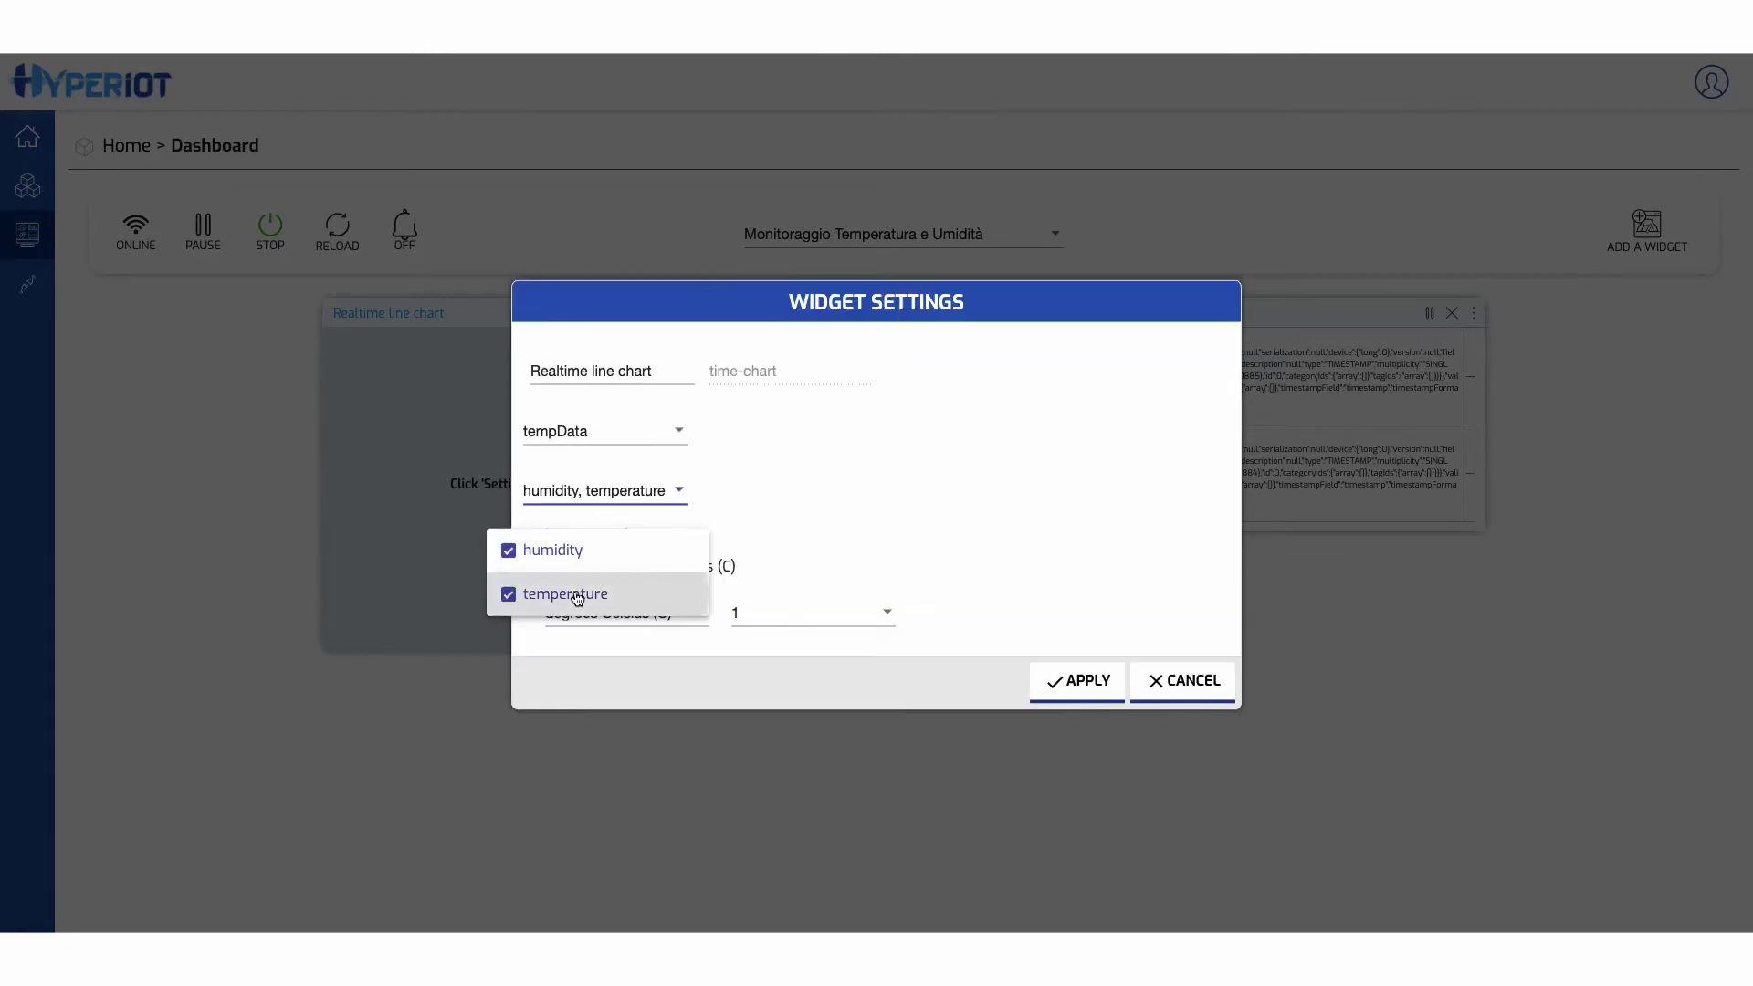
left_click(913, 471)
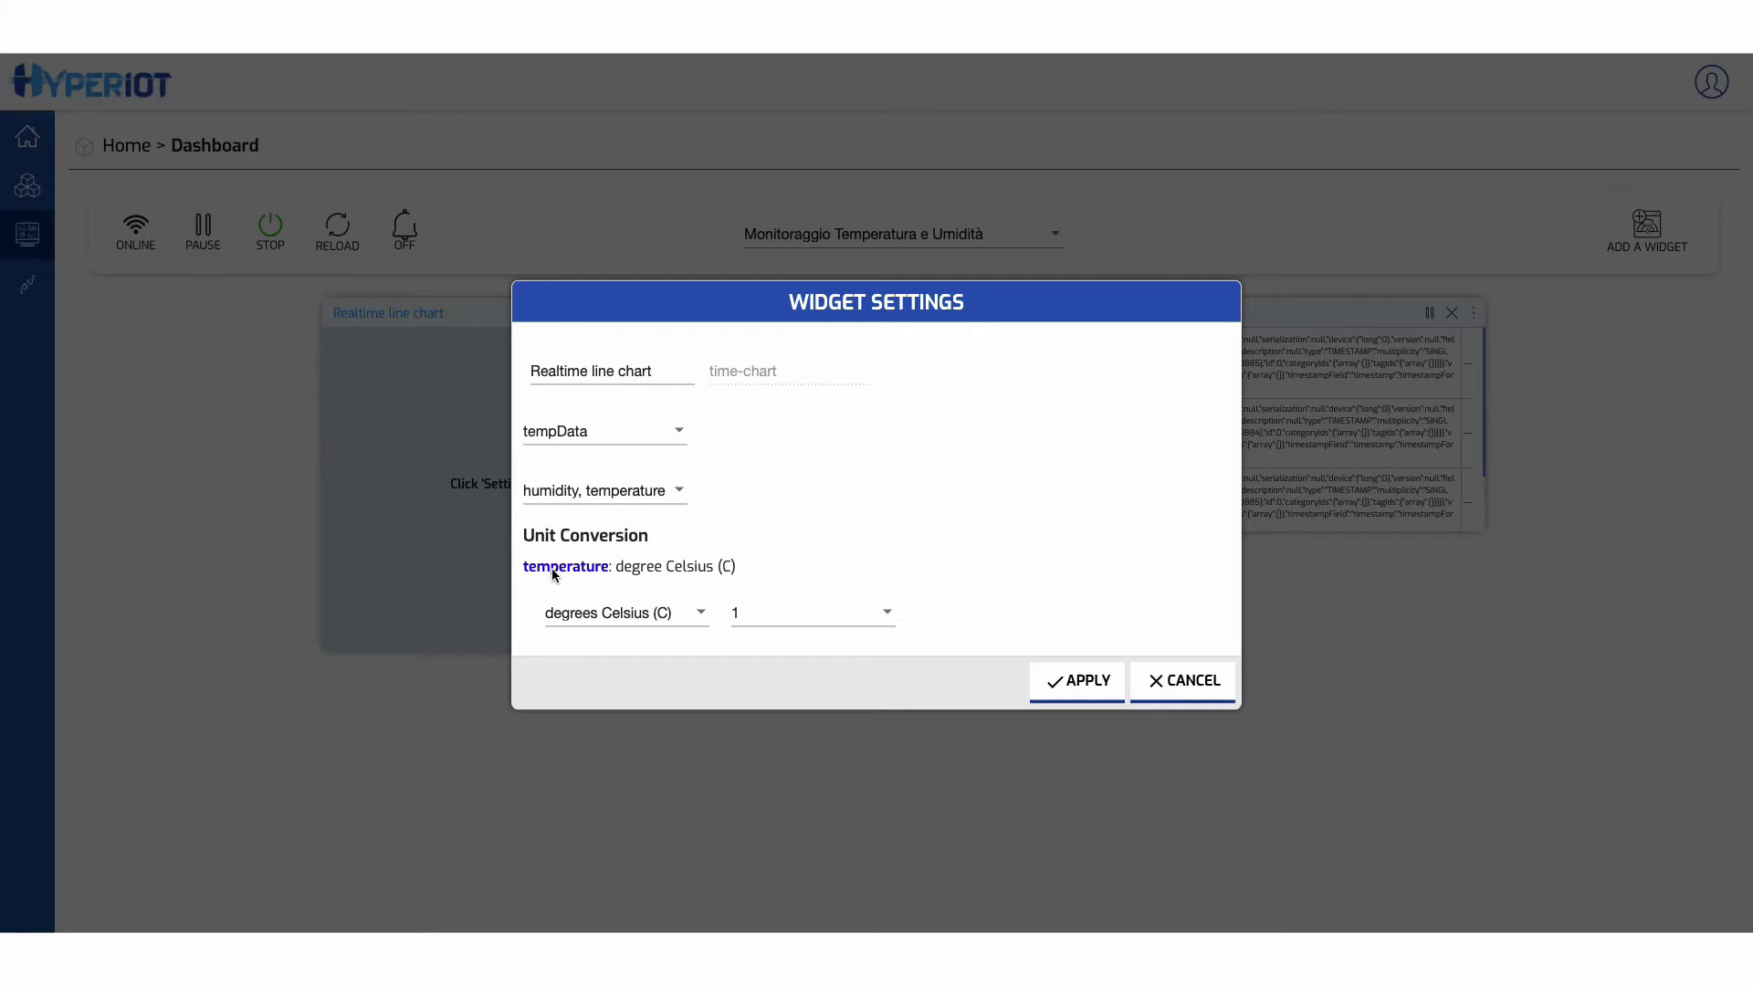
left_click_drag(617, 567, 715, 561)
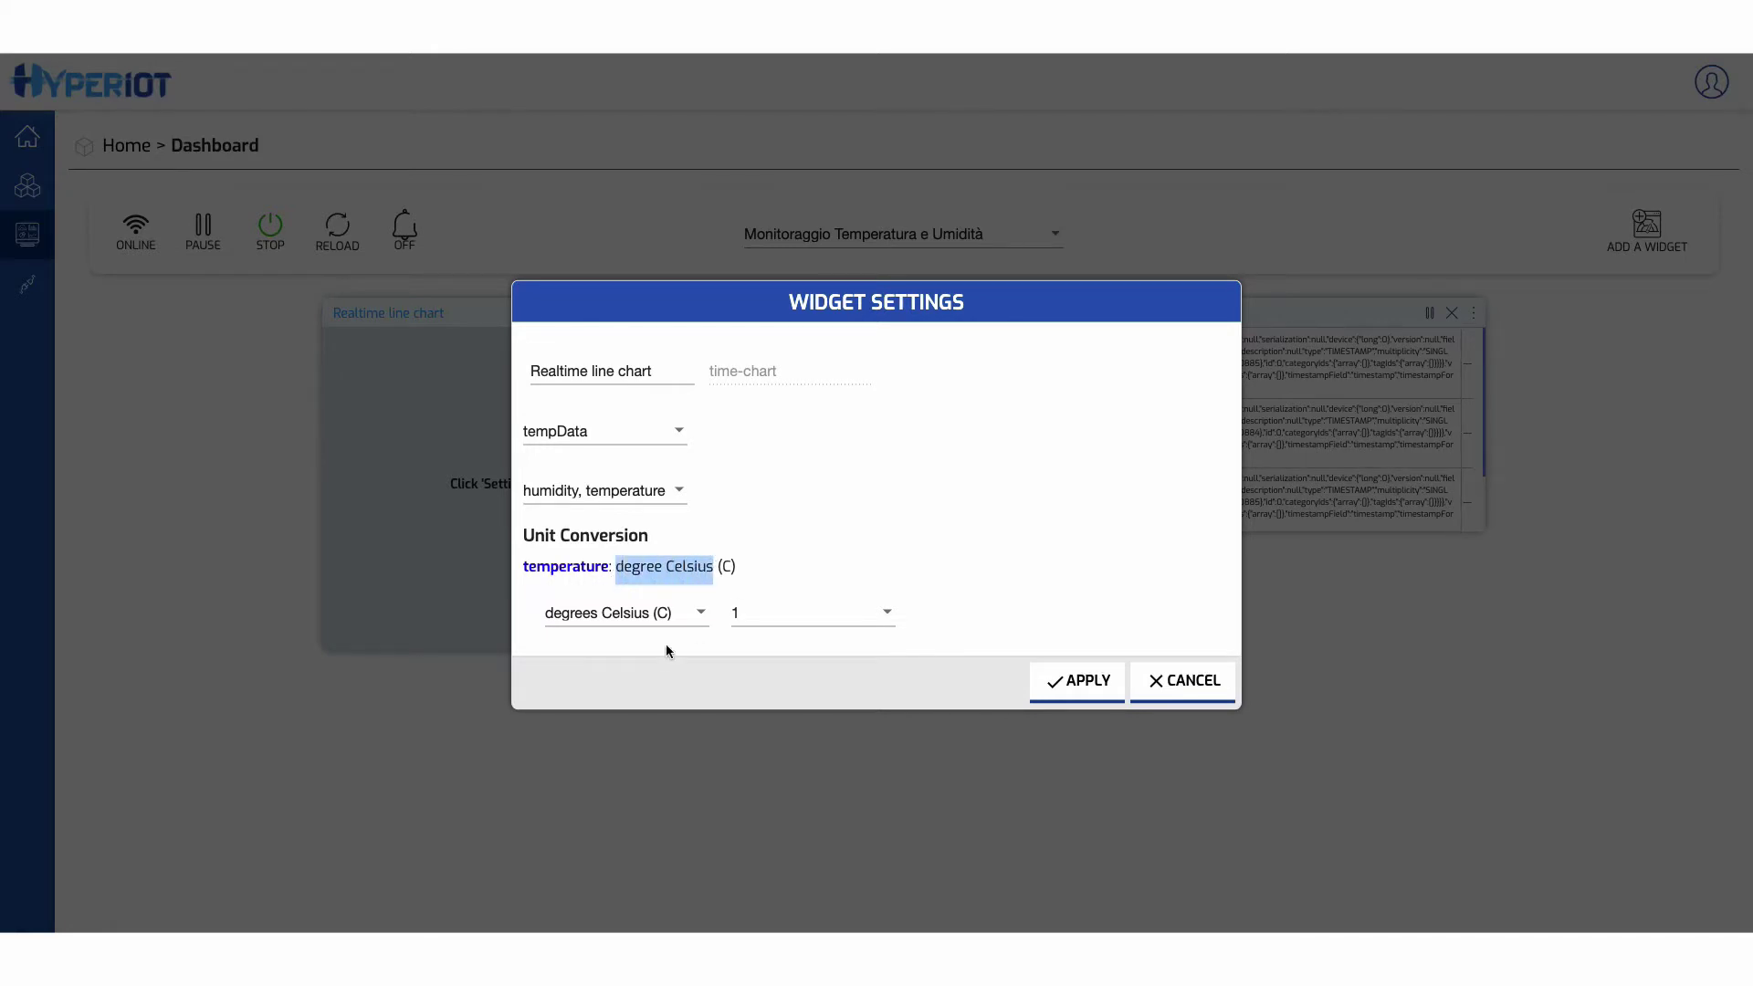
left_click(772, 617)
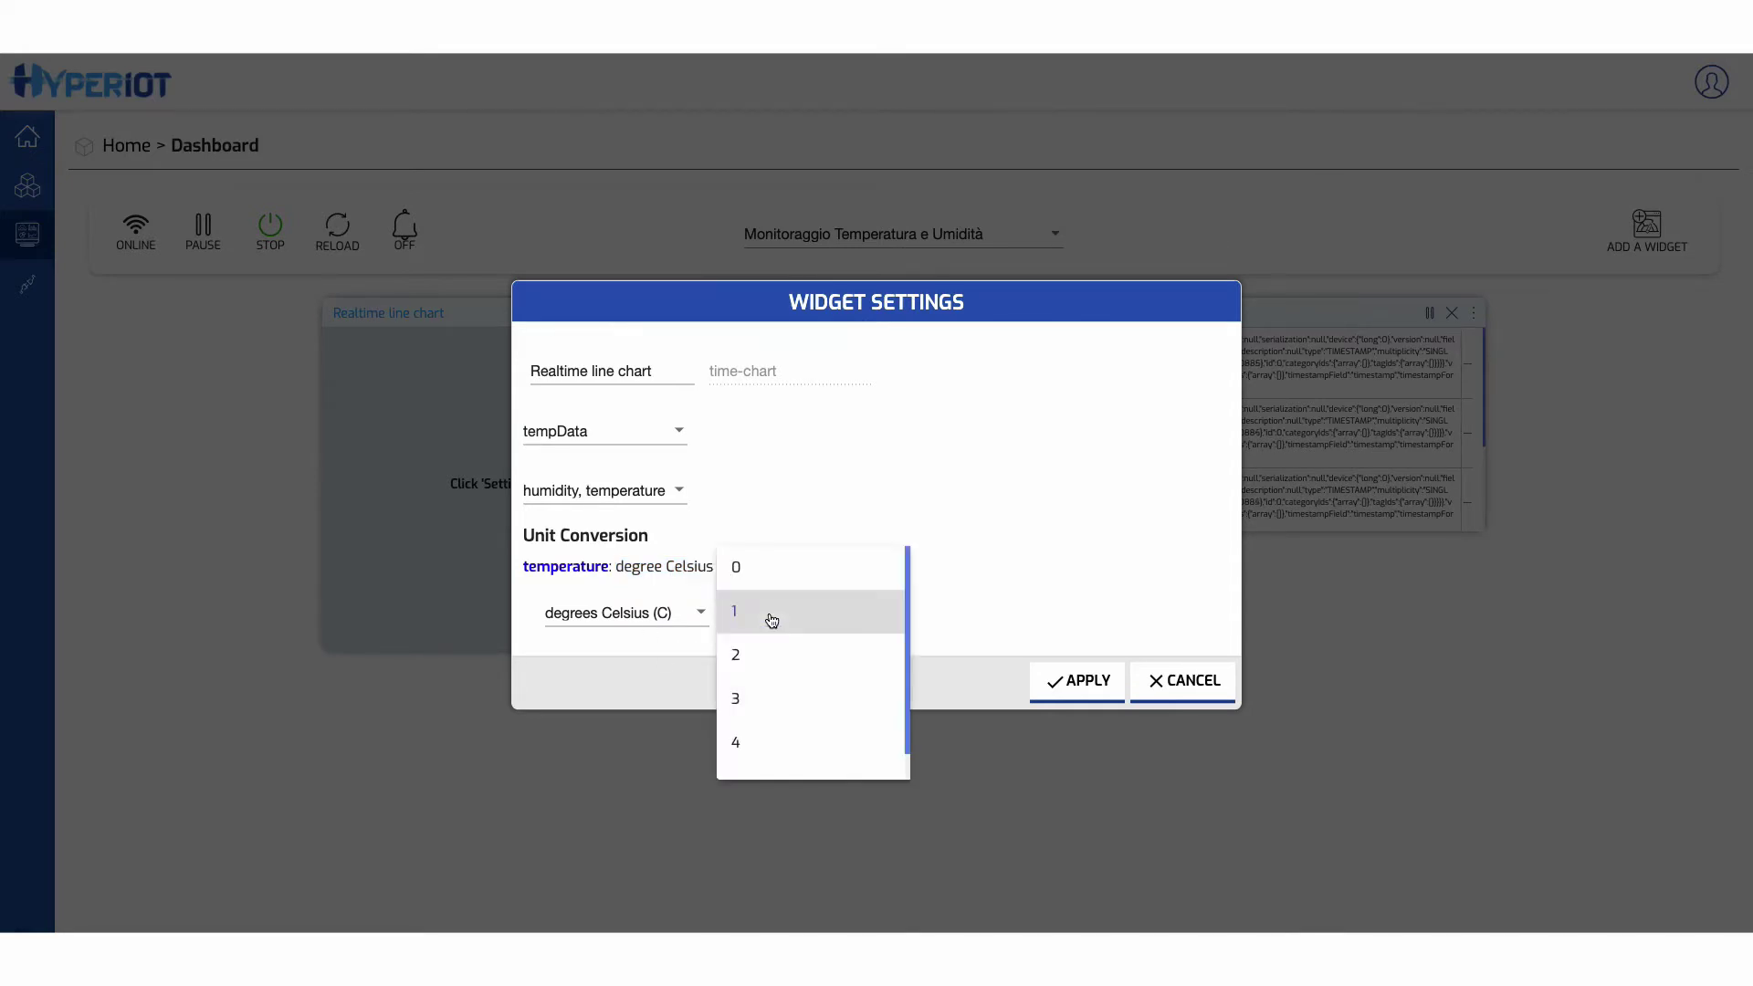
left_click(767, 654)
left_click(1086, 682)
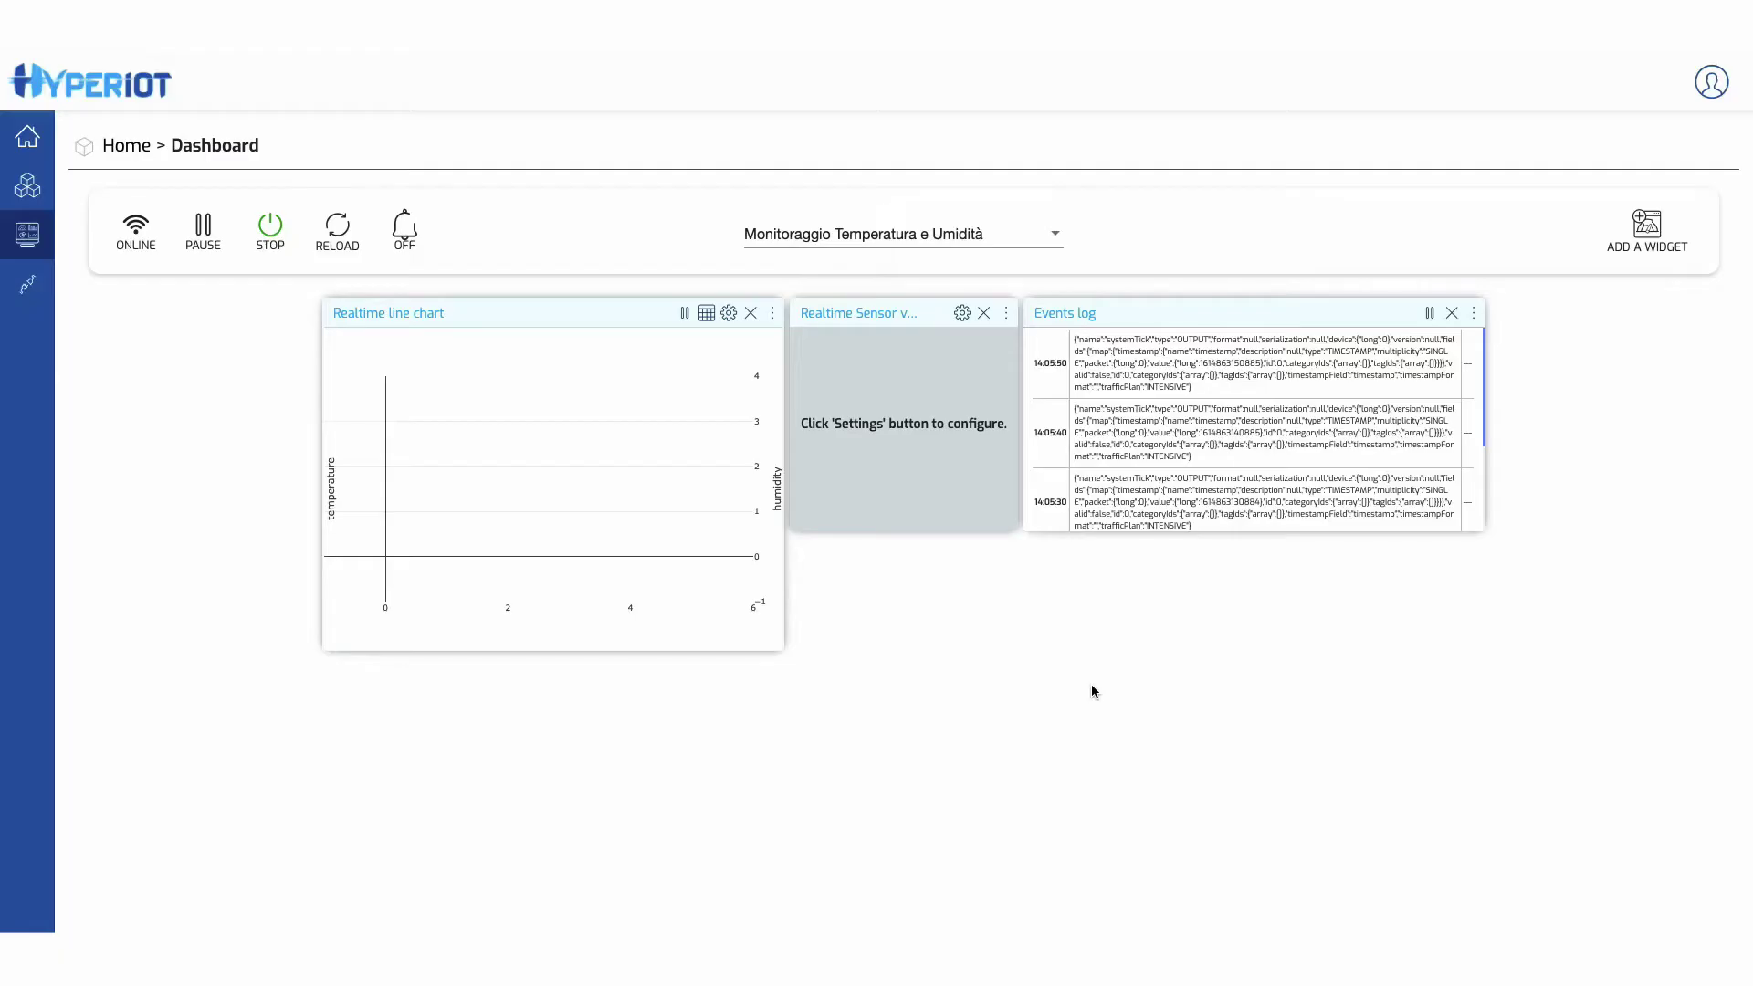
left_click(961, 313)
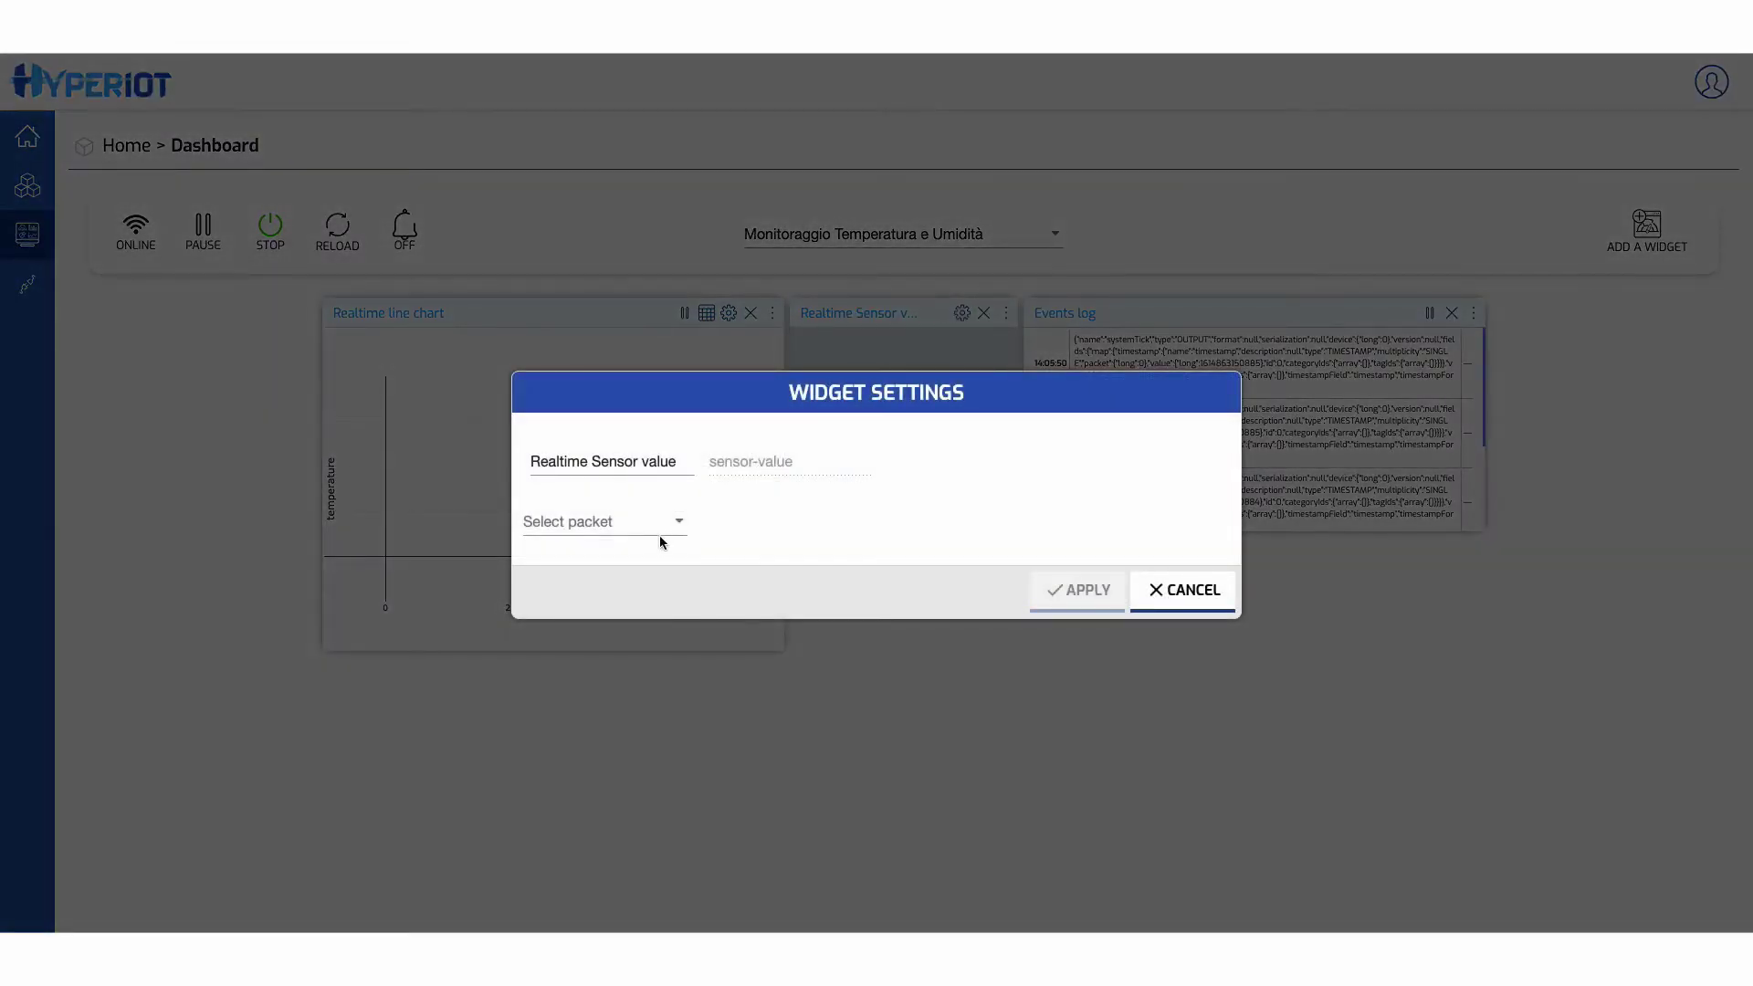
- Show tempData temperature in the Sensor value widget in degrees Kelvin with precision 2
left_click(656, 530)
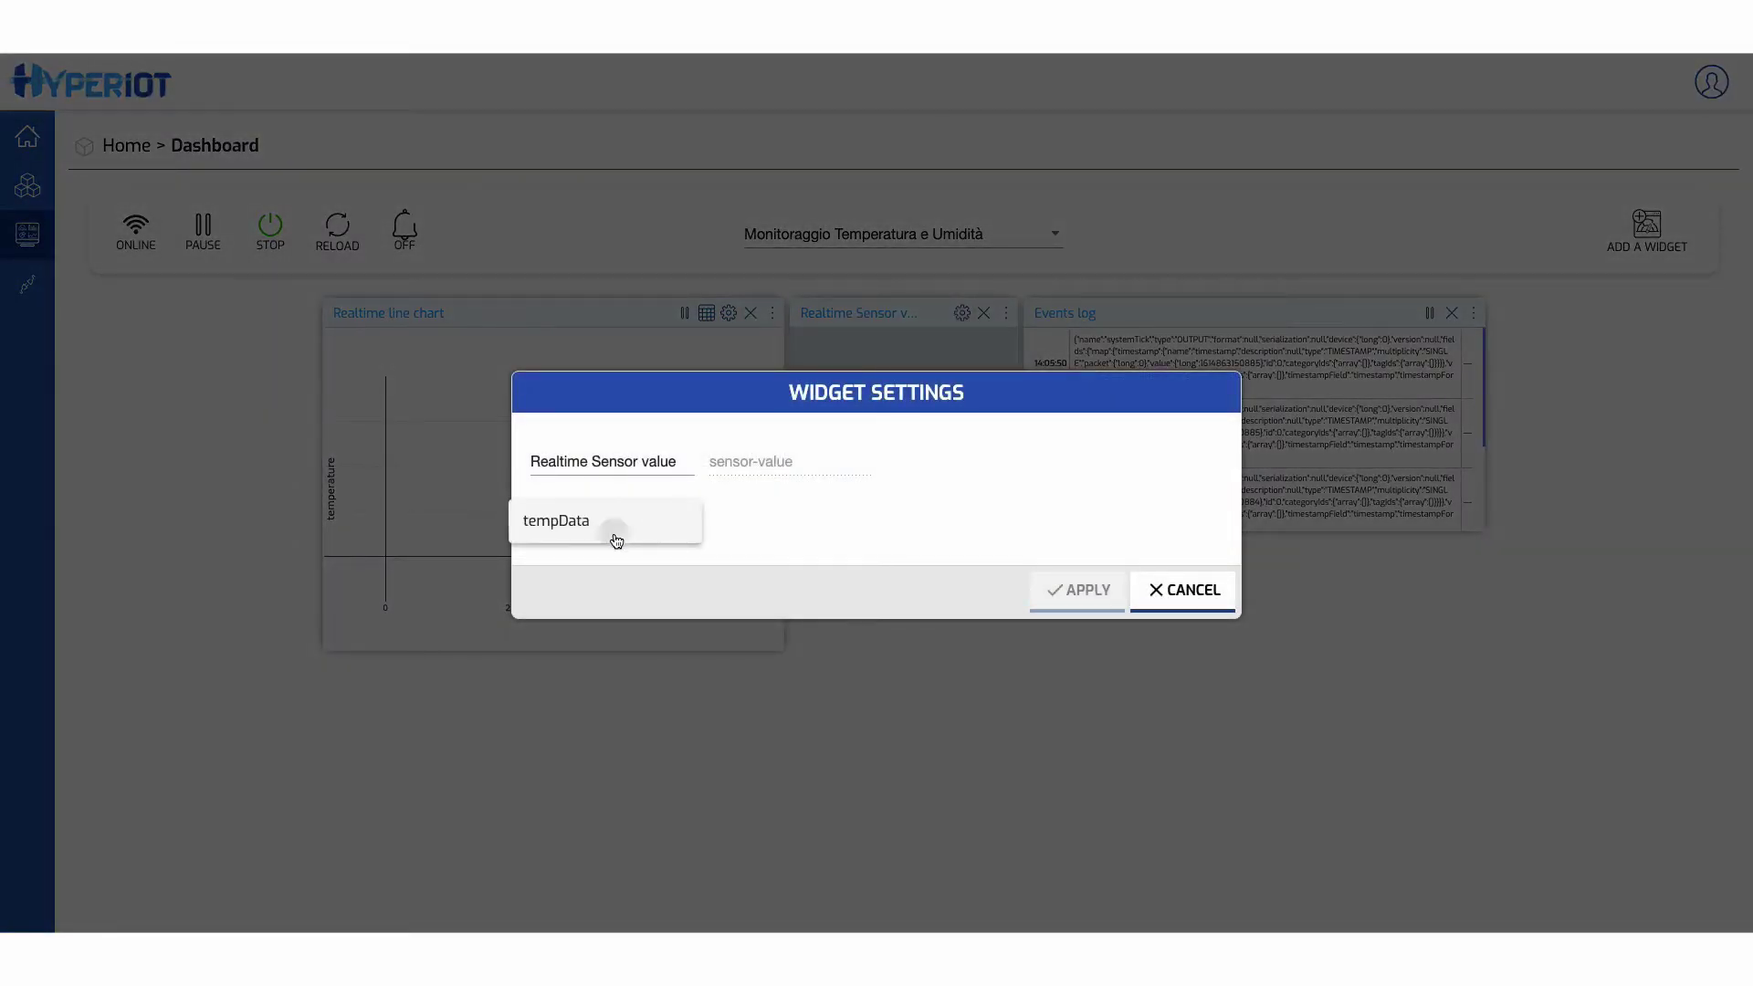
left_click(613, 539)
left_click(595, 553)
left_click(566, 594)
left_click(649, 619)
left_click(657, 699)
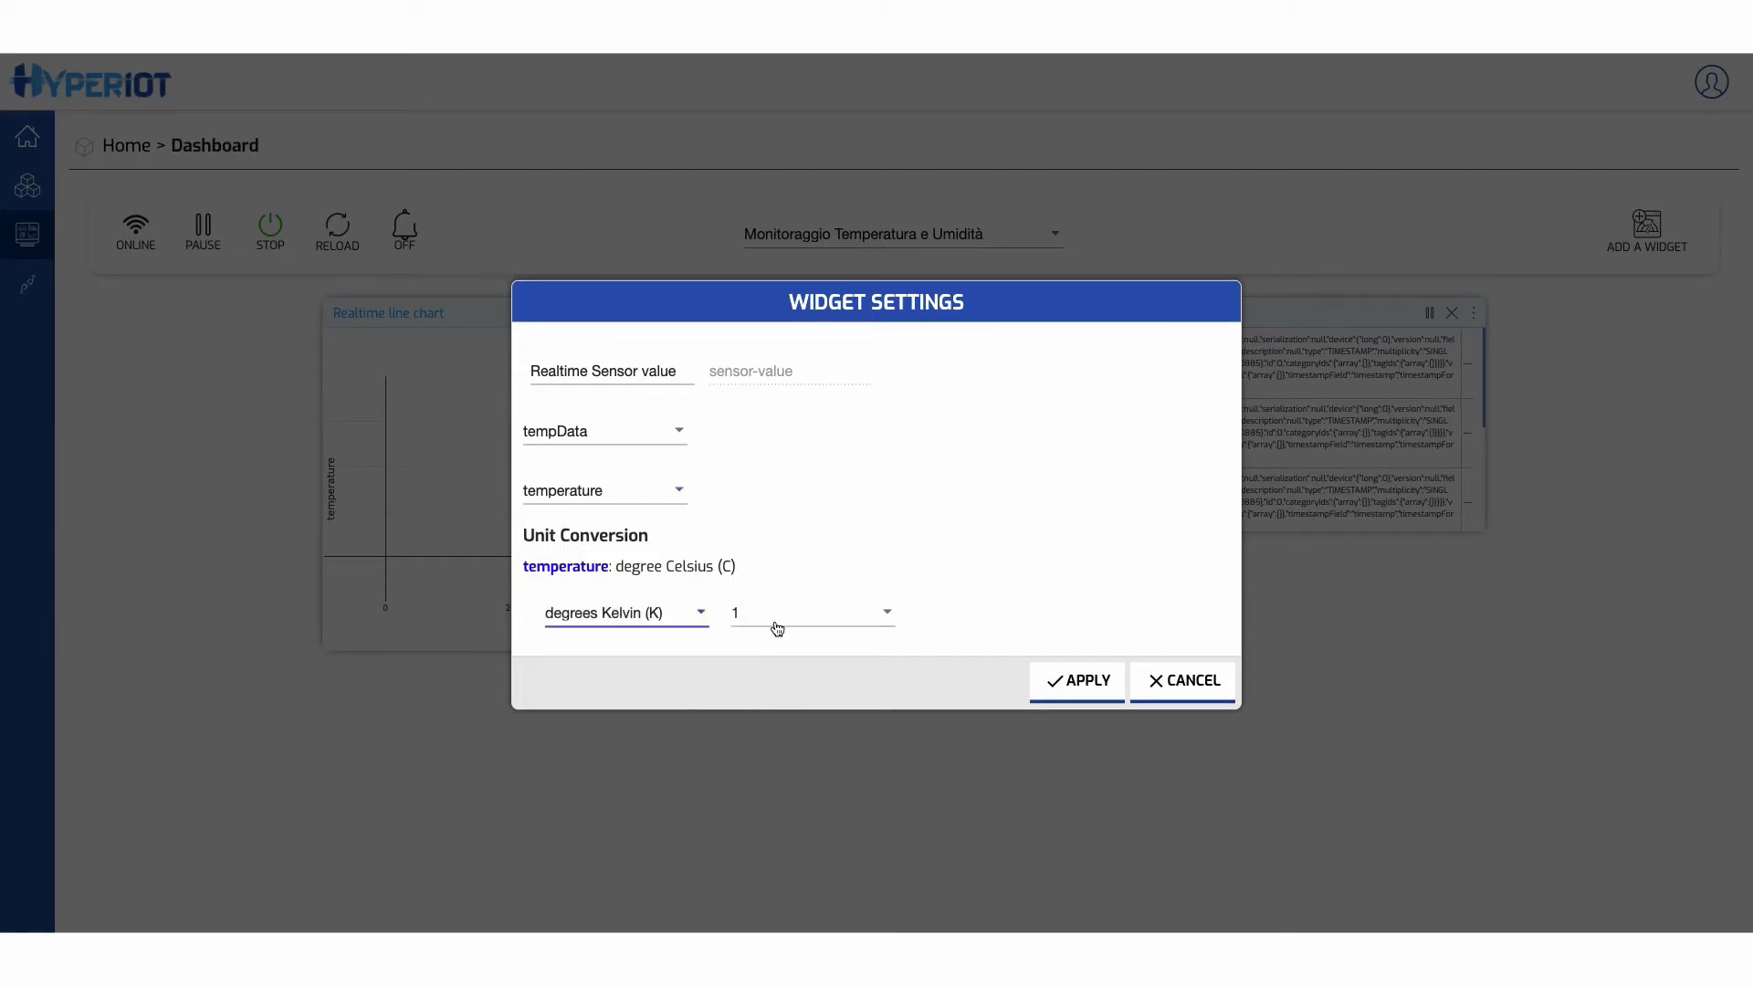
left_click(776, 628)
left_click(781, 652)
left_click(1086, 681)
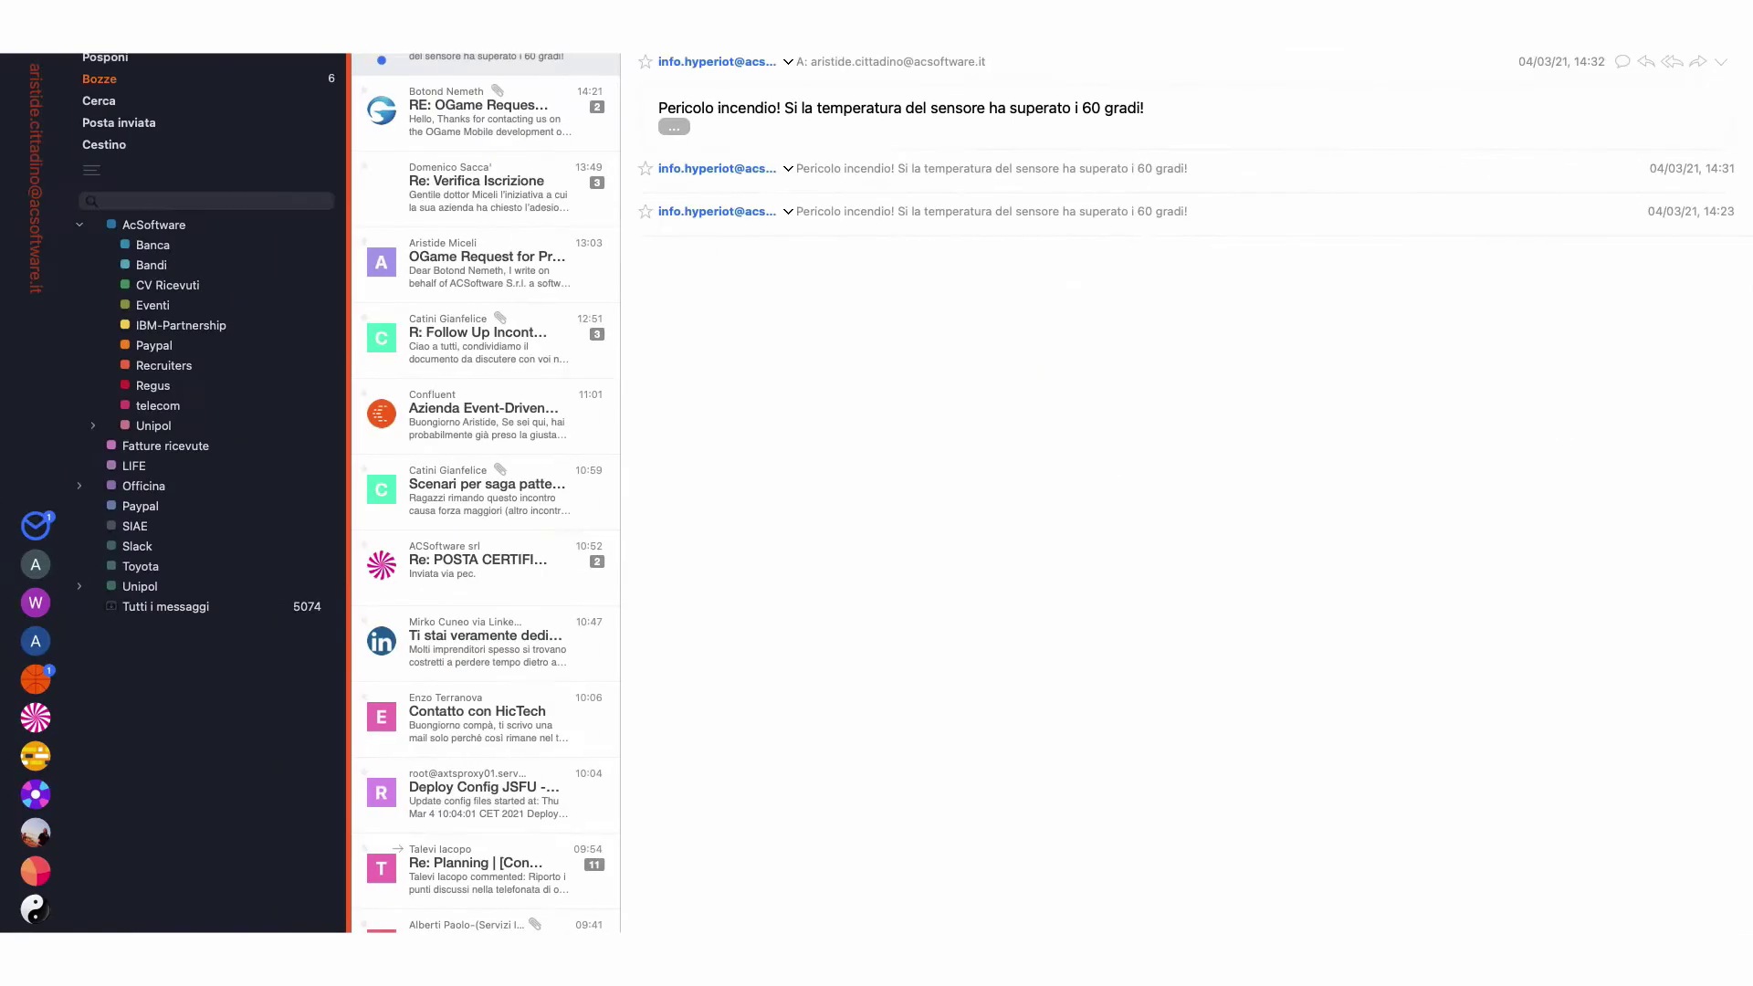
double_click(480, 64)
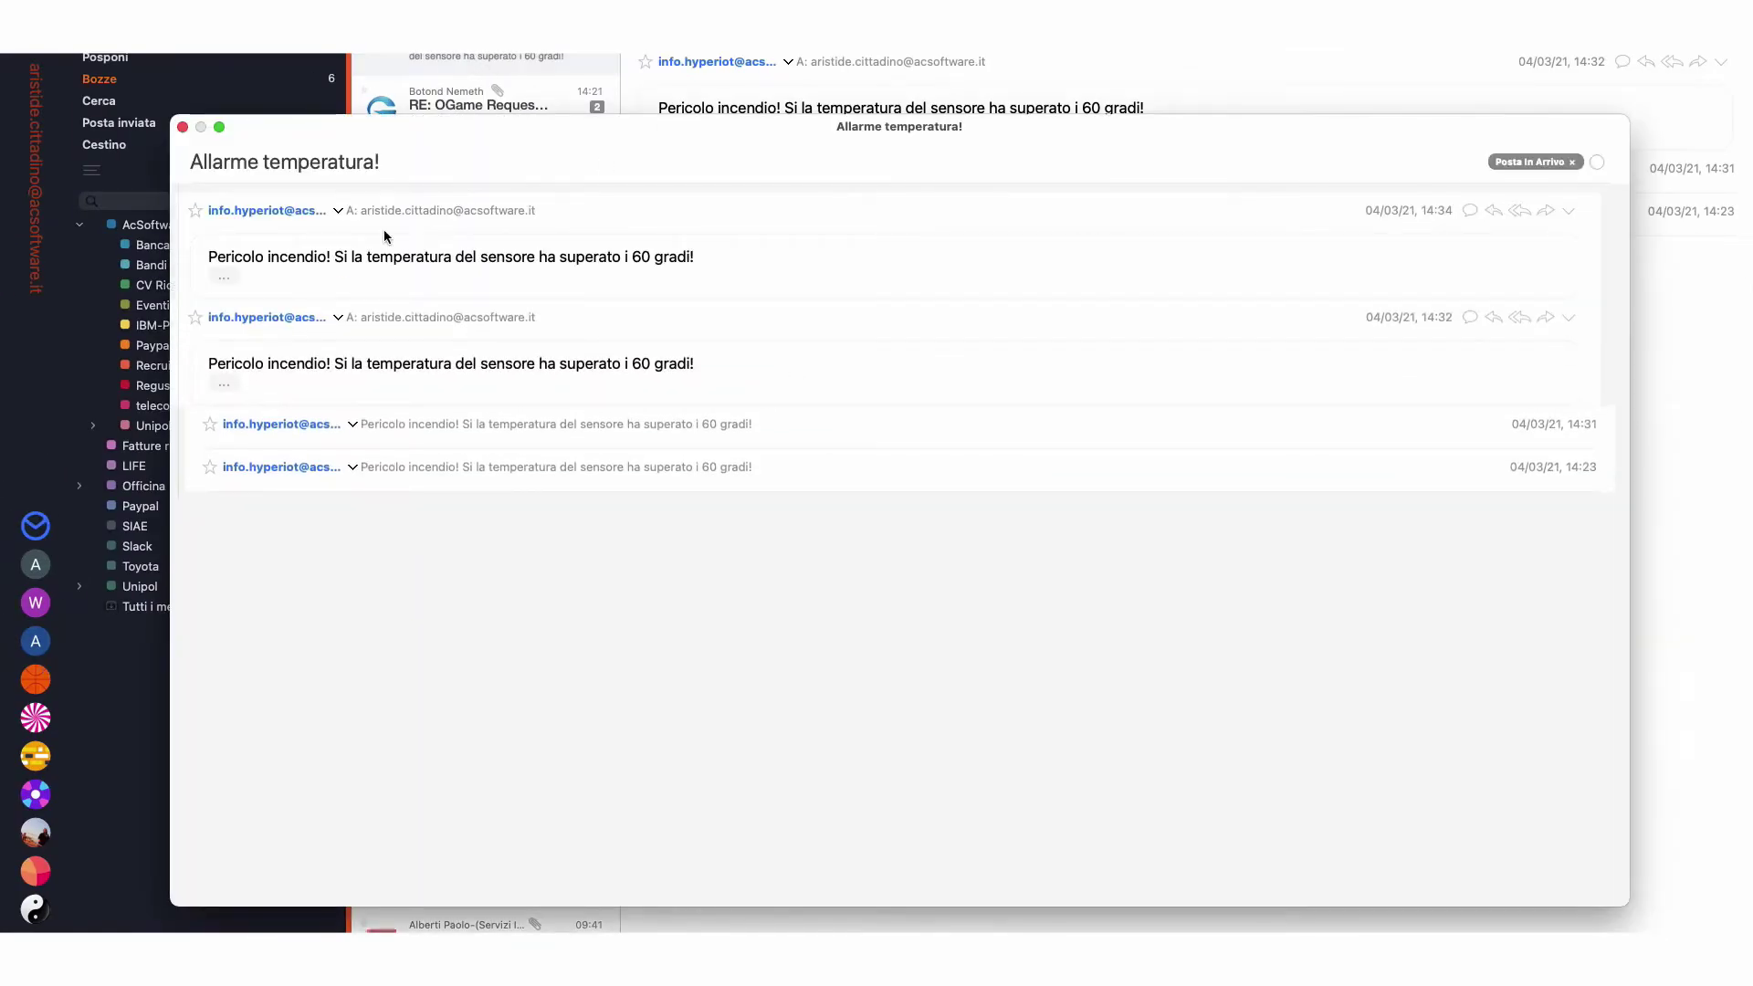
- Highlight the end of the over-60-degree warning sentence in the Allarme temperatura! thread
left_click_drag(718, 259, 224, 277)
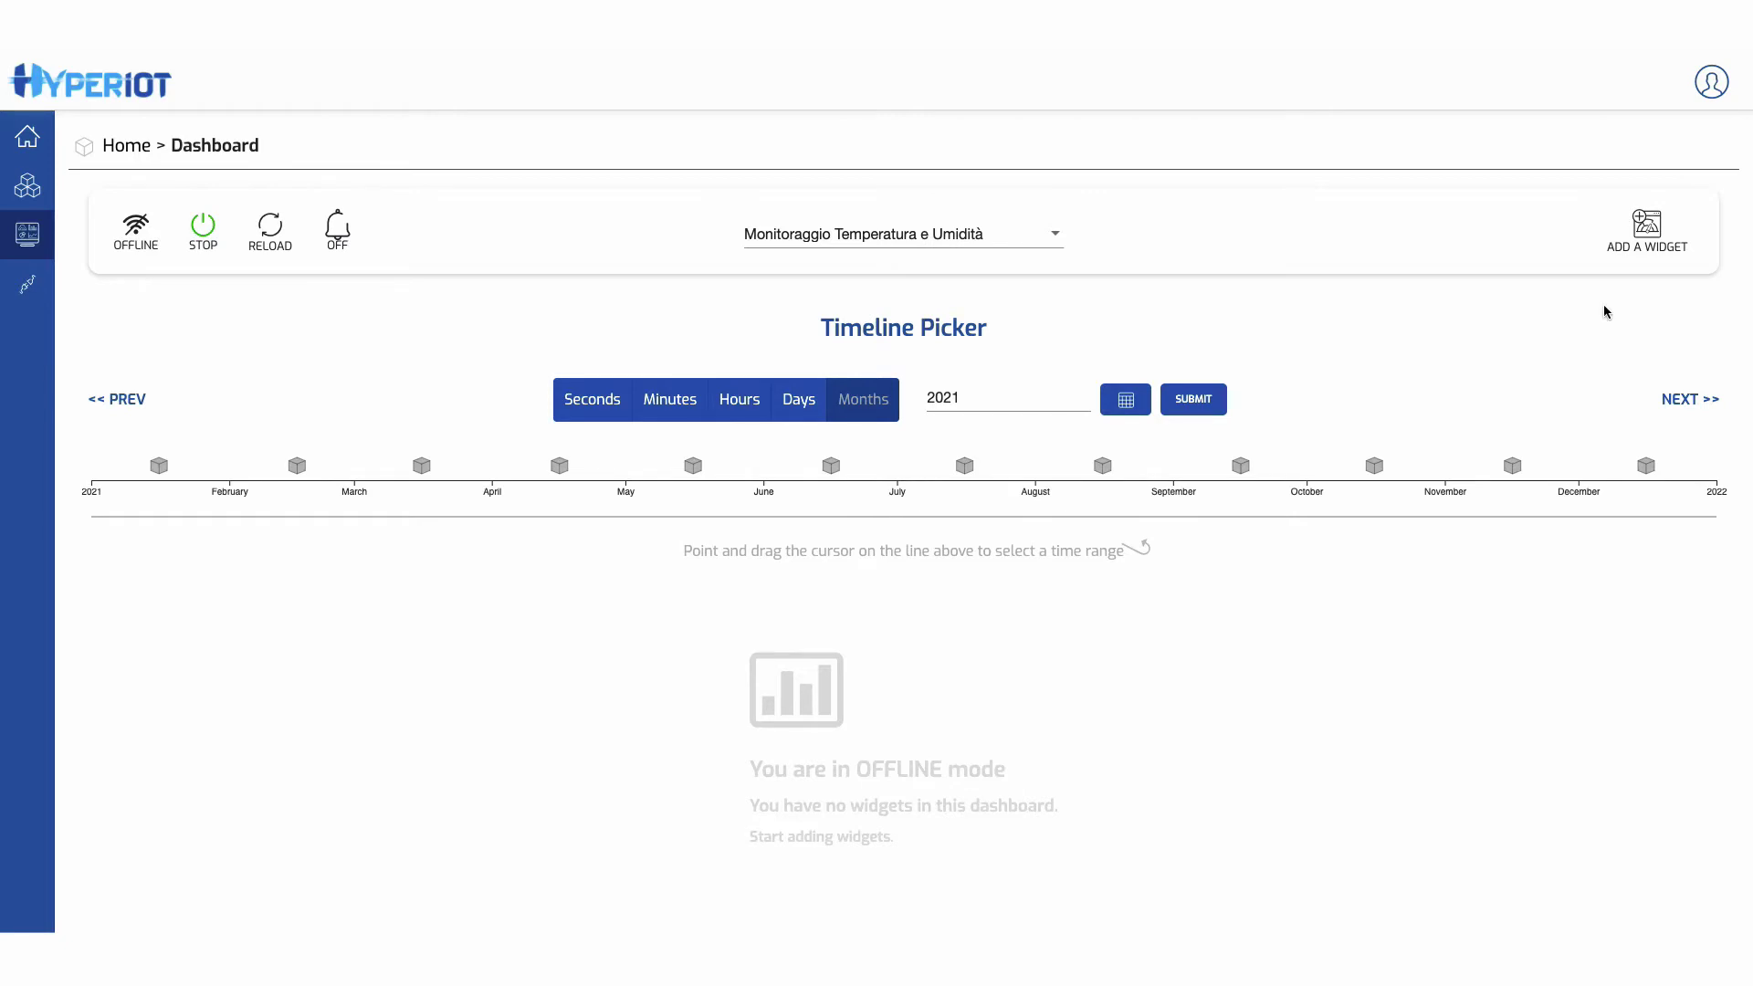
- Add the Algorithm, Event and Data table widgets and set the Algorithm table to Media temperatura
left_click(1654, 232)
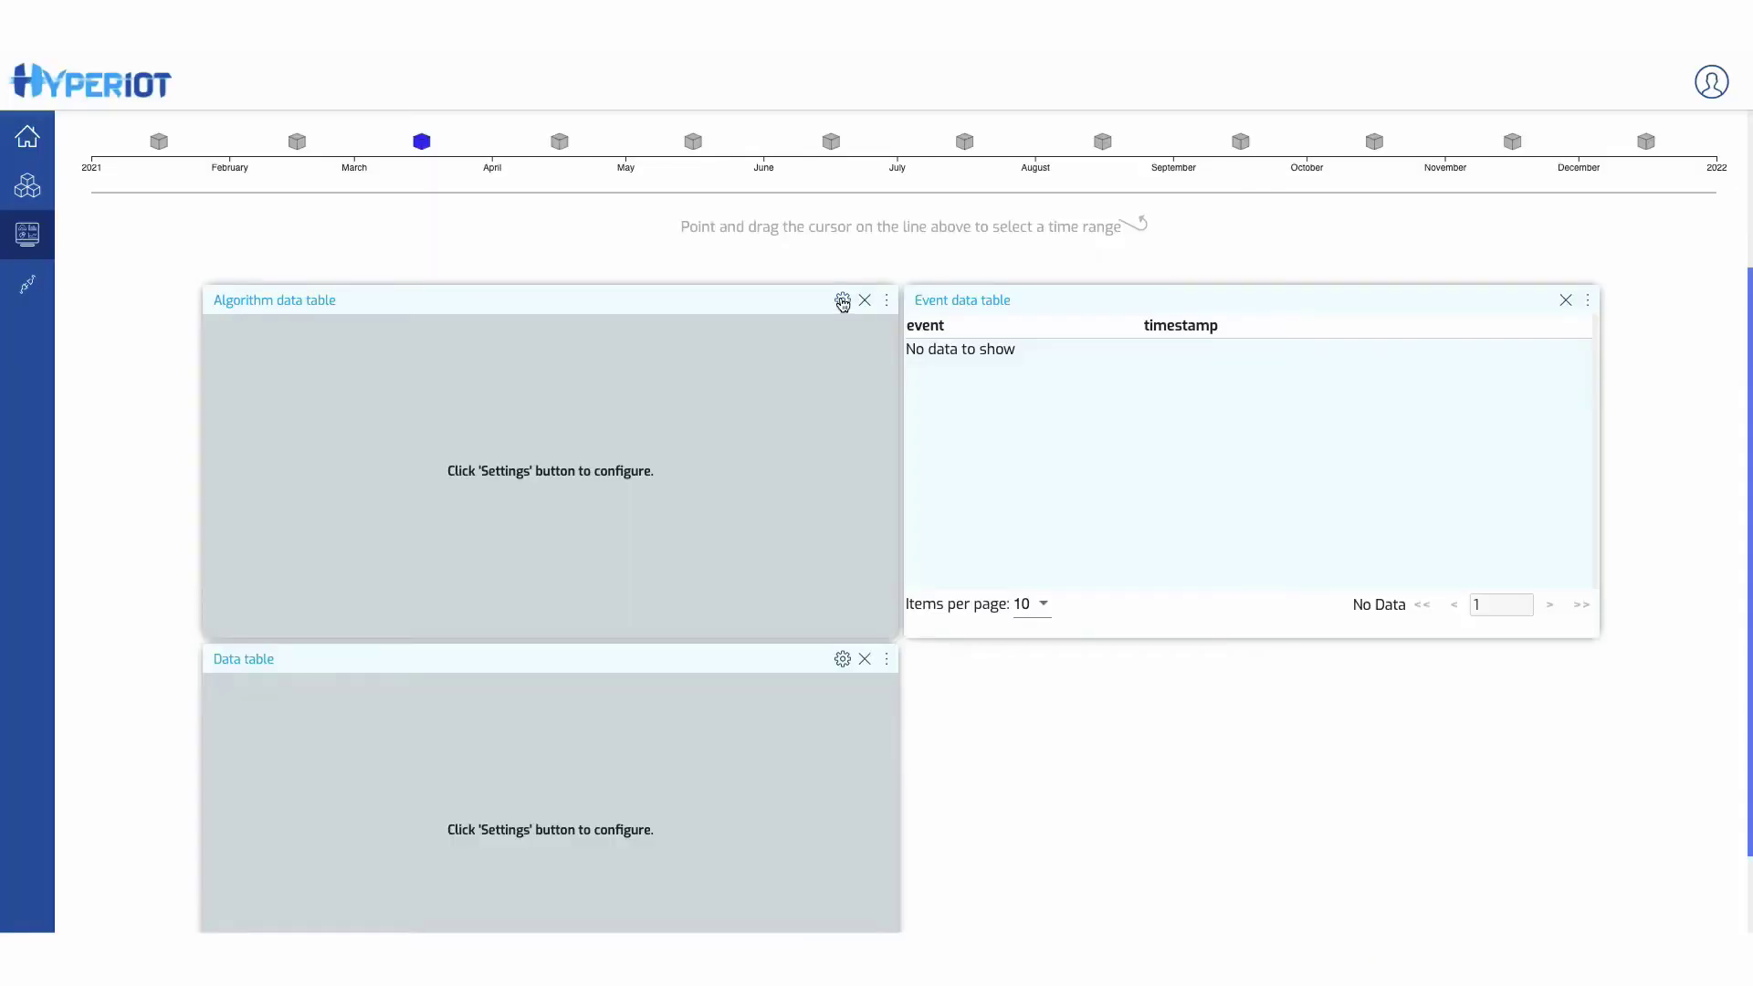
left_click(842, 301)
left_click(614, 521)
left_click(721, 429)
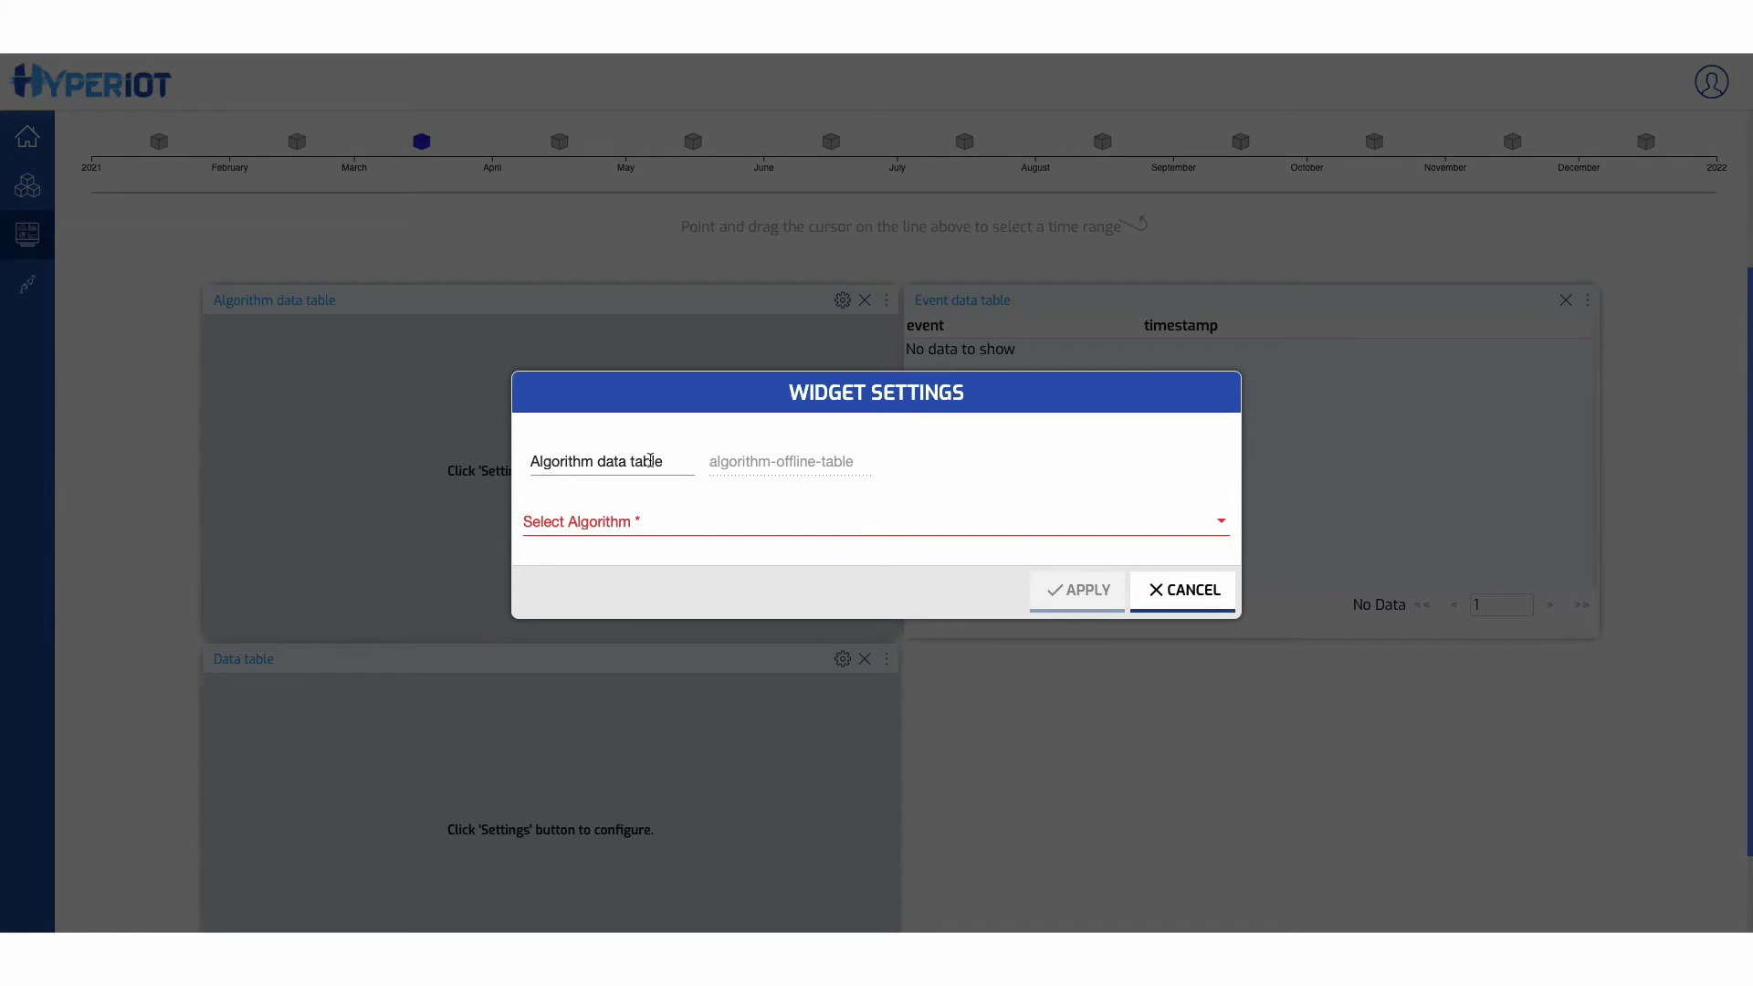
left_click(624, 524)
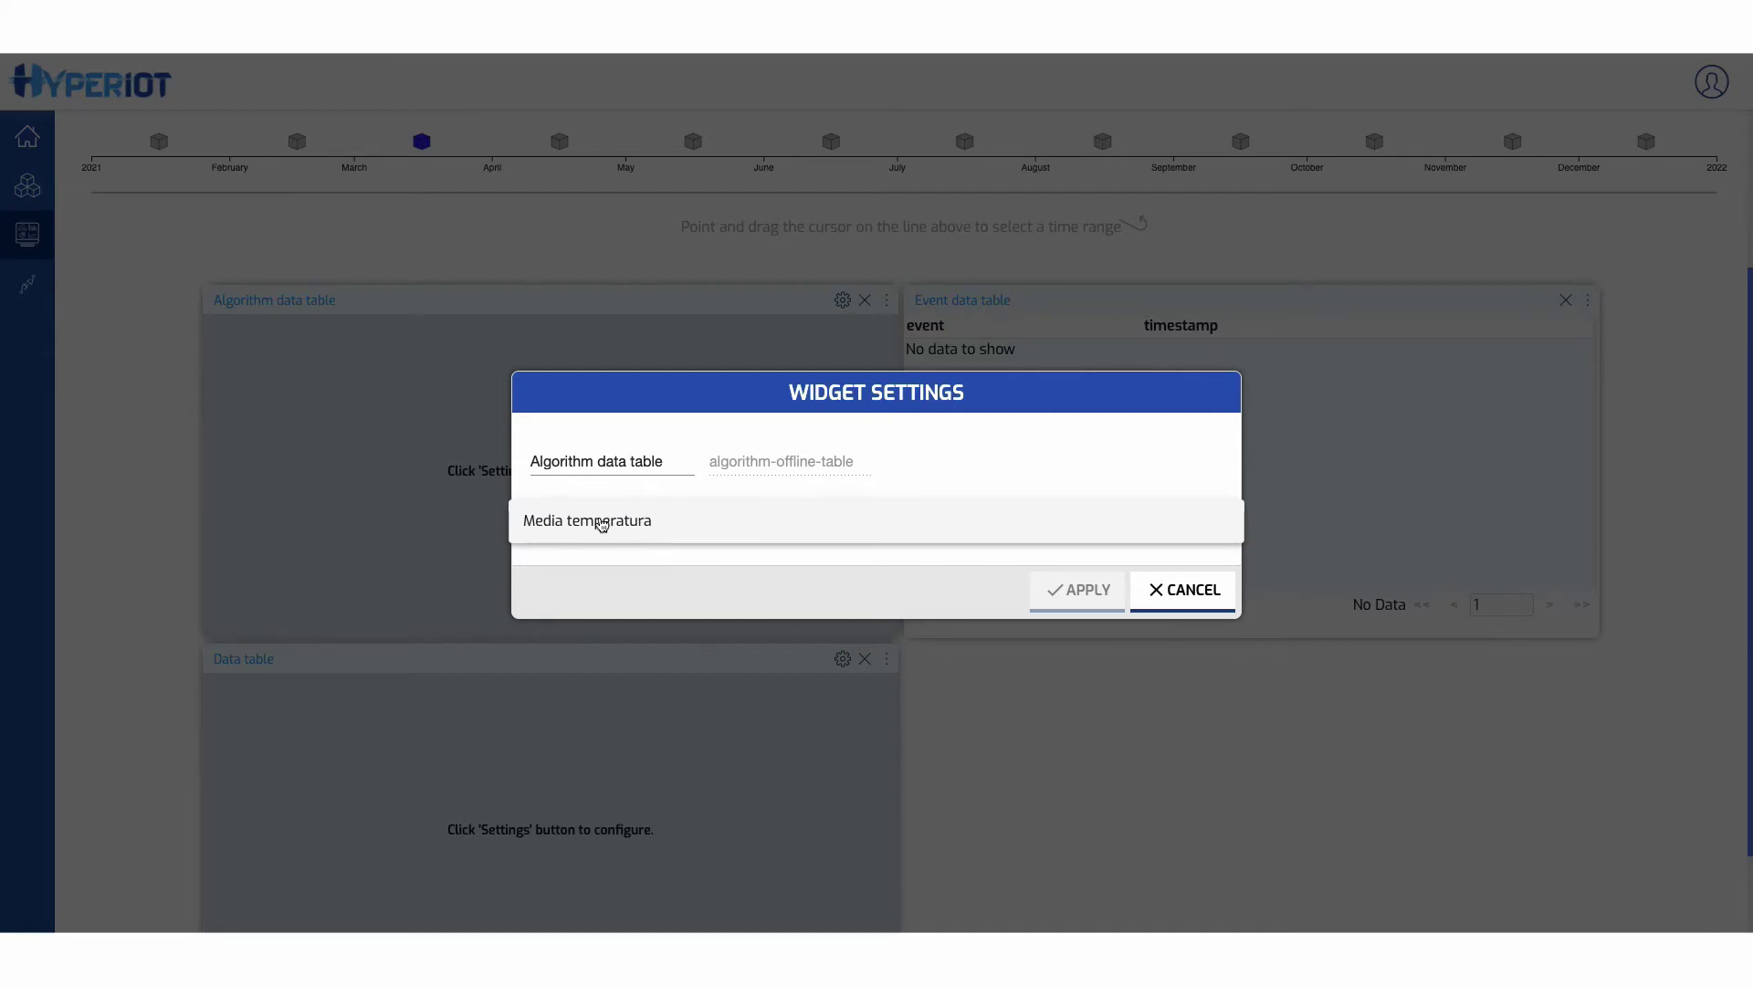
left_click(601, 524)
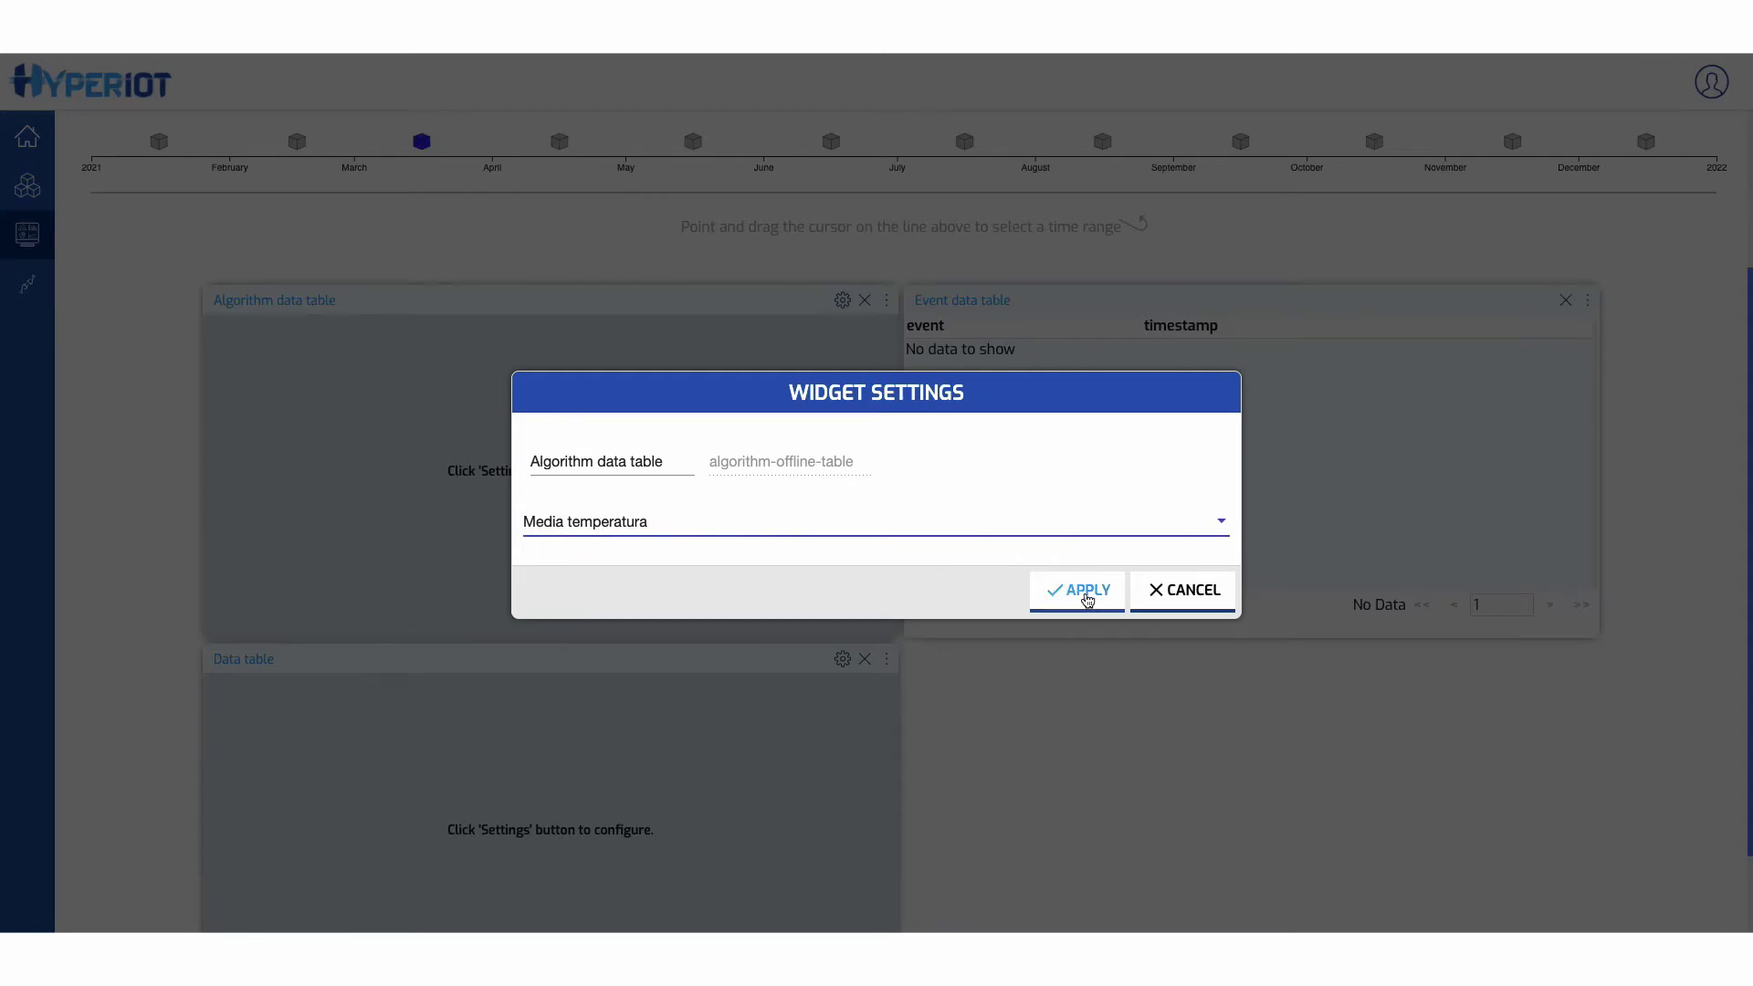
left_click(1084, 592)
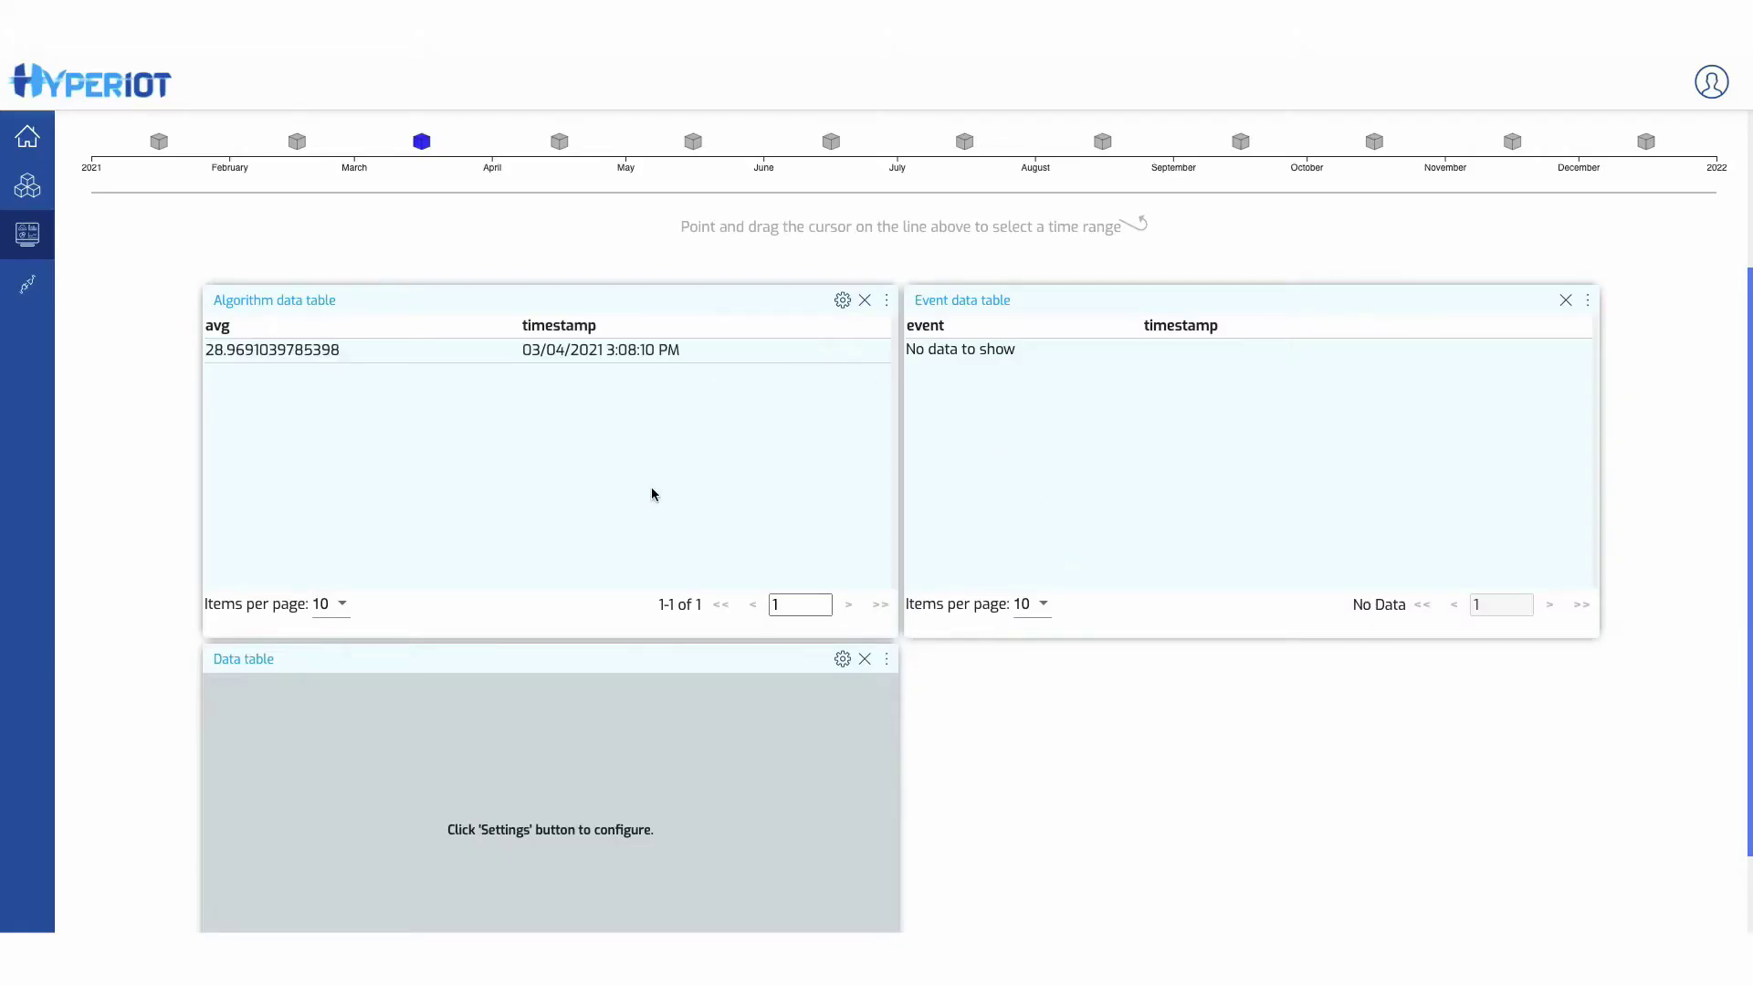
scroll(654, 493, "up", 1)
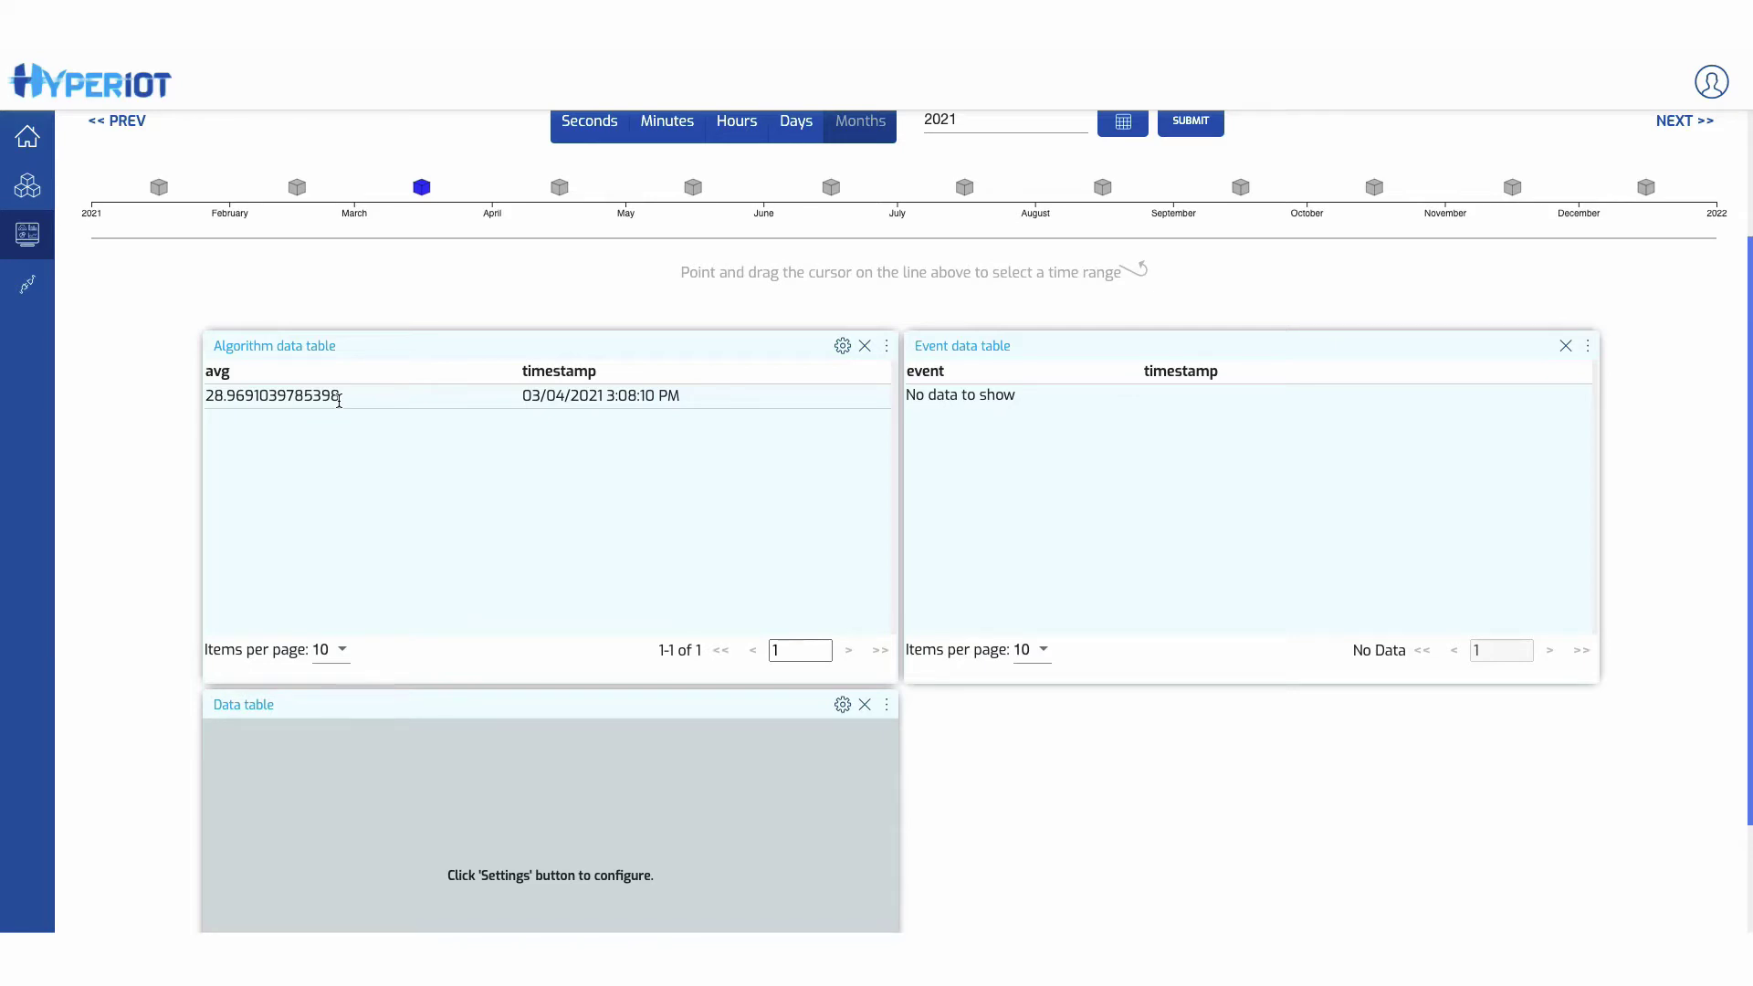
- Show tempData humidity and temperature columns in the Data table
scroll(501, 582, "down", 1)
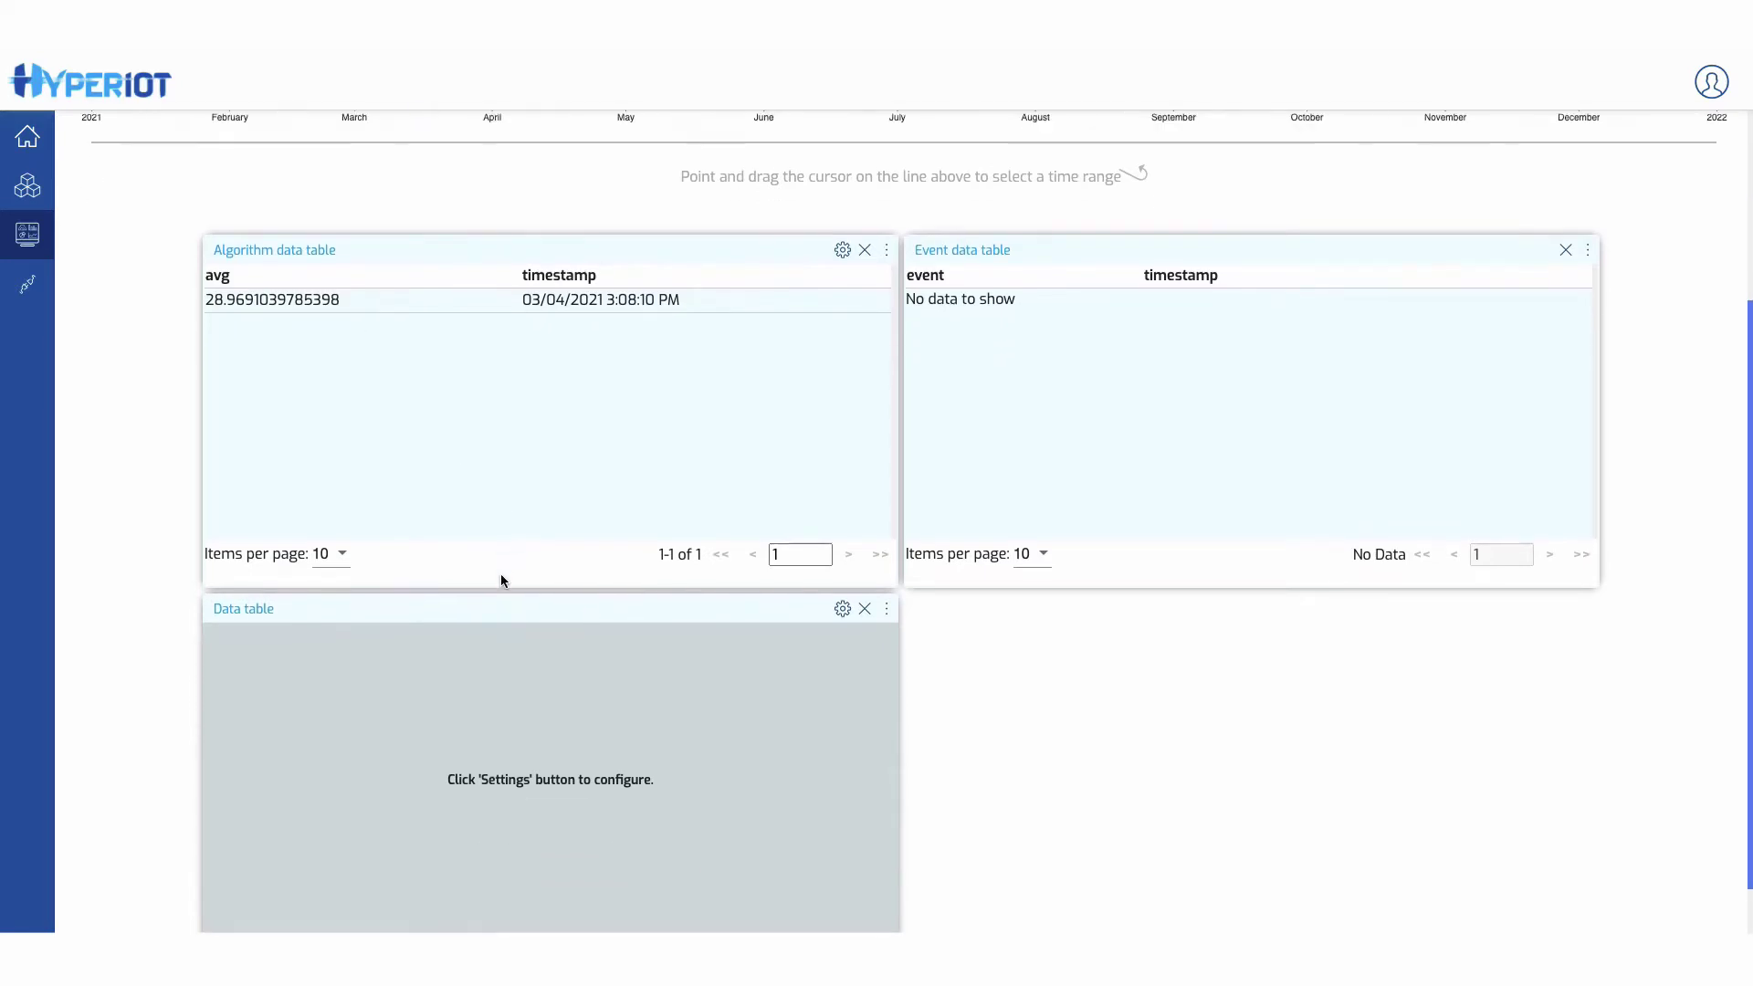
left_click(841, 610)
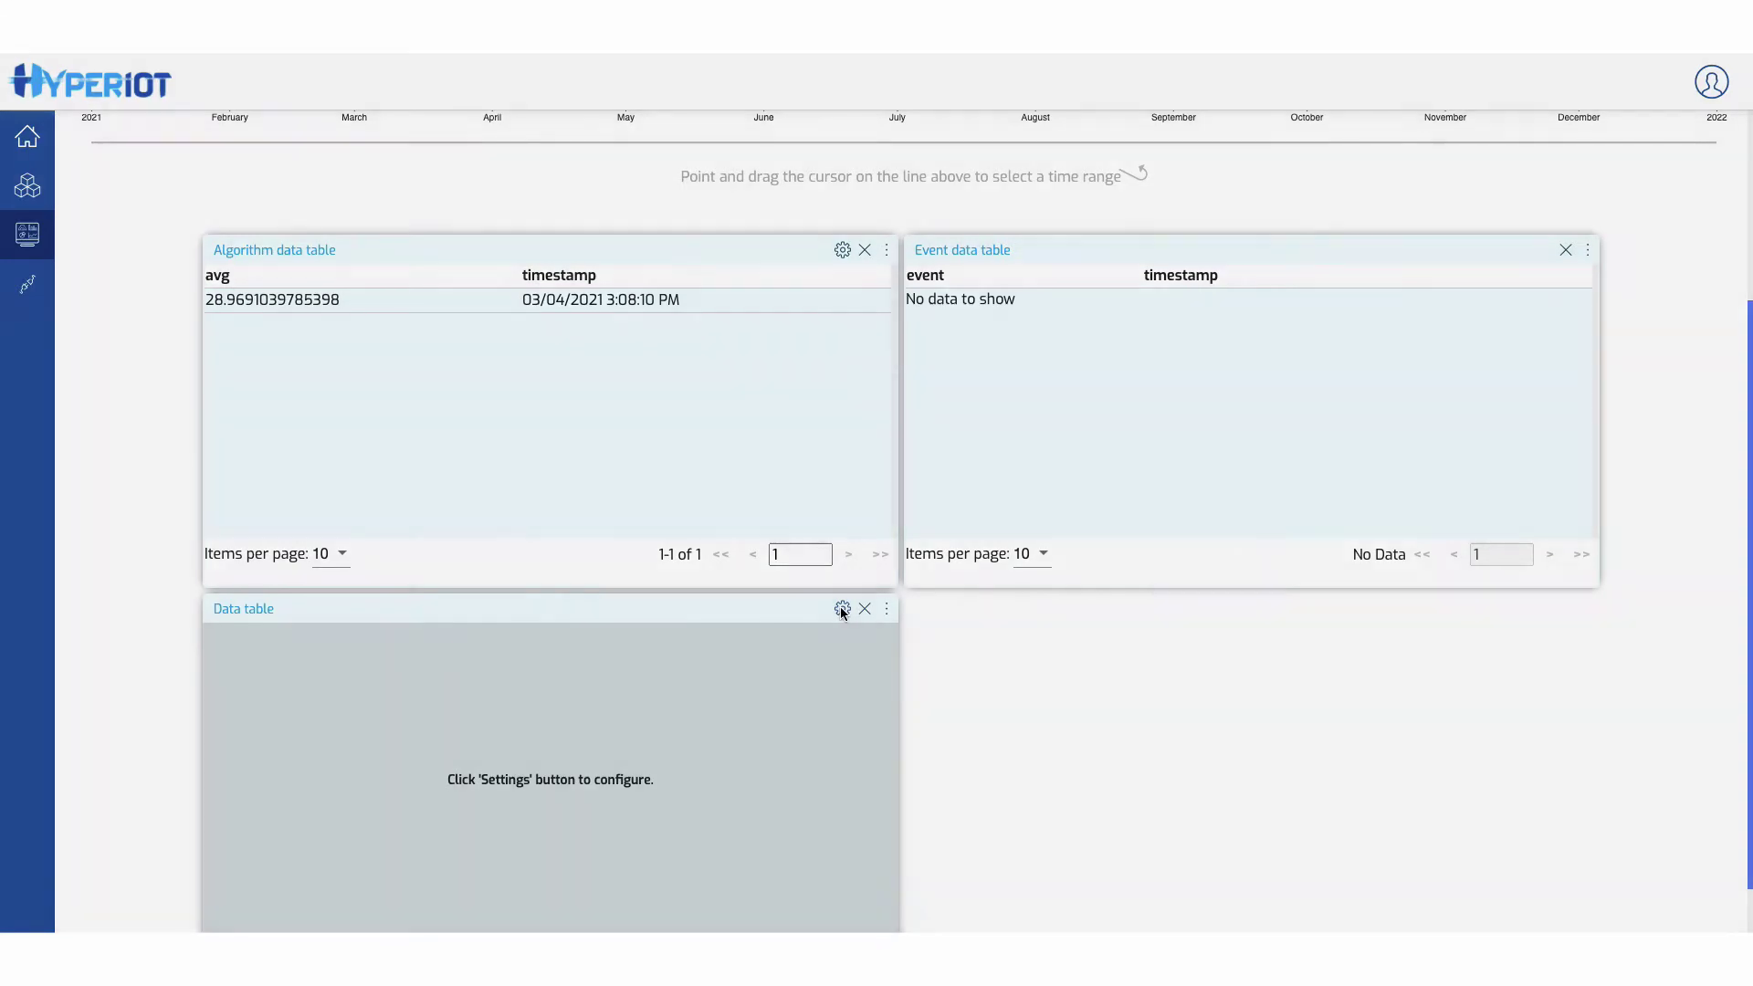
left_click(621, 522)
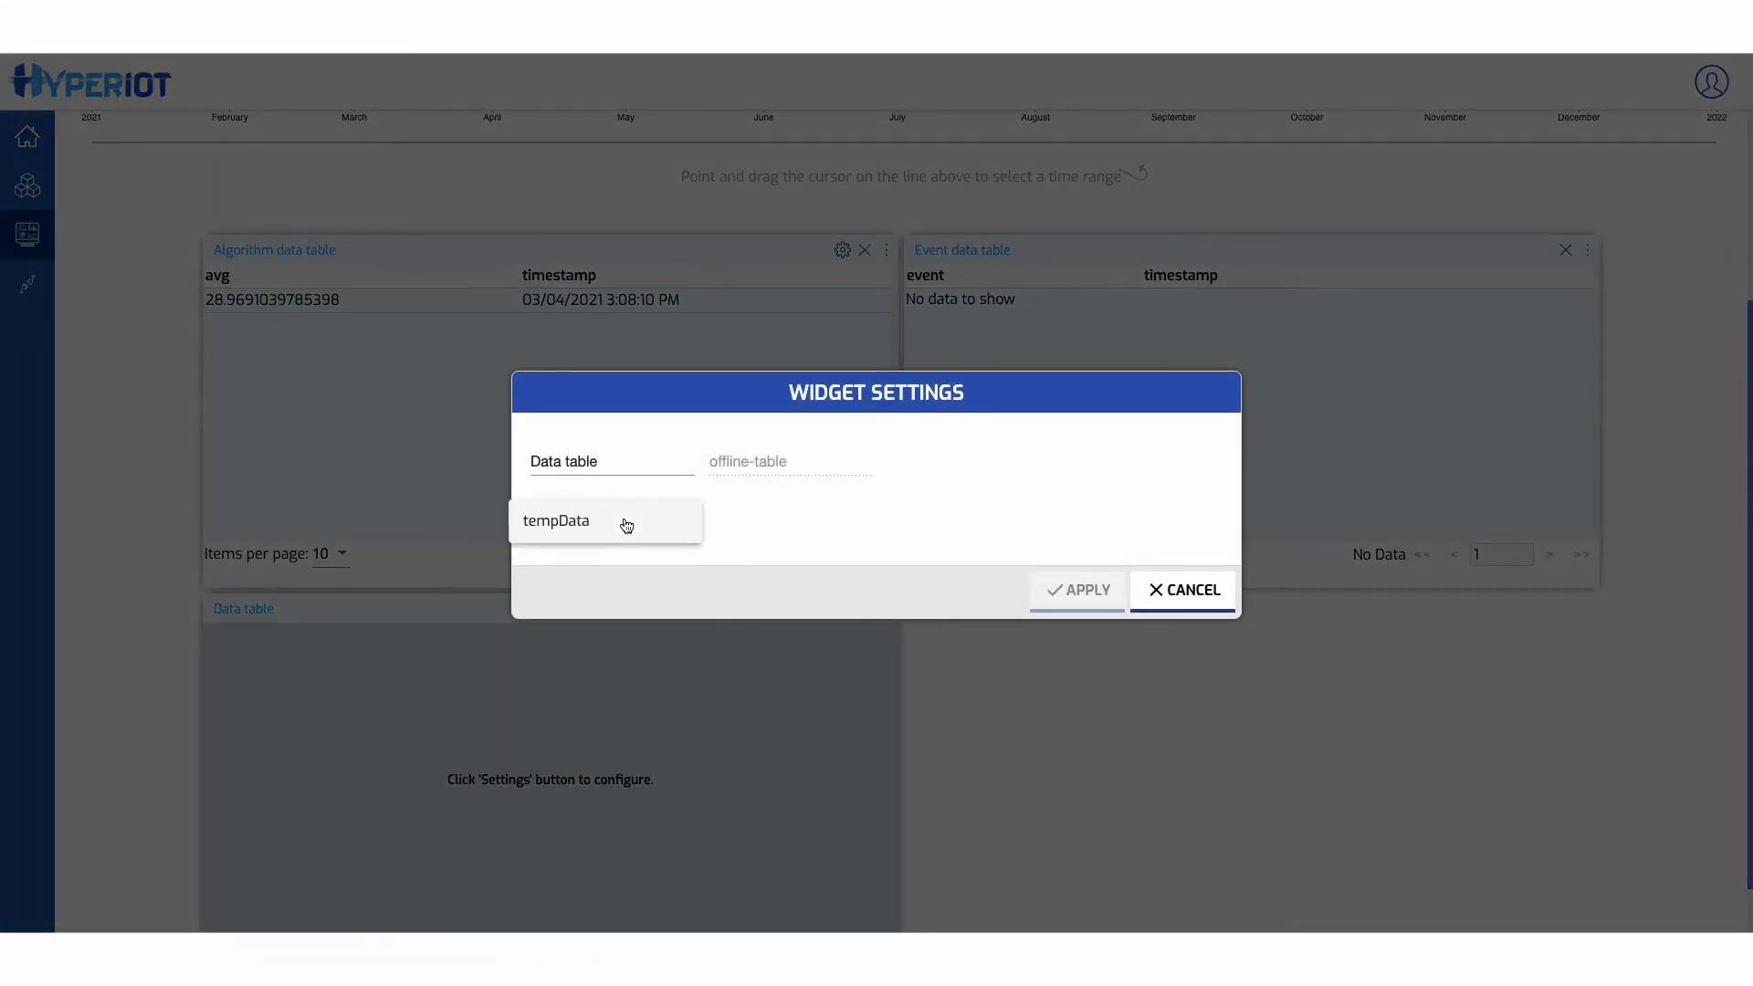
left_click(603, 525)
left_click(558, 550)
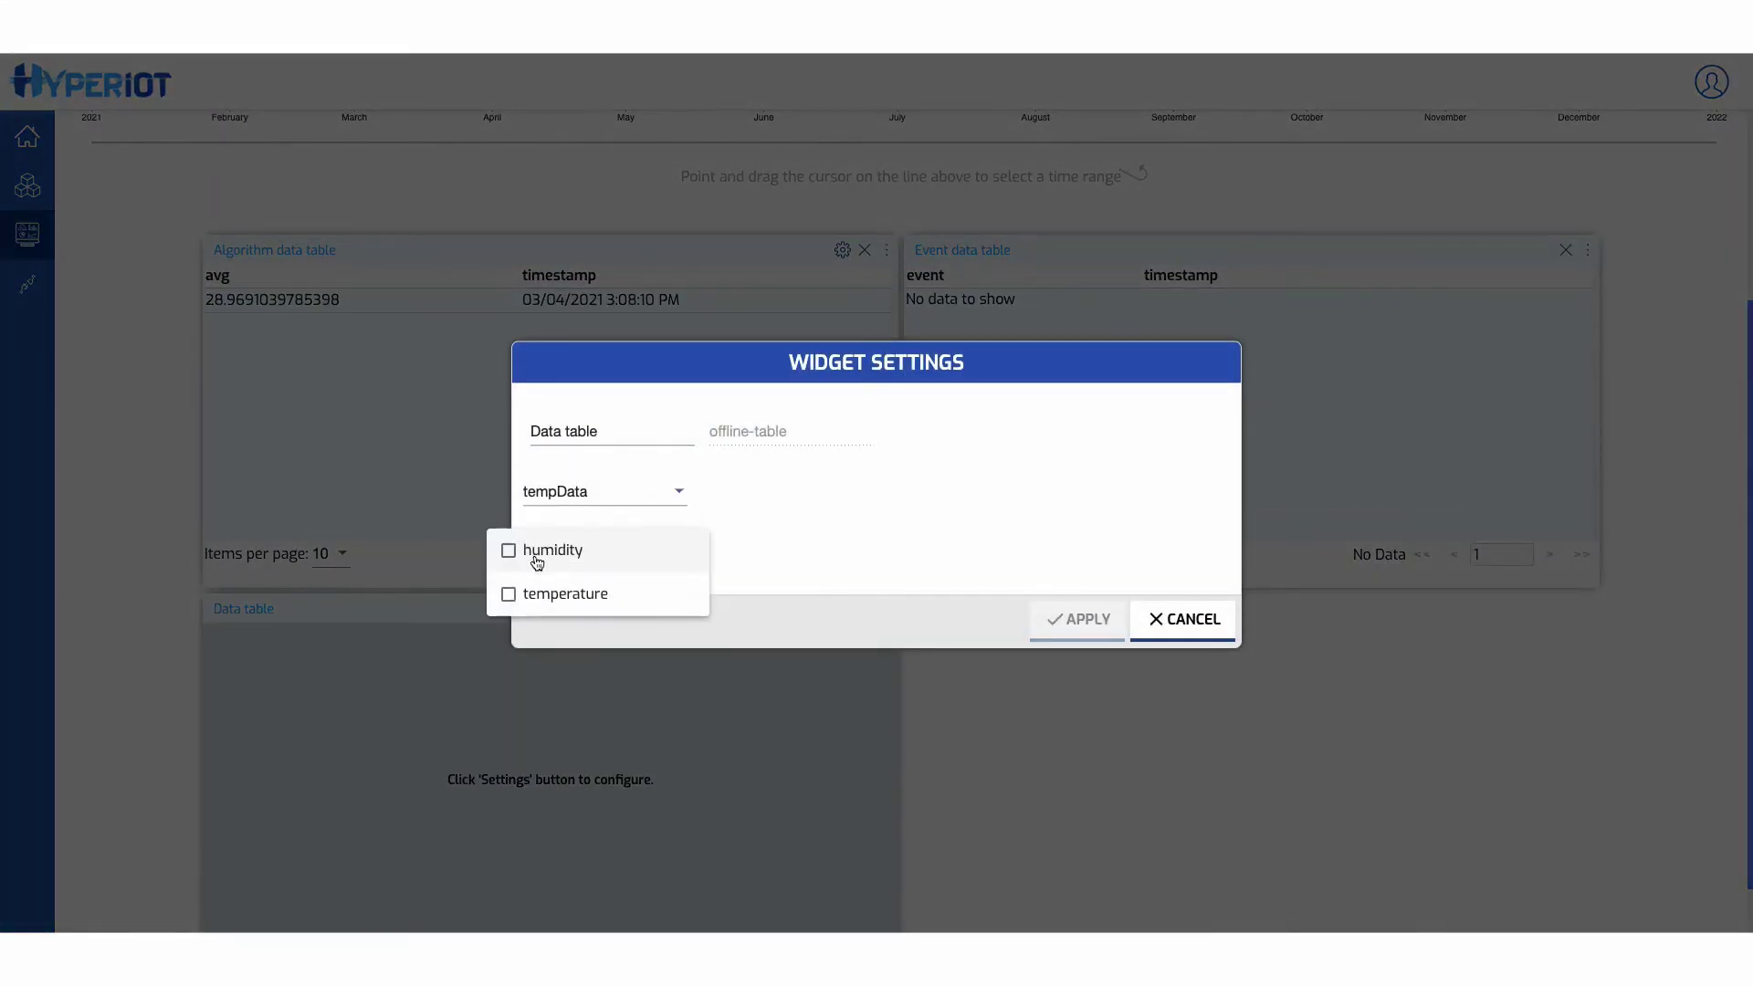
left_click(539, 552)
left_click(539, 598)
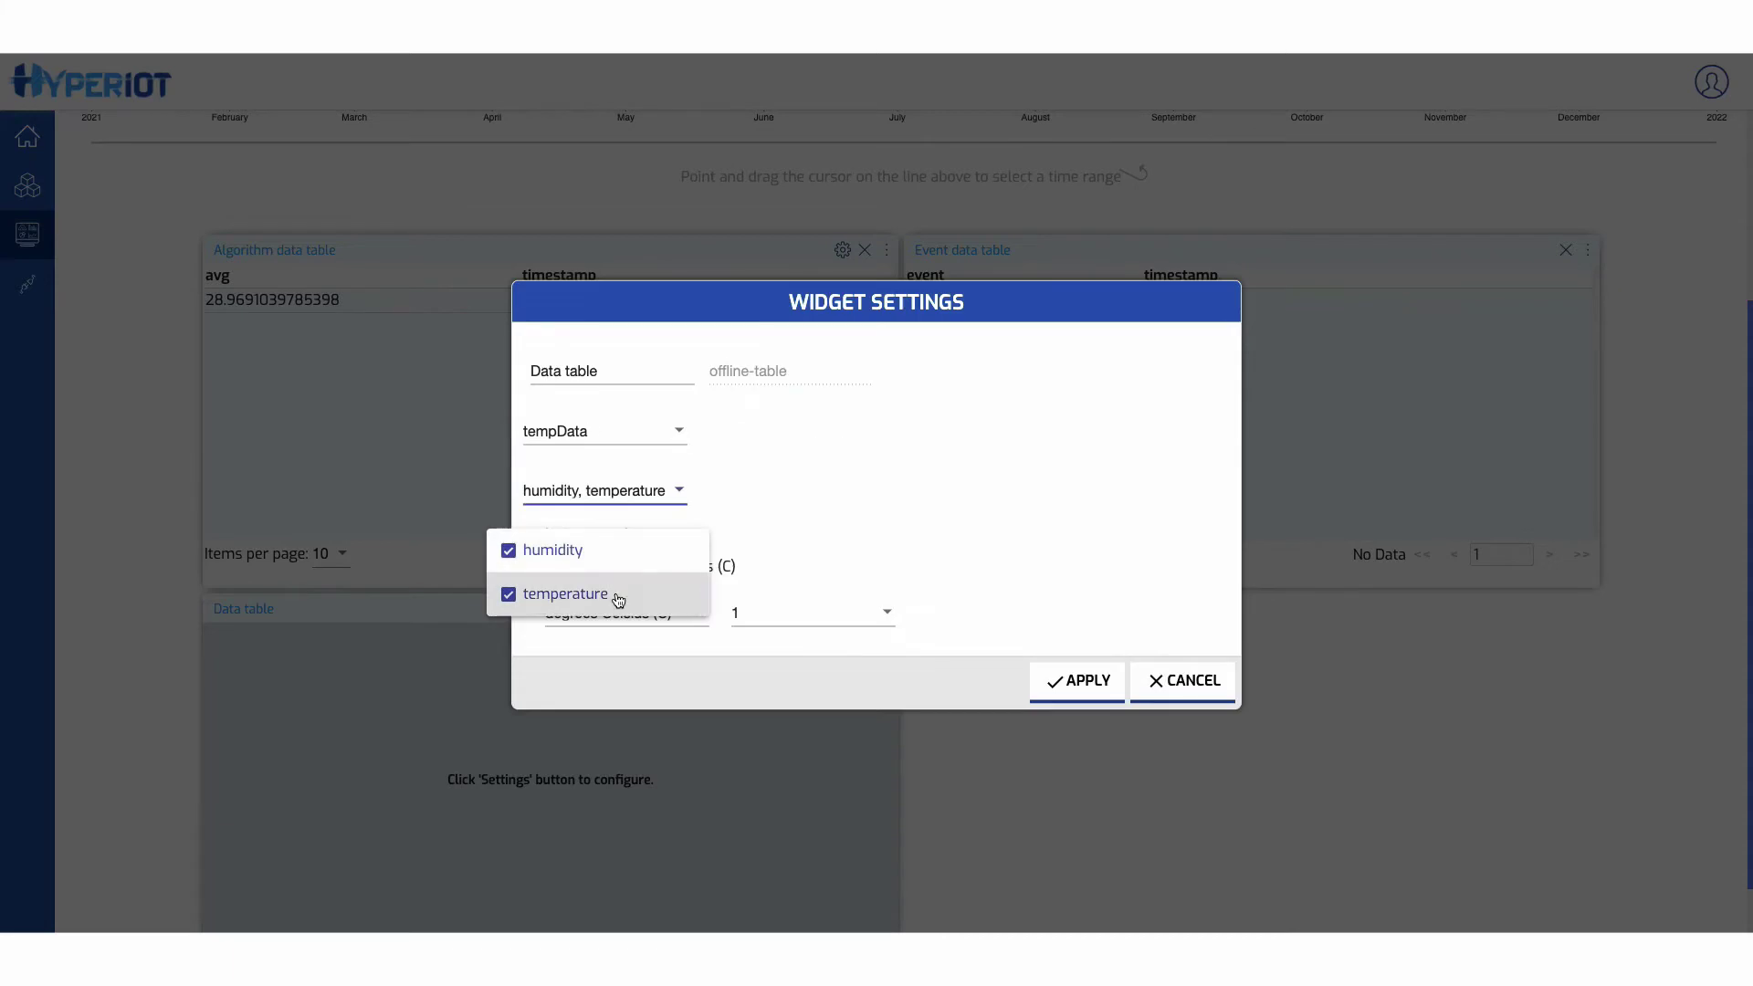
left_click(1079, 689)
left_click(1082, 692)
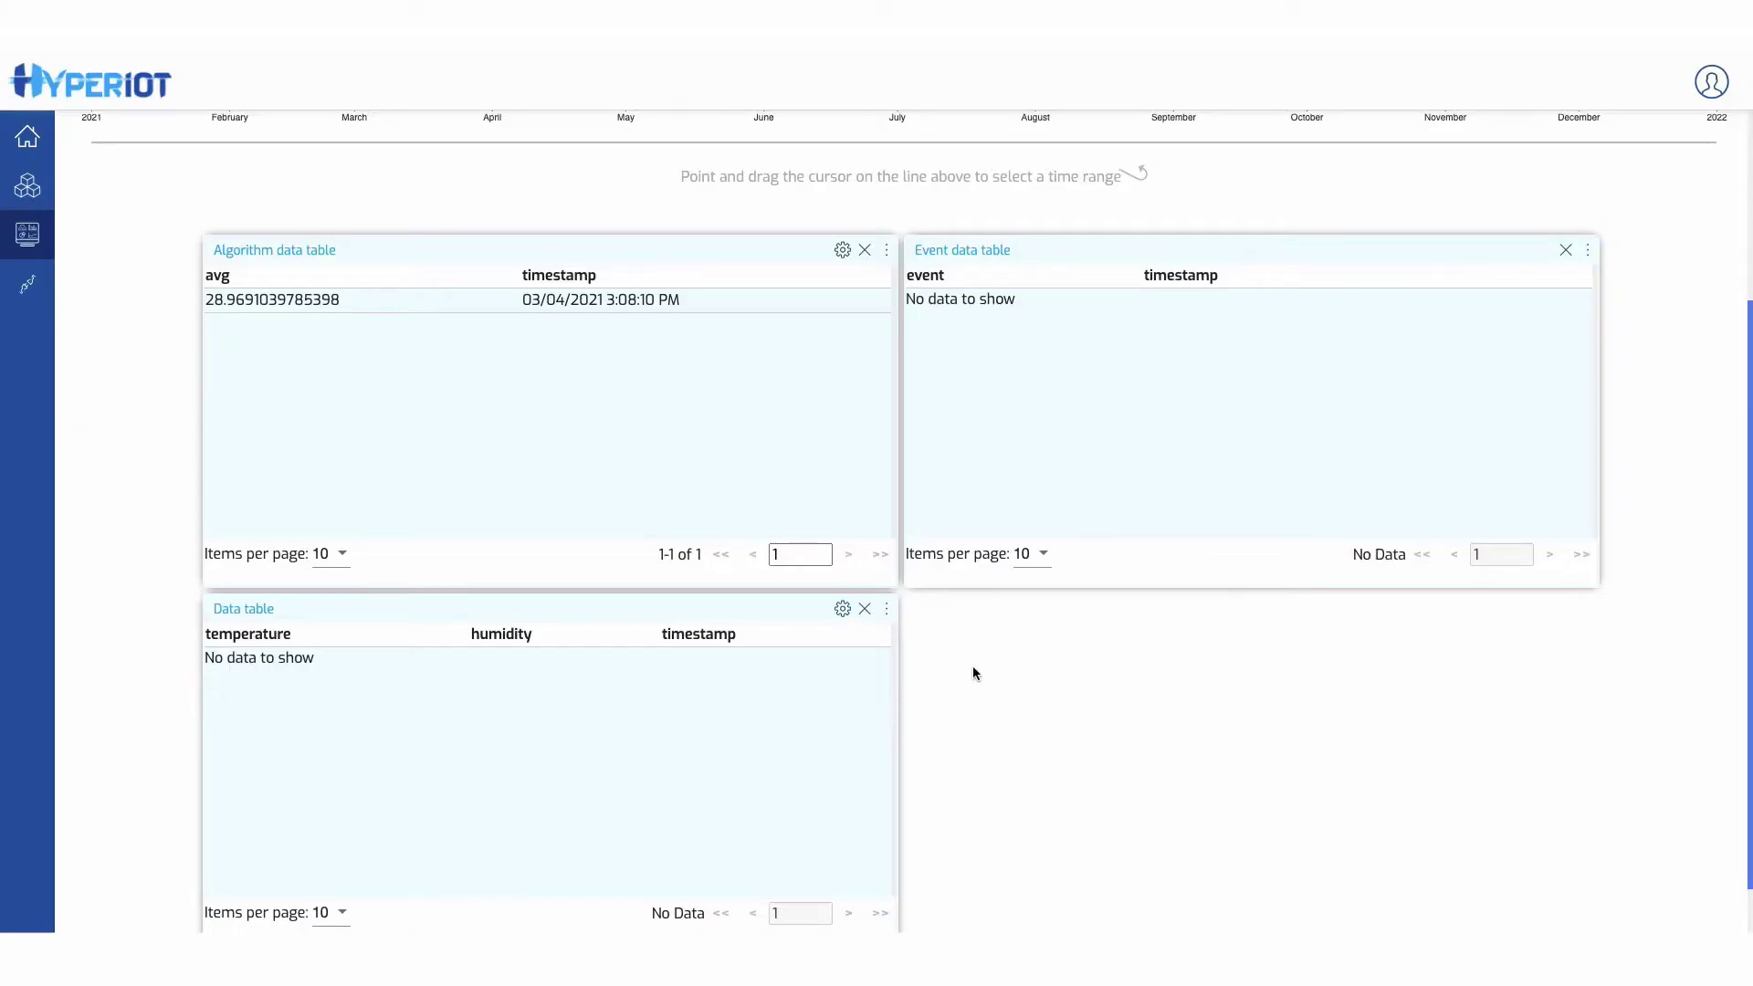
- Move the Data table to the first position in the widget grid
left_click_drag(887, 614, 895, 274)
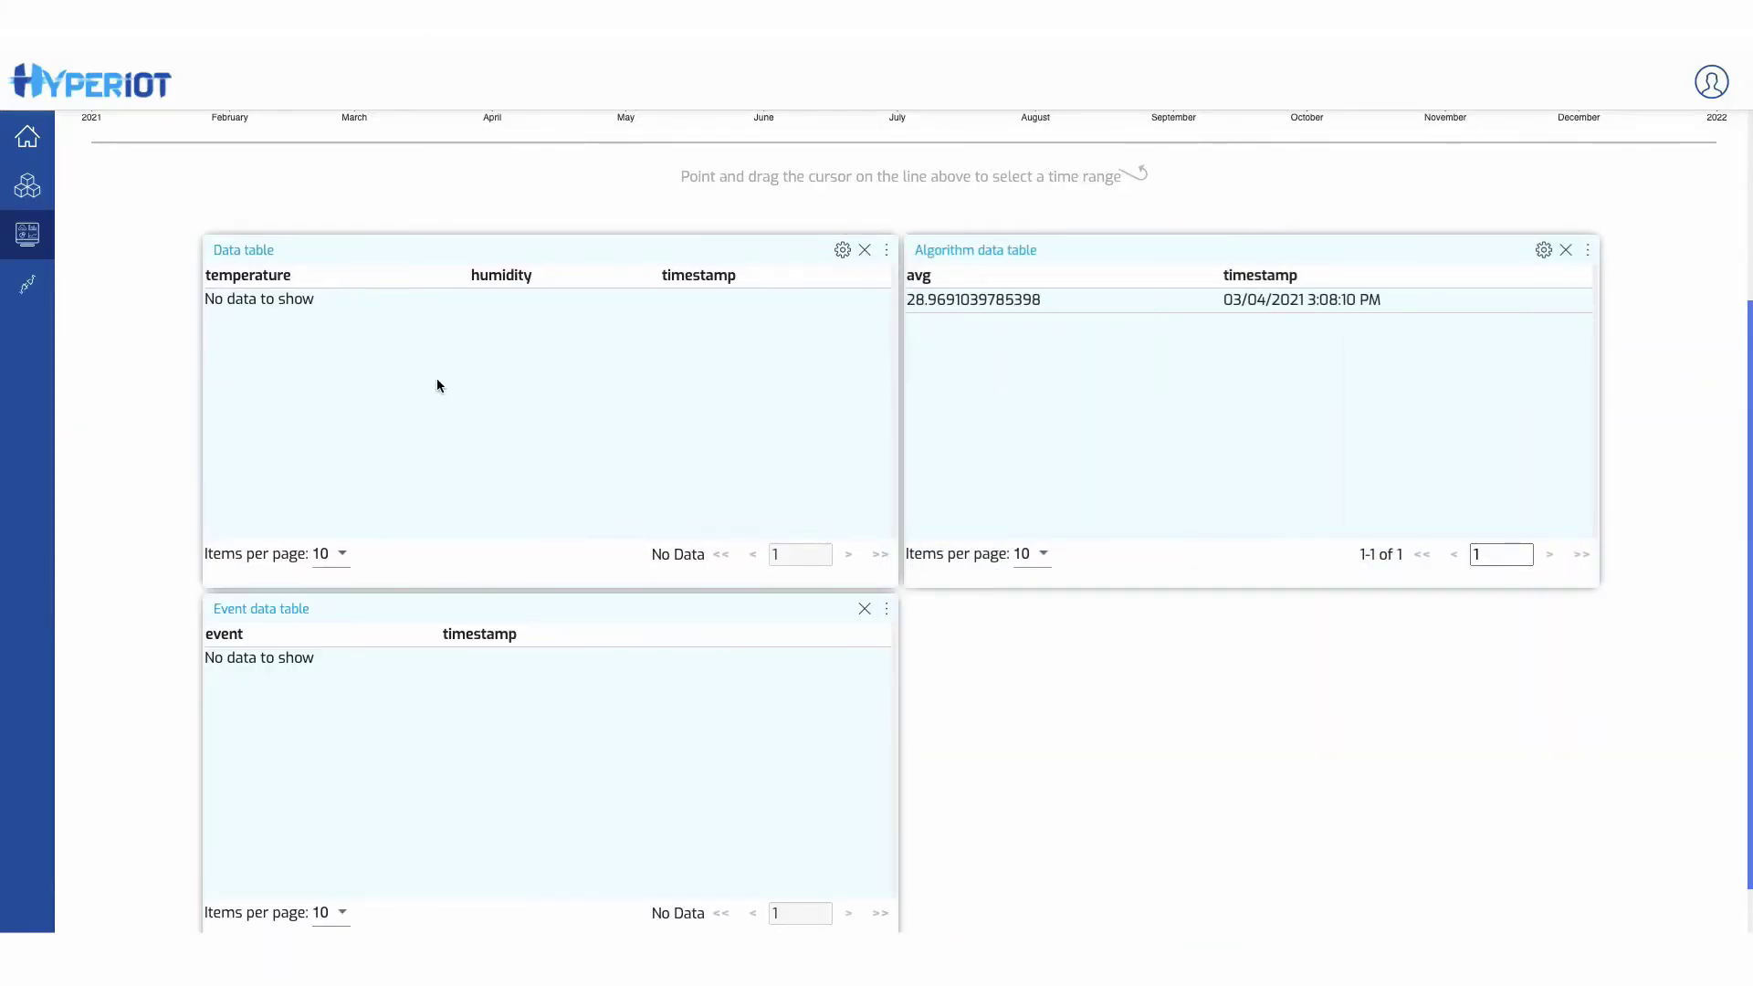
scroll(352, 589, "up", 4)
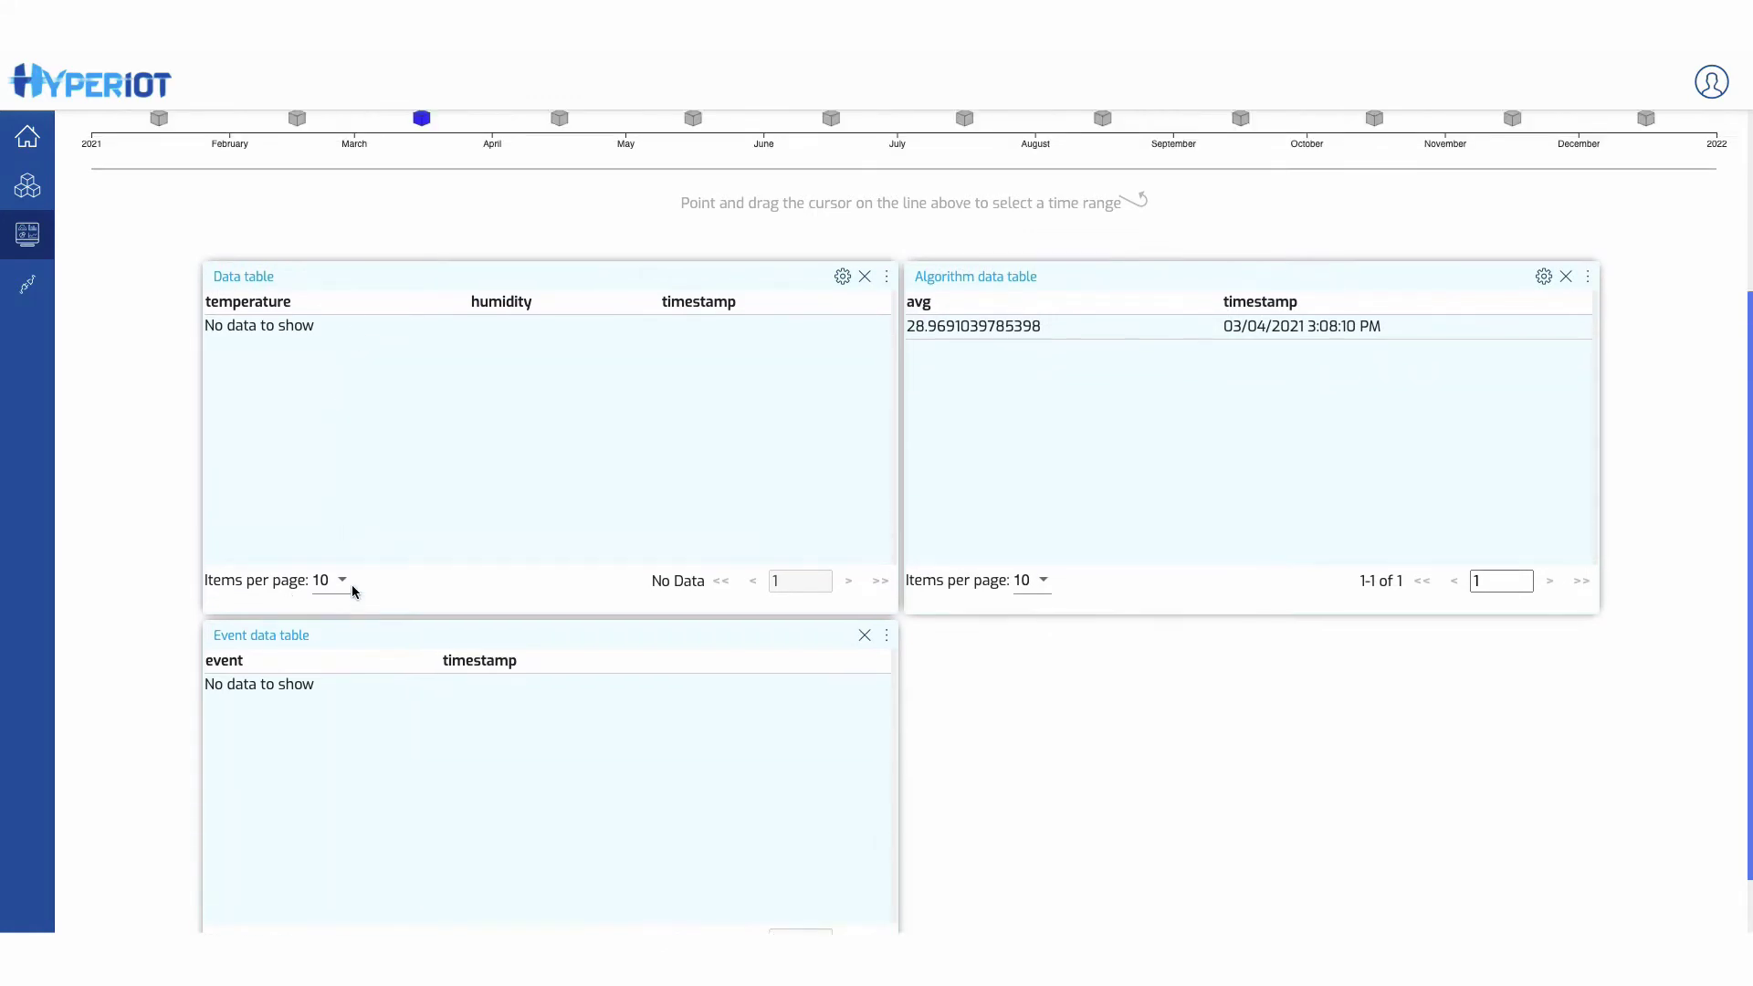
scroll(354, 591, "down", 2)
- Select March to April 2021 on the timeline and review the loaded readings and alarms
scroll(352, 591, "up", 2)
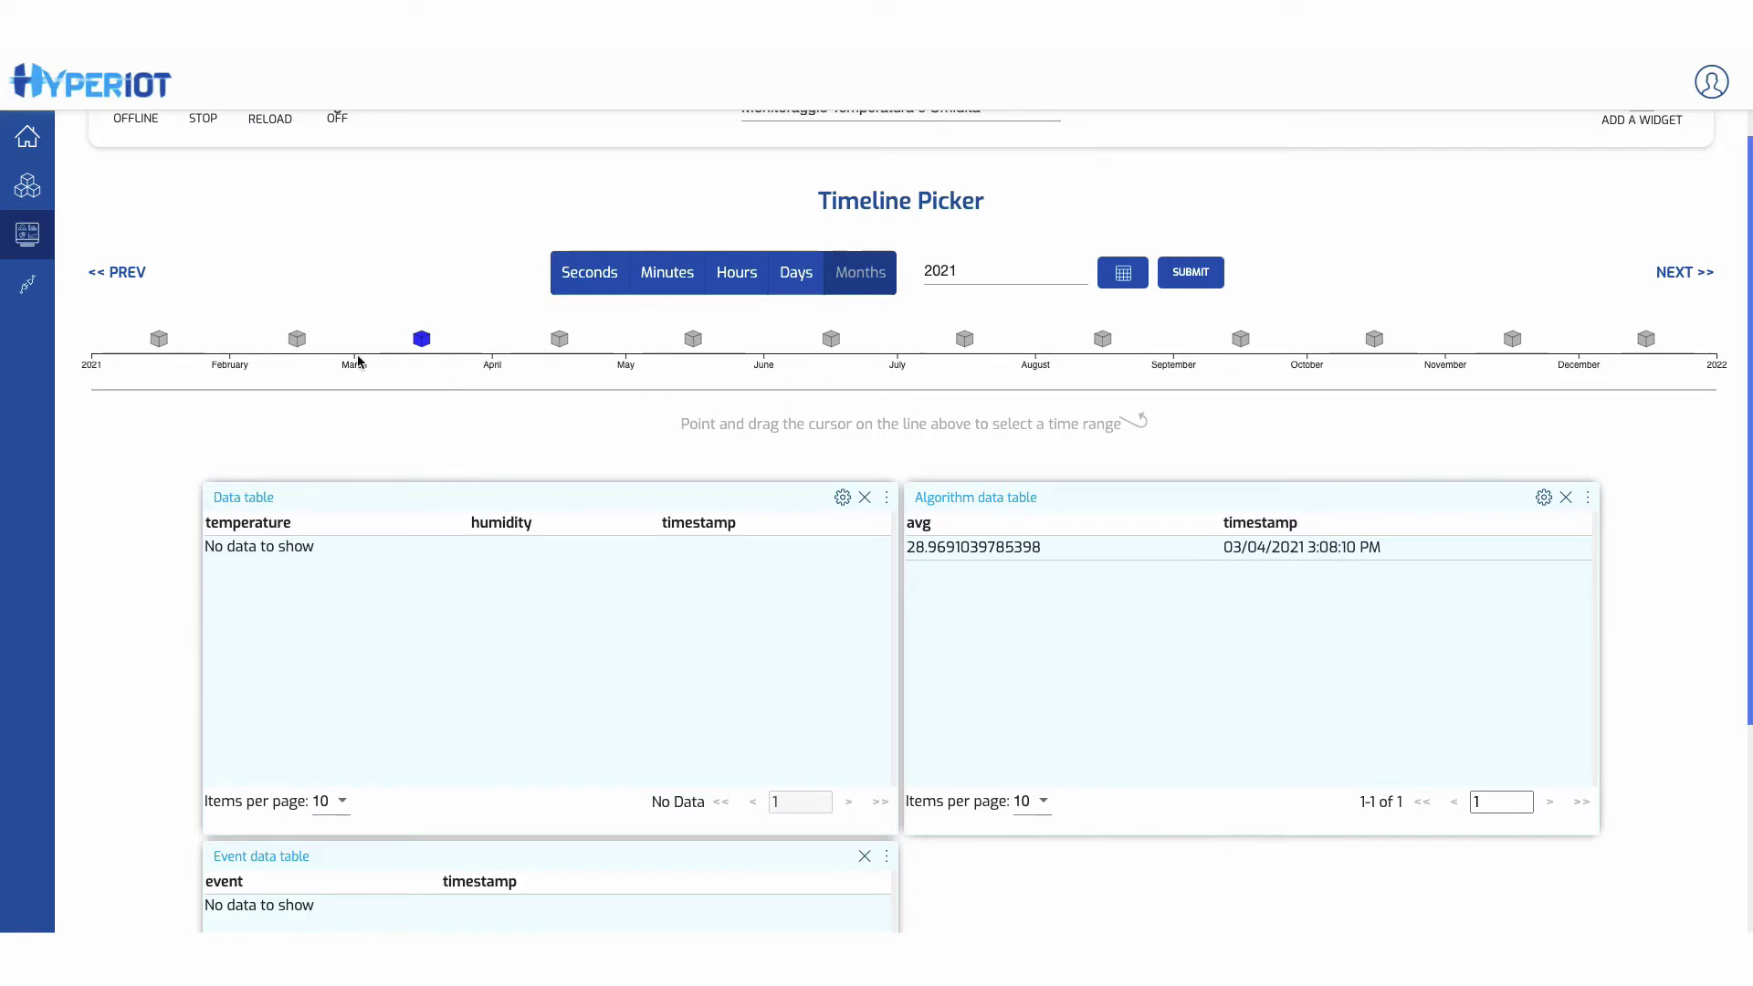
left_click_drag(356, 388, 481, 388)
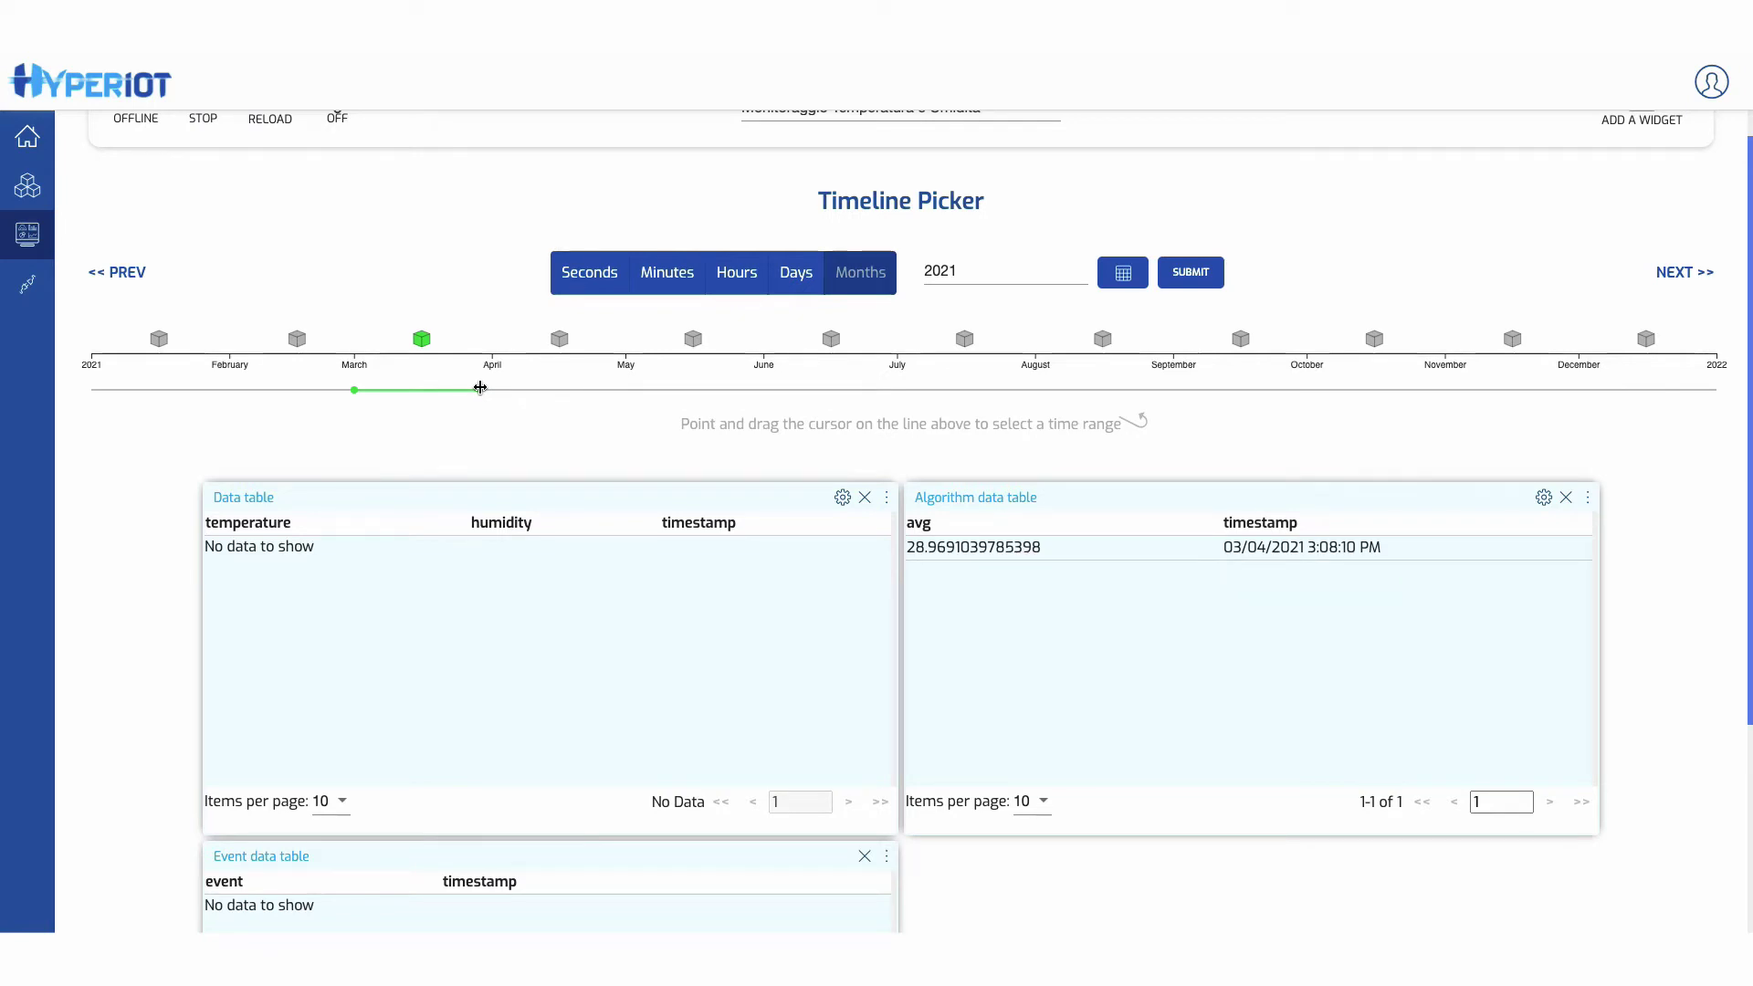
left_click_drag(480, 387, 481, 388)
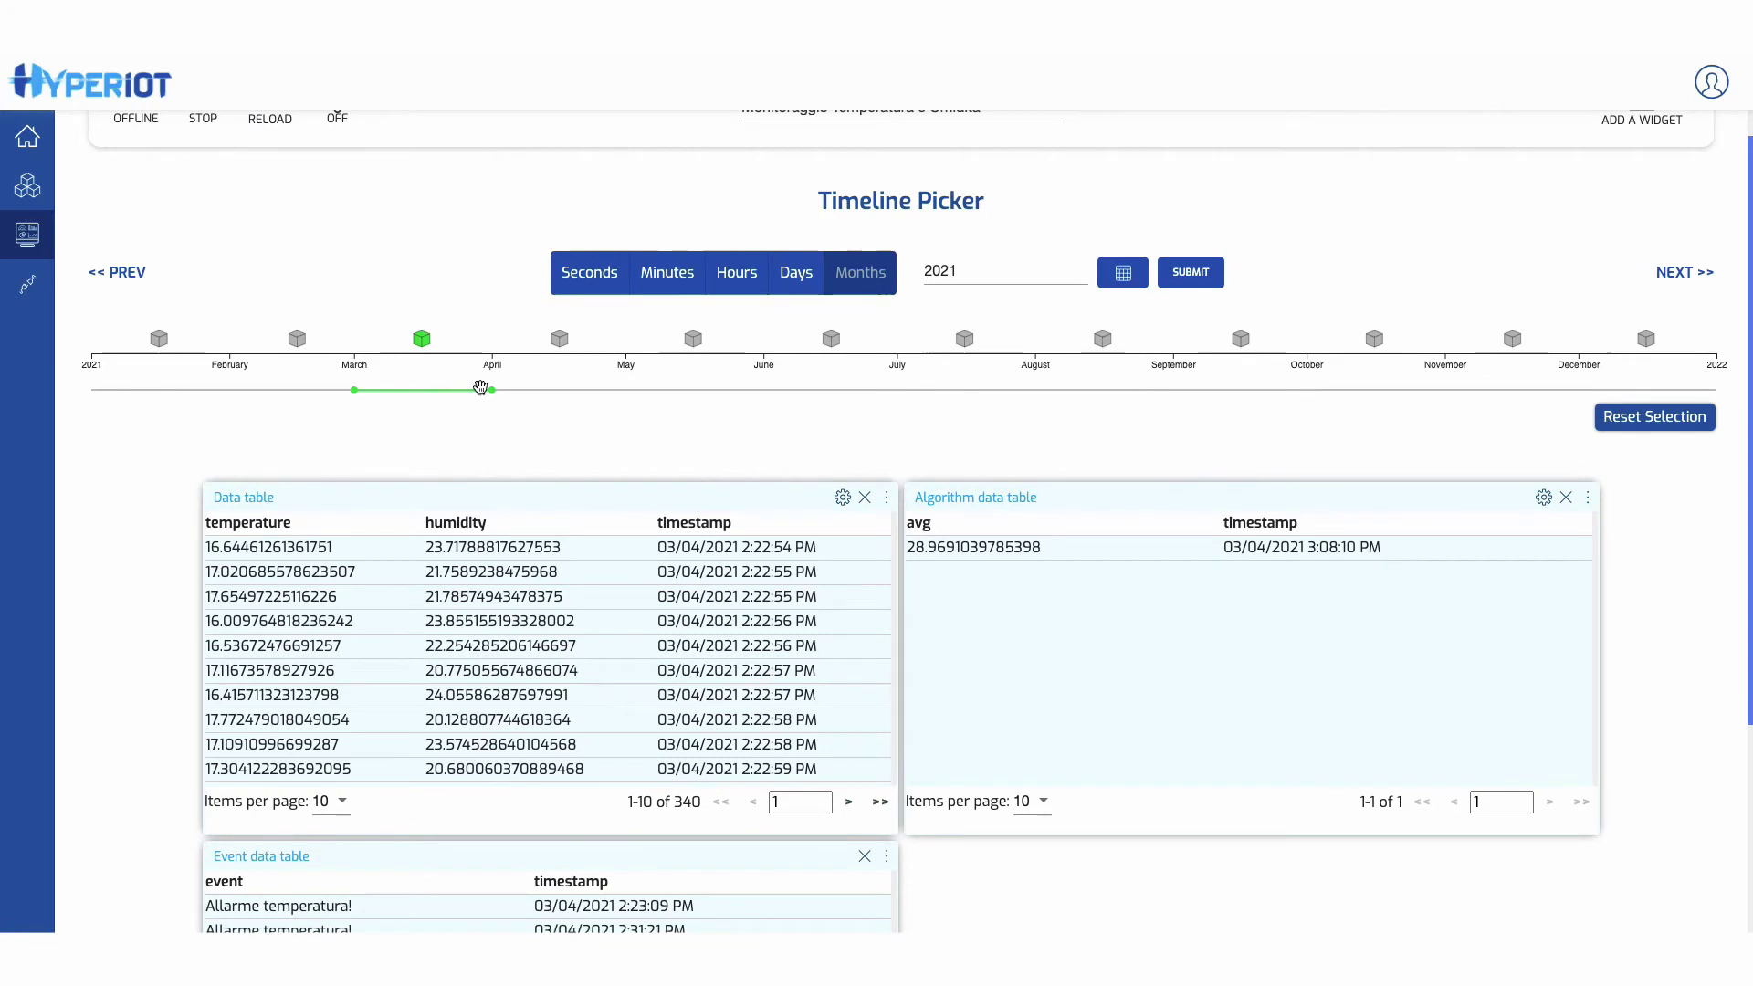
scroll(577, 431, "down", 1)
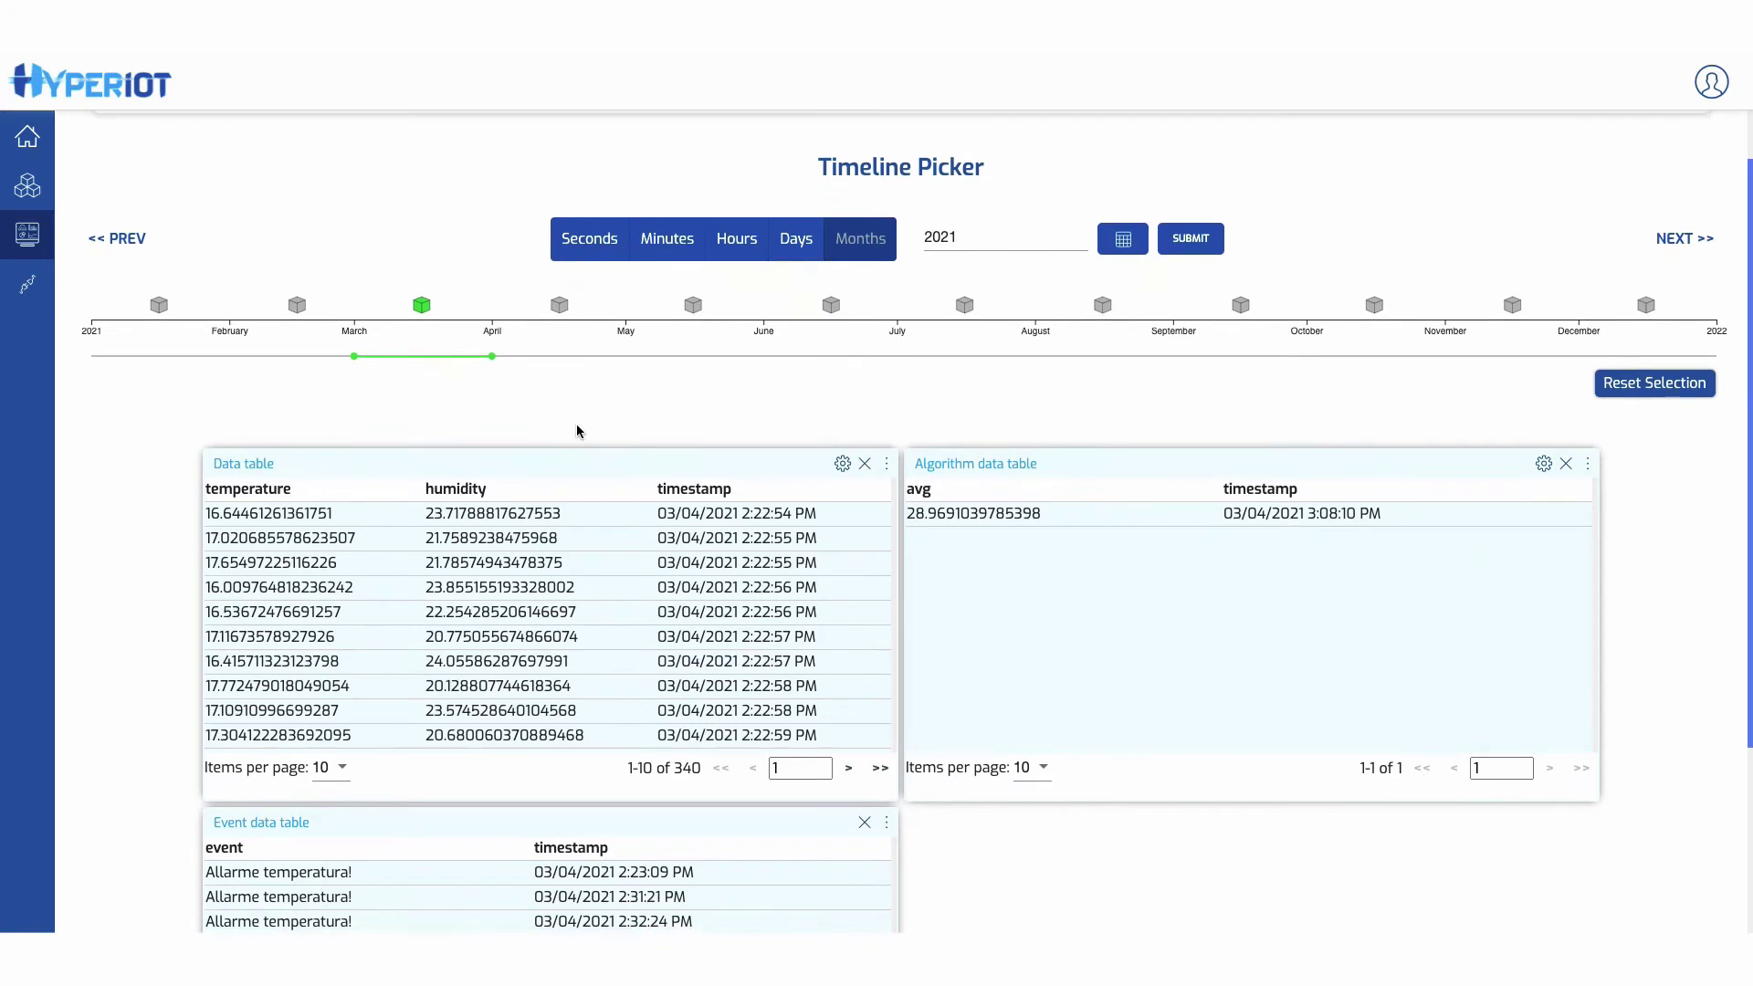
scroll(577, 431, "down", 1)
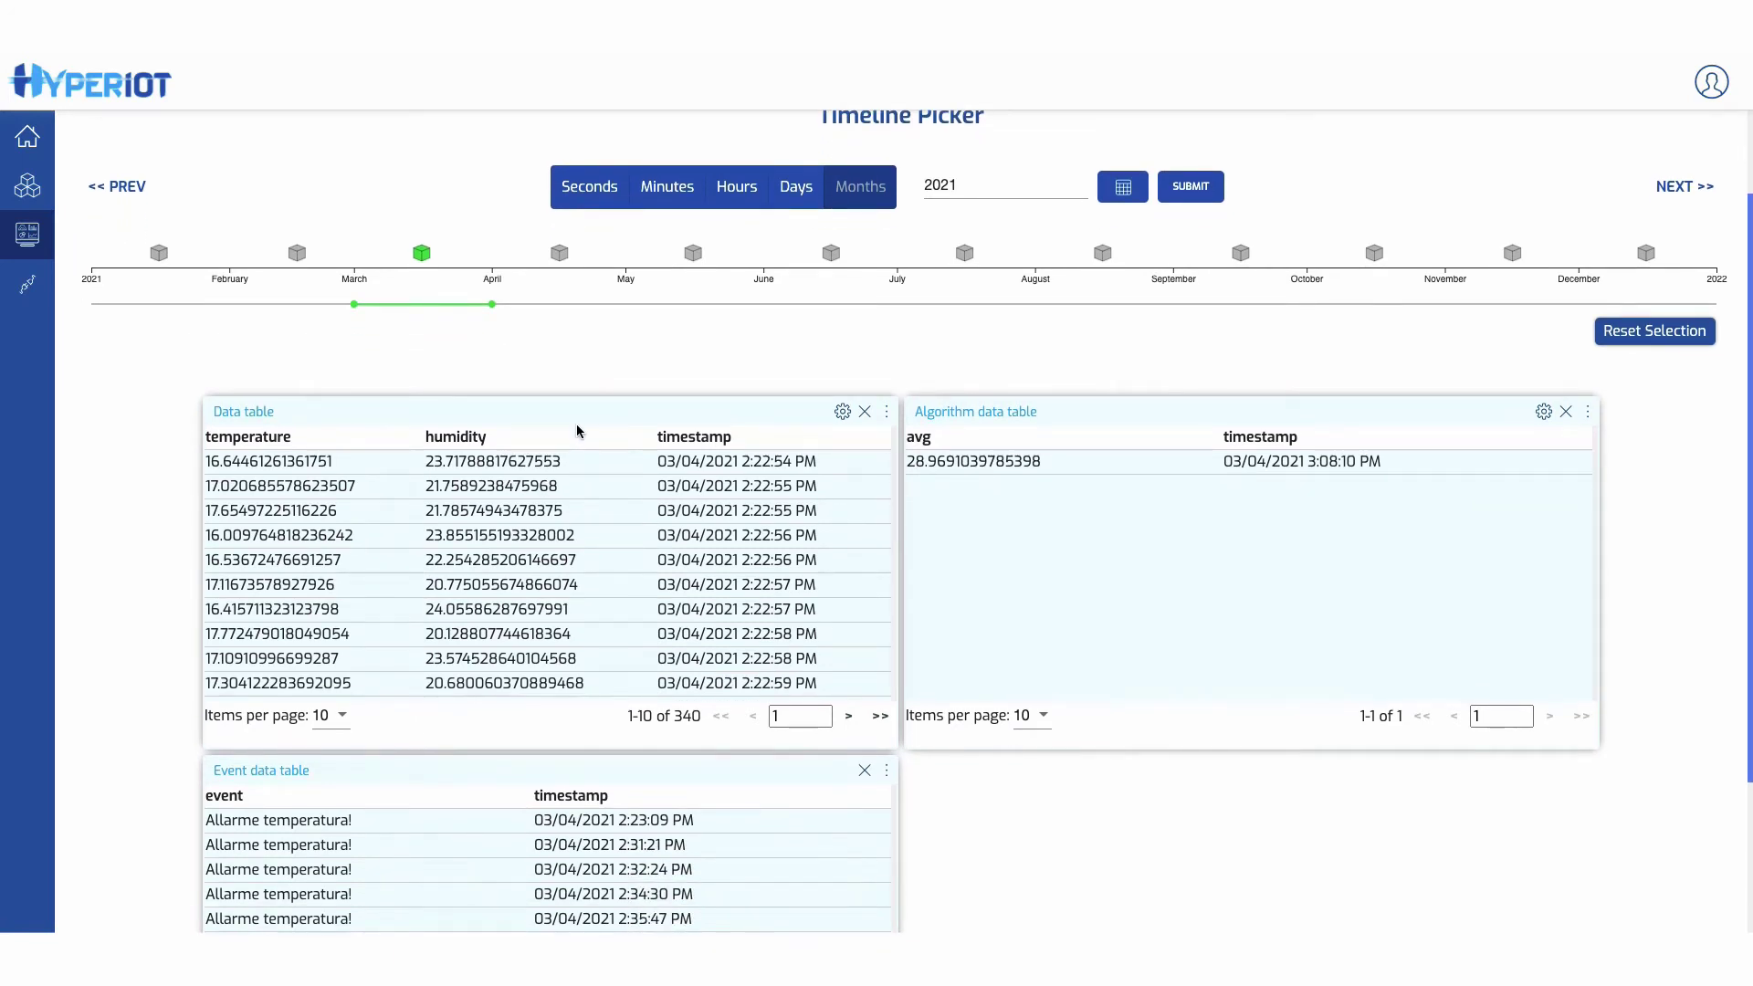
scroll(577, 431, "up", 1)
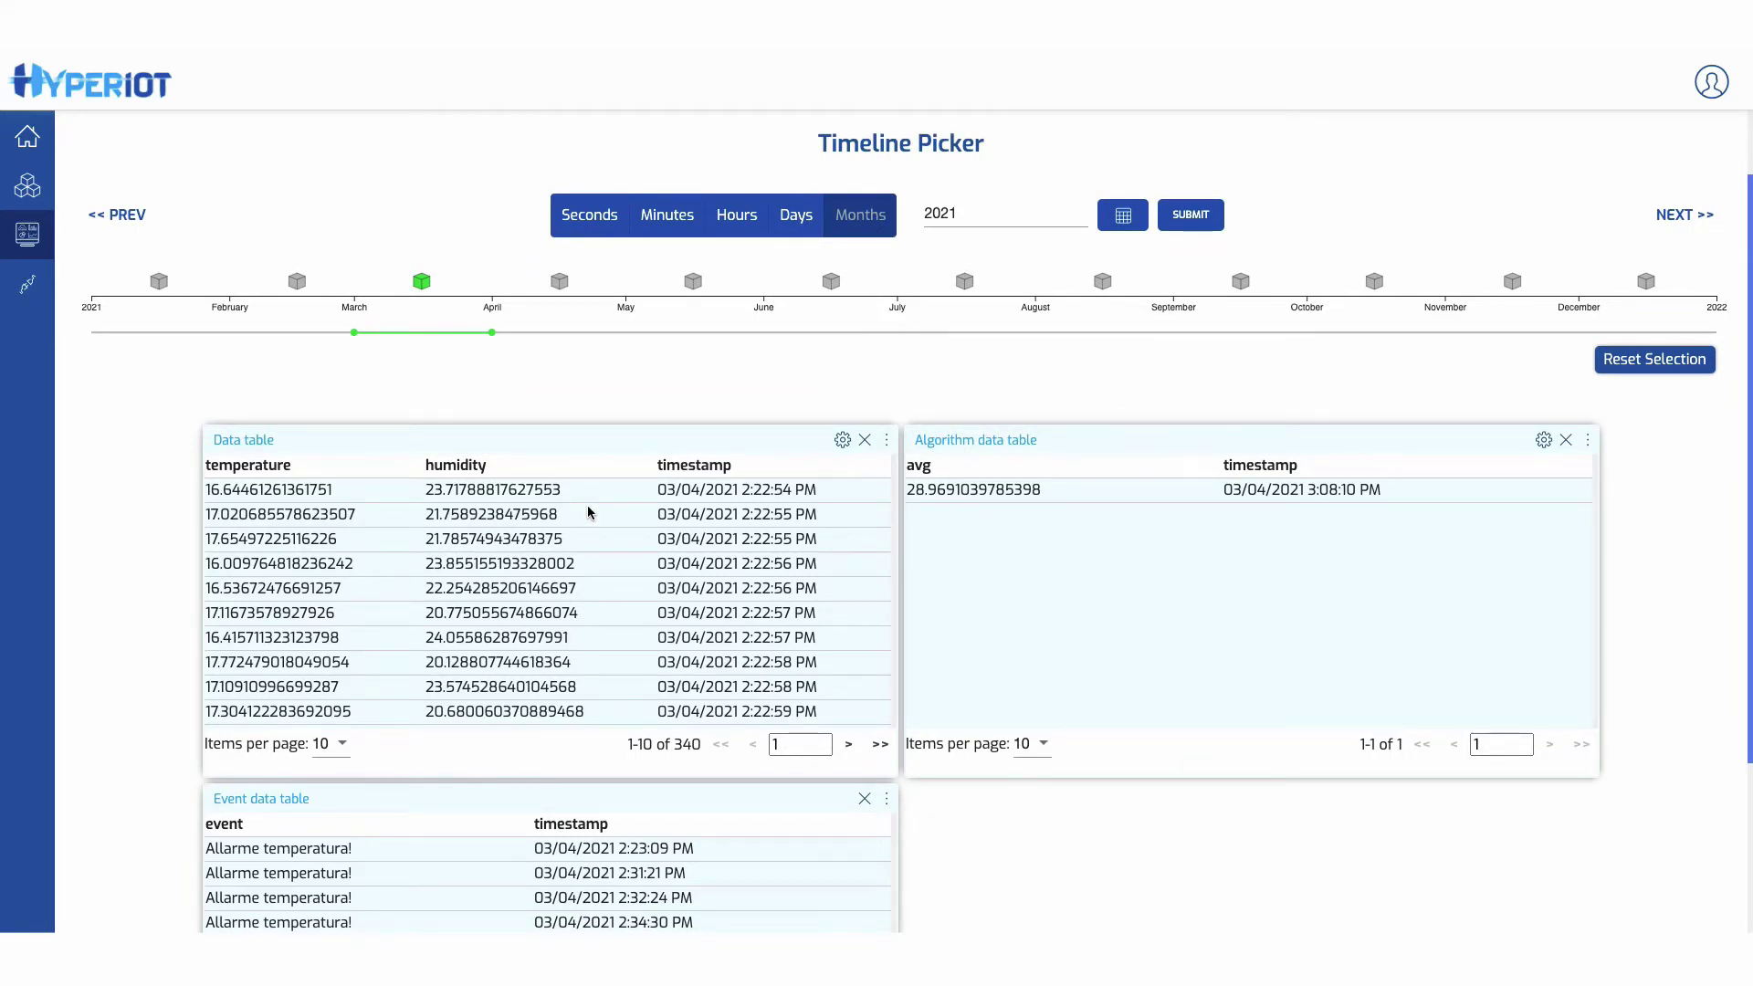
scroll(587, 513, "up", 1)
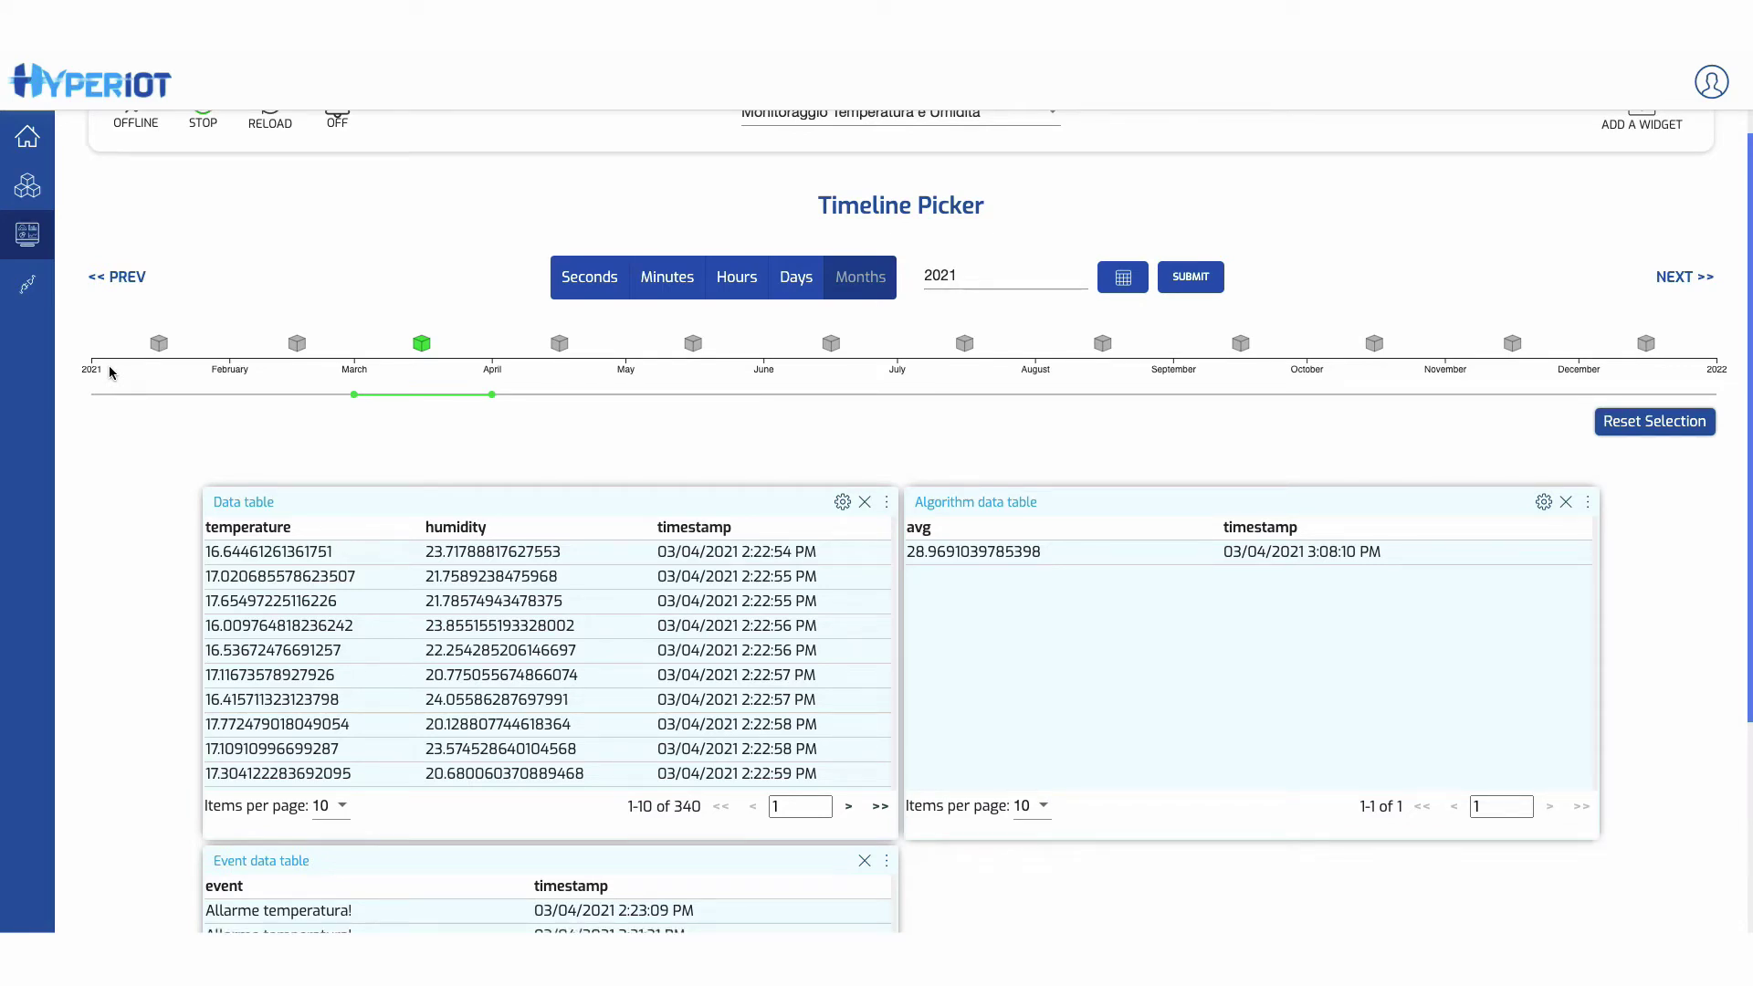
- Clear the selected time range and drill the timeline down to the days of March 2021
left_click(1634, 423)
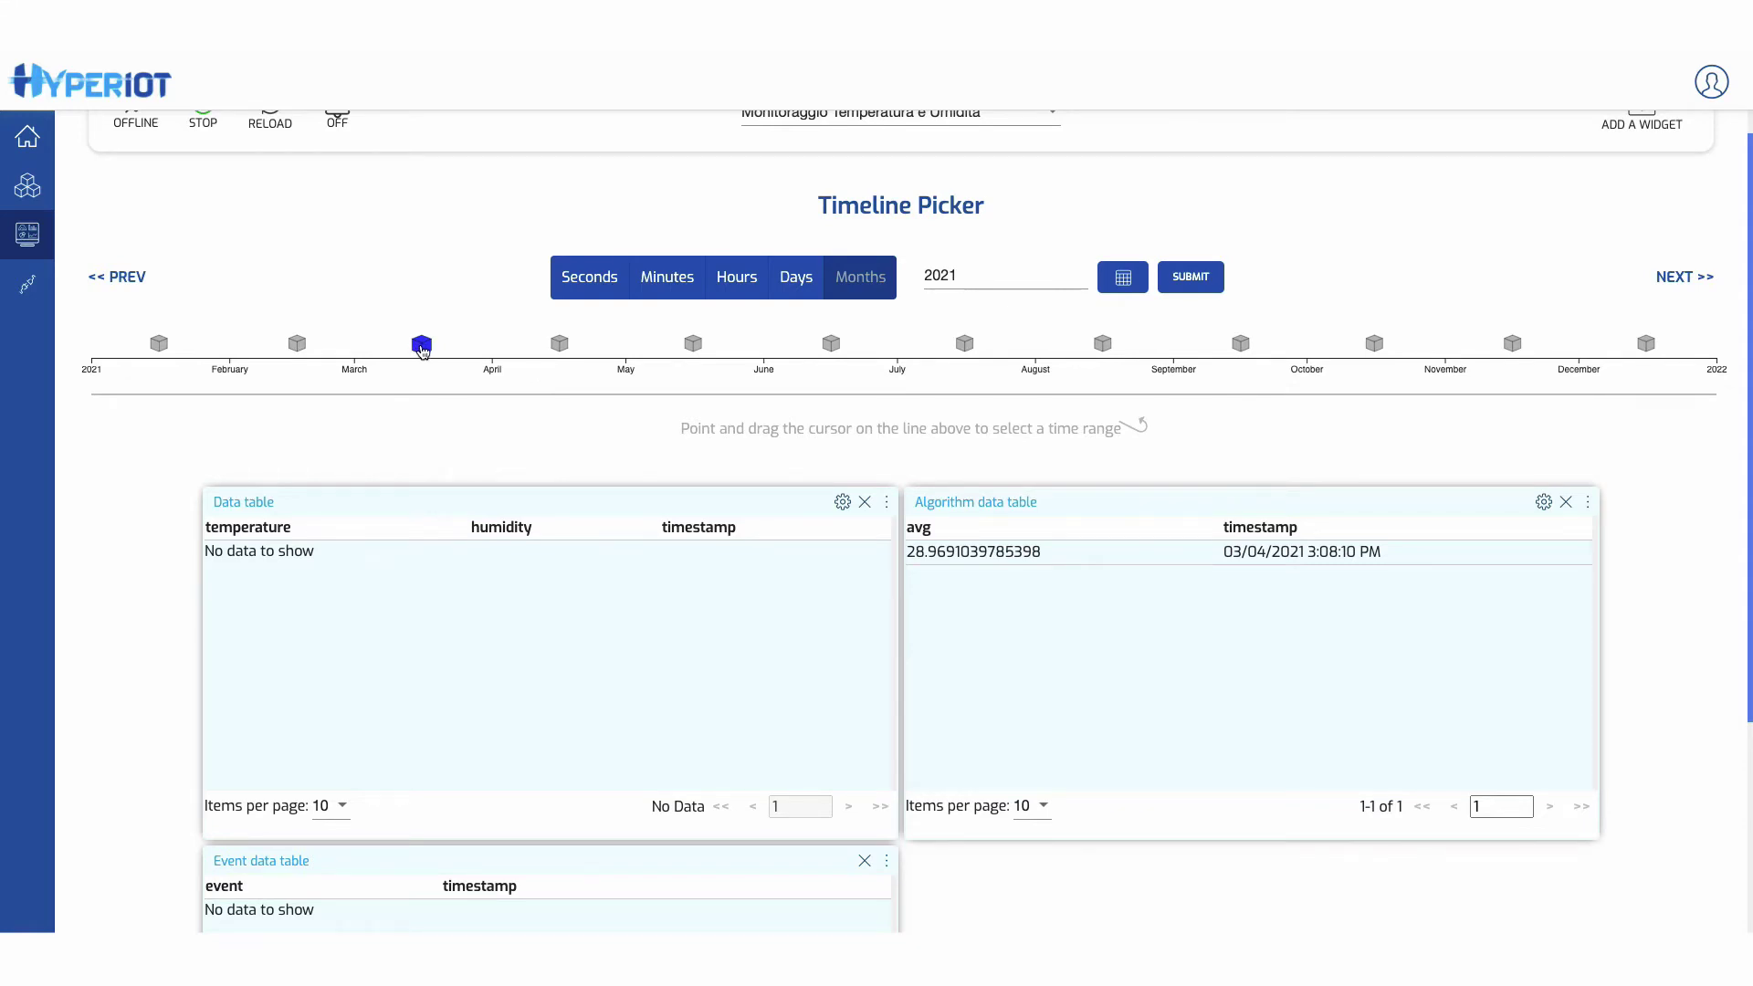
left_click(421, 345)
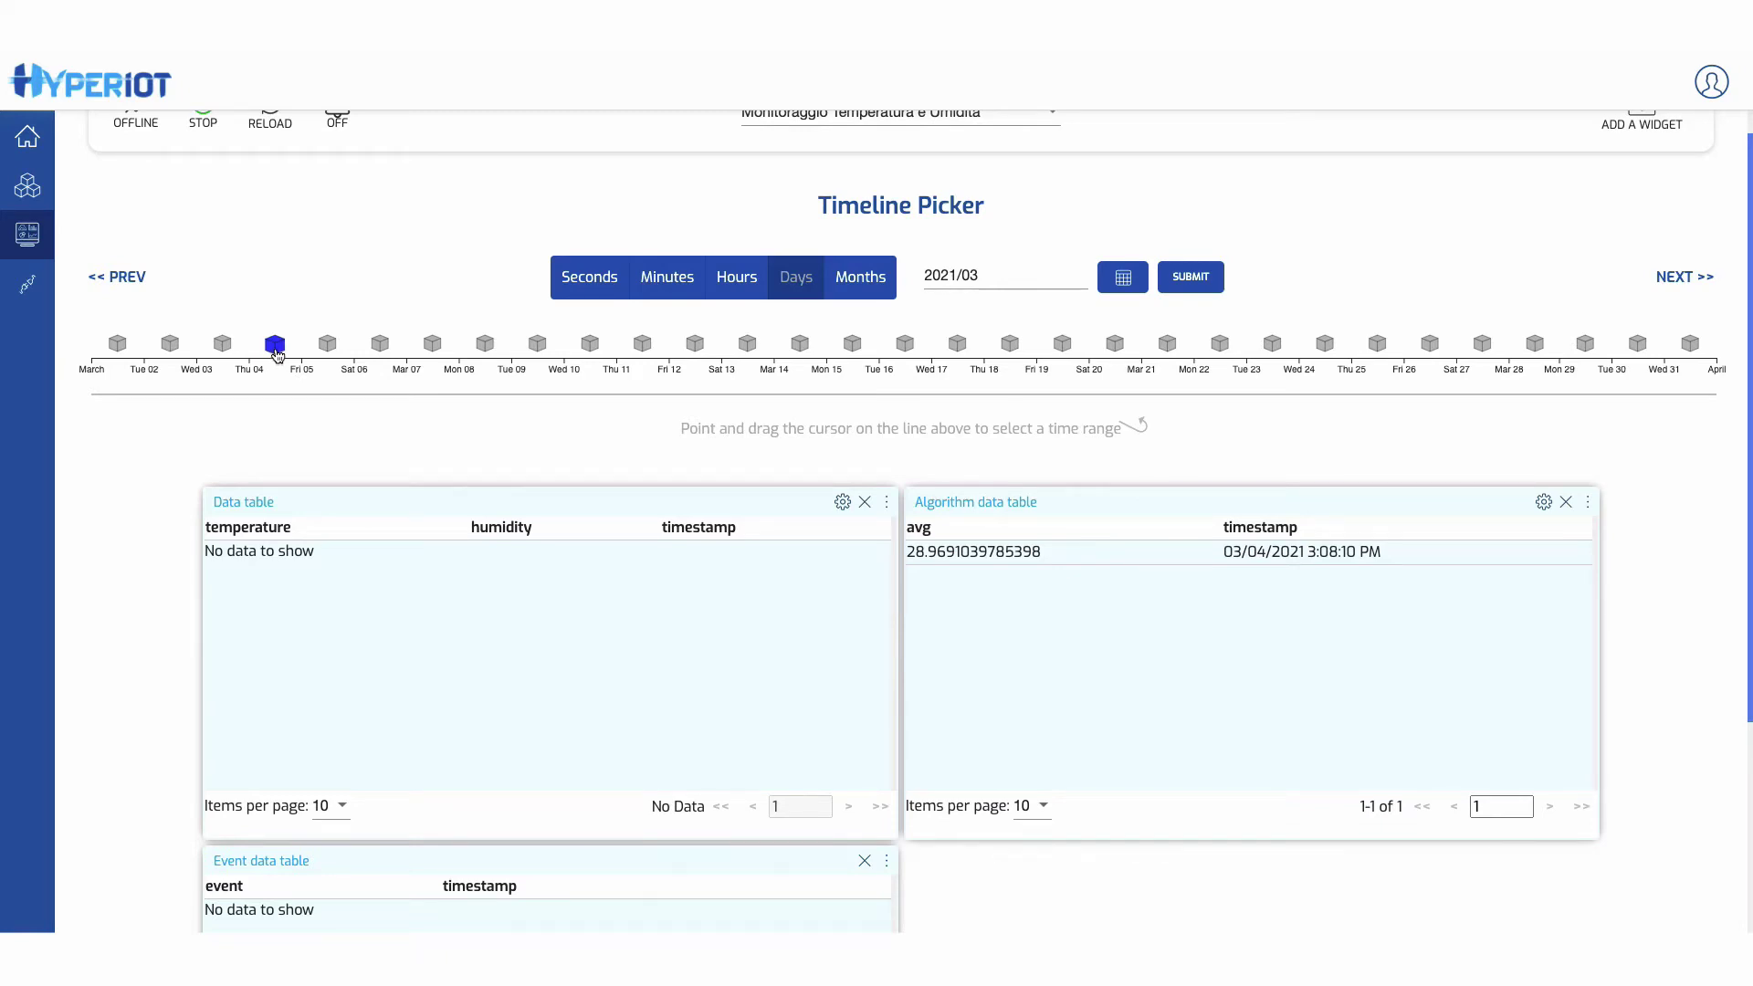
- Drill down to 14:23 on 4 March 2021, select seconds, then clear and return to months
left_click(276, 351)
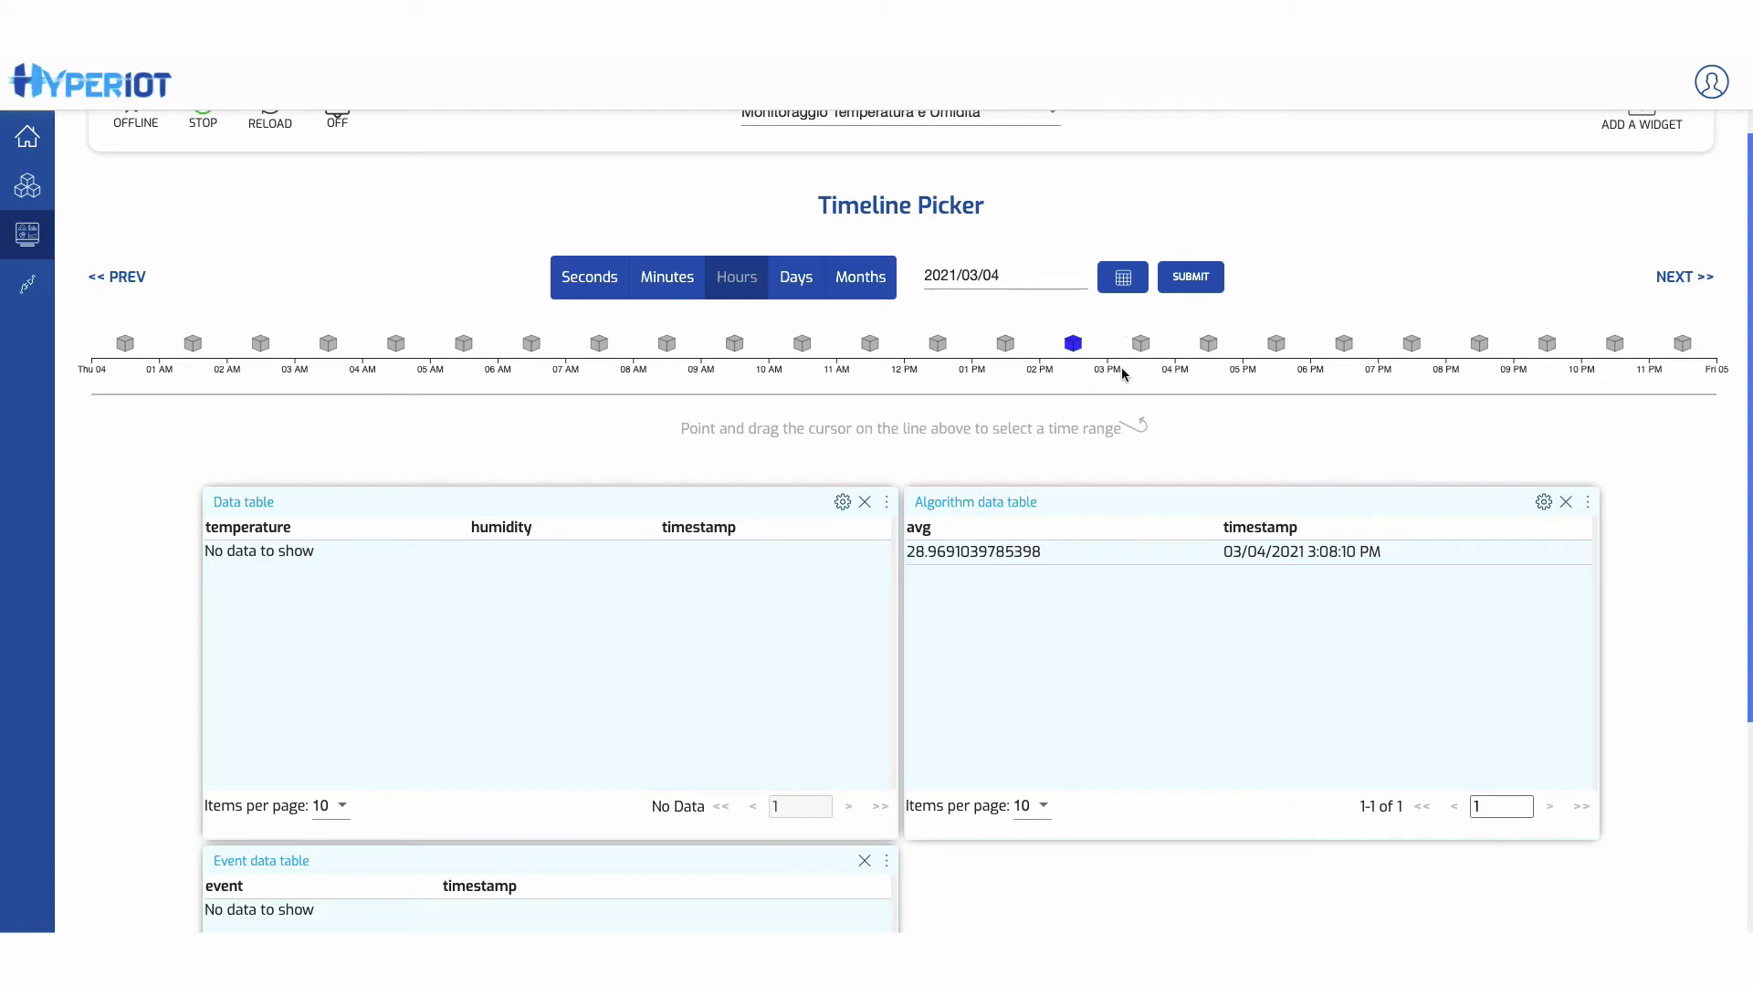
left_click(1073, 346)
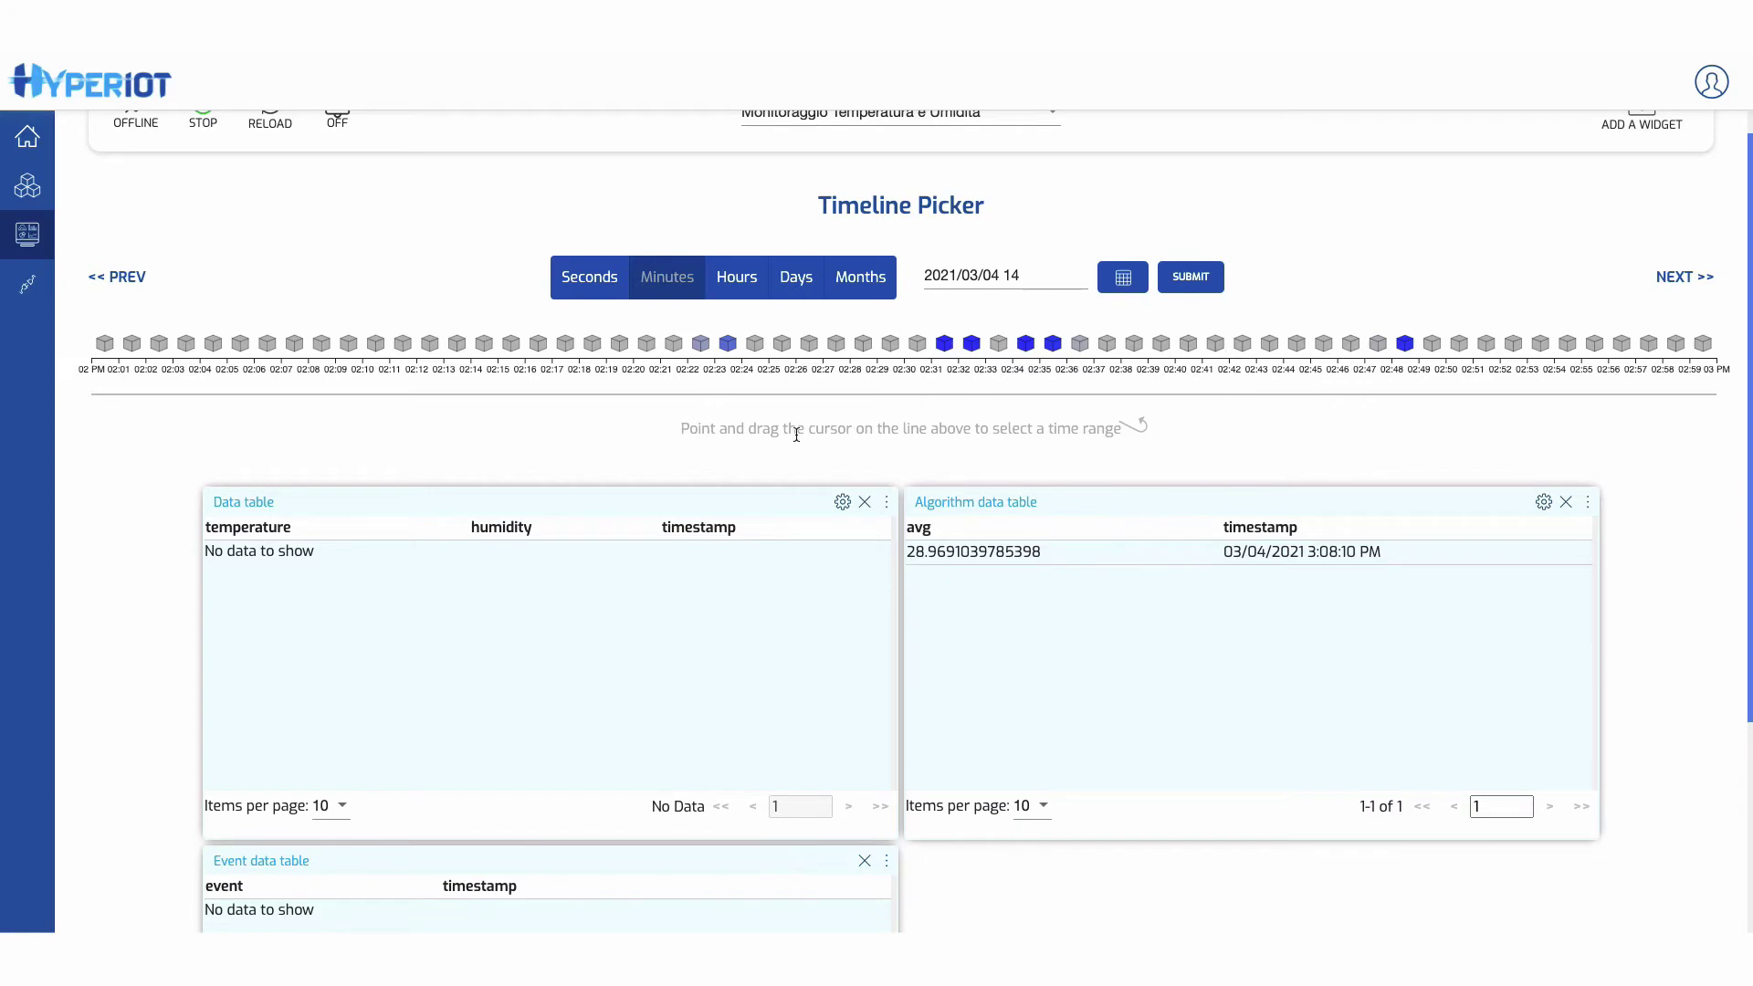
left_click(730, 347)
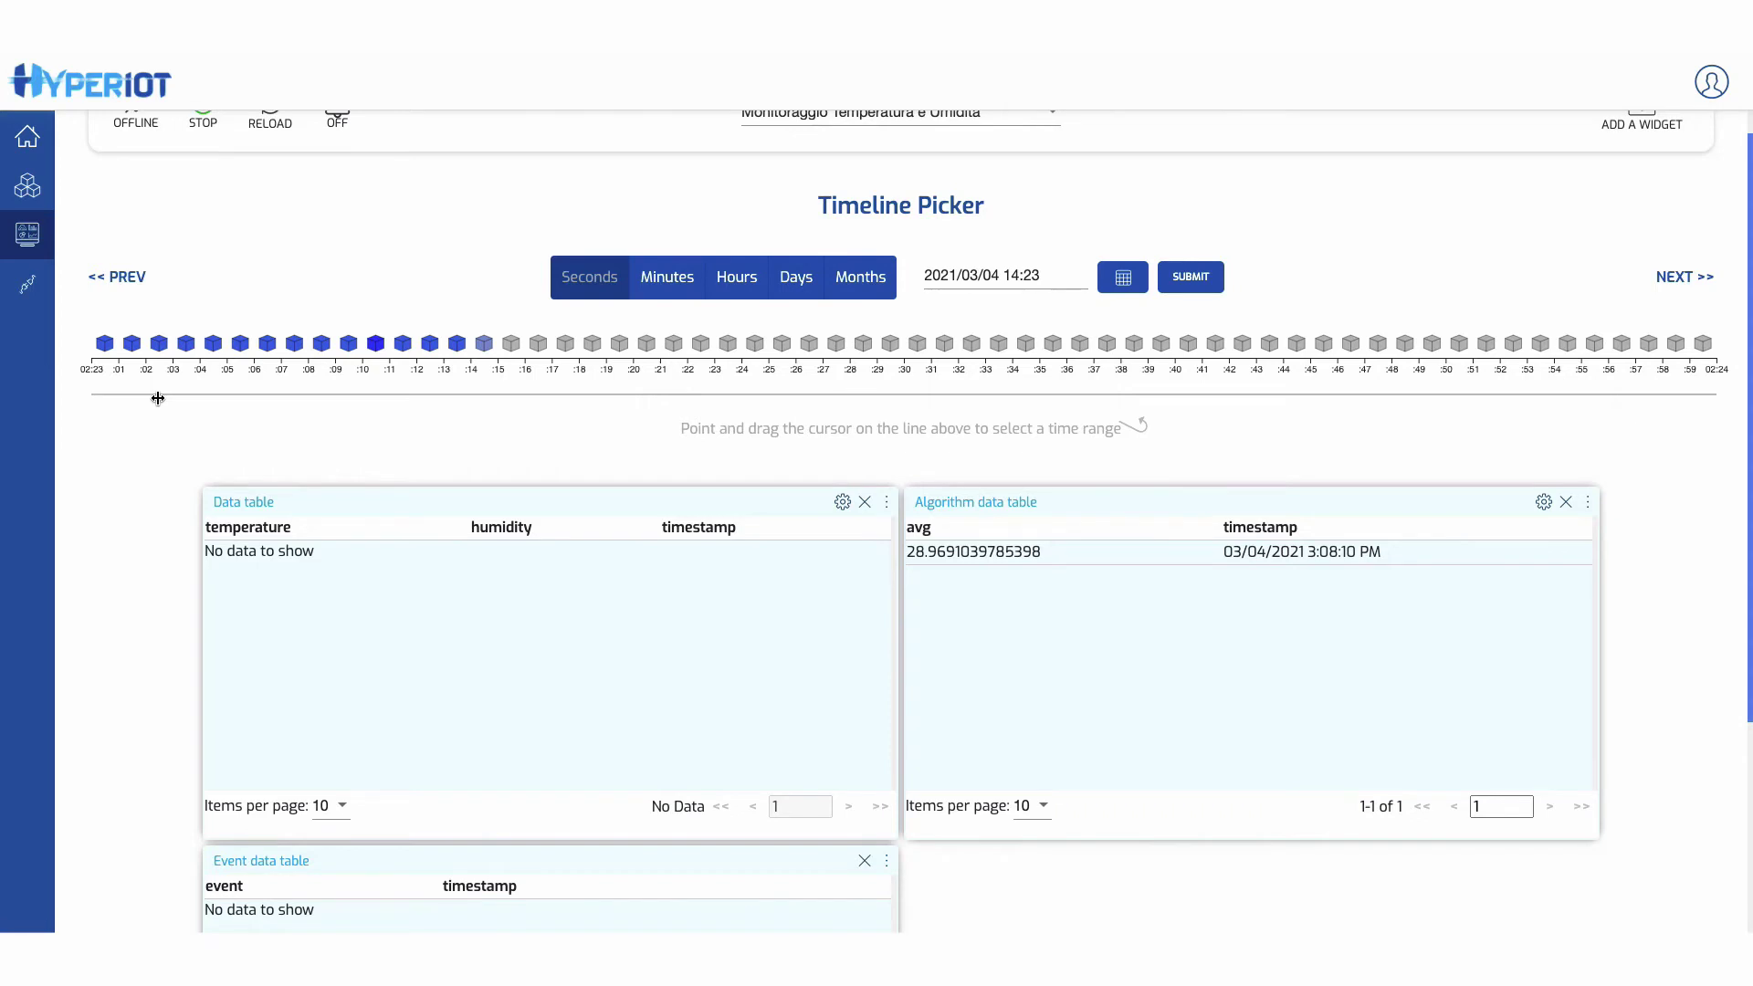
left_click_drag(254, 394, 1092, 395)
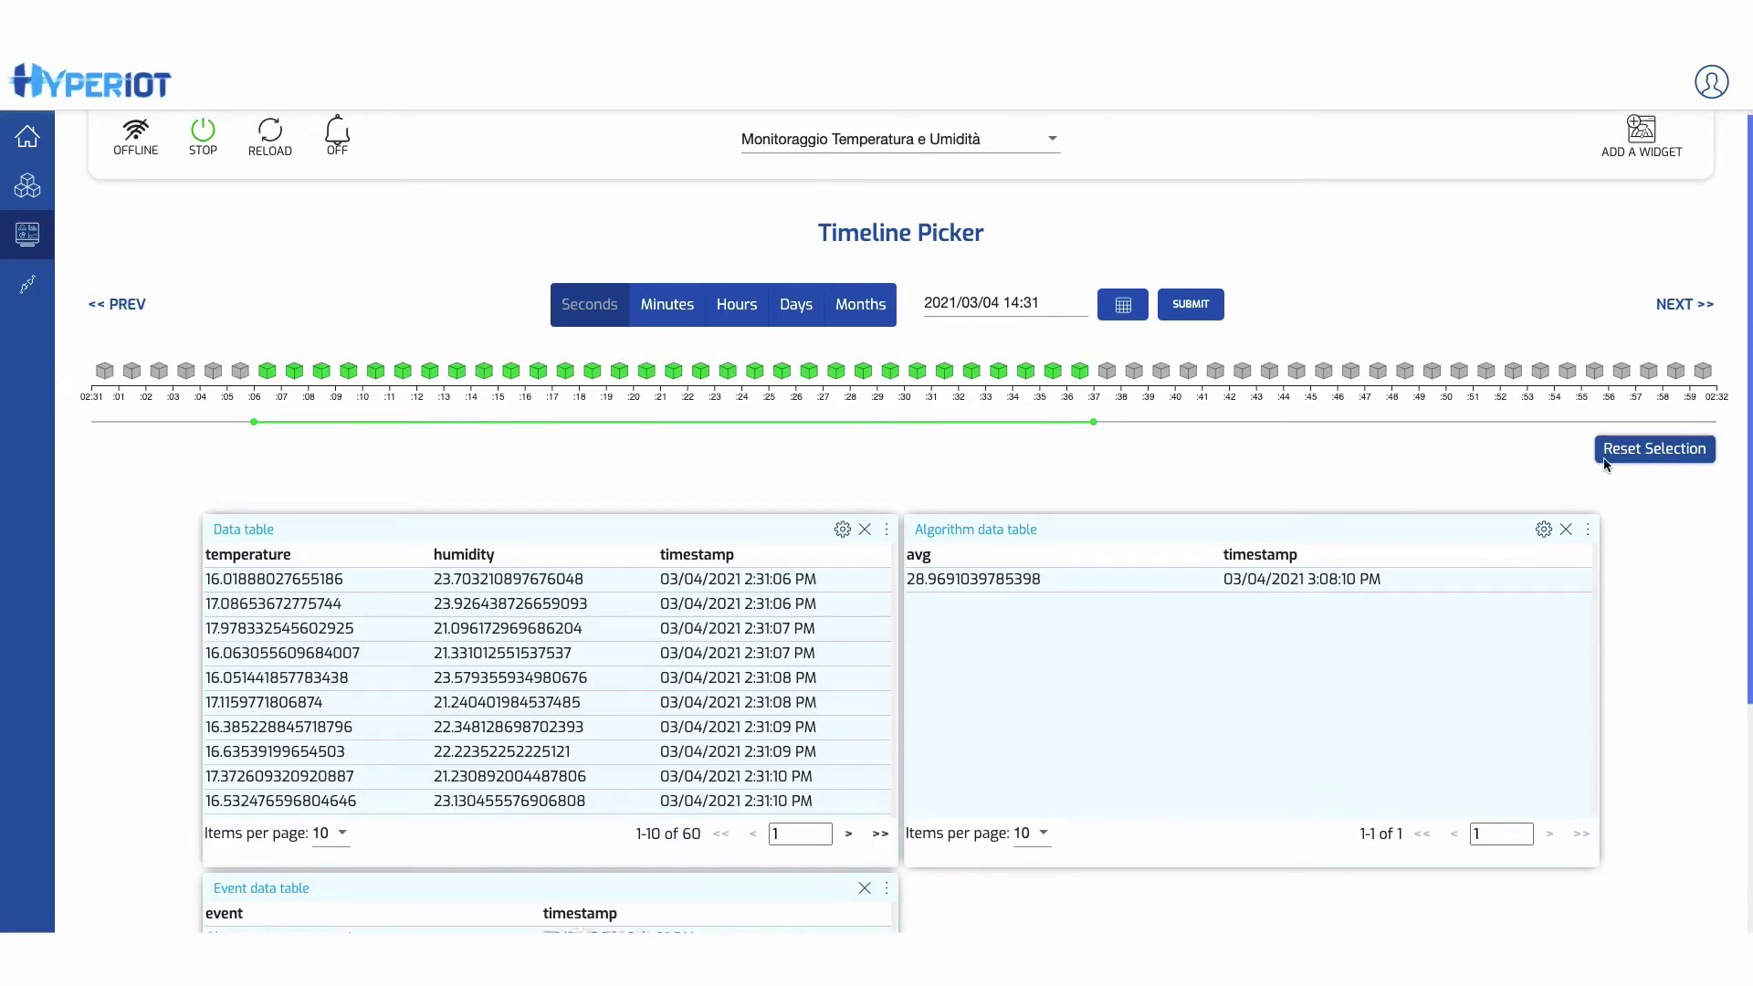
left_click(1632, 446)
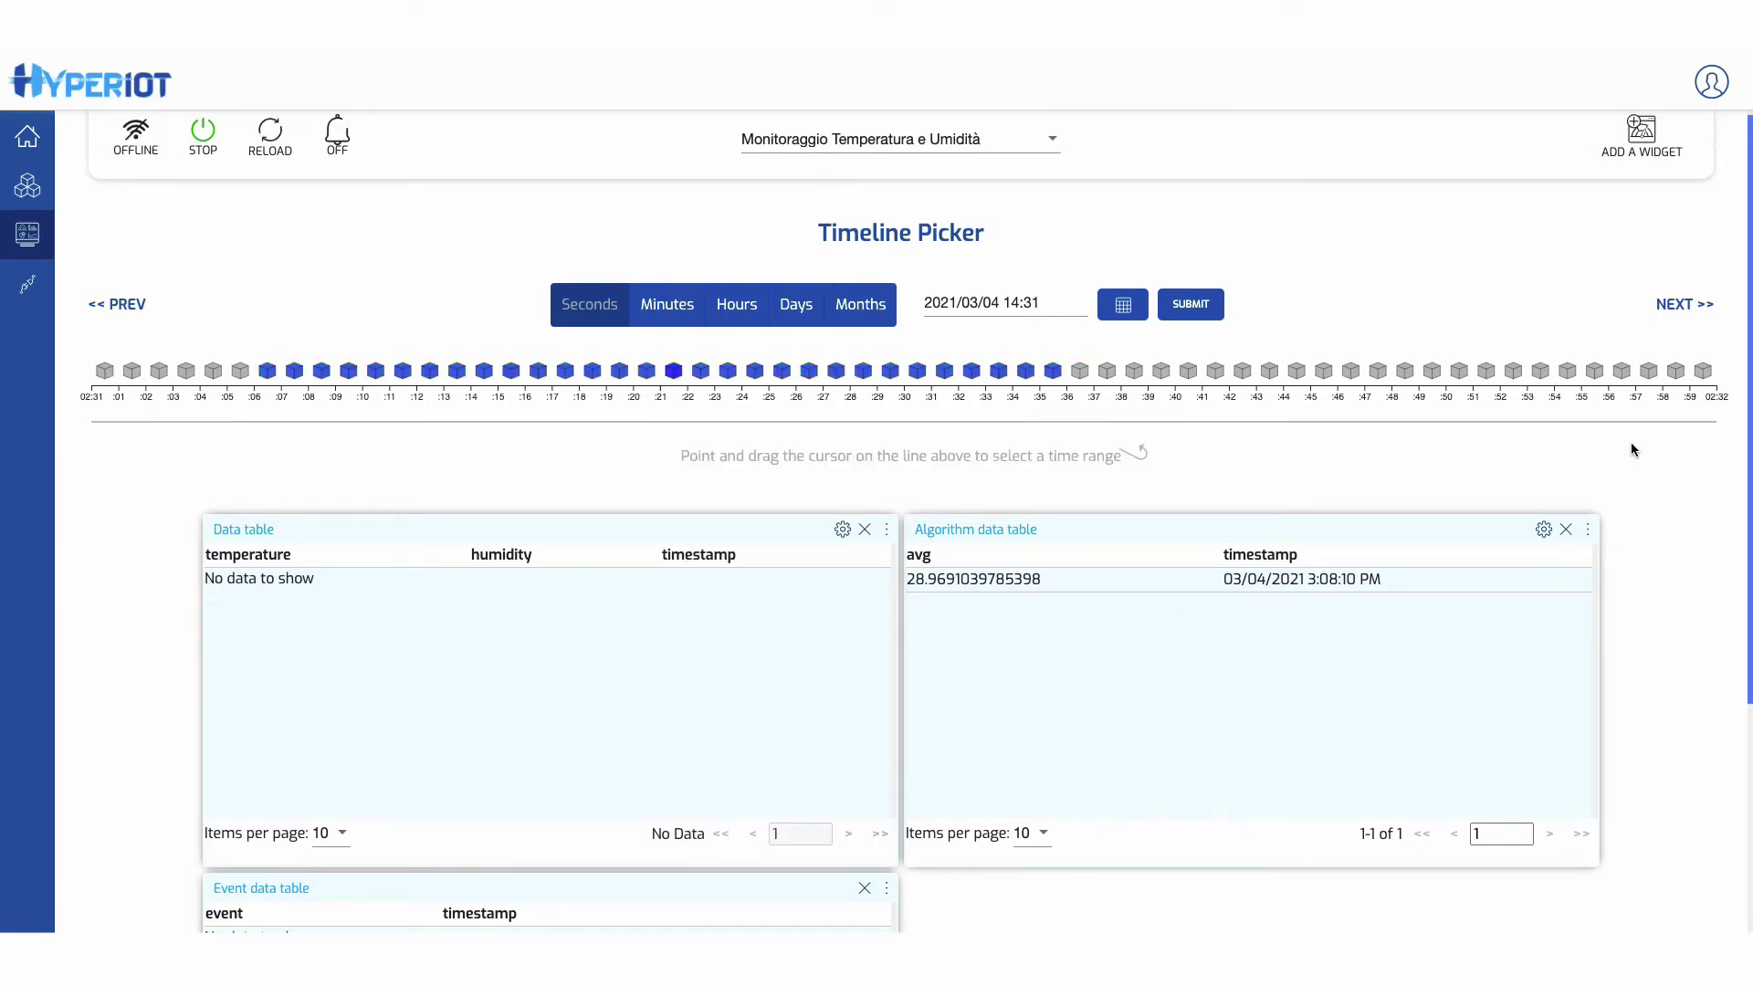
left_click(882, 307)
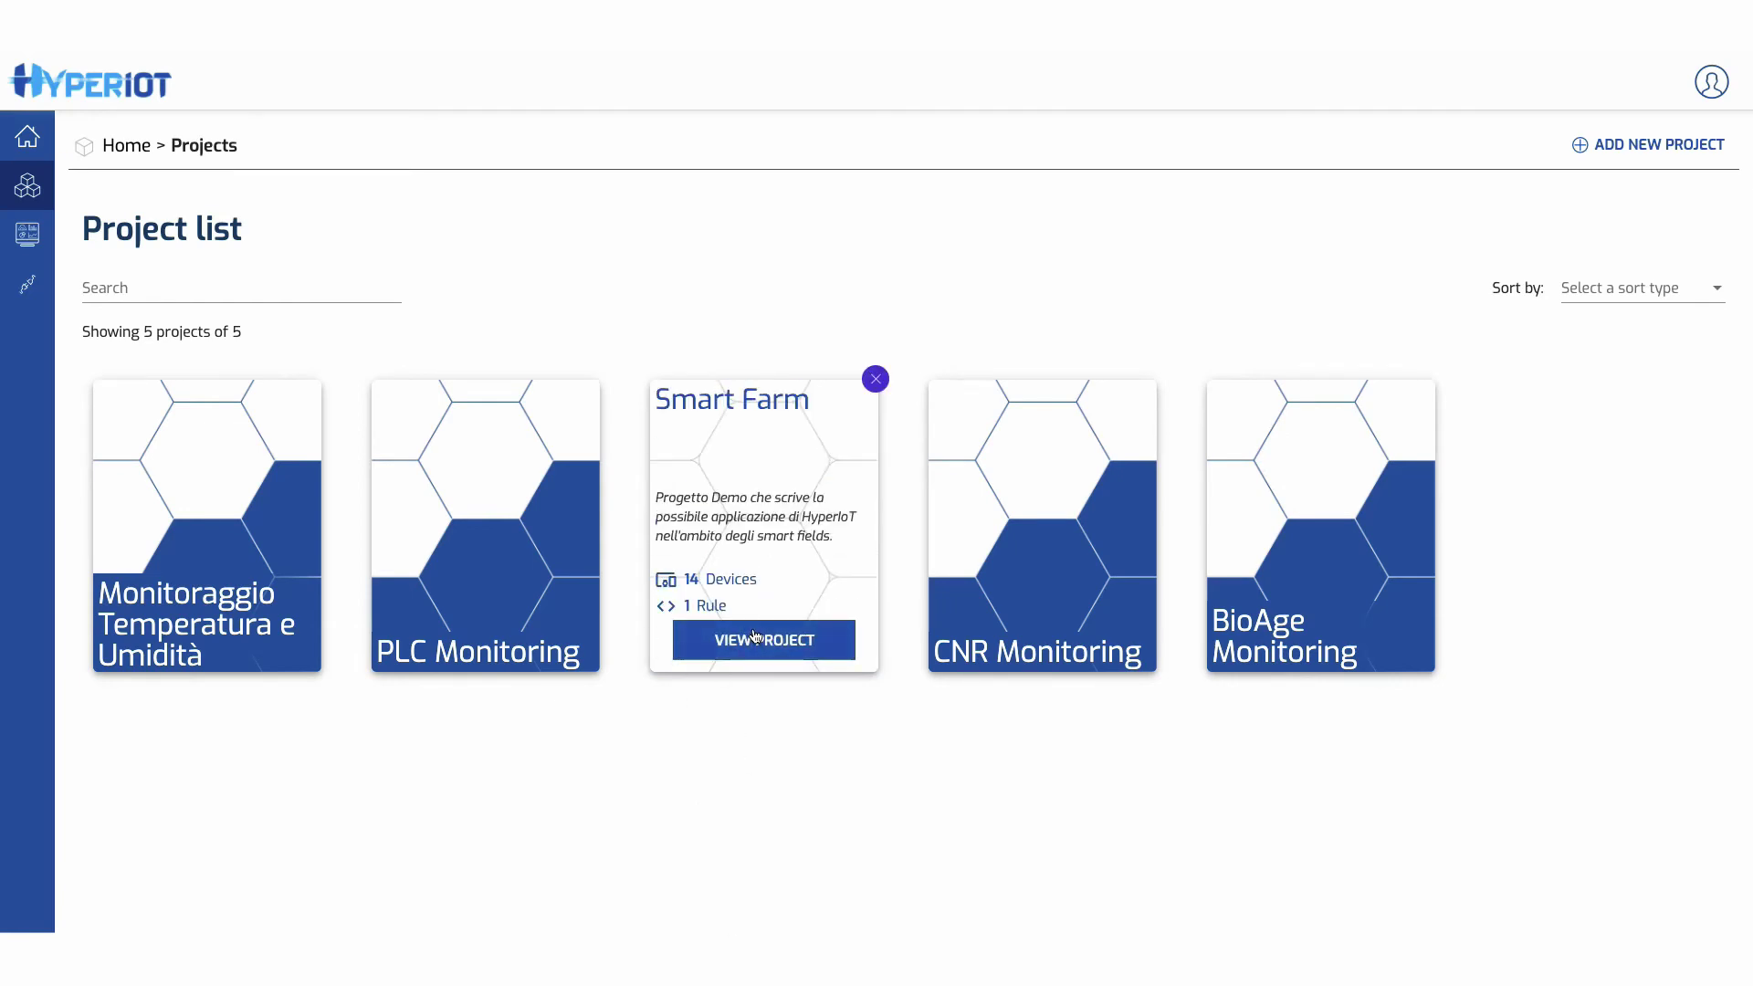
- Open the Smart Farm project's tree view and go to its Areas list
left_click(754, 638)
left_click(174, 243)
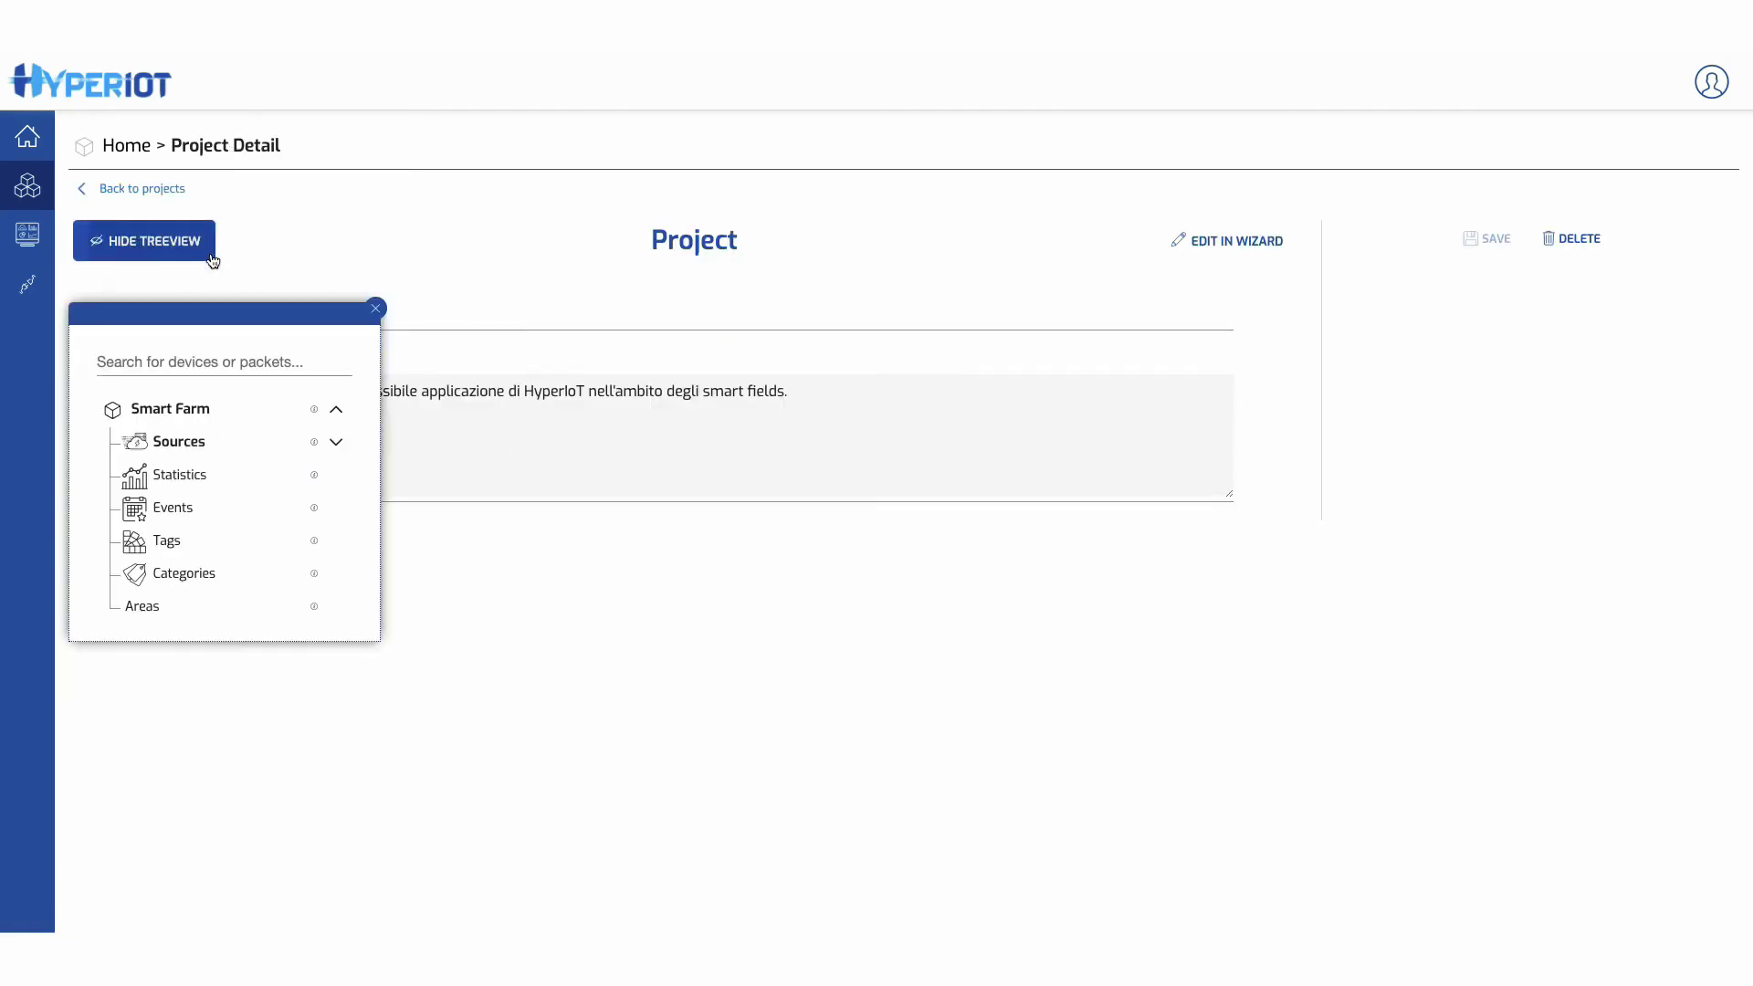
left_click(142, 607)
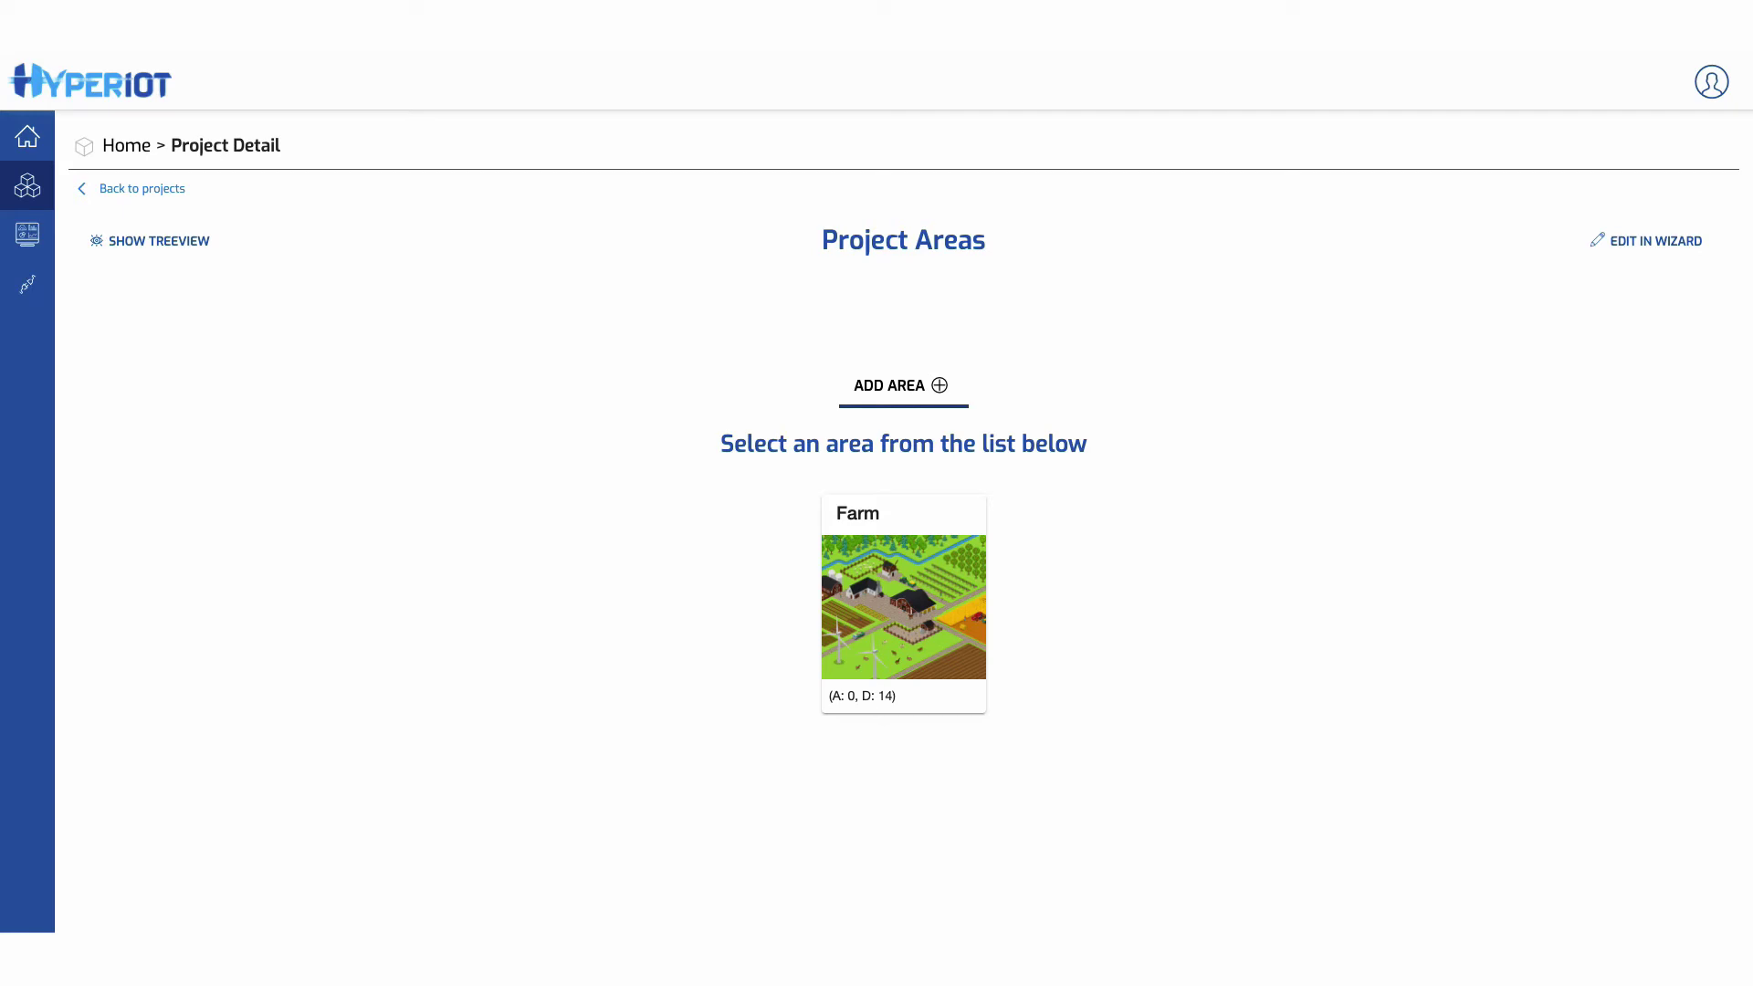
- Open the Farm area and browse its Sub-areas and Map tabs, cancelling the map image change
left_click(855, 621)
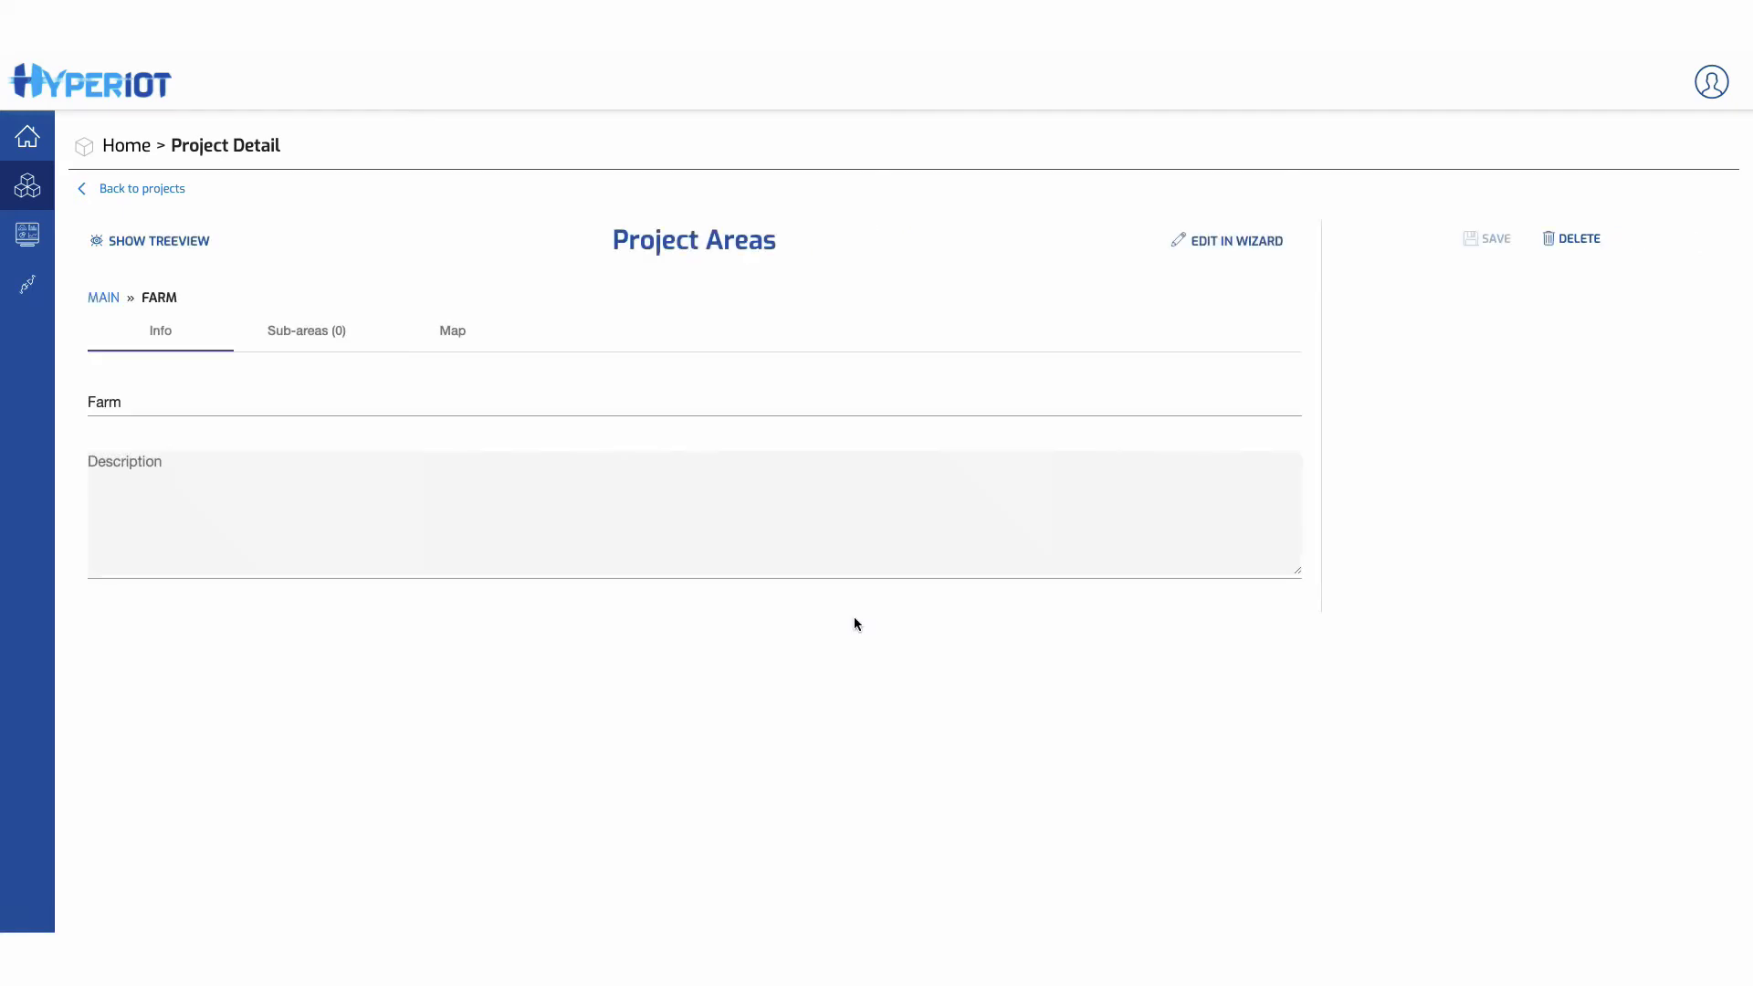
double_click(109, 402)
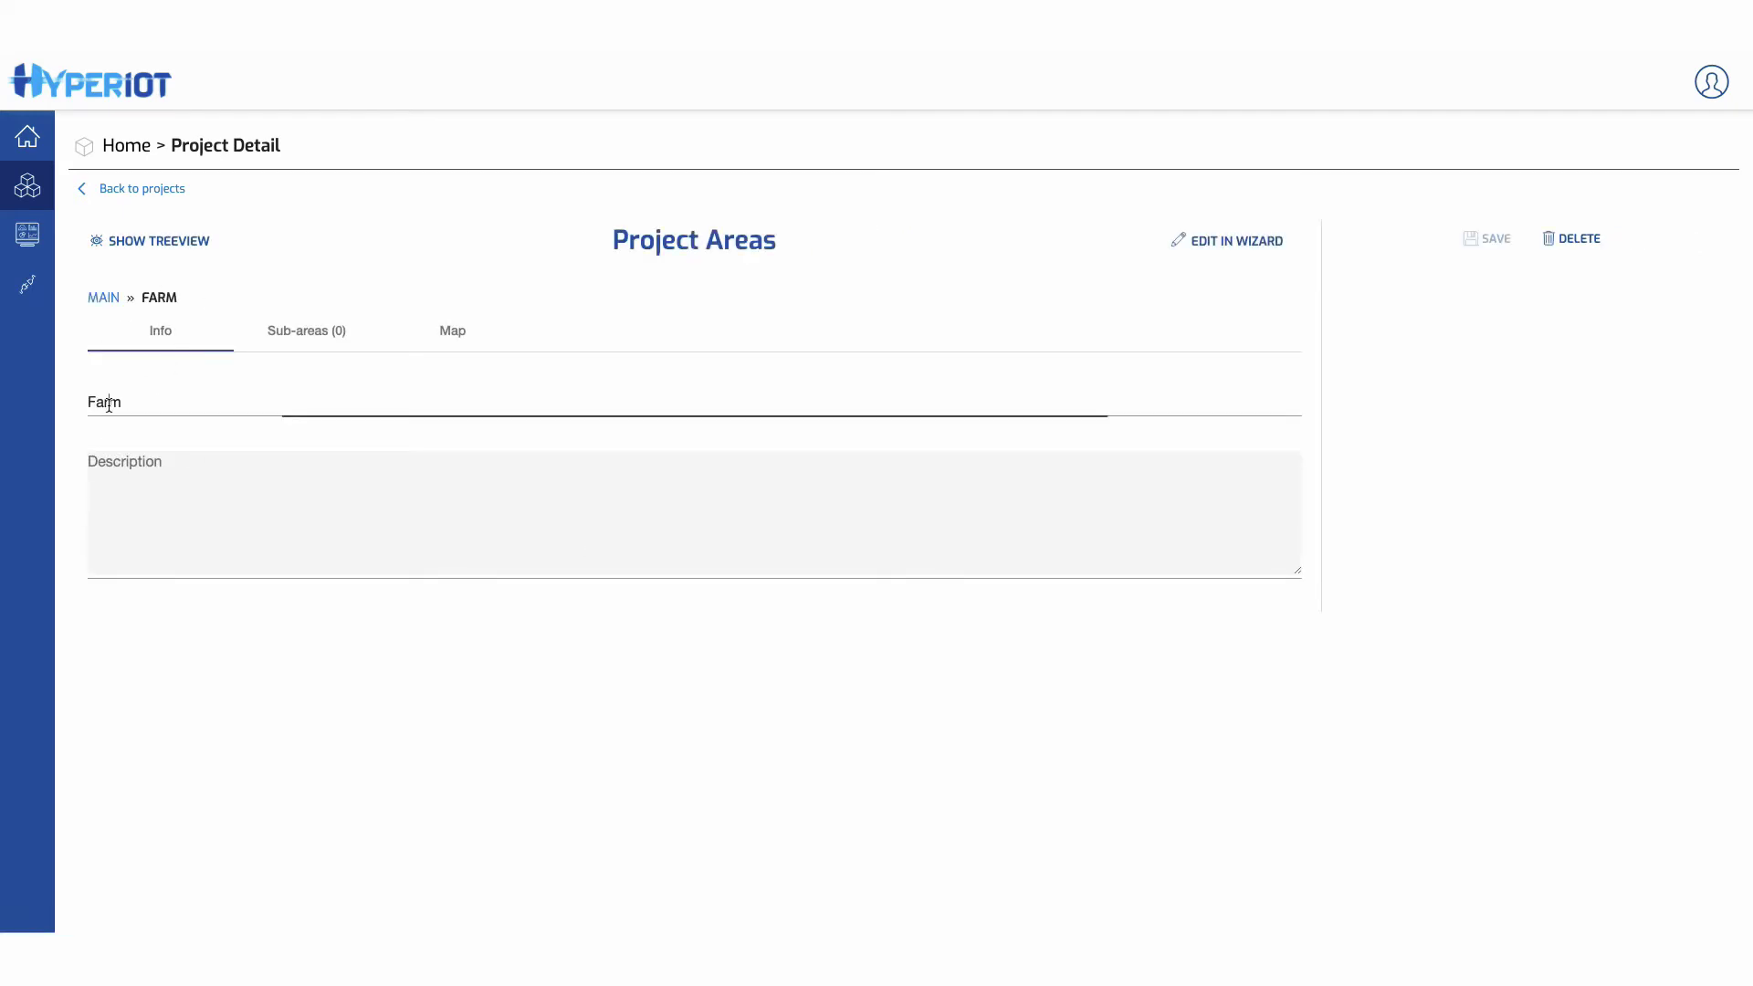
left_click(290, 332)
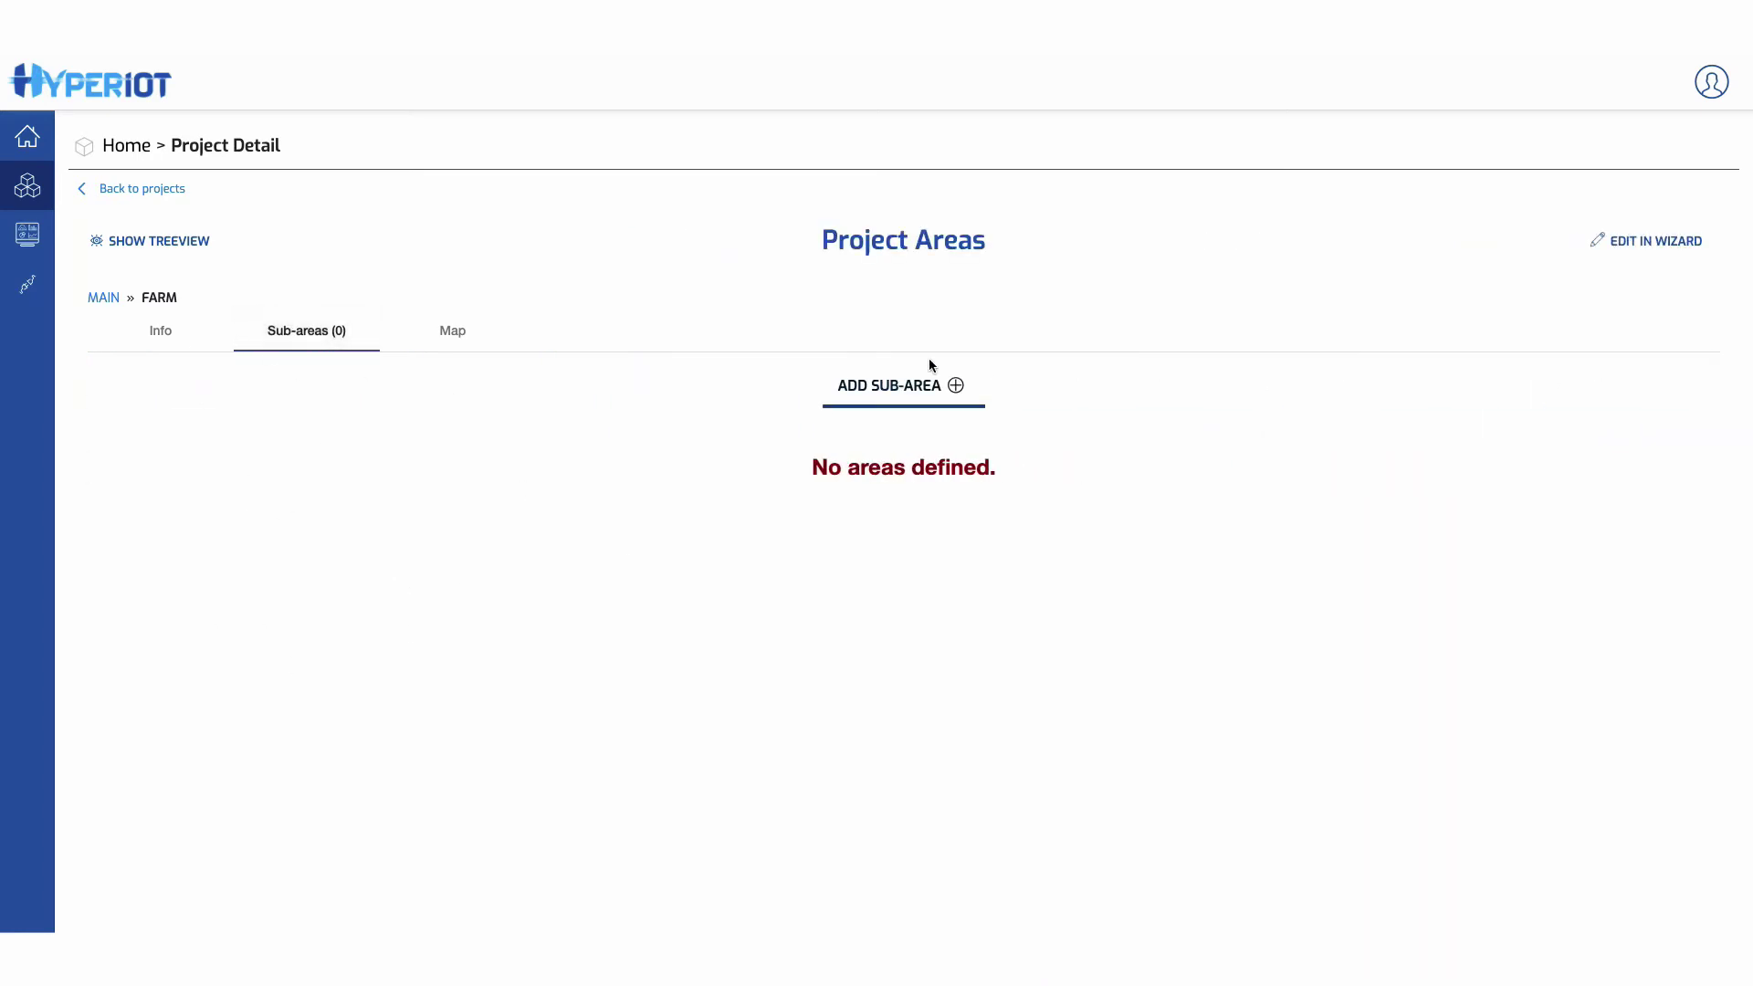
left_click(452, 338)
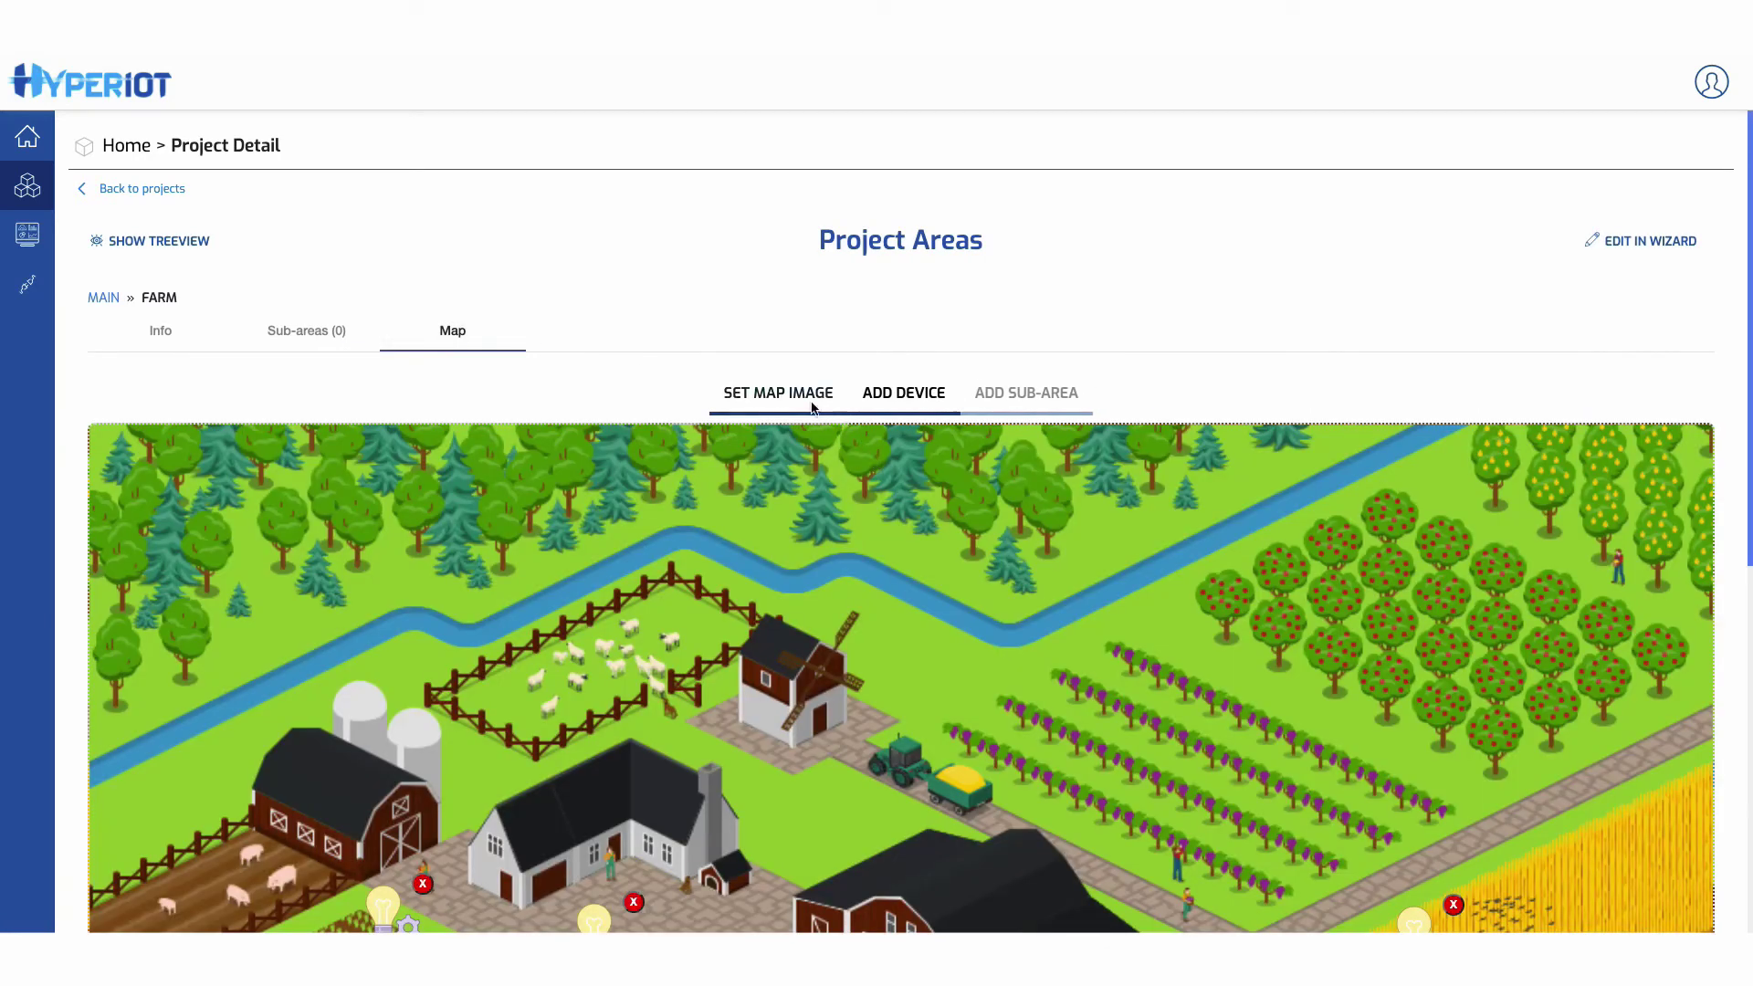
left_click(769, 392)
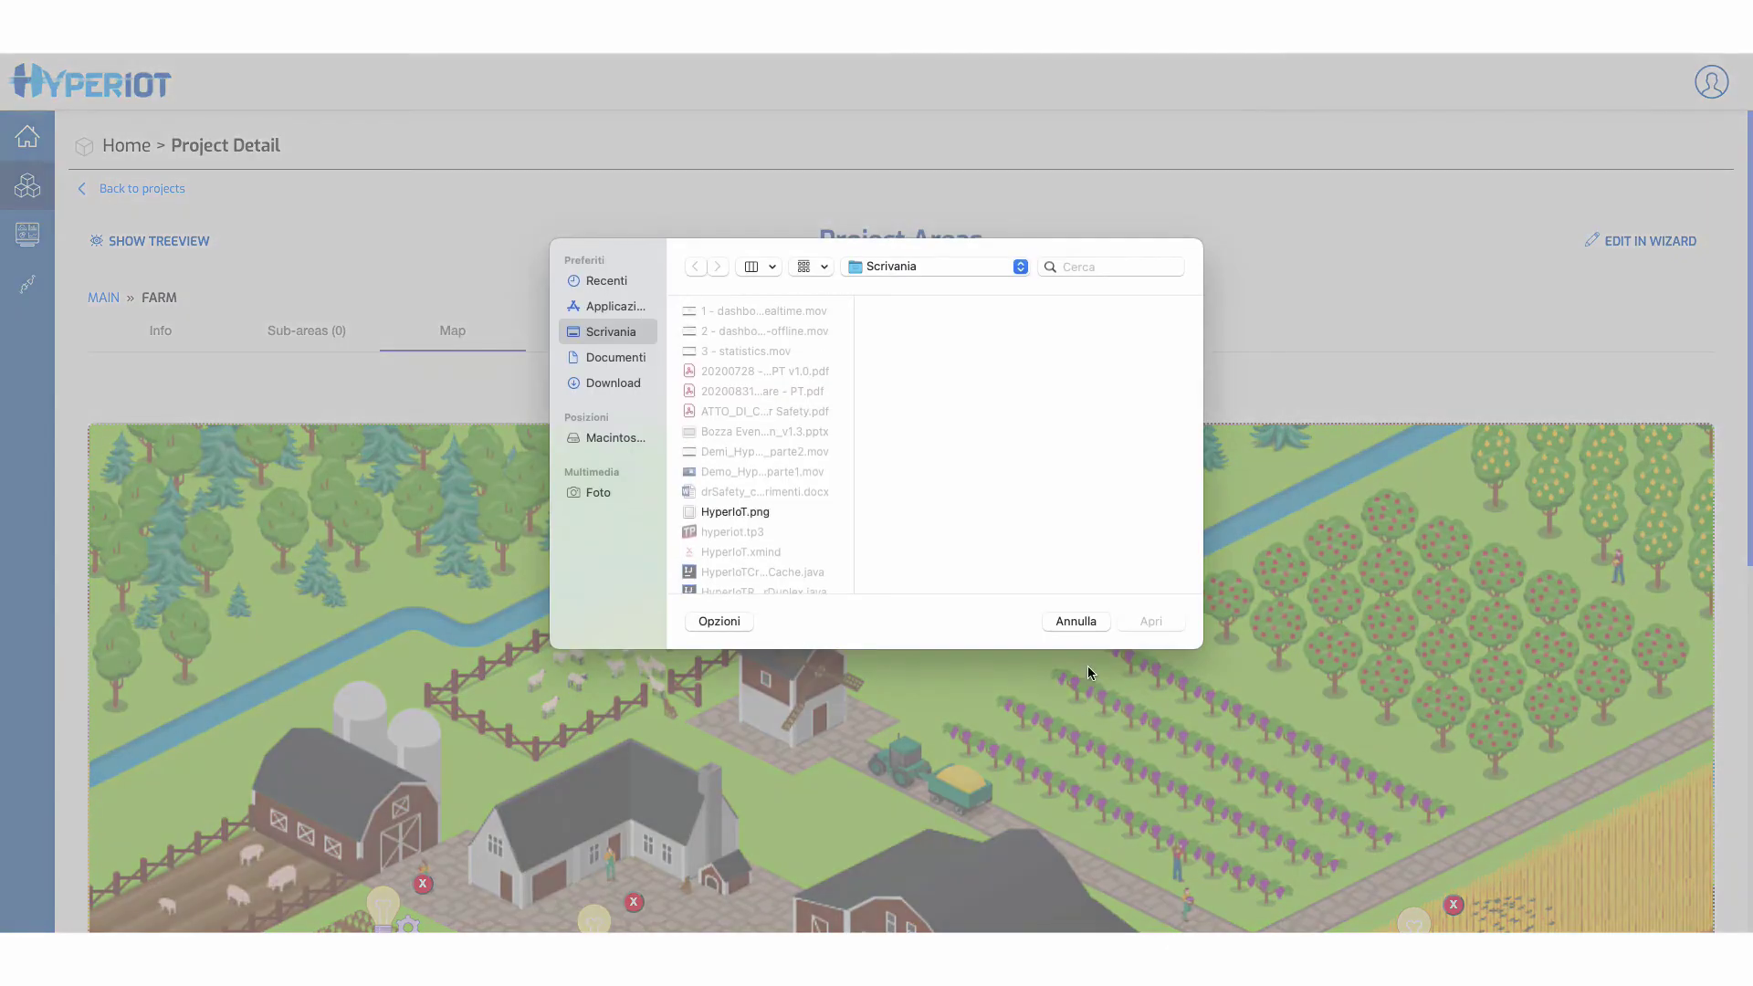
left_click(1075, 623)
- Nudge the HumiTemp marker beside lumenSensor5 slightly right on the farm map
scroll(898, 755, "down", 5)
scroll(899, 756, "up", 5)
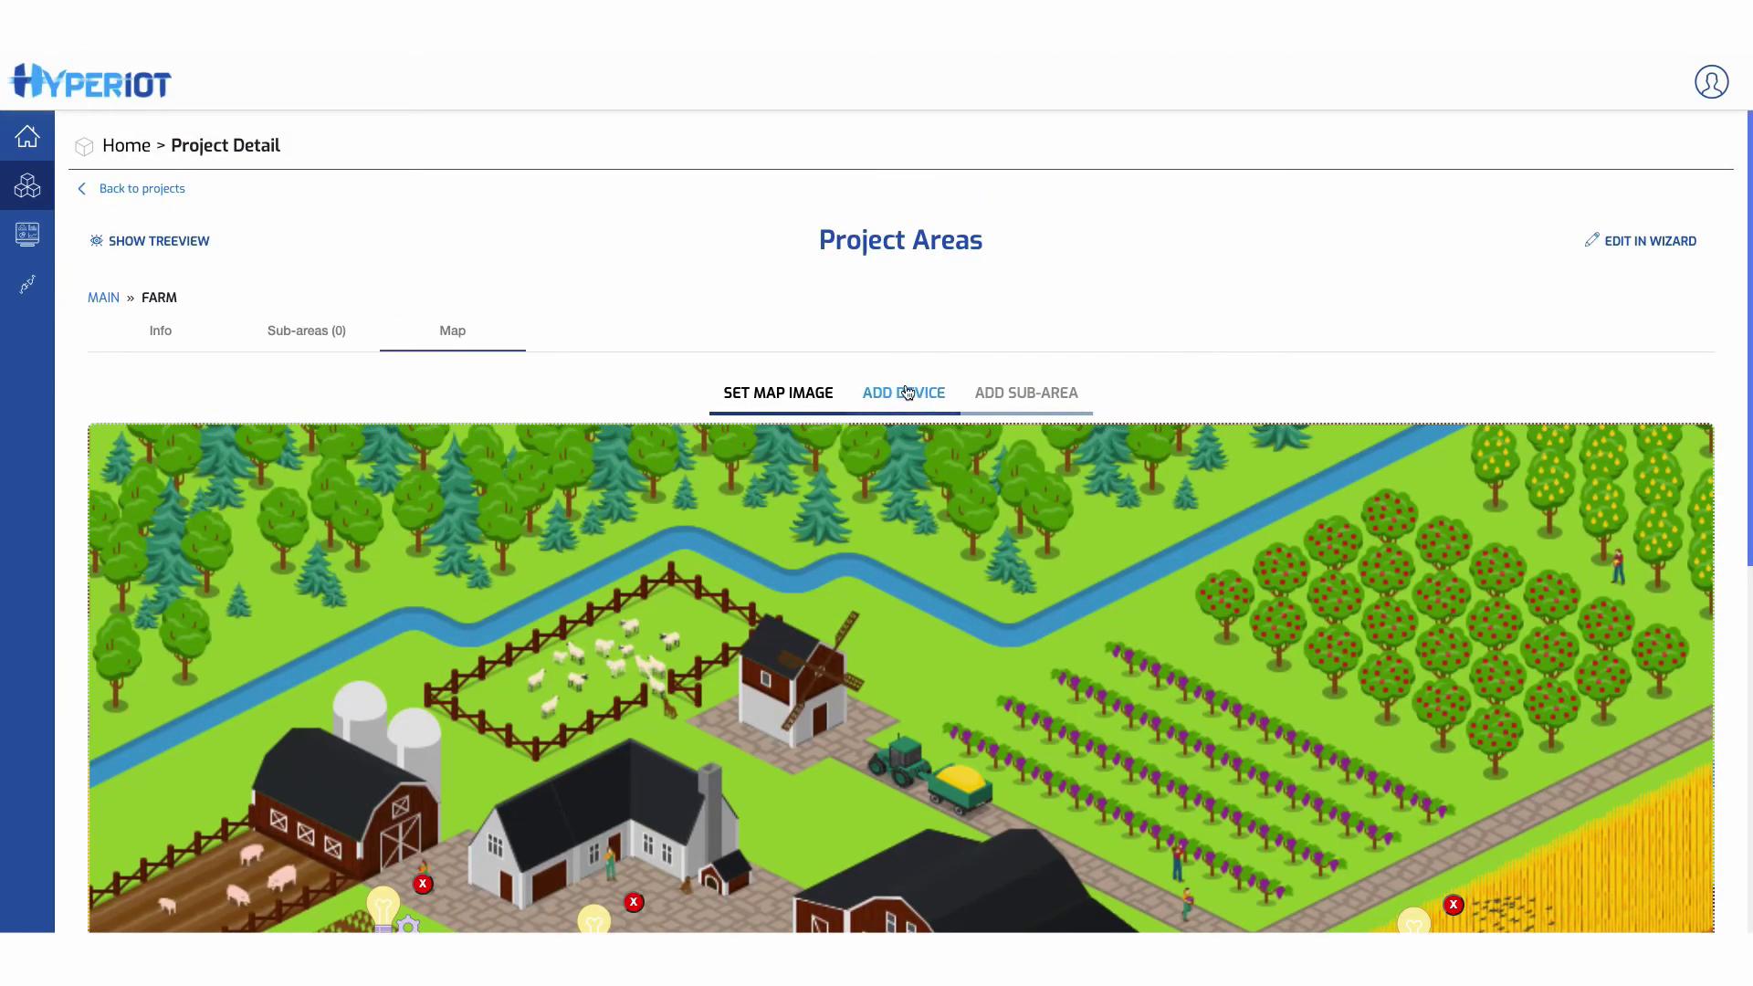
scroll(511, 609, "down", 5)
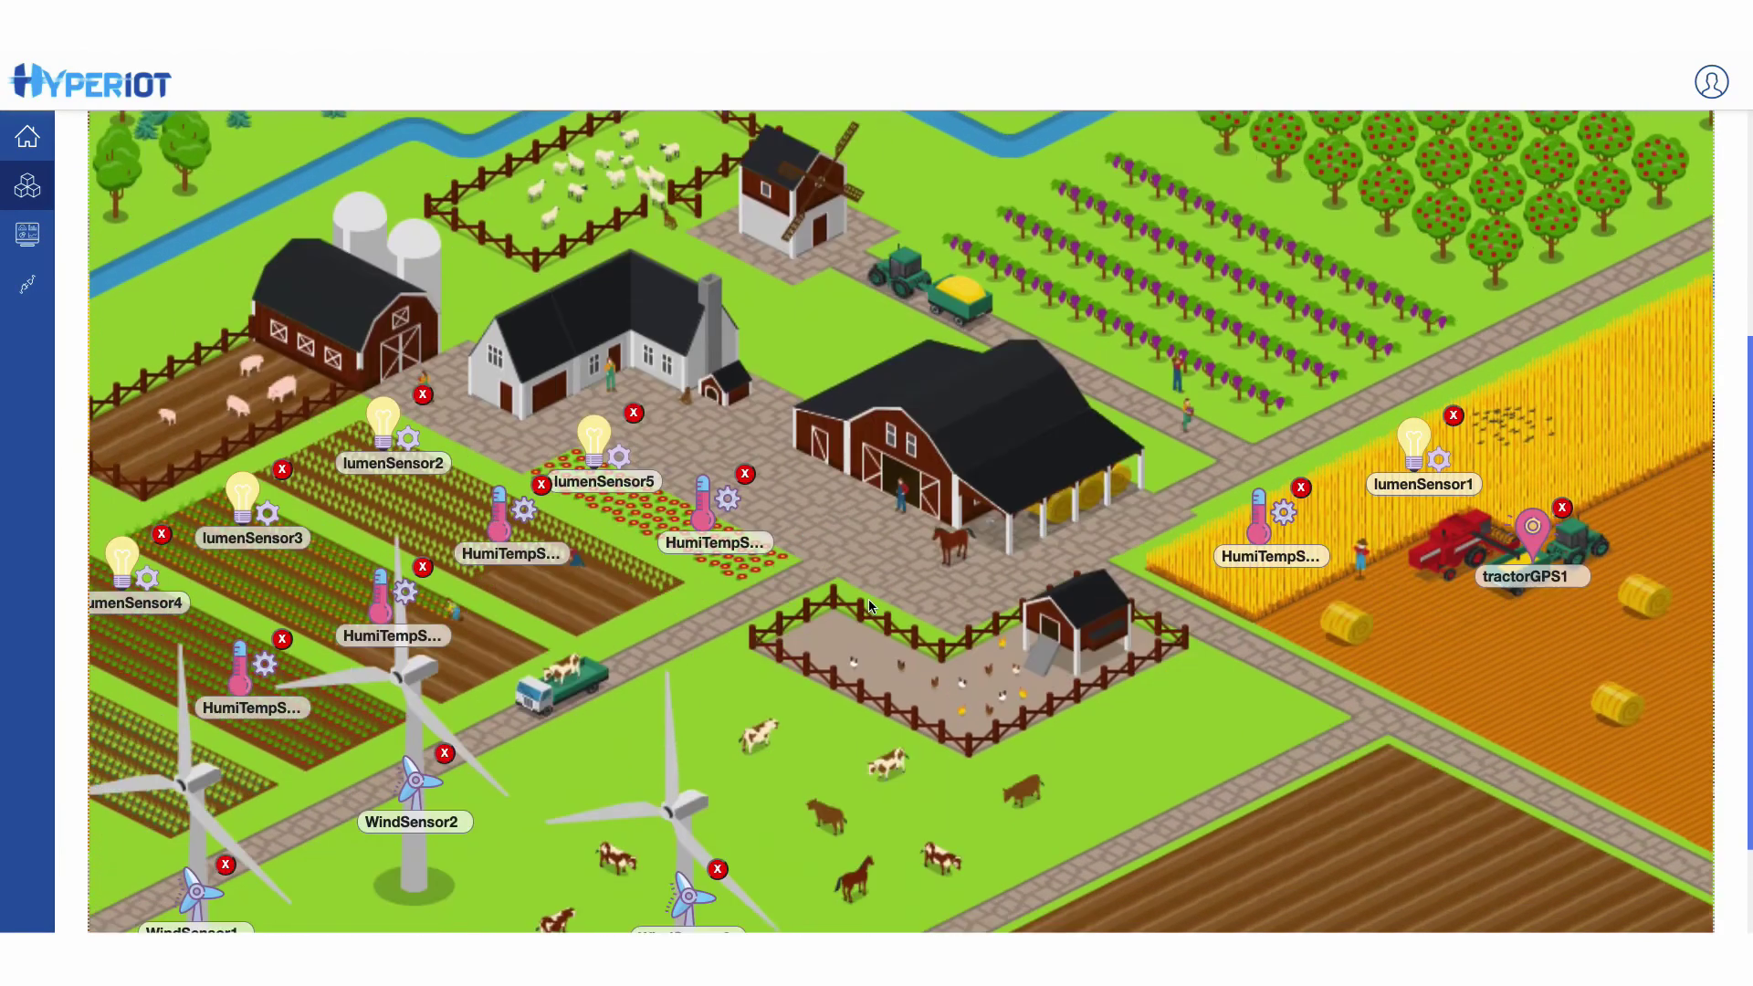
left_click_drag(380, 602, 369, 606)
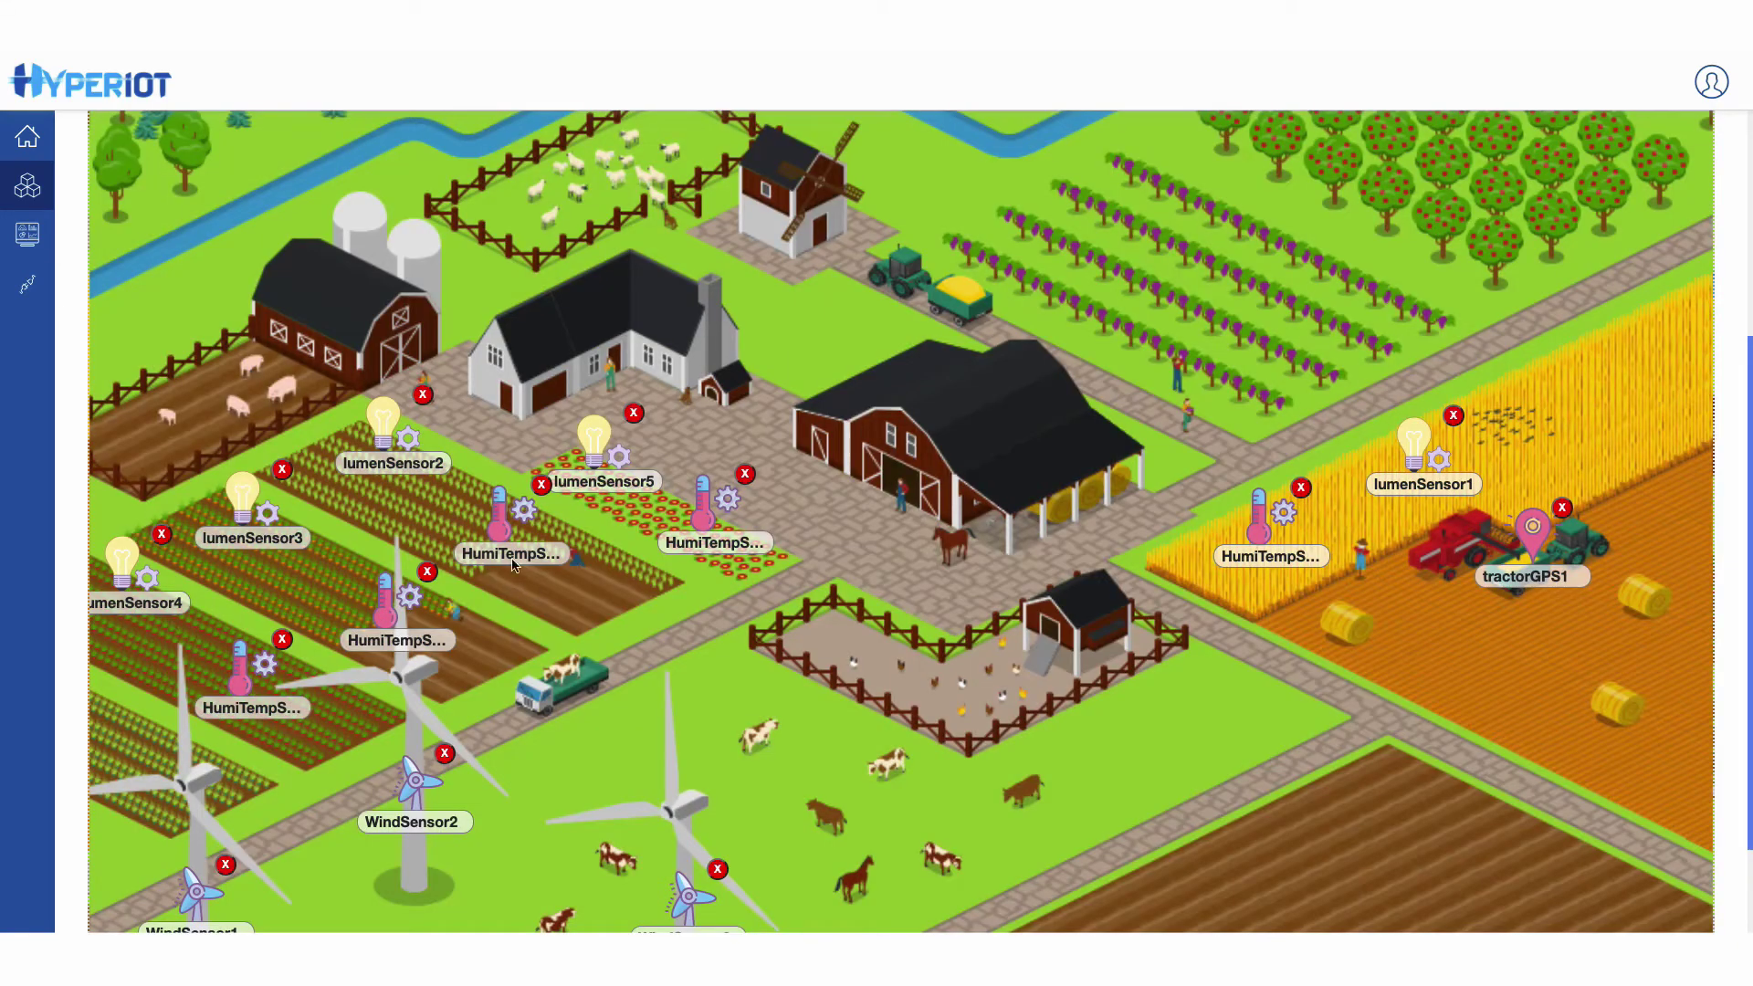
left_click_drag(499, 527, 509, 526)
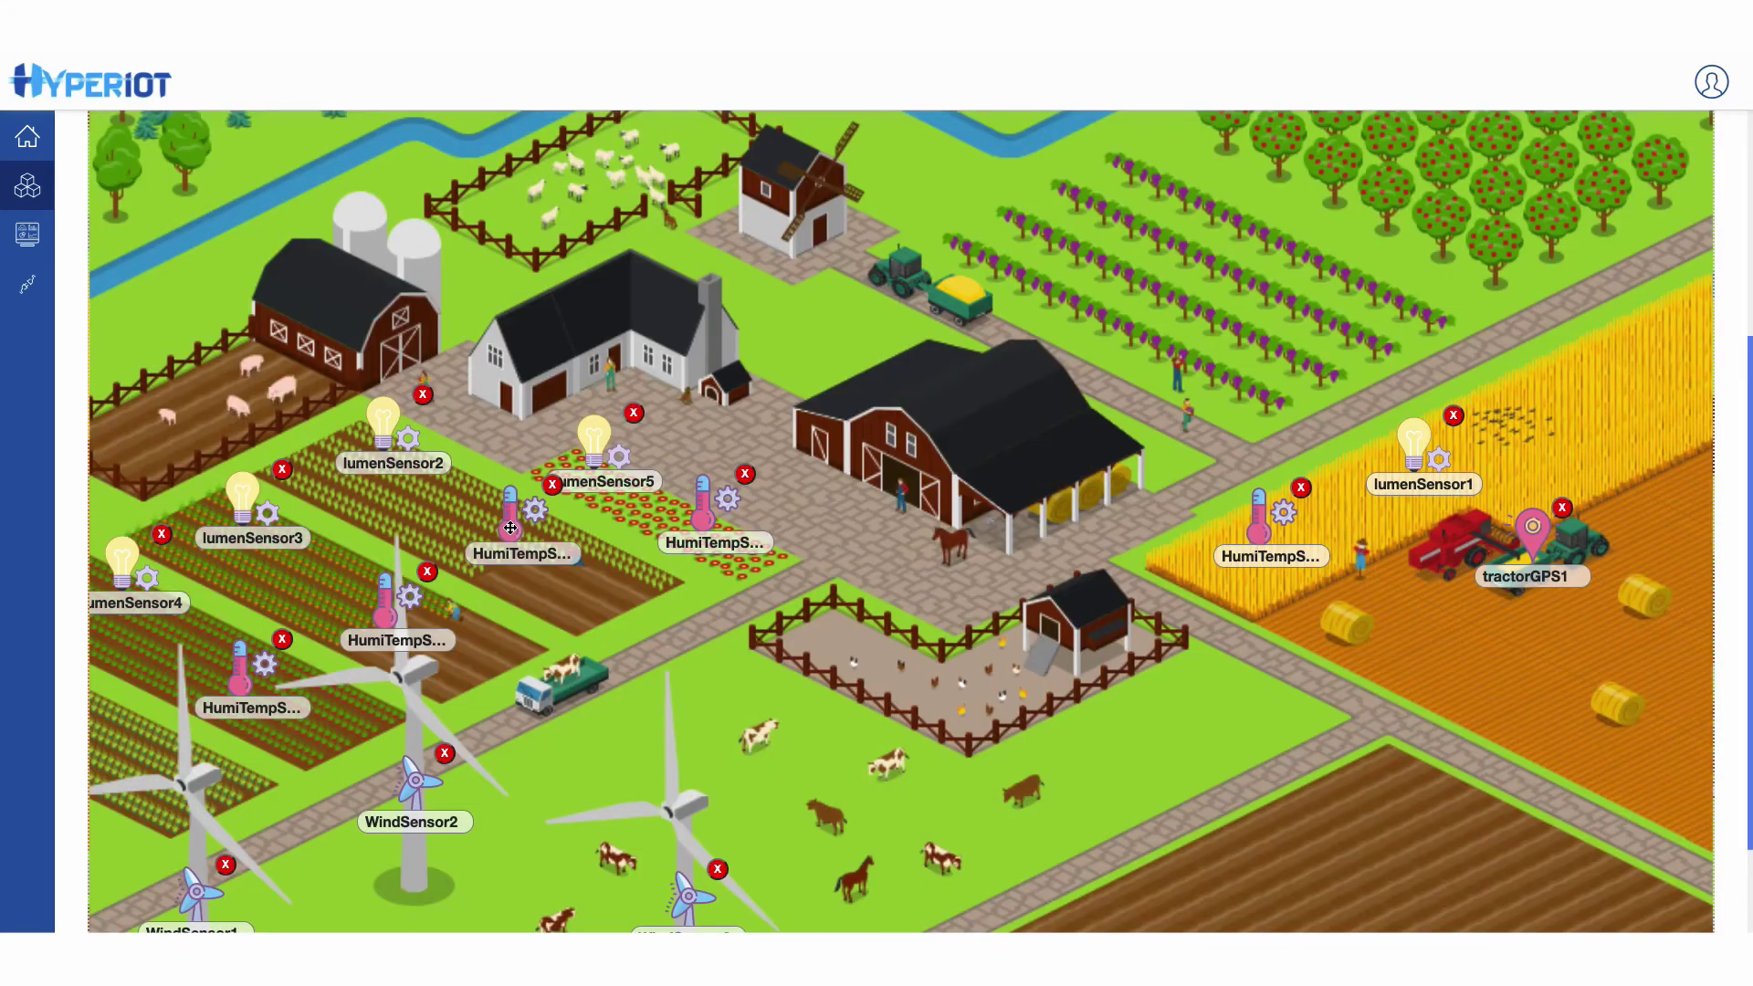
scroll(767, 607, "down", 1)
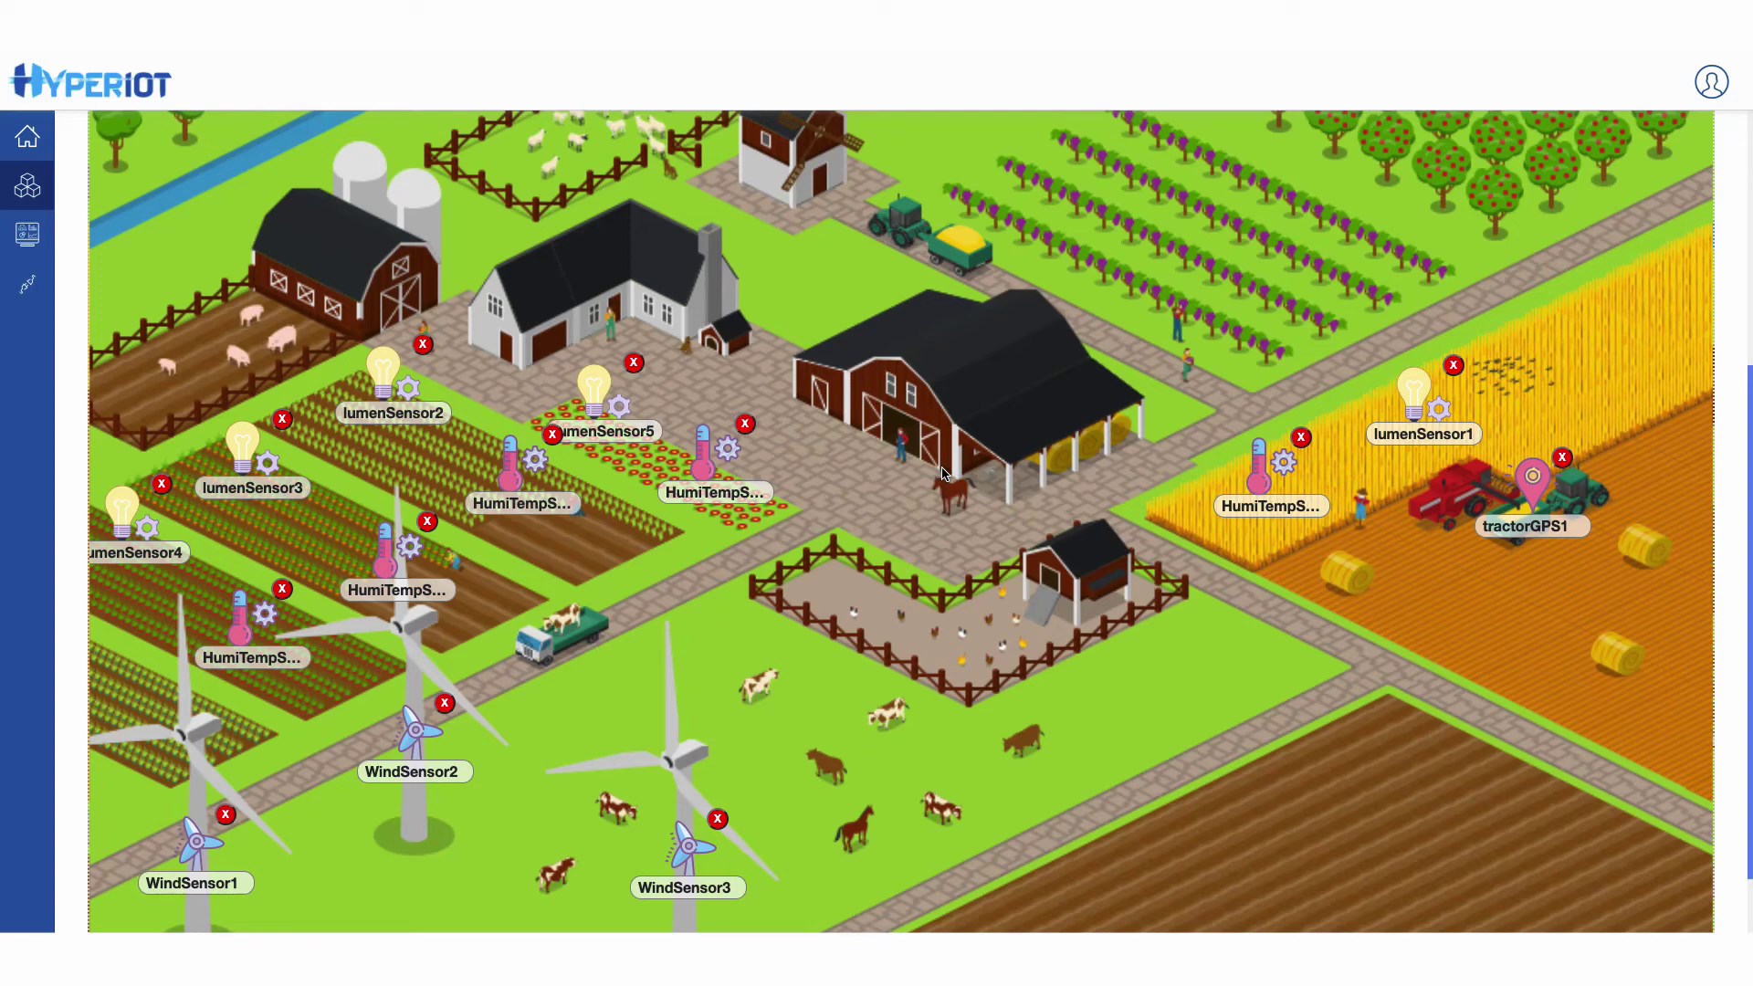
scroll(943, 474, "up", 6)
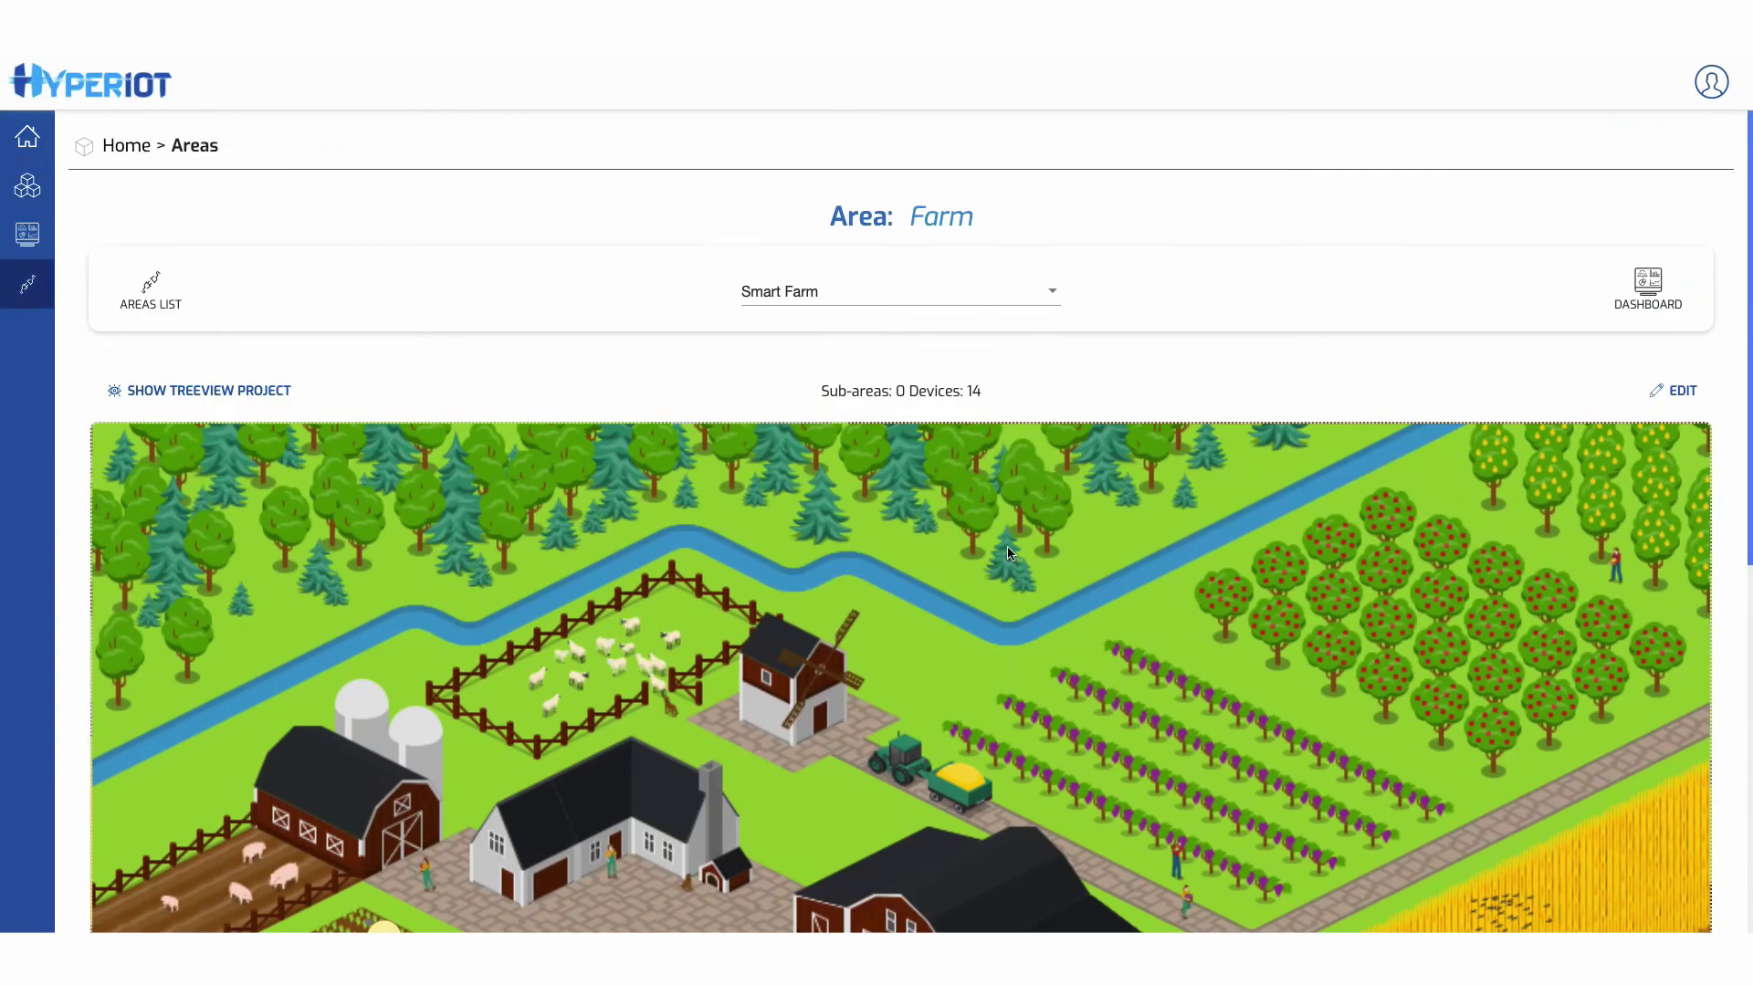
- Open the Farm area's dashboard
left_click(1647, 293)
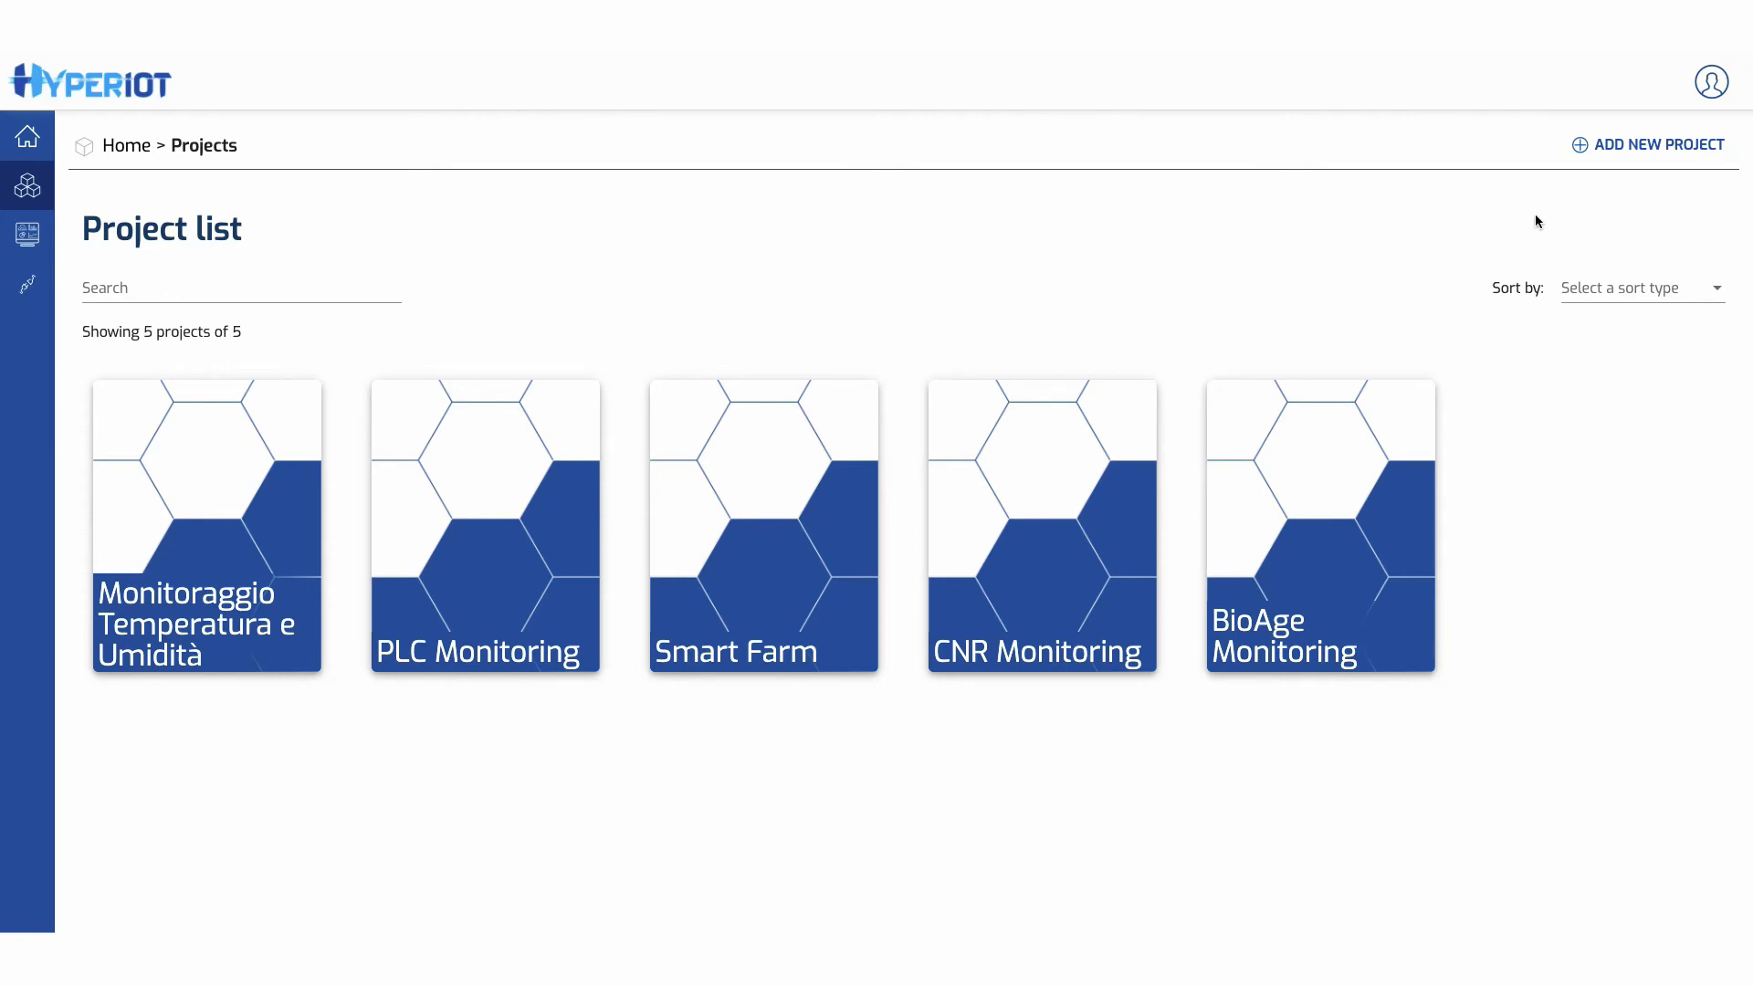
- Create a new project named 'Monitoraggio Temperatura' and save it
left_click(1620, 148)
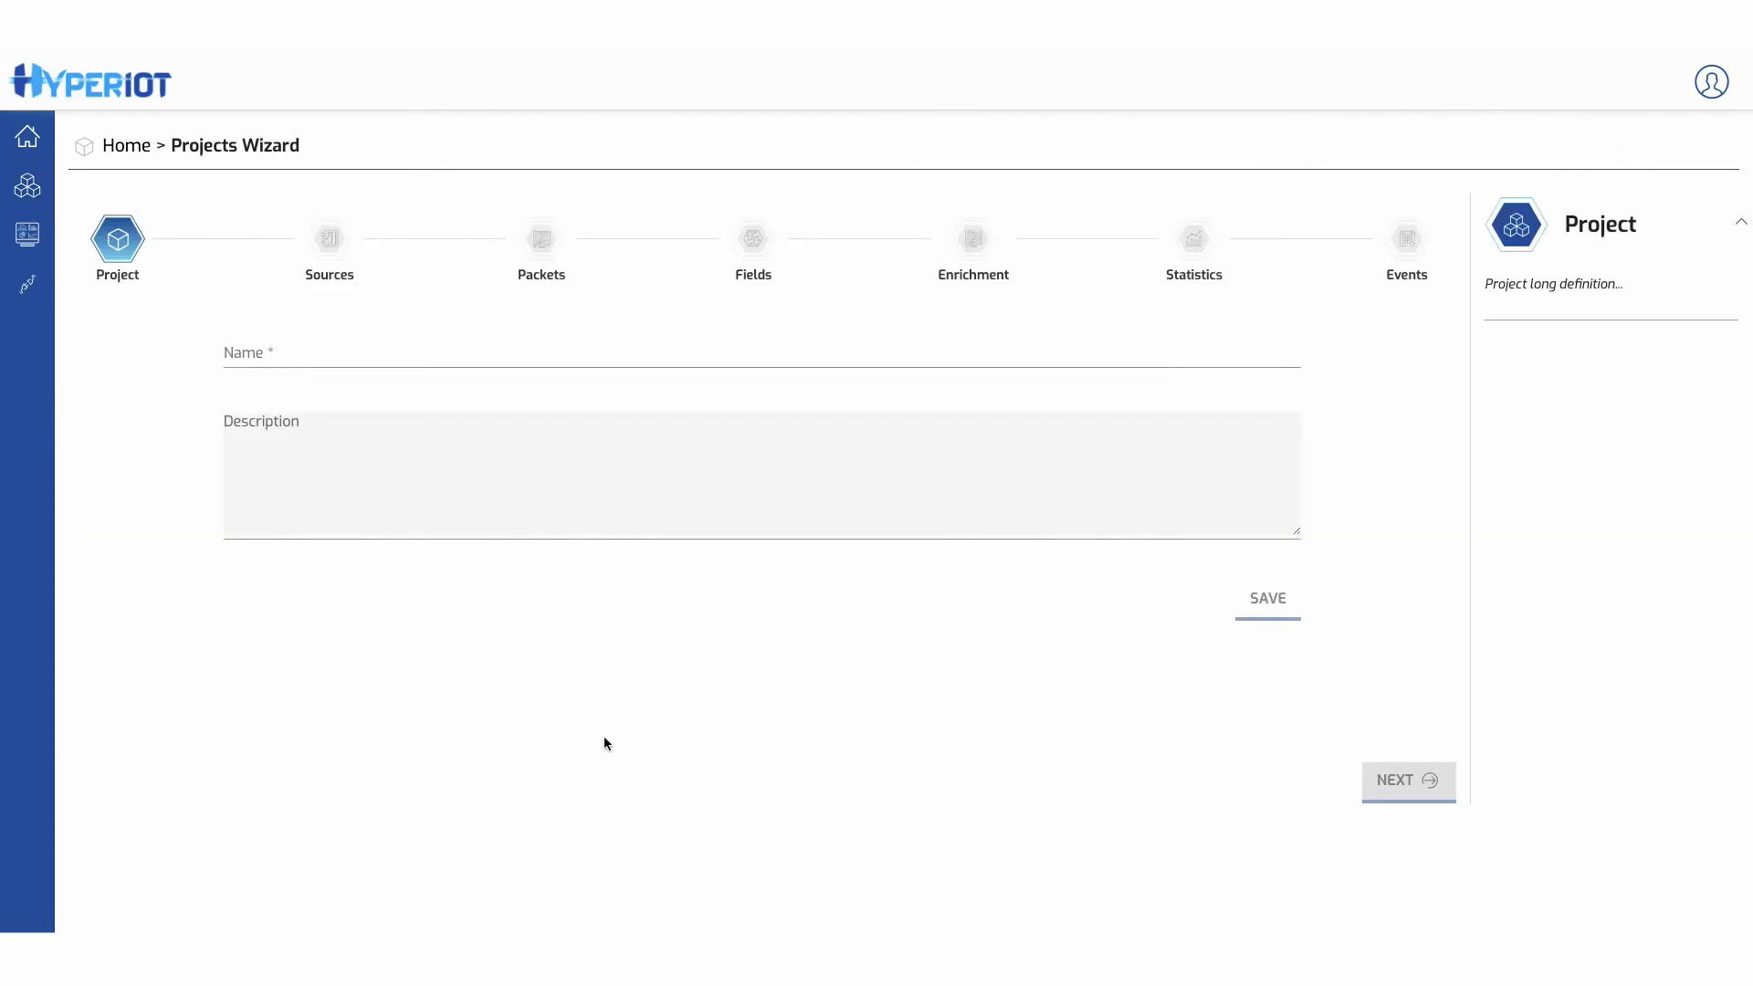
left_click(548, 353)
type("Monitarggio")
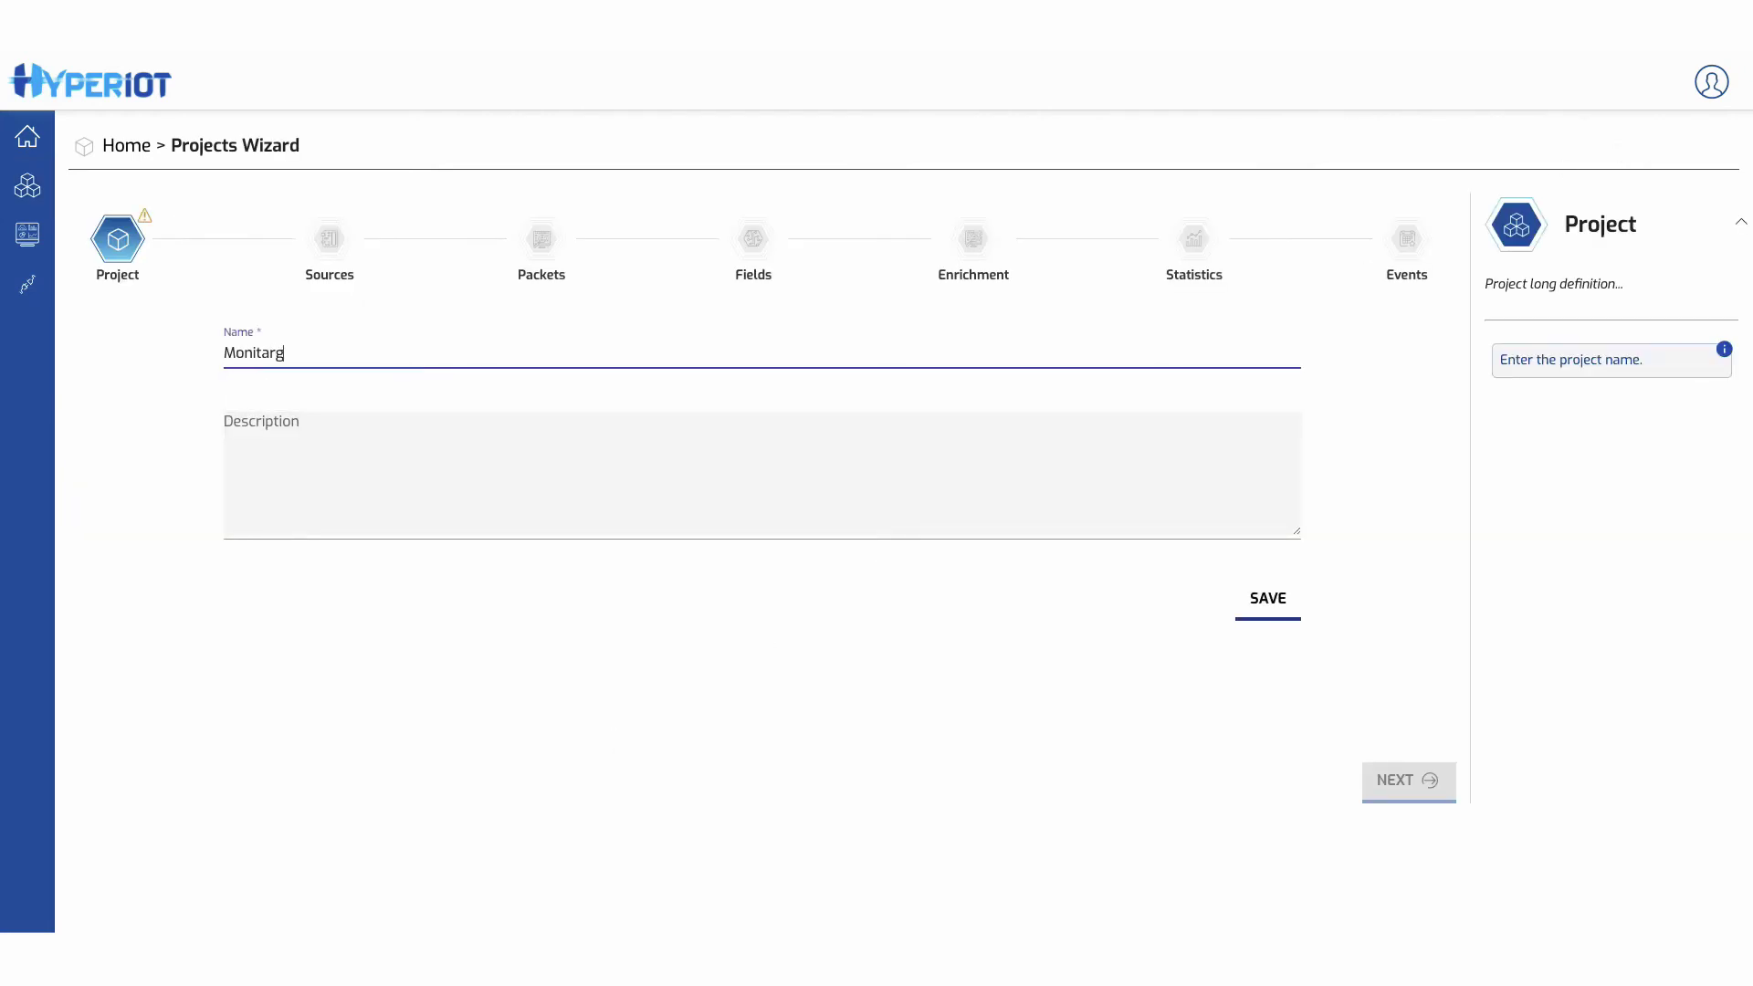
key("BackSpace")
key("BackSpace")
key("BackSpace")
key("BackSpace")
key("BackSpace")
key("BackSpace")
type("orag")
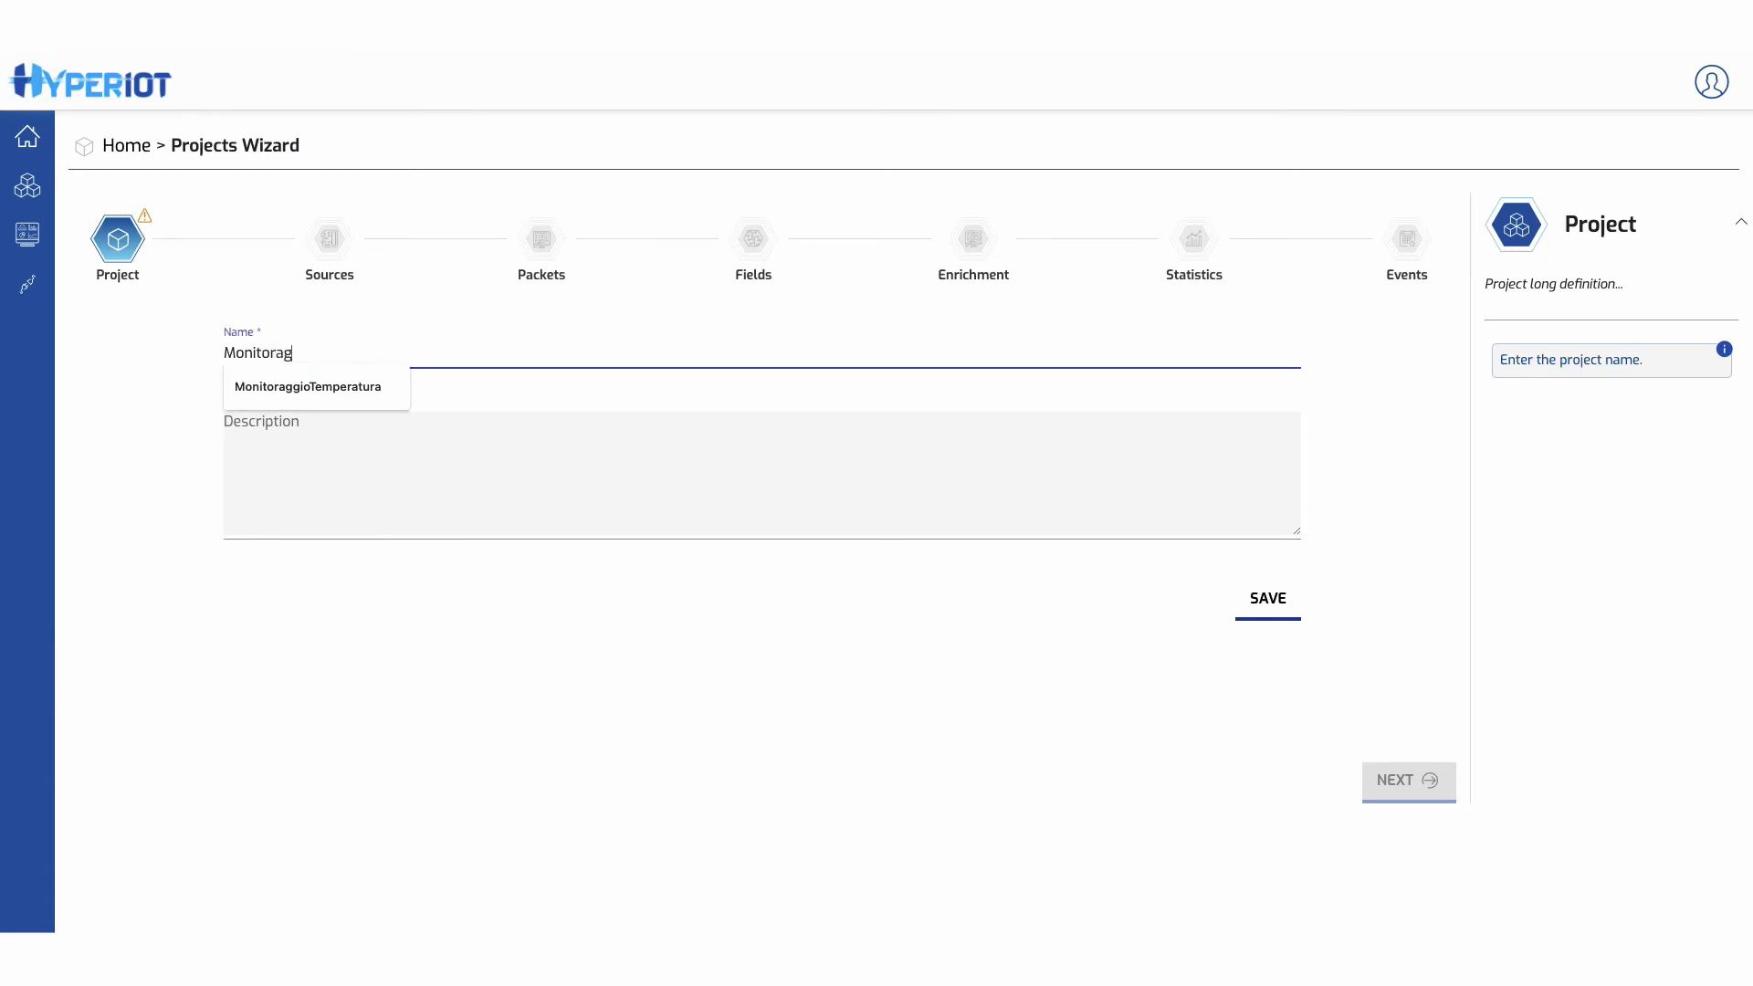
type("gio Temperatura")
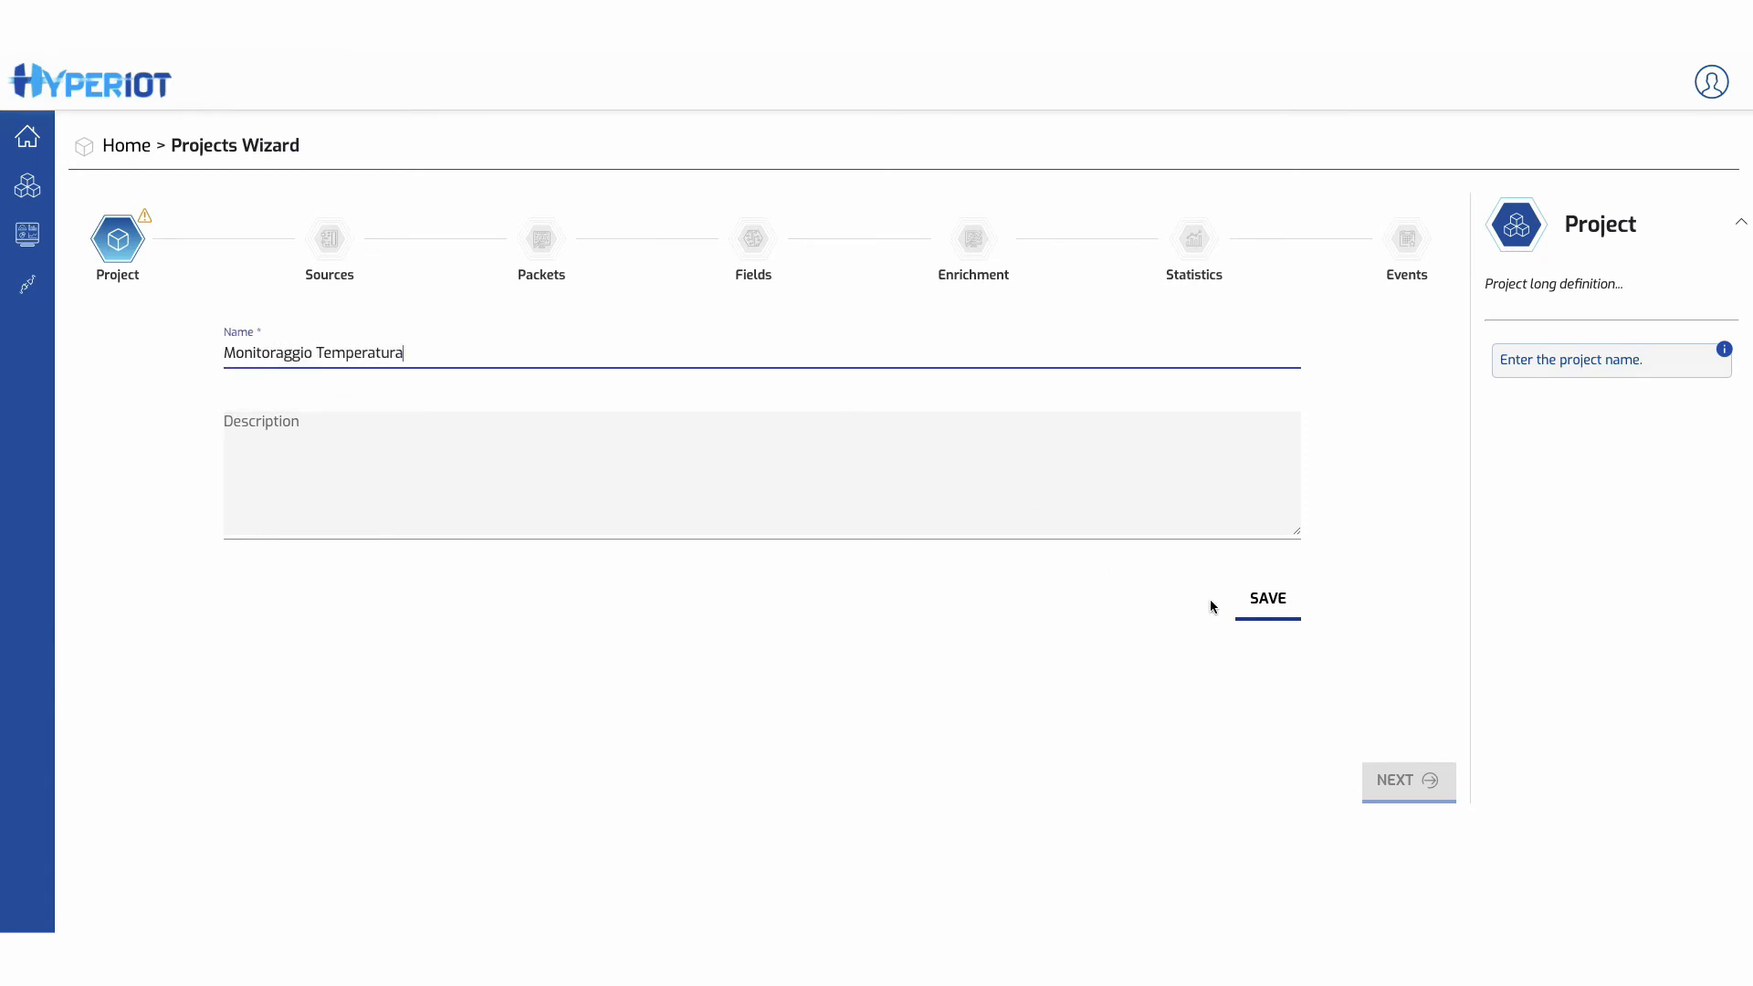
left_click(1272, 610)
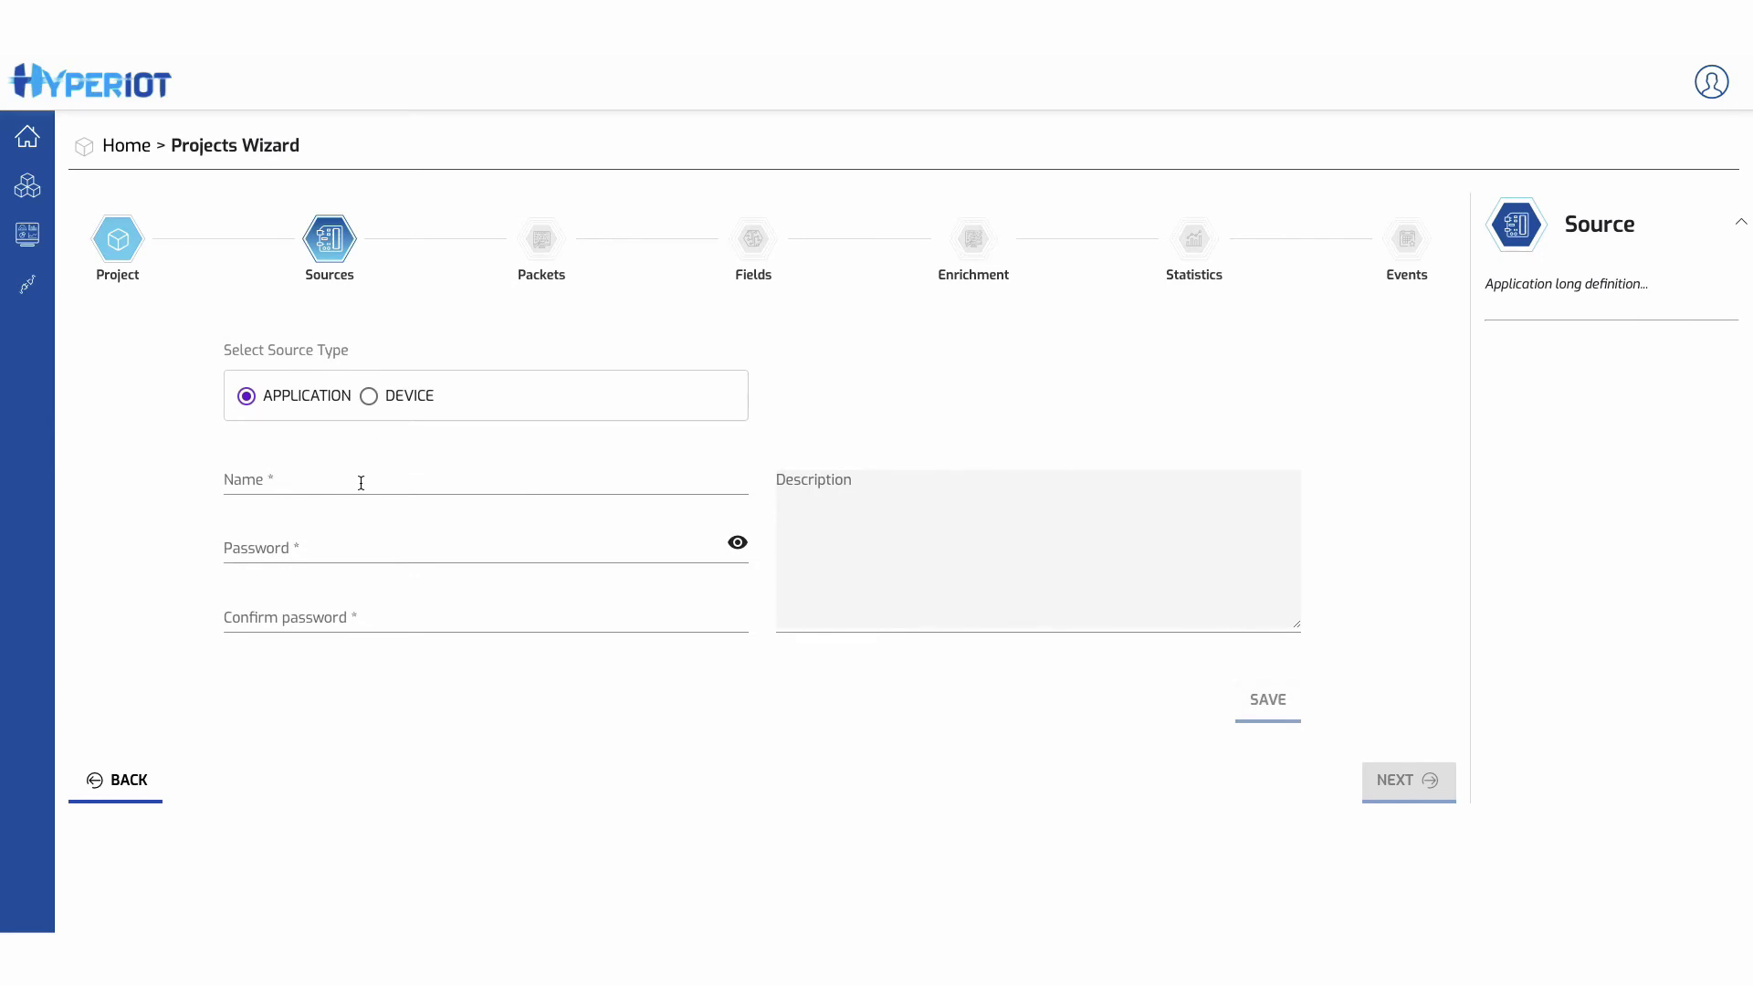
- Make the new source a device named TempMonitor
left_click(371, 398)
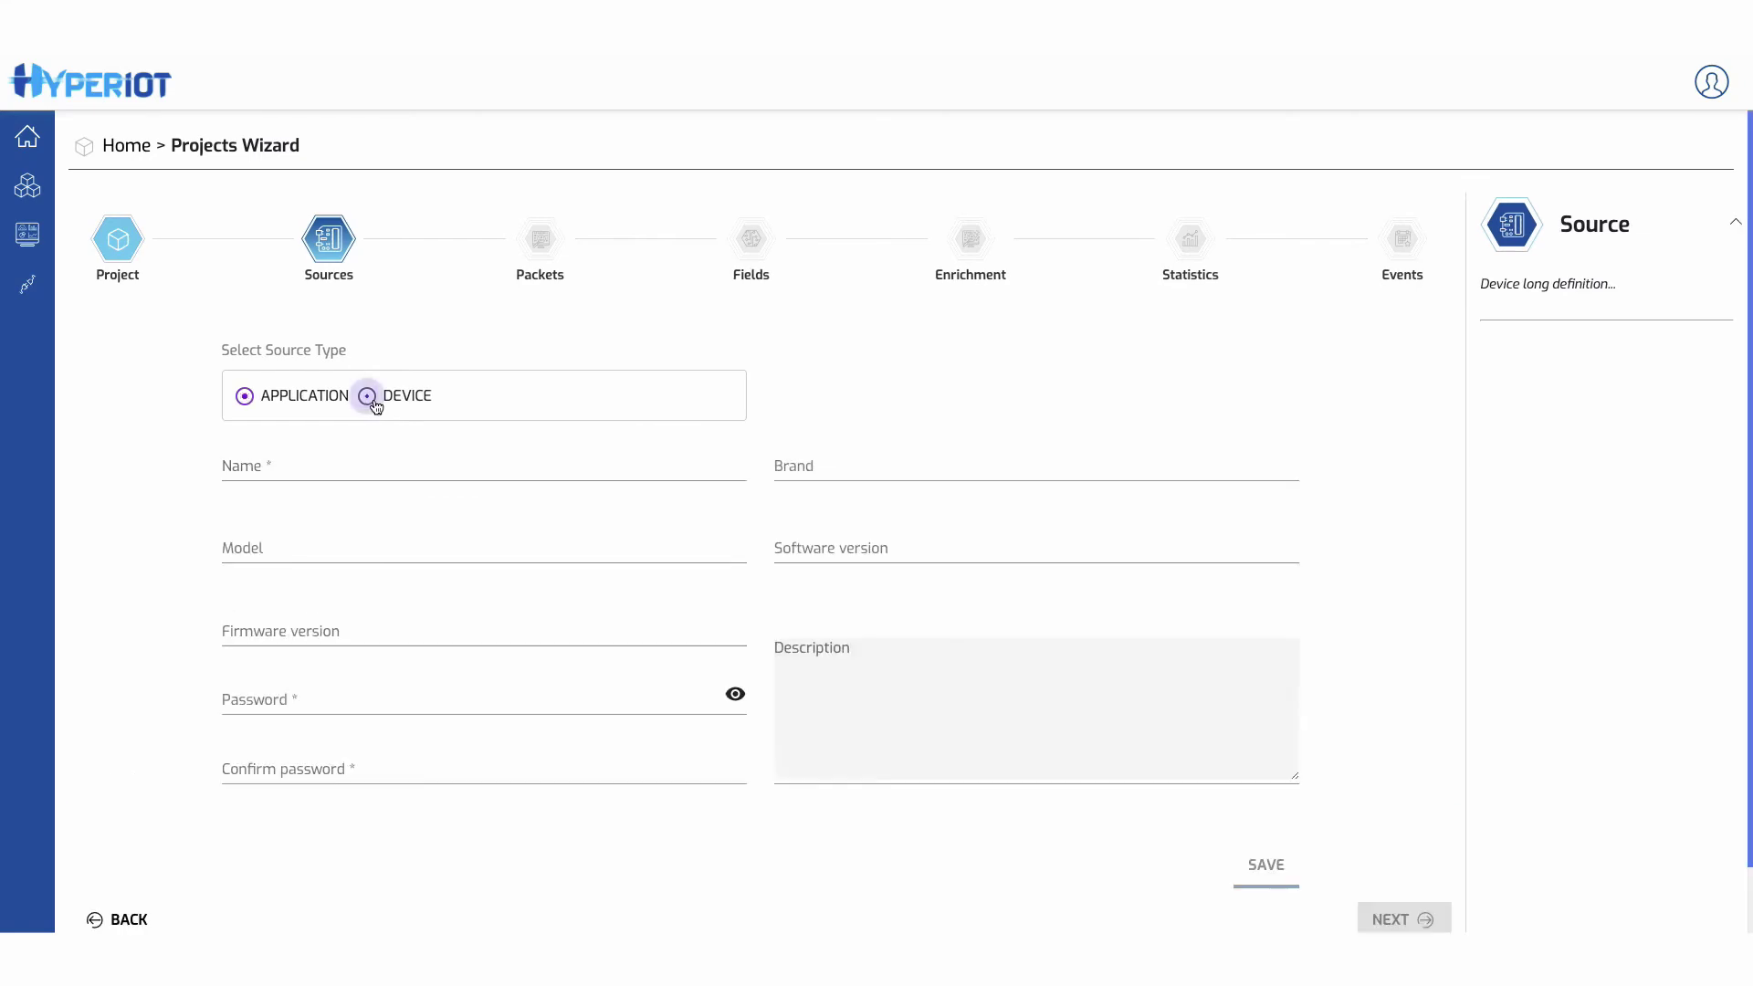
left_click(352, 463)
type("TempMOnitor")
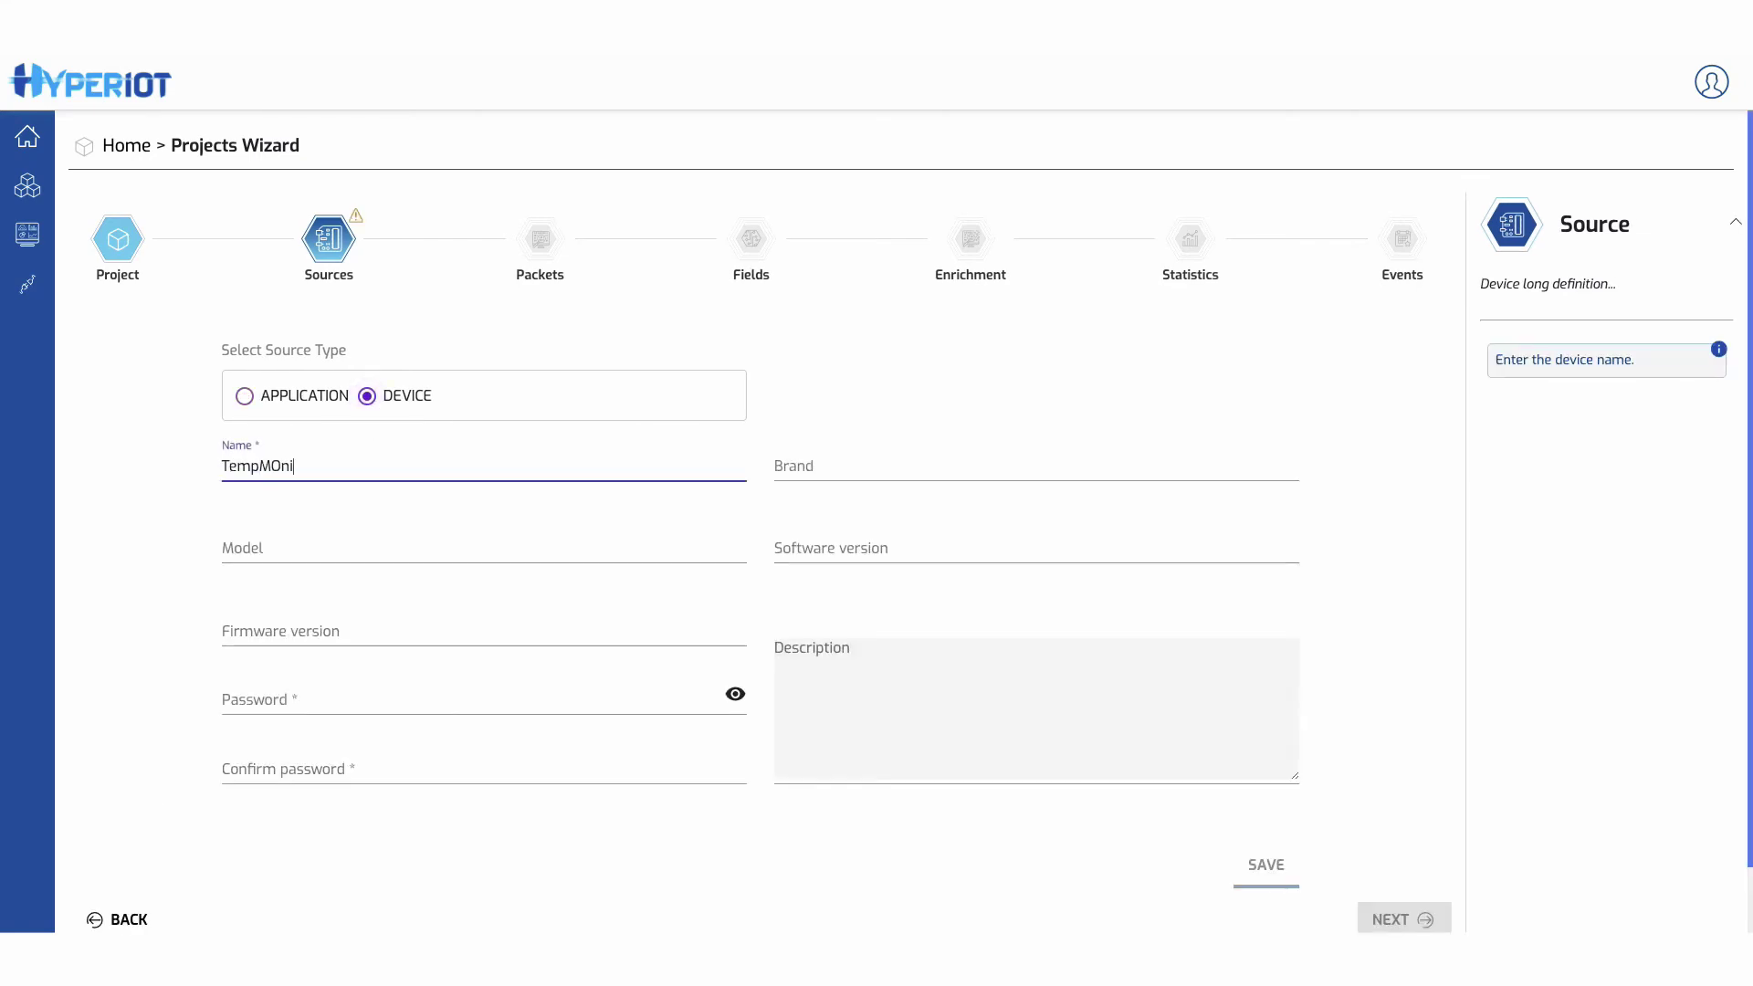
key("BackSpace")
key("BackSpace")
key("BackSpace")
key("BackSpace")
key("BackSpace")
type("om")
key("BackSpace")
type("nitor")
key("ctrl+a")
key("ctrl+c")
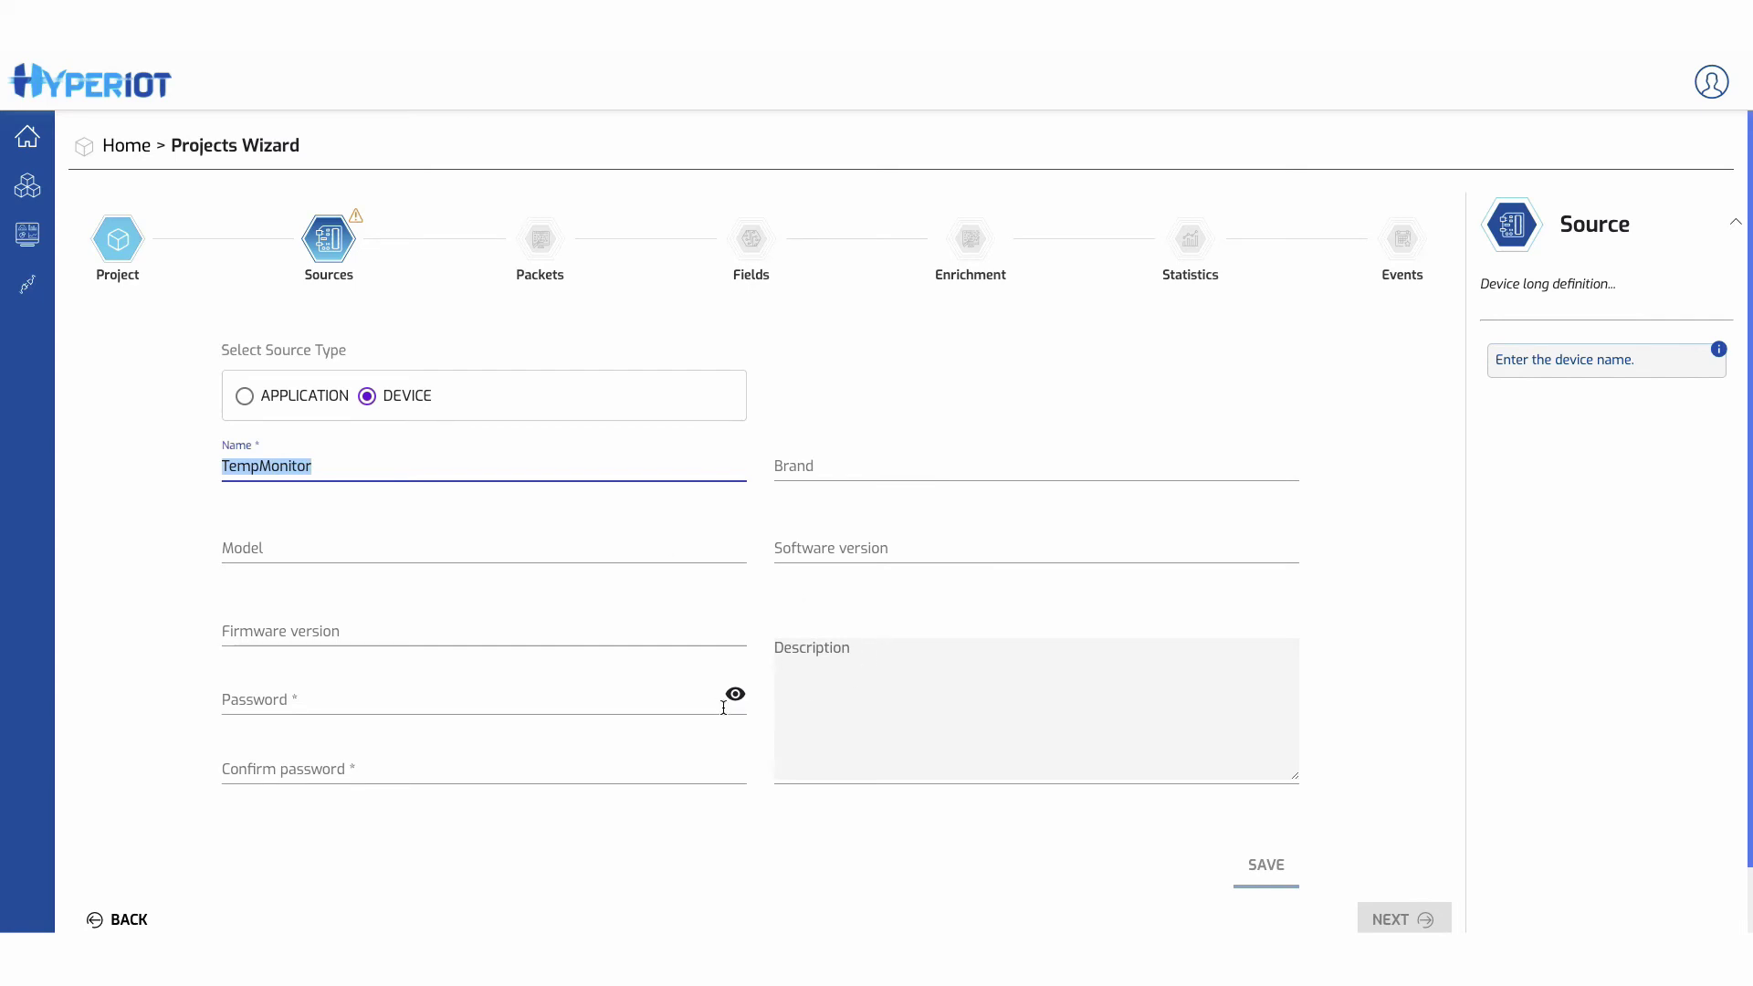
- Set and confirm the device password, then save the TempMonitor1 source and continue
left_click(735, 694)
left_click(509, 693)
key("ctrl+v")
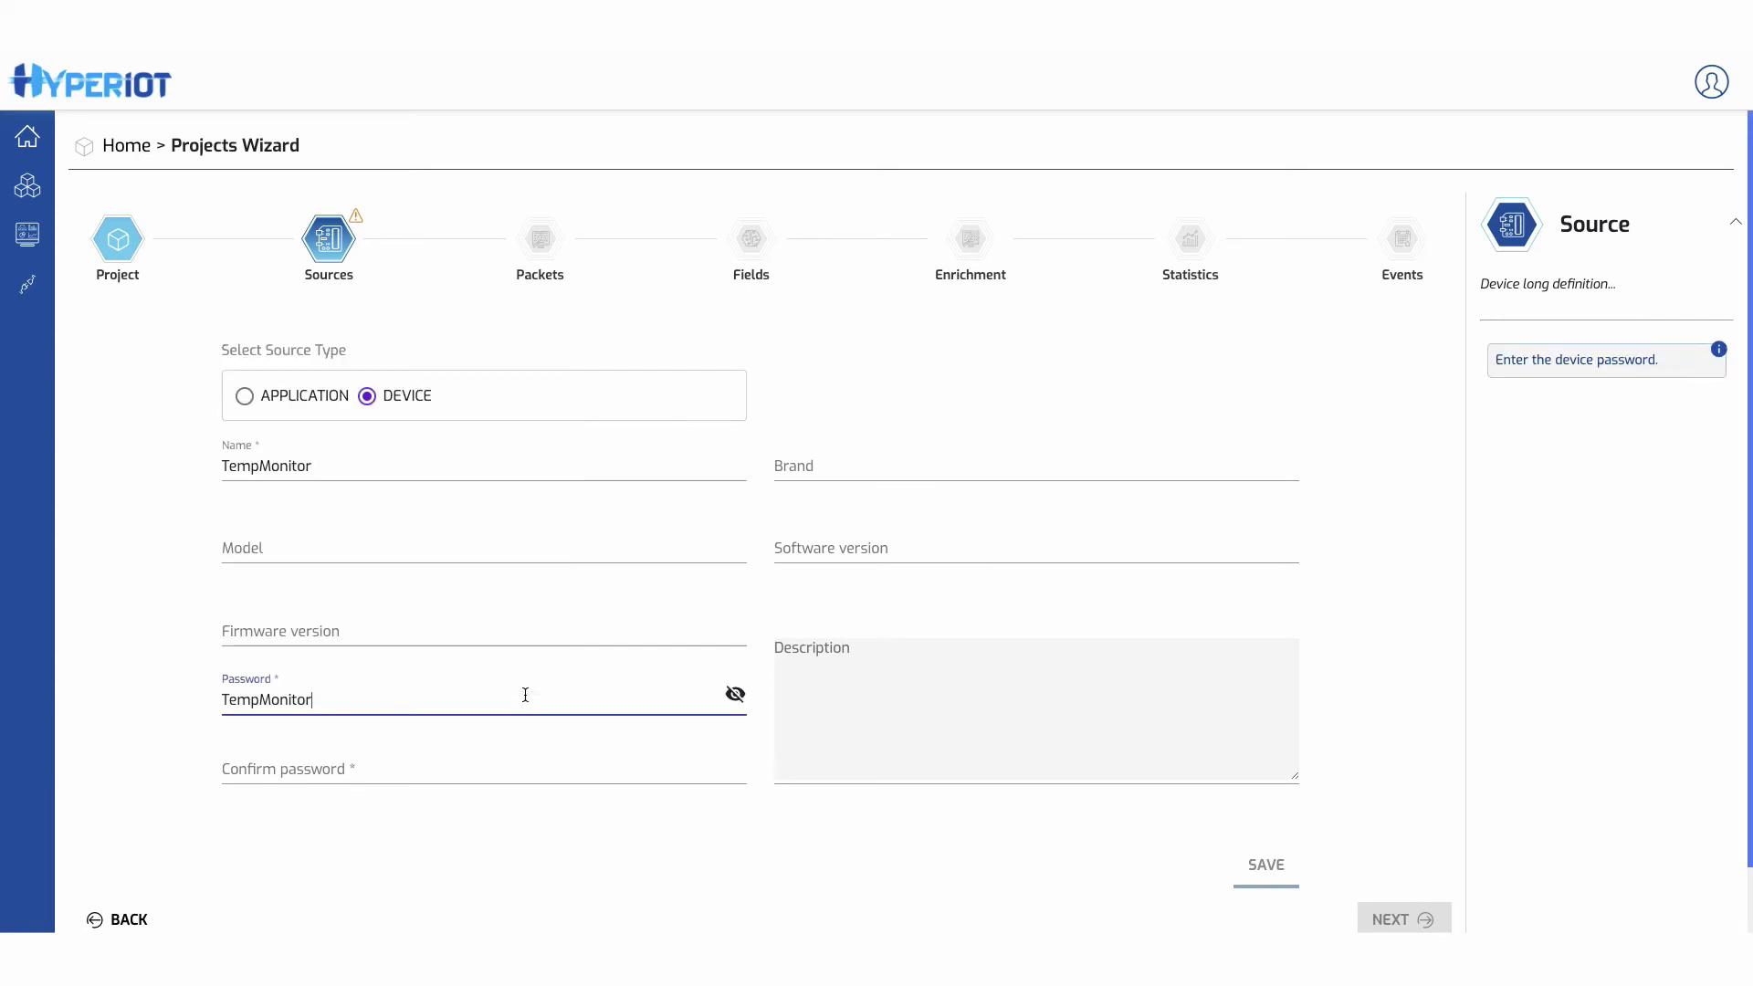
type("1_")
left_click(470, 769)
key("ctrl+v")
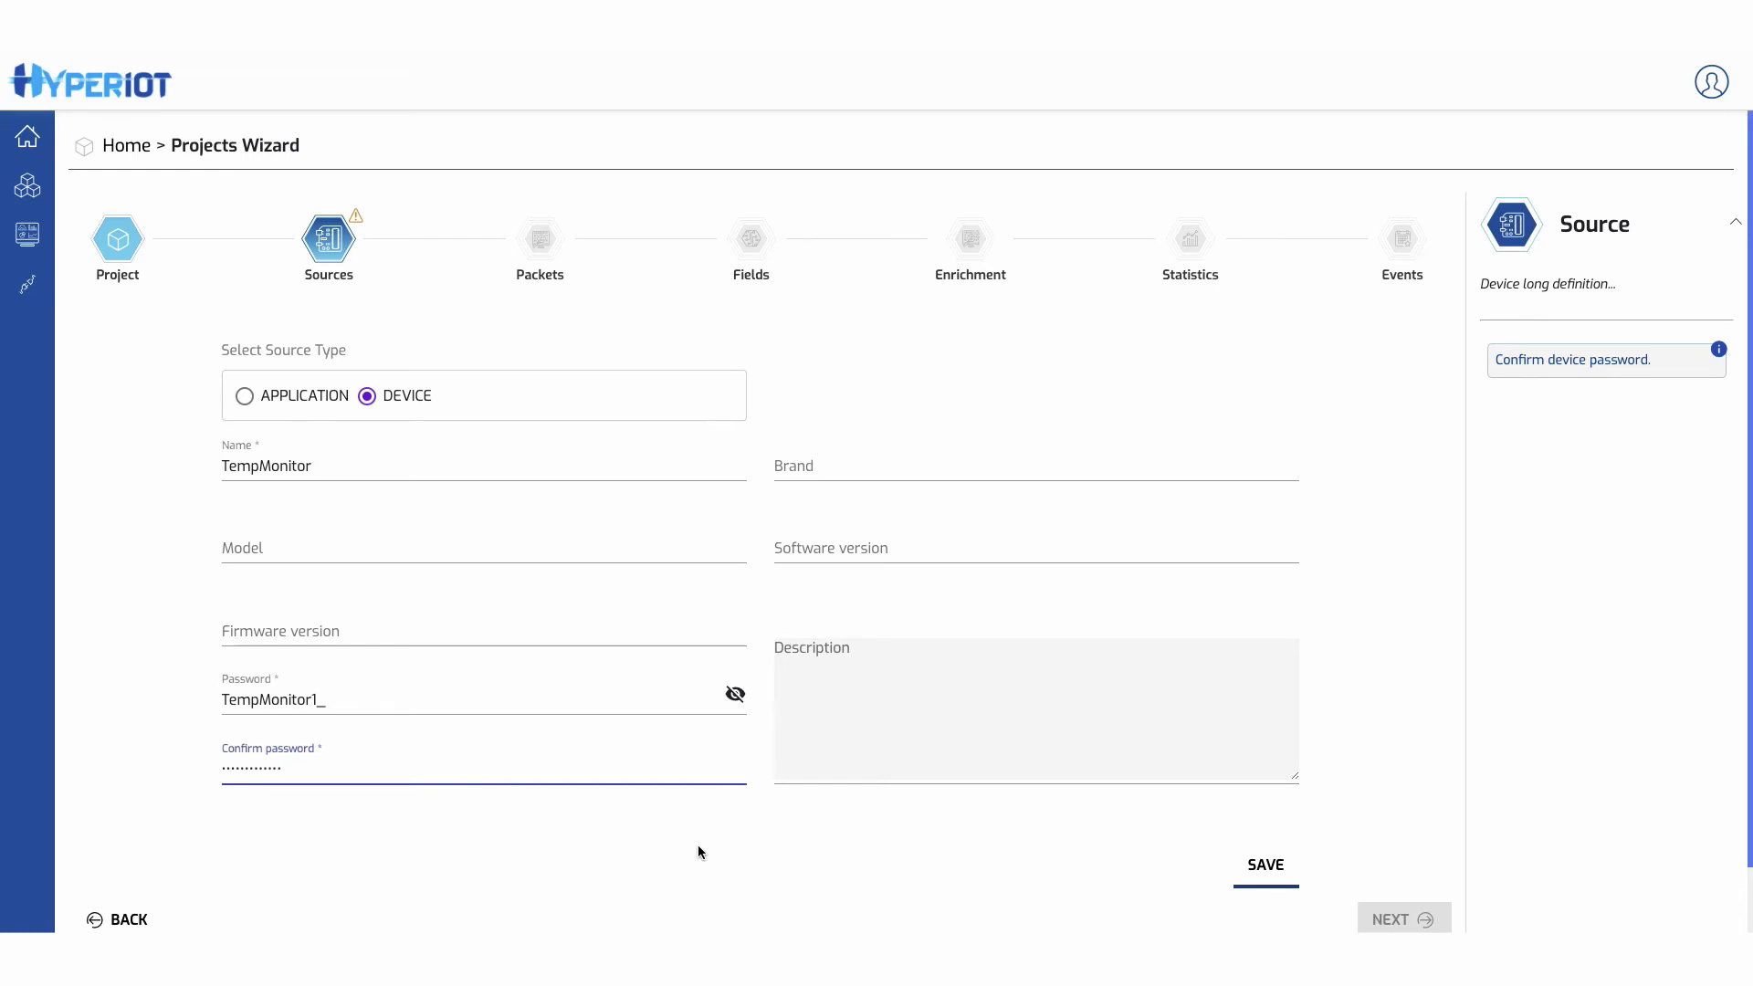
left_click(1265, 864)
left_click(1397, 920)
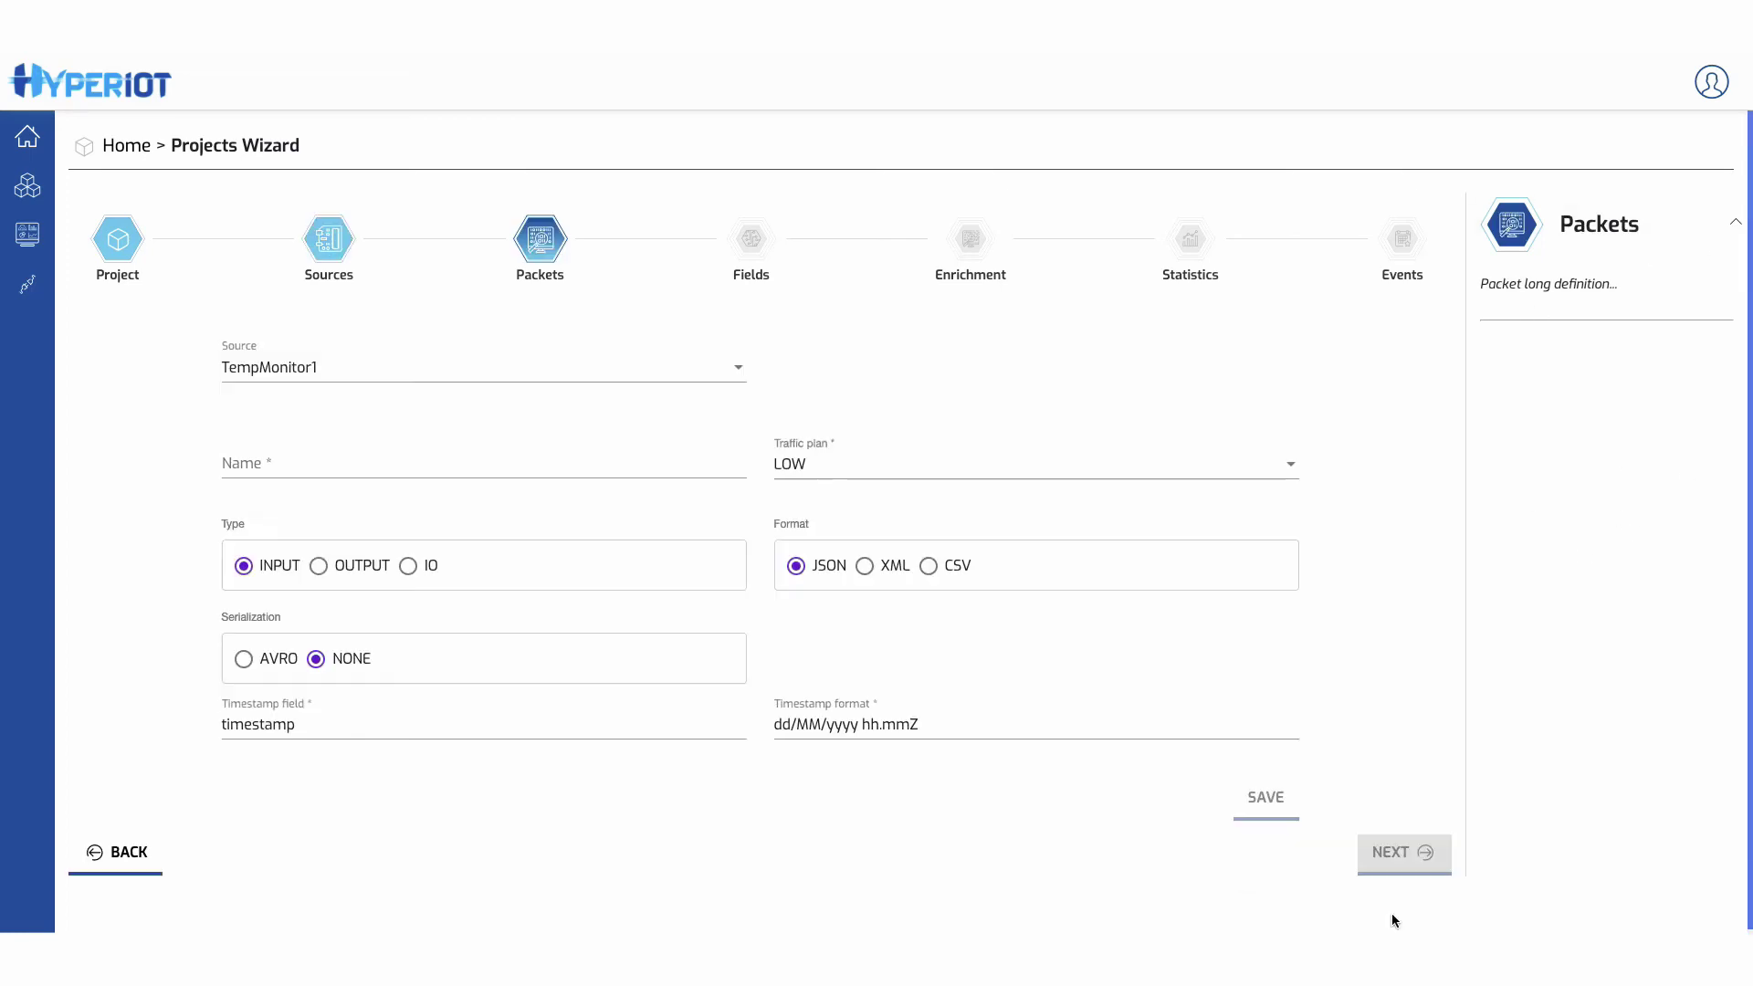
- Save a TempMonitorData packet for source TempMonitor1 with the LOW traffic plan
left_click(299, 375)
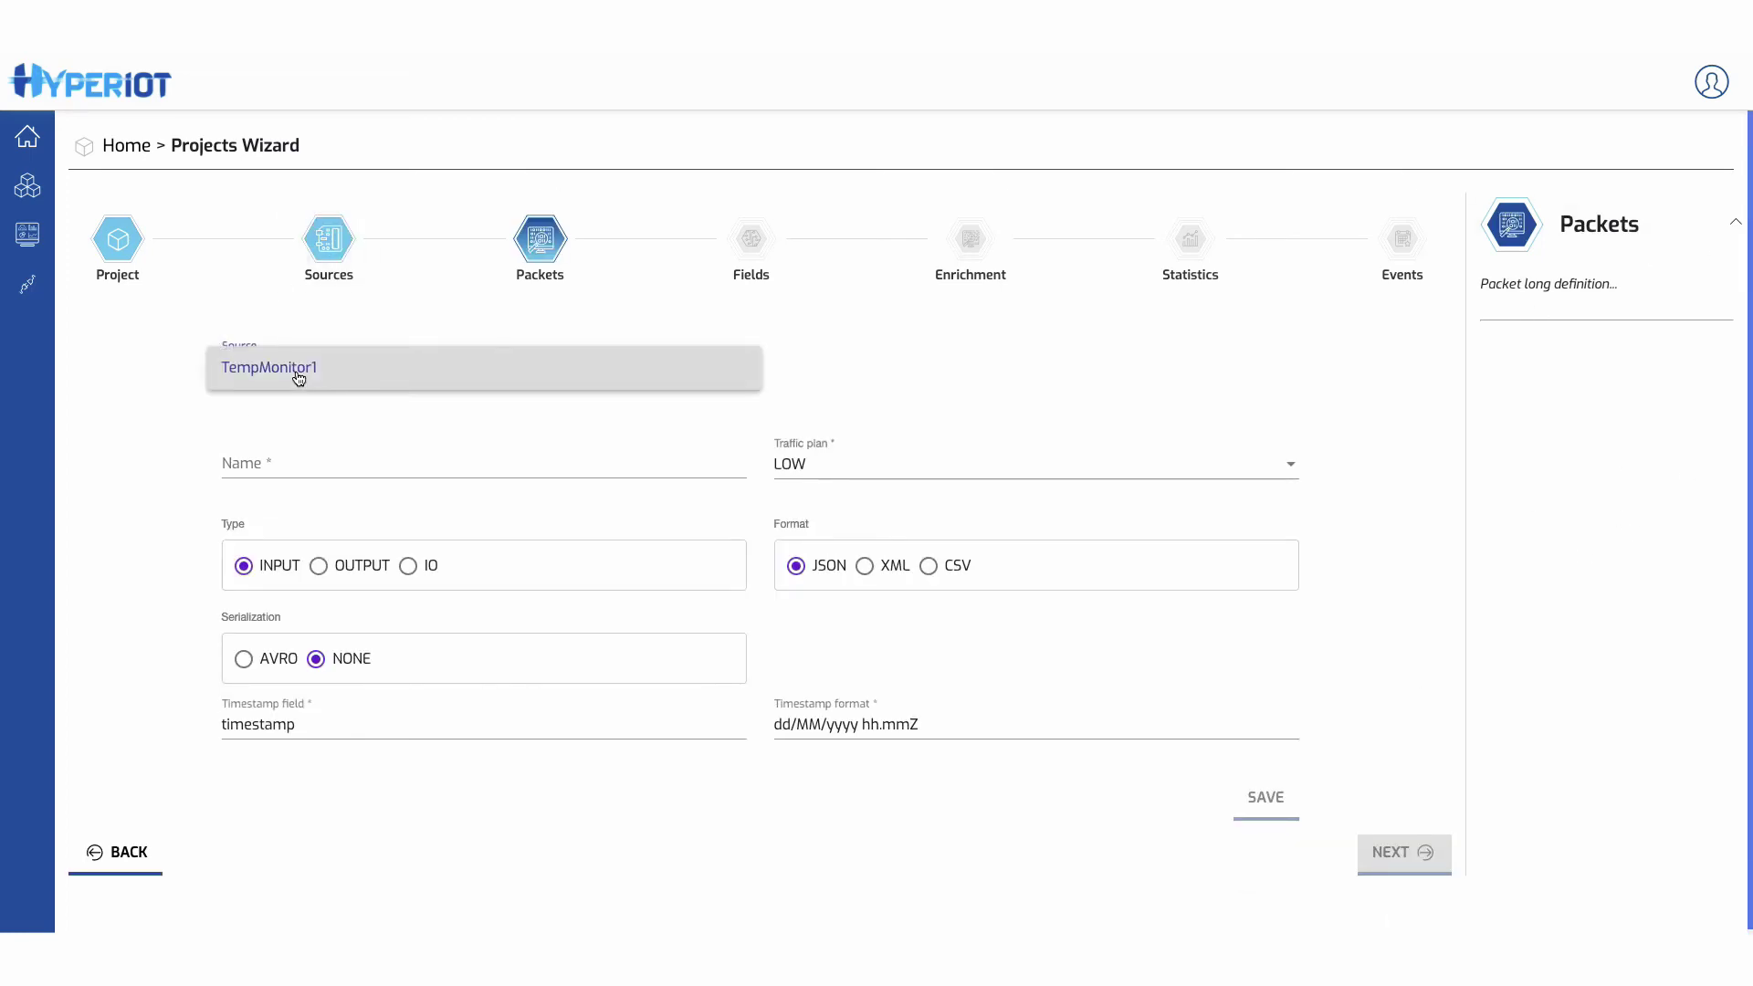
left_click(315, 465)
left_click(298, 462)
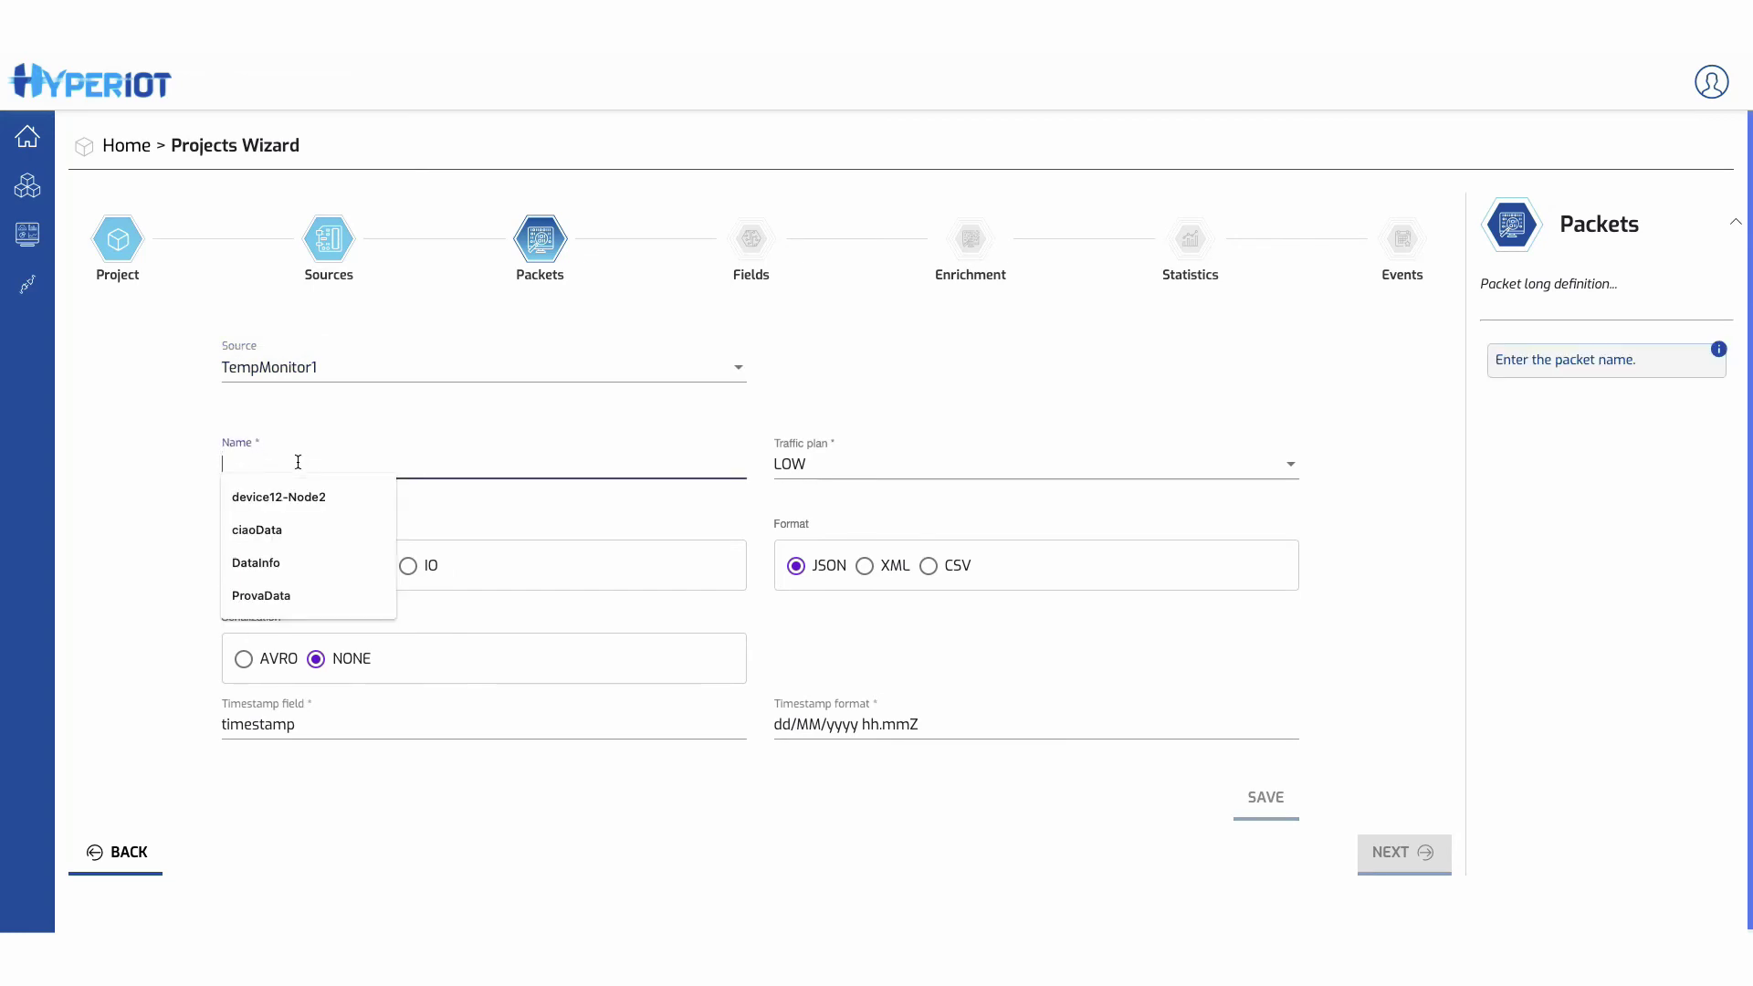
type("TempM")
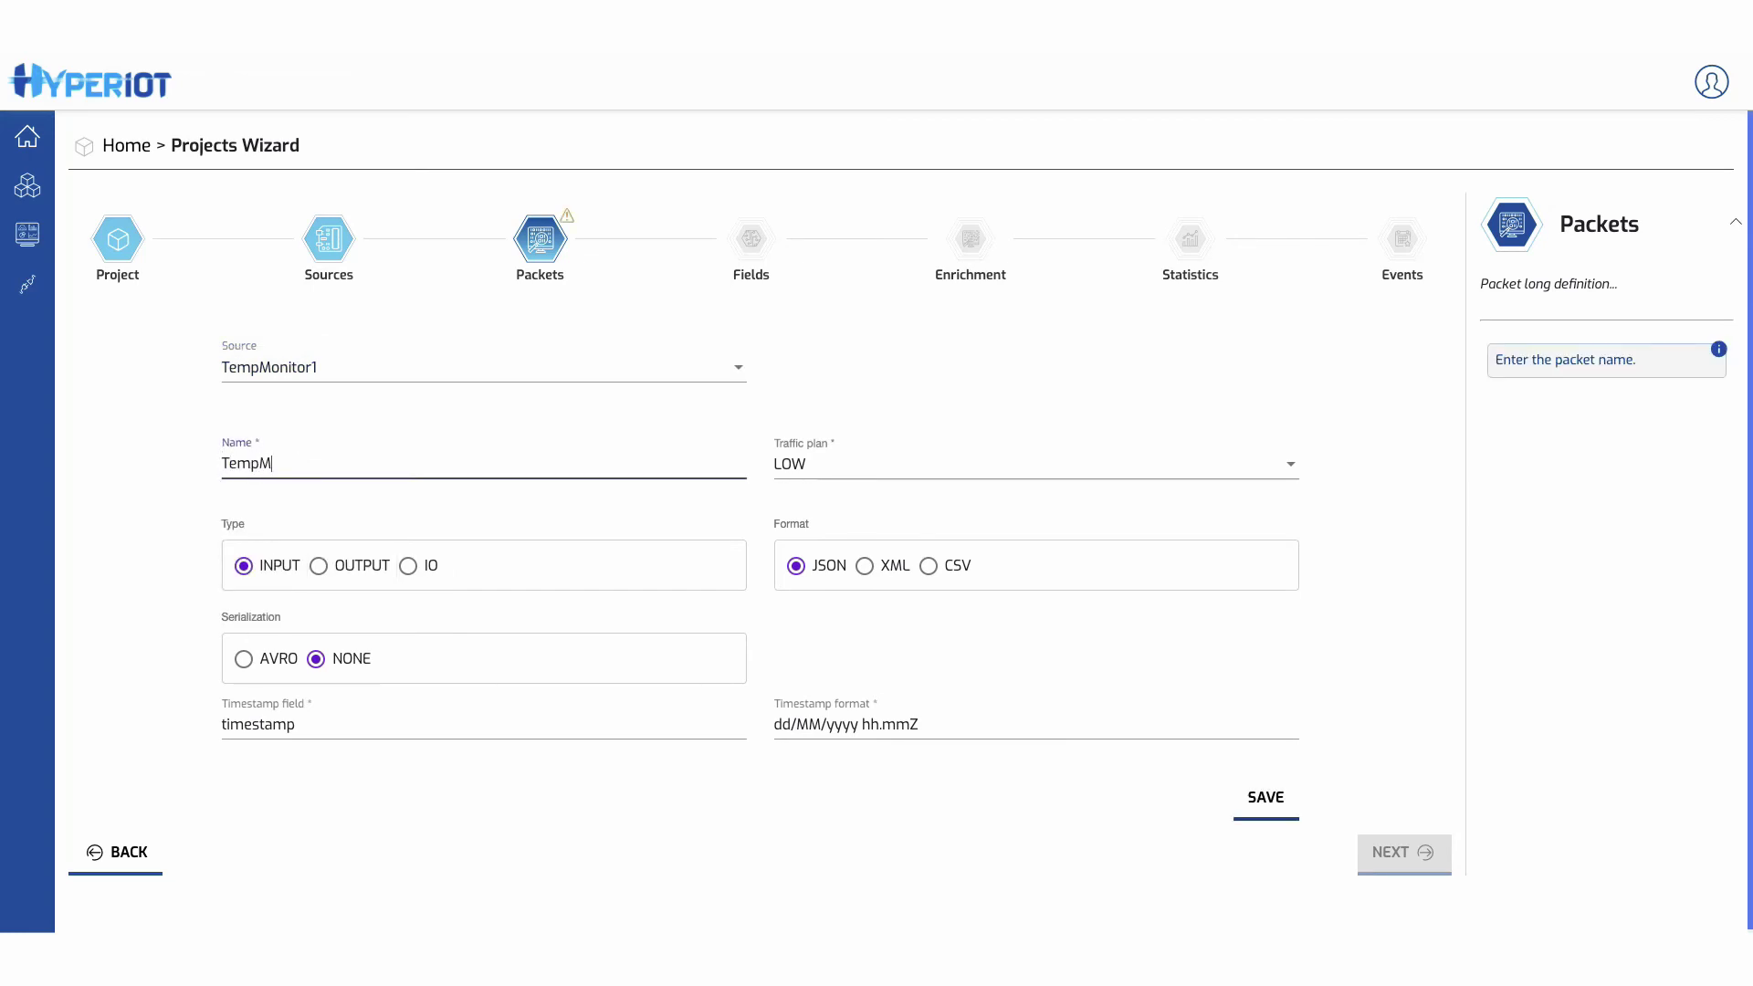
type("onitorData")
left_click(830, 465)
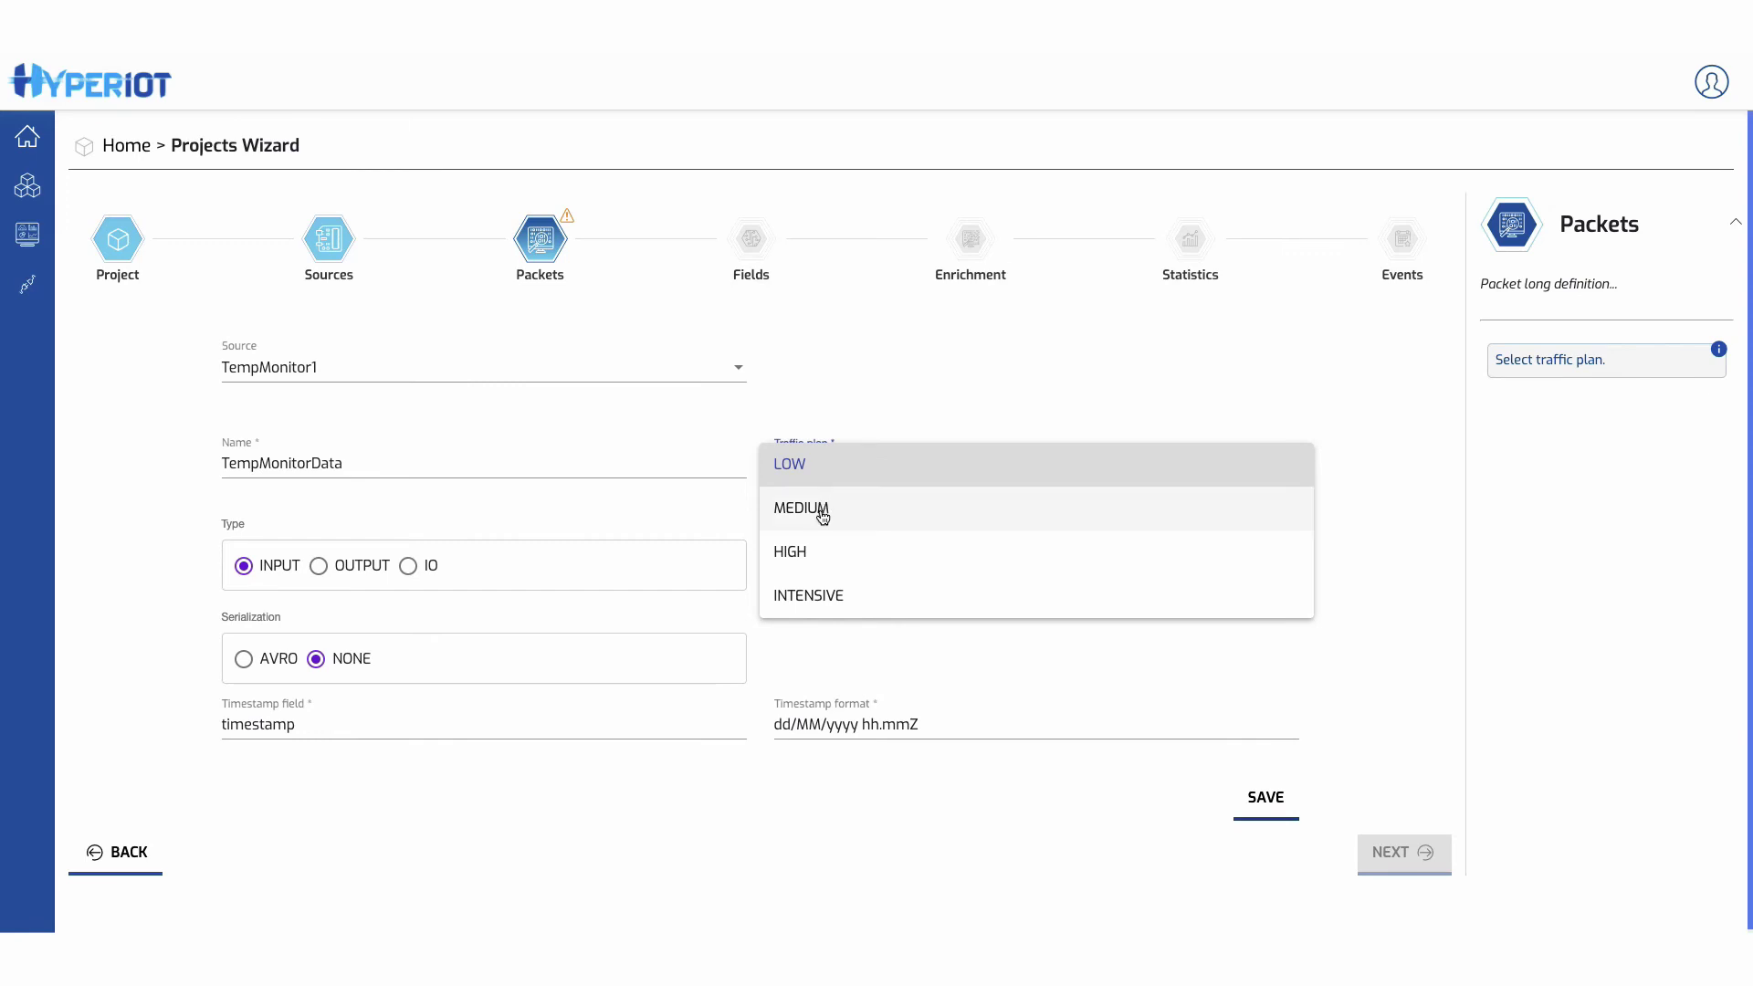
left_click(626, 508)
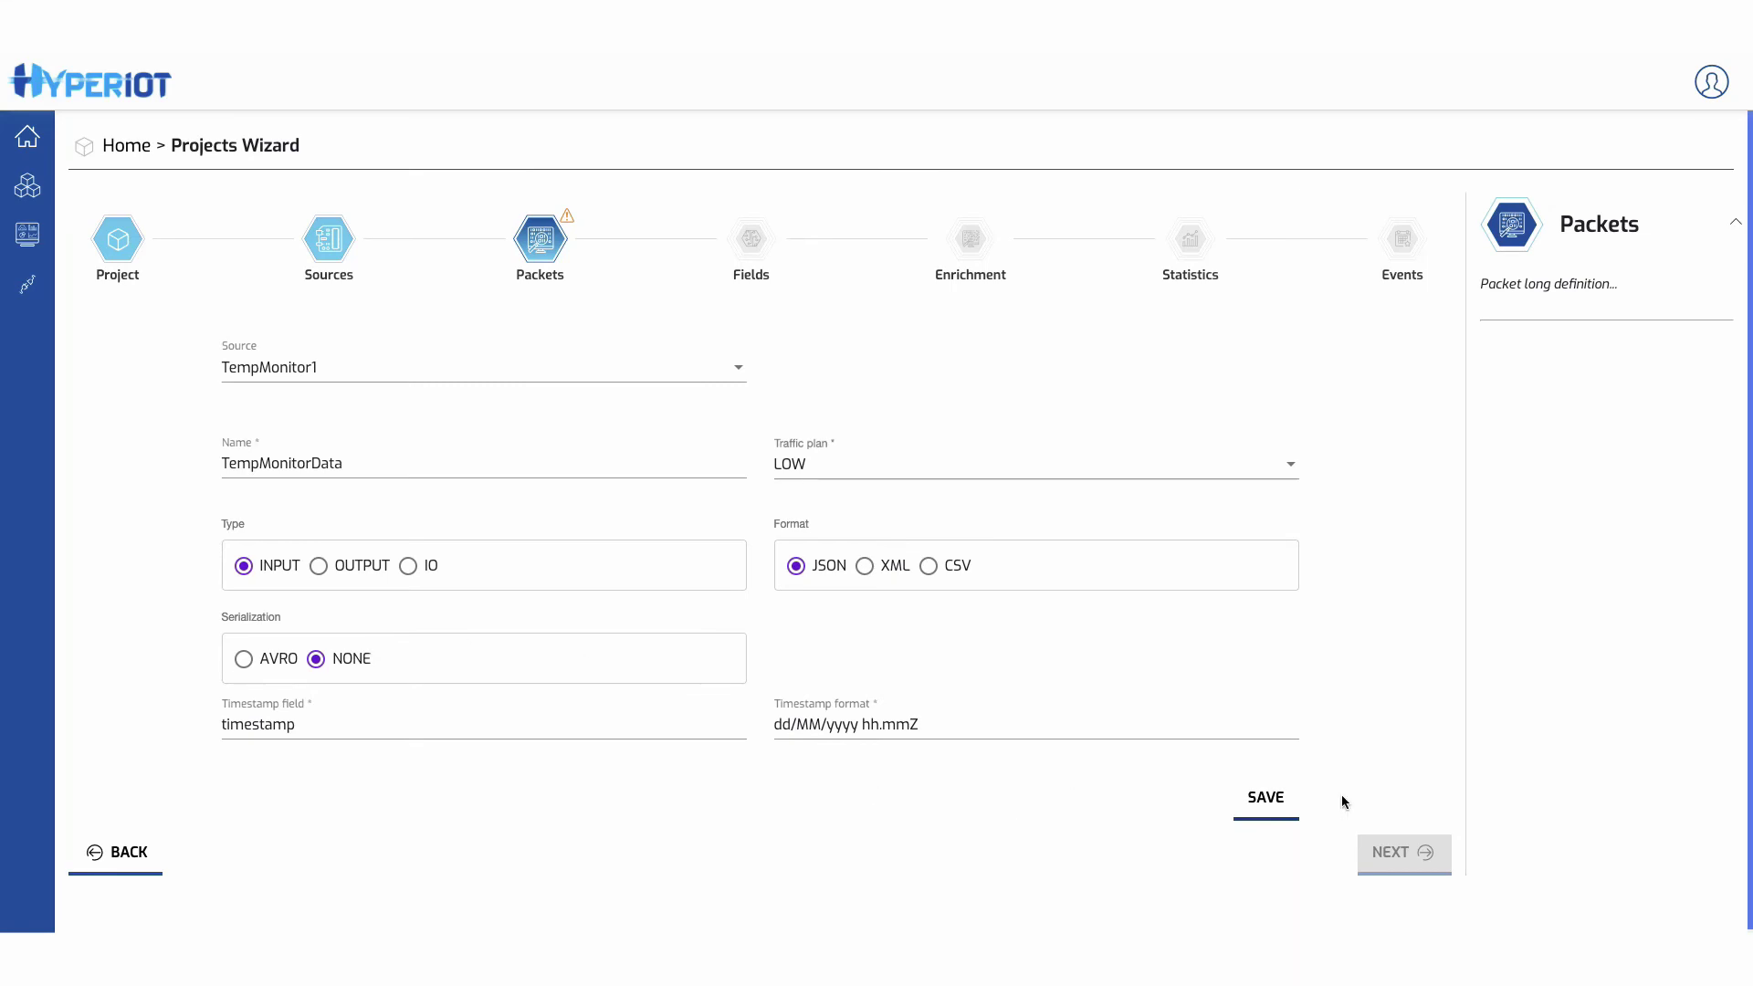
left_click(1267, 800)
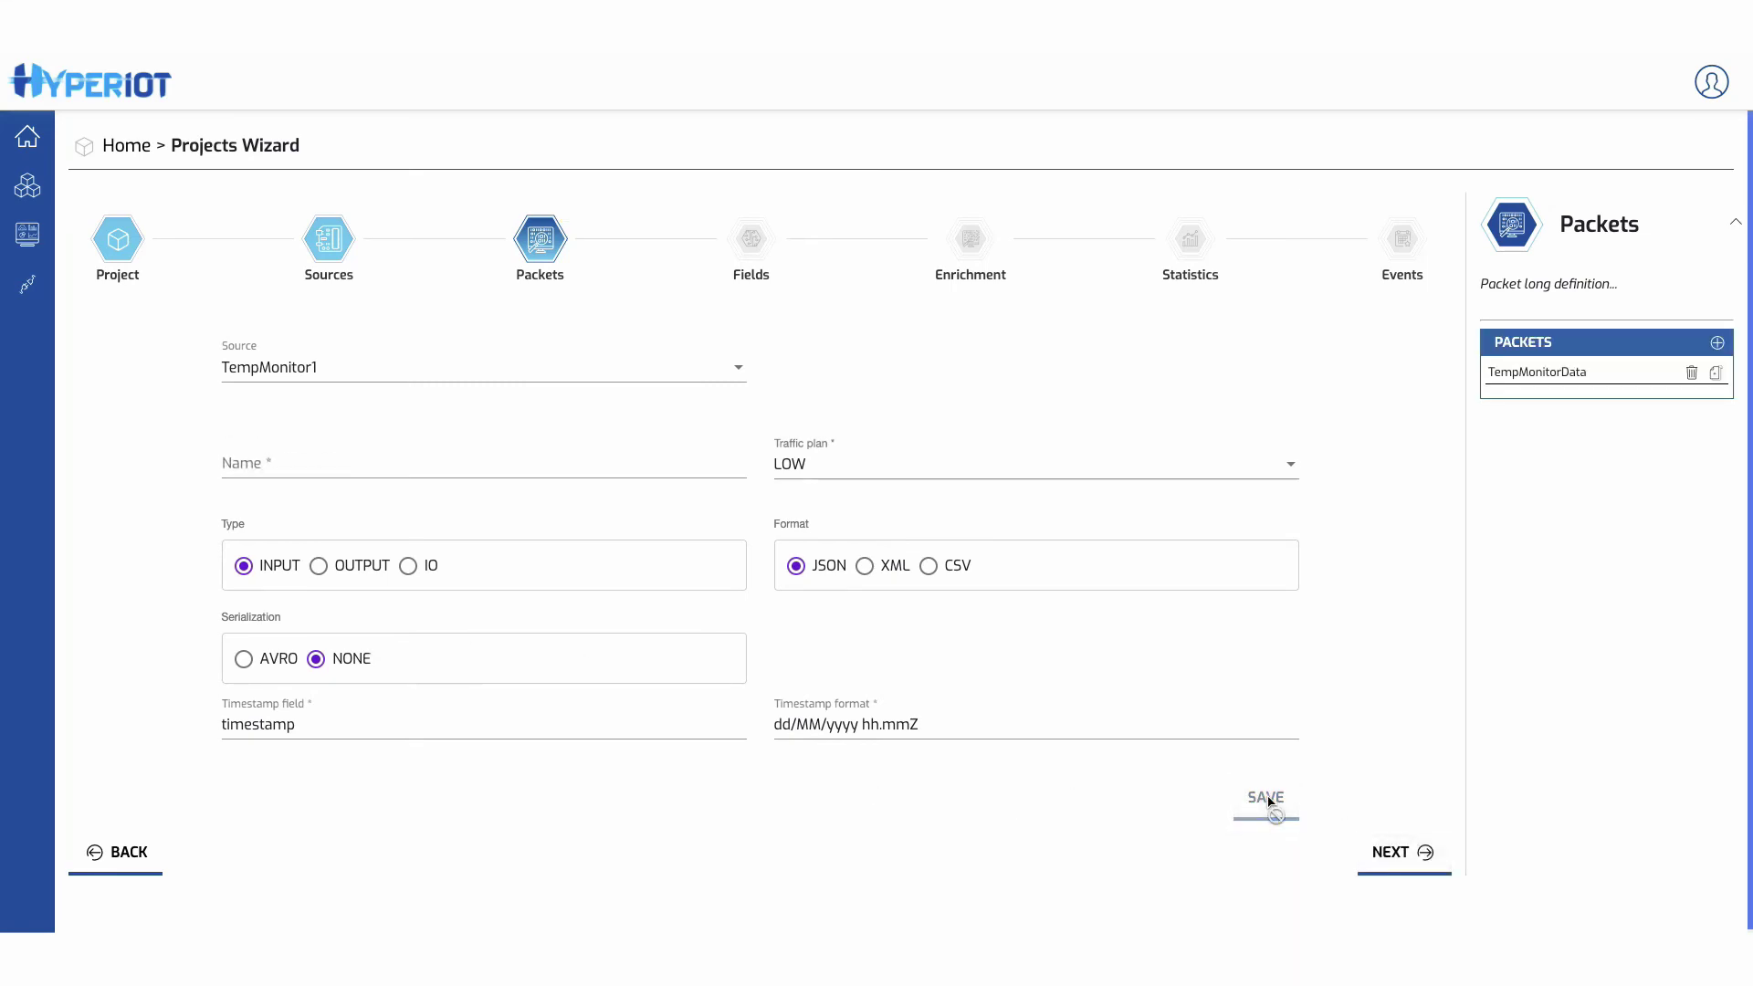
left_click(1406, 853)
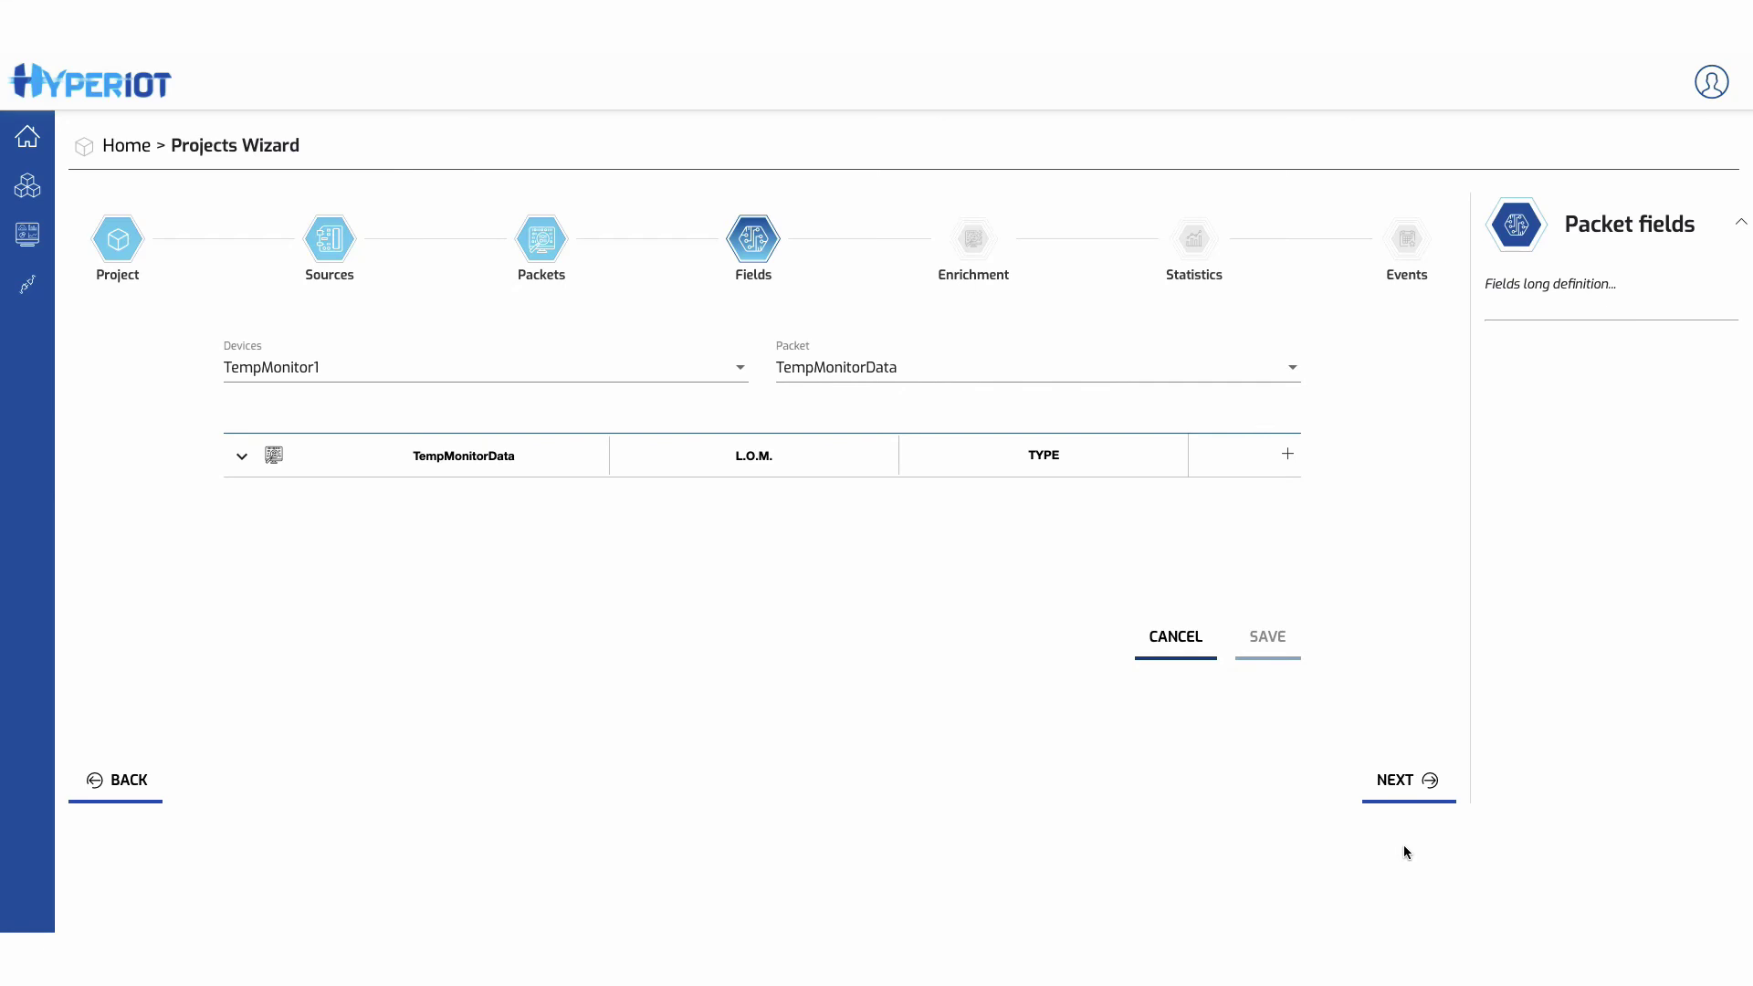
- Add a DOUBLE 'temperature' field measuring temperature in °C
left_click(1287, 454)
left_click(516, 529)
type("temperature")
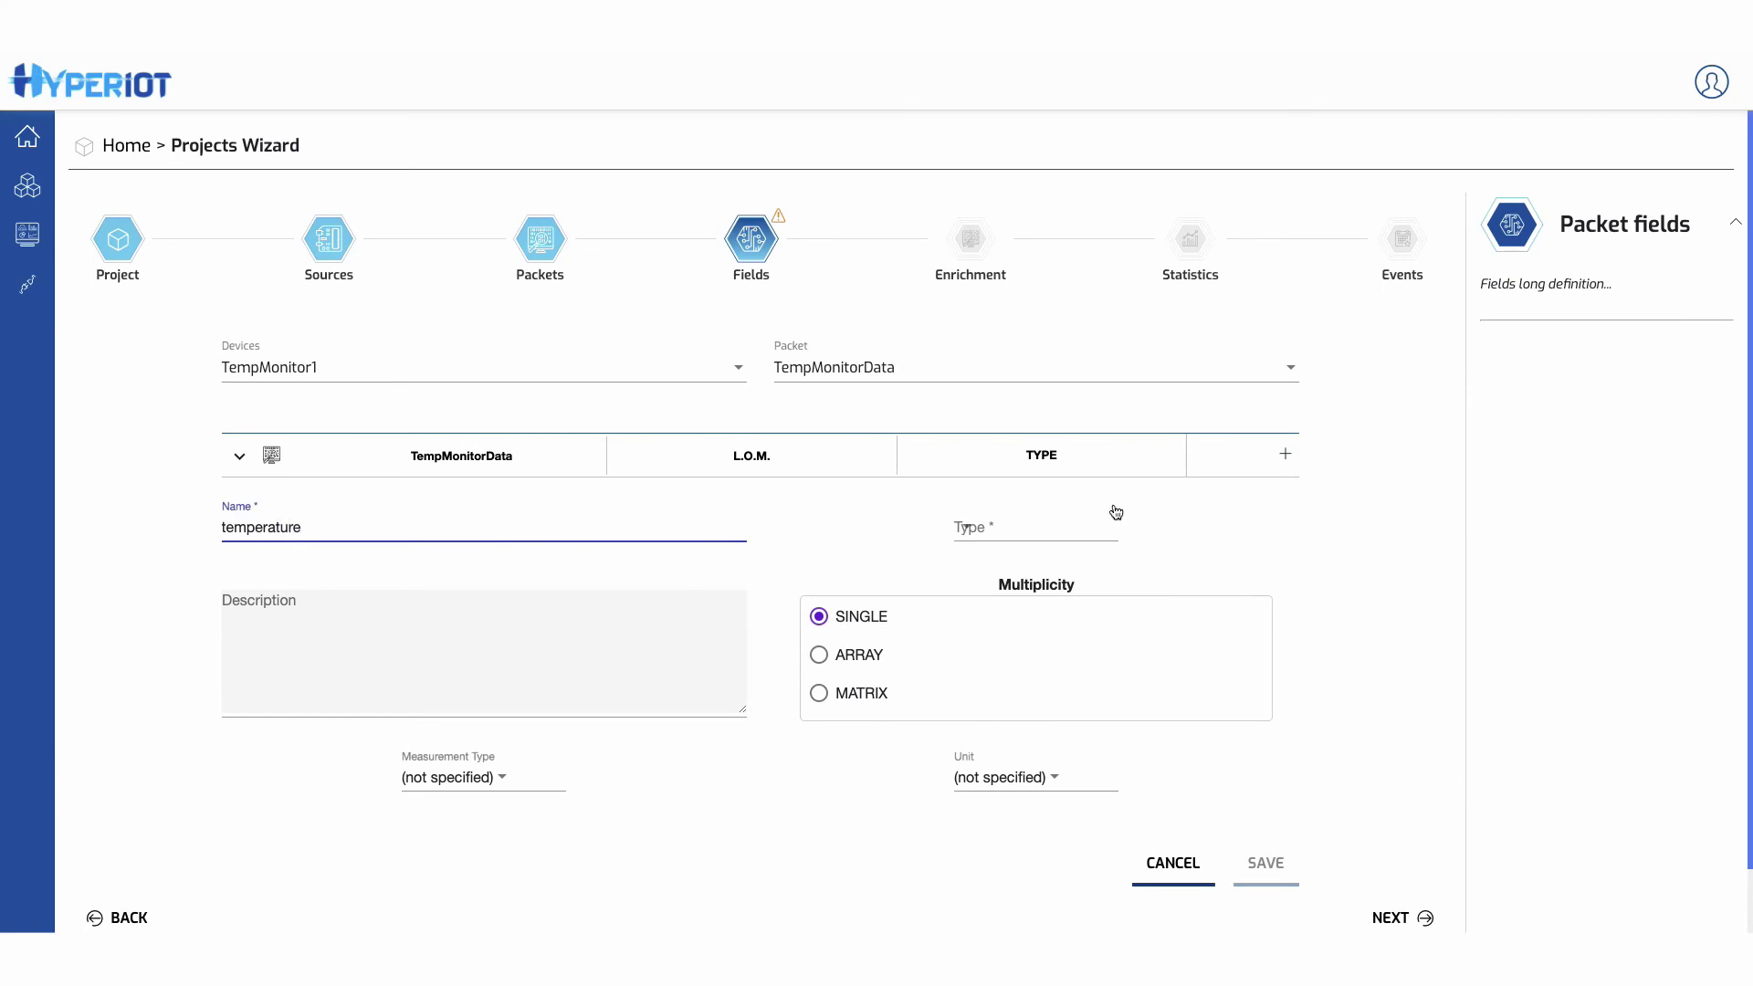
left_click(1017, 526)
left_click(989, 606)
left_click(550, 777)
scroll(504, 779, "down", 10)
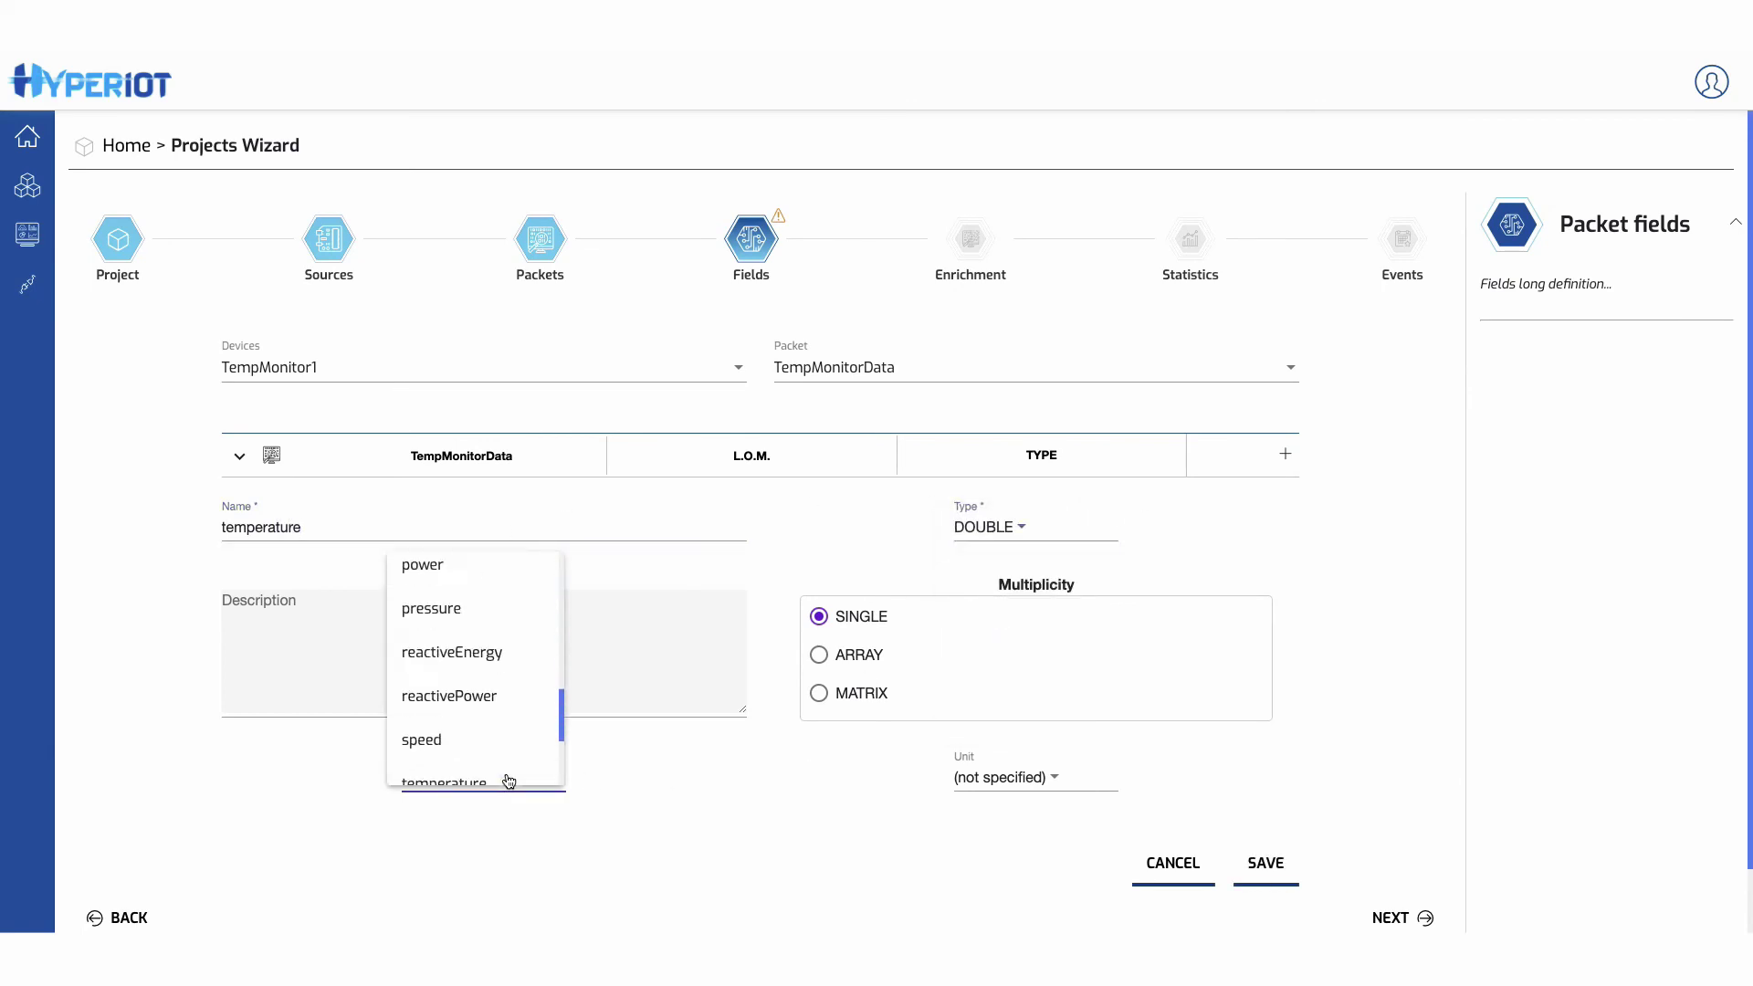
left_click(520, 593)
left_click(1054, 779)
left_click(1012, 628)
left_click(1258, 867)
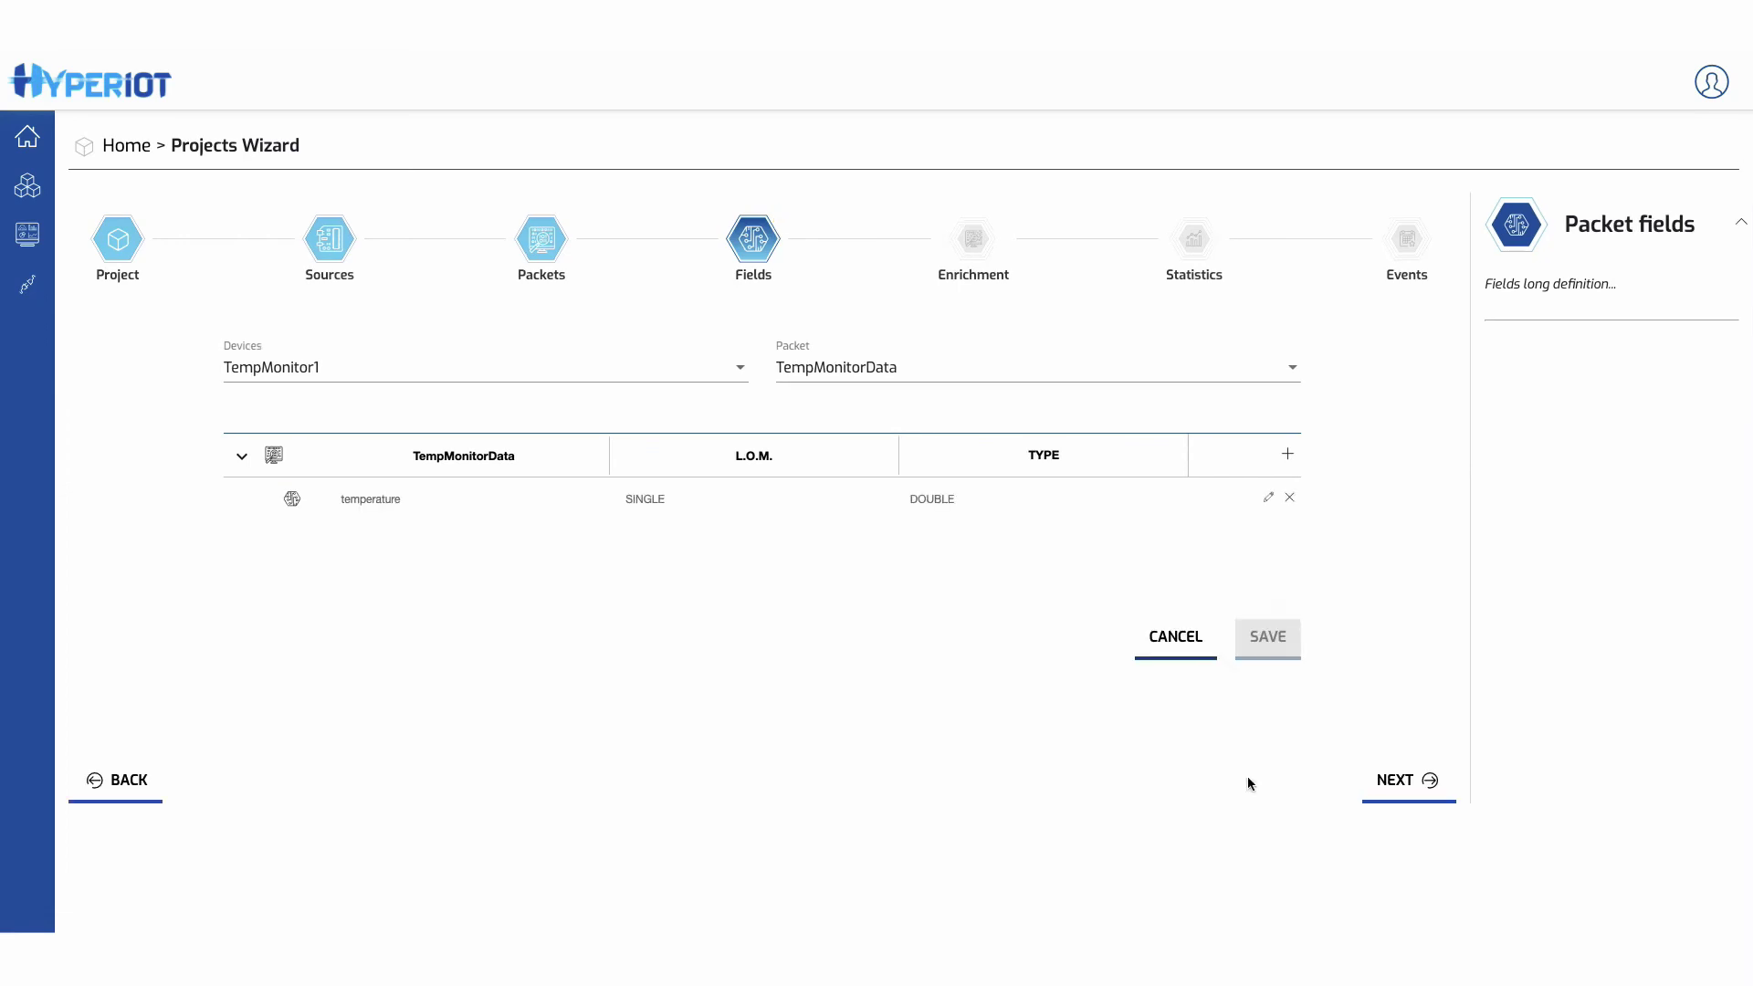
- Add a DOUBLE 'humidity' field and finish the Fields step
left_click(1285, 454)
left_click(347, 589)
type("humidity")
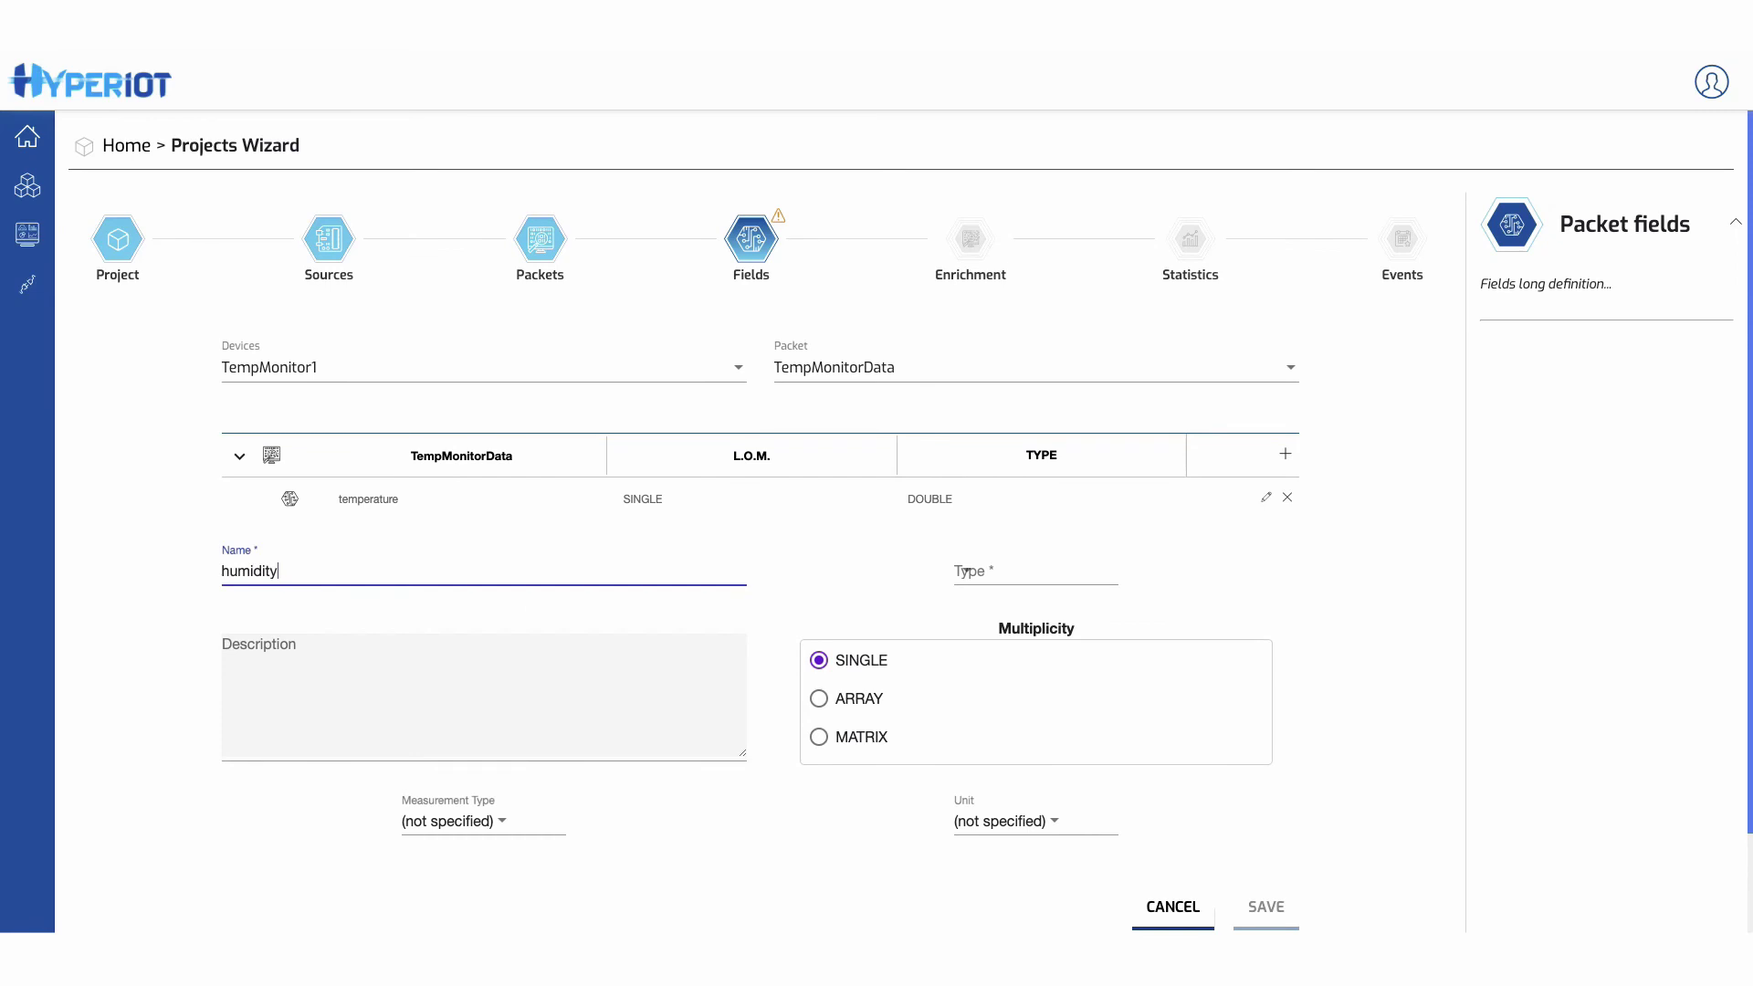
left_click(1065, 564)
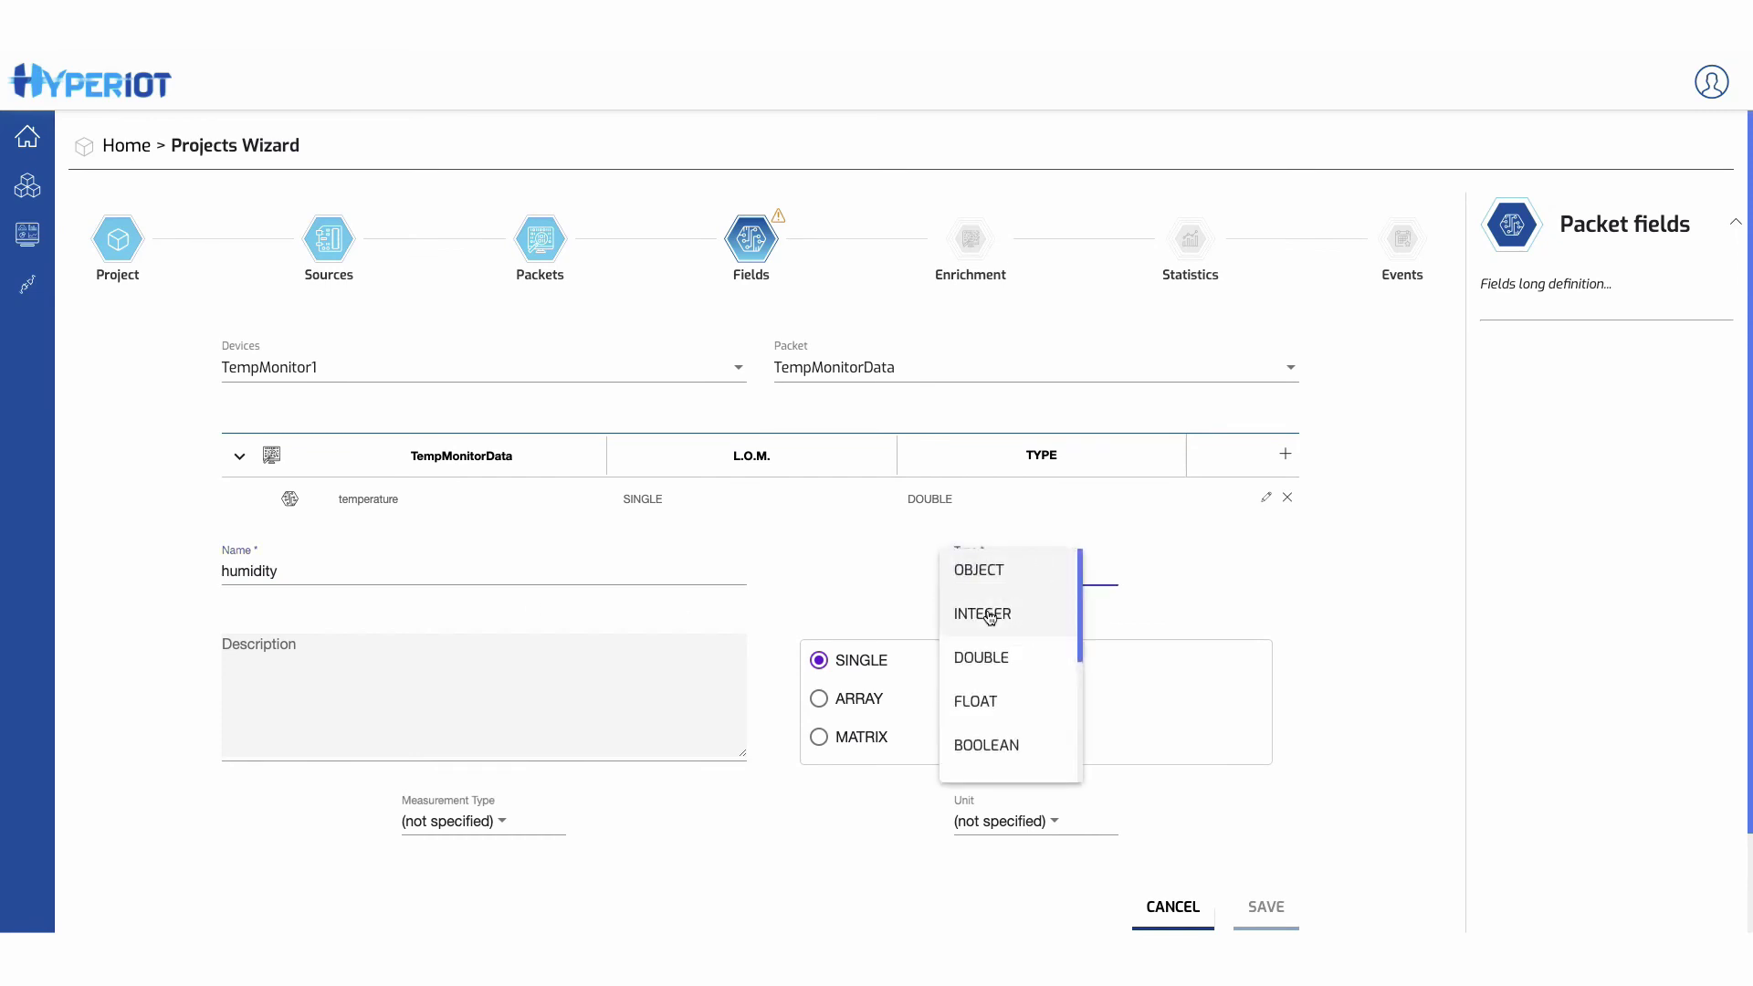
left_click(977, 652)
left_click(1264, 906)
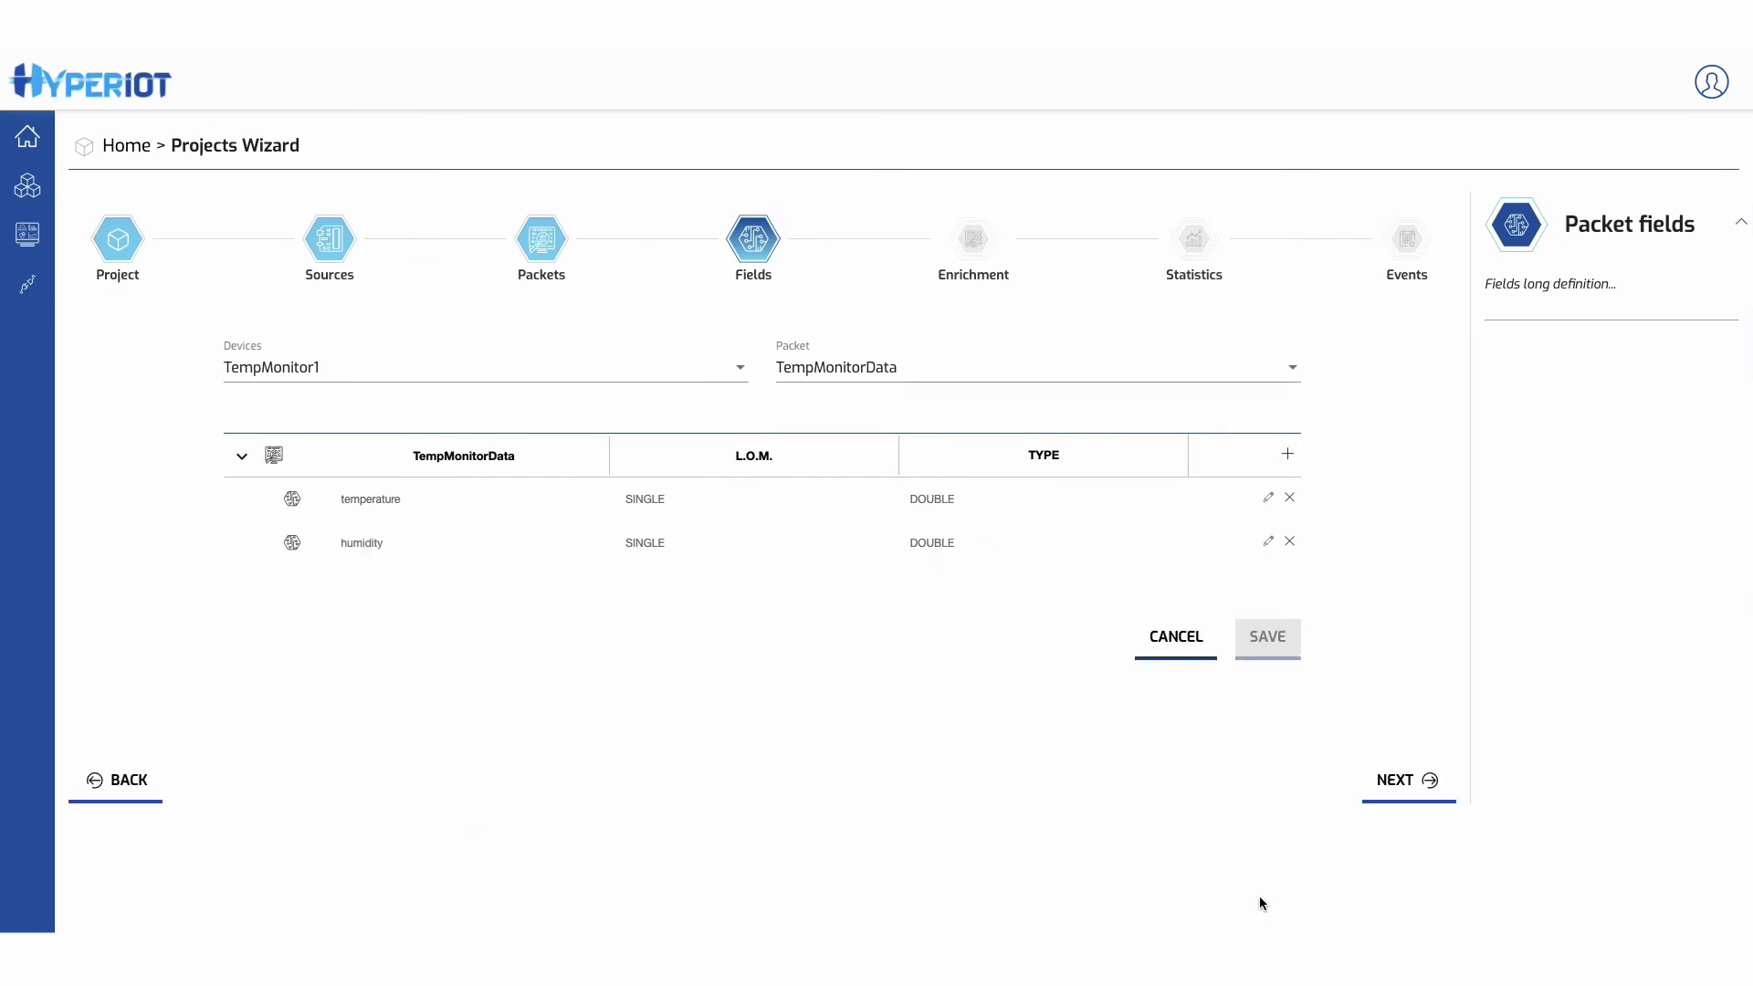
left_click(1420, 783)
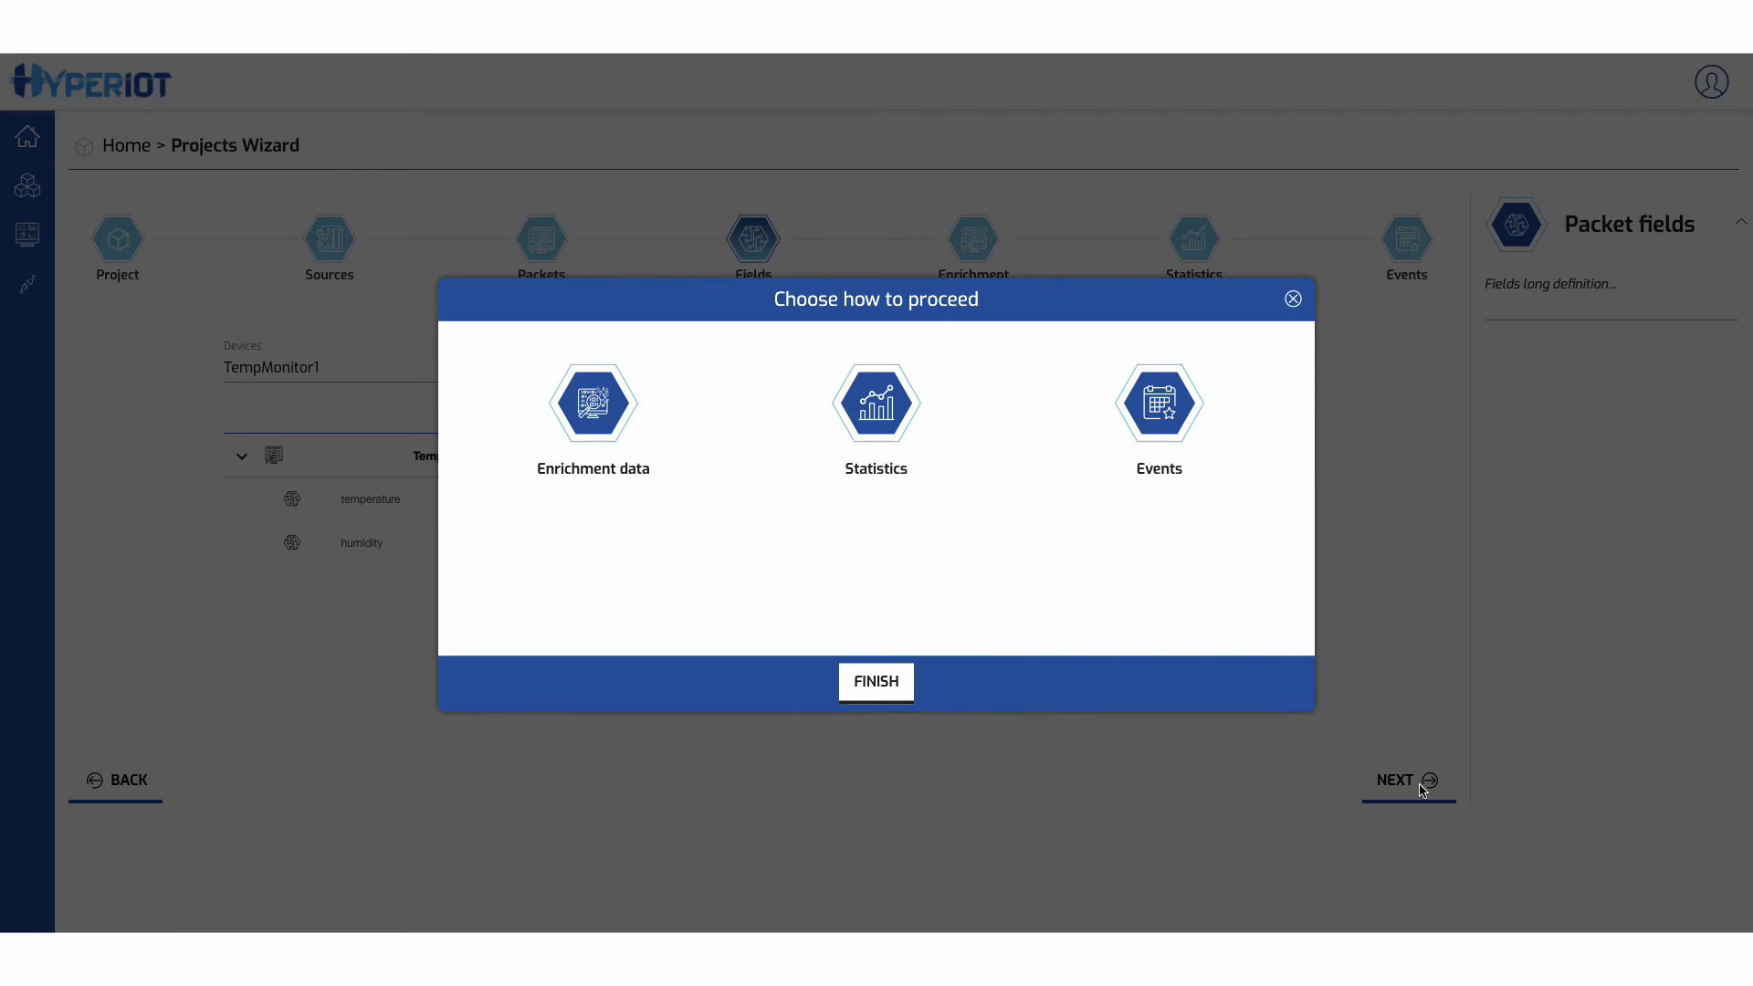
- Start an enrichment named 'Add tag Hot' with rule type Tags
left_click(616, 418)
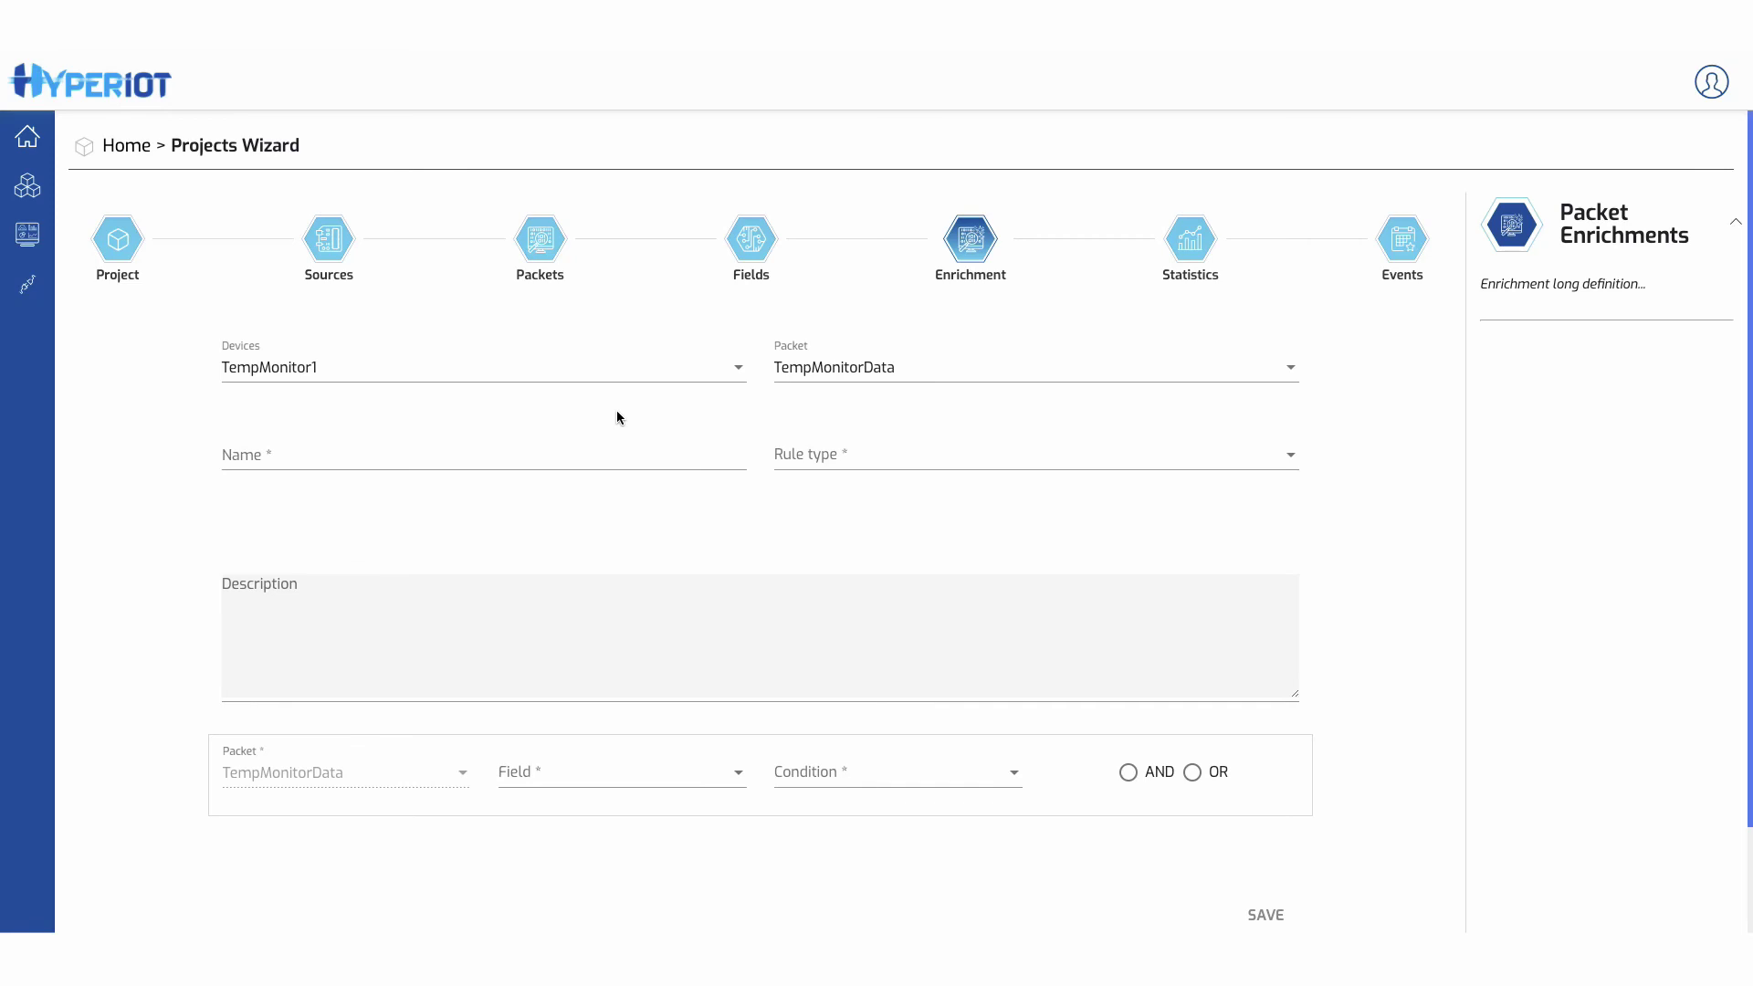
left_click(875, 457)
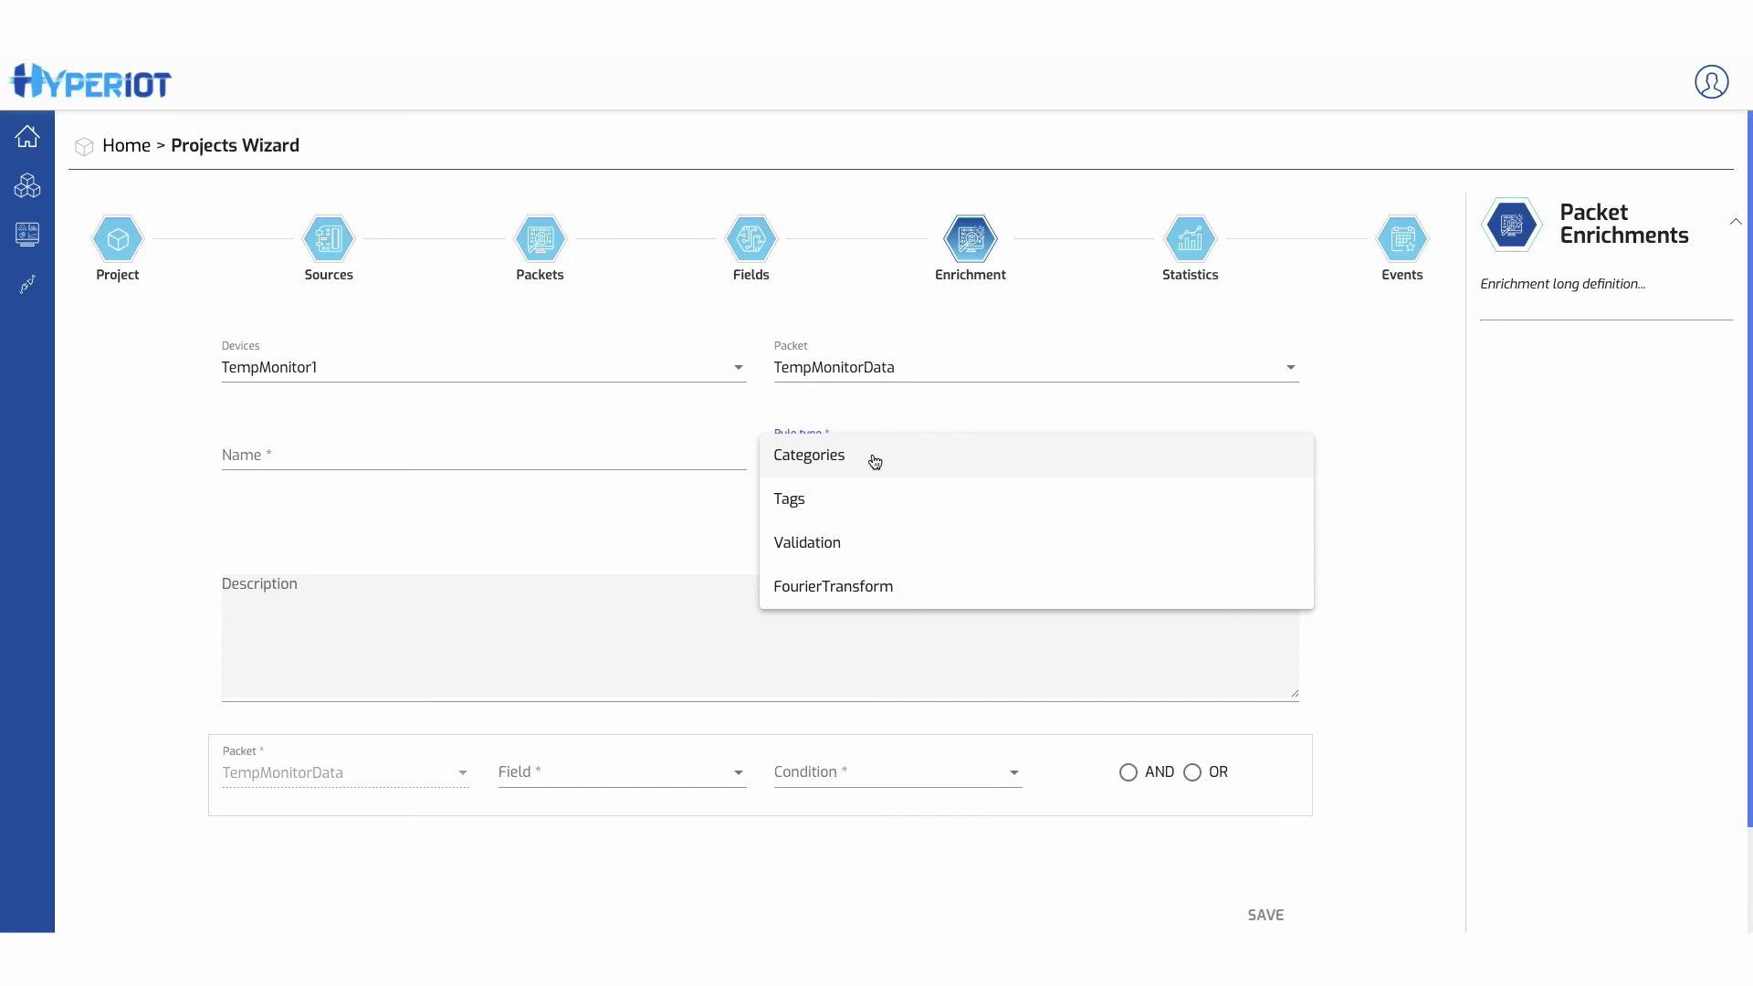
left_click(405, 453)
left_click(357, 455)
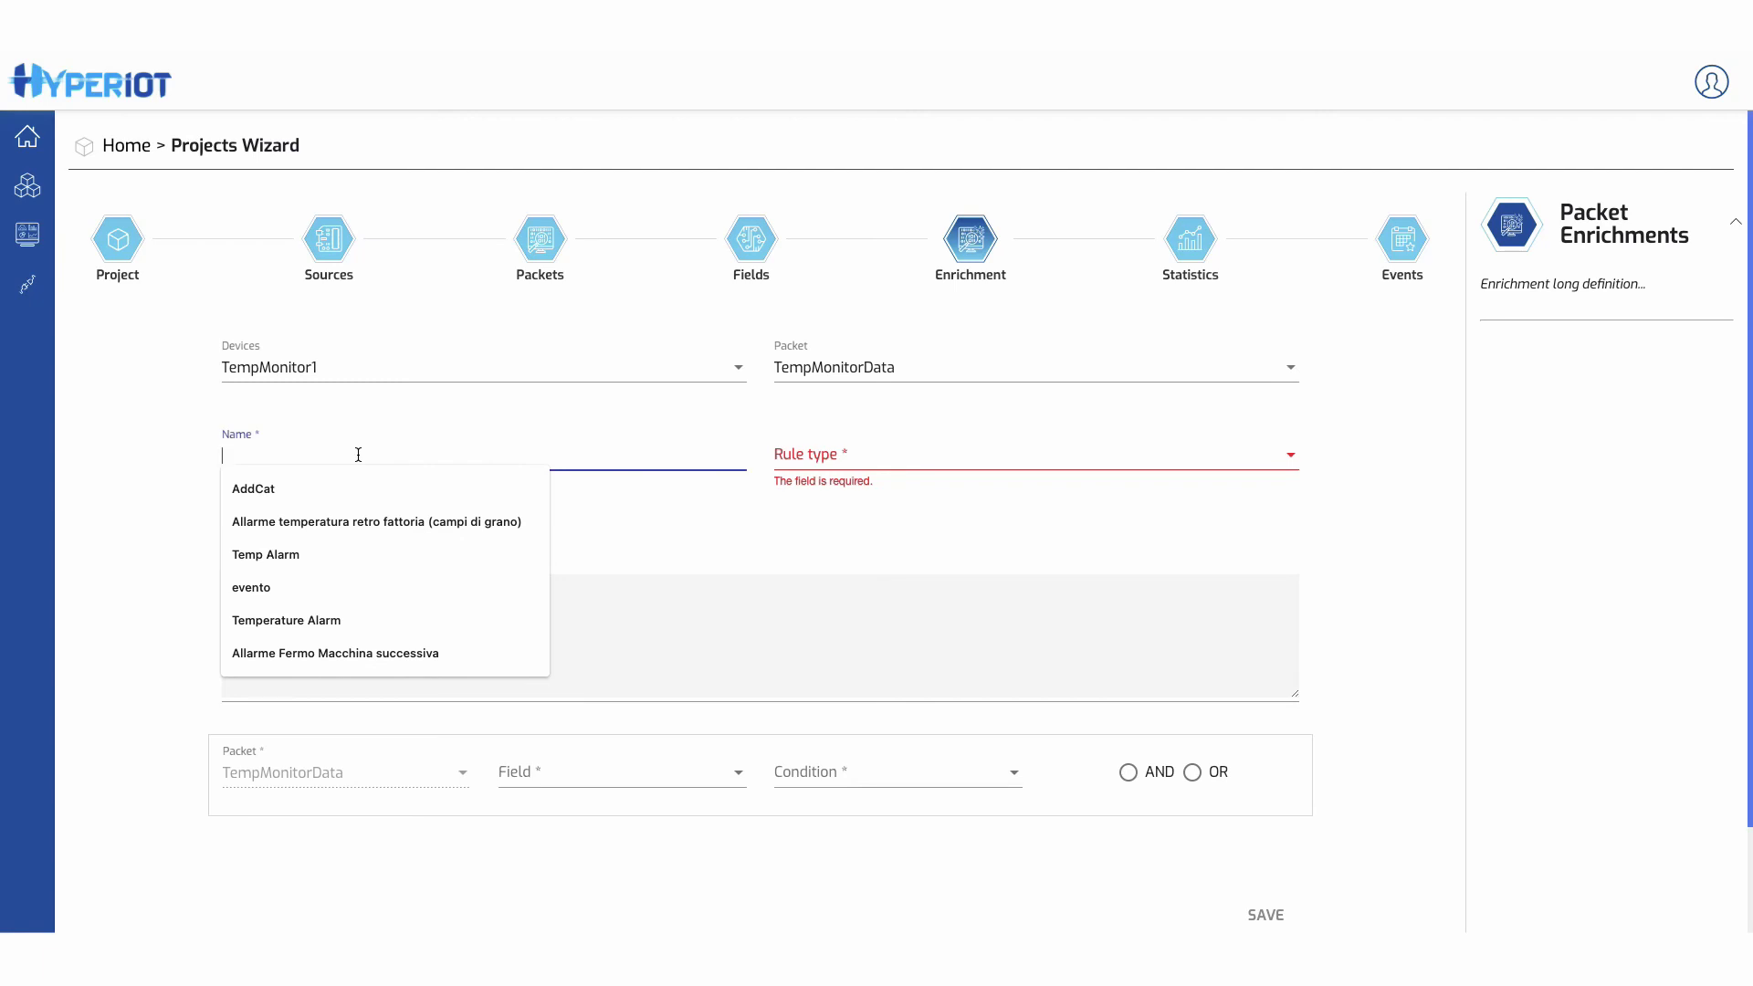
type("Add tag Hot")
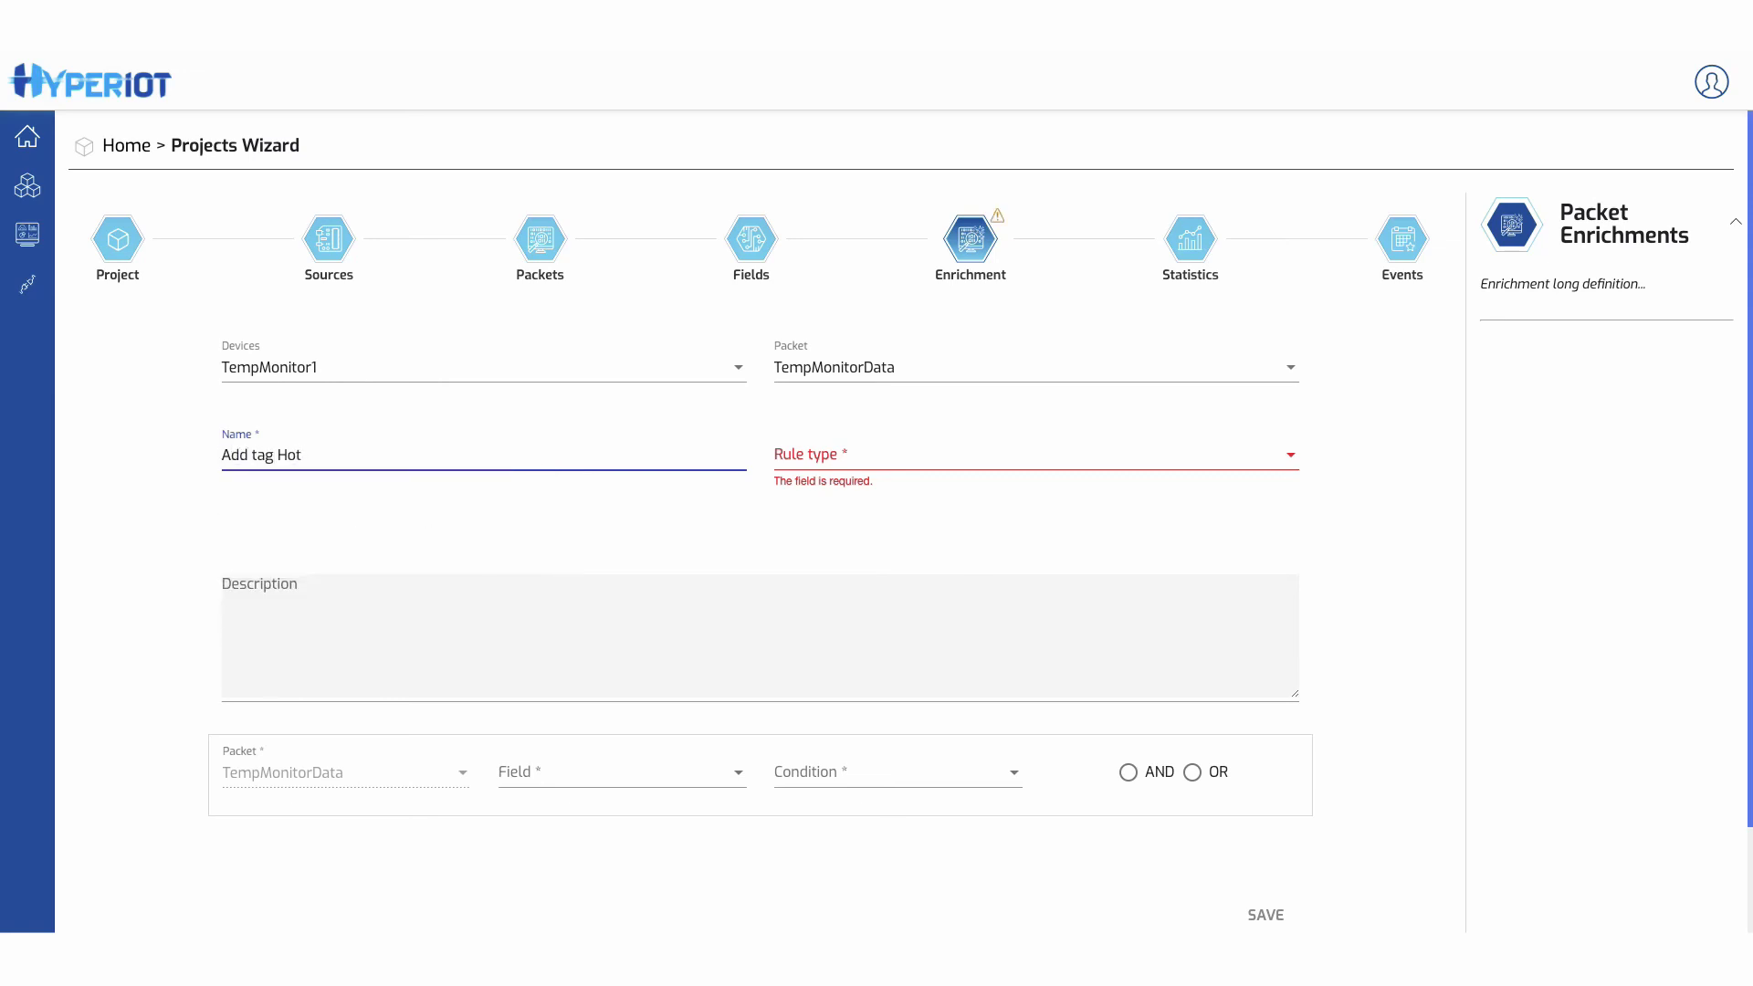
left_click(818, 461)
left_click(611, 561)
left_click(882, 467)
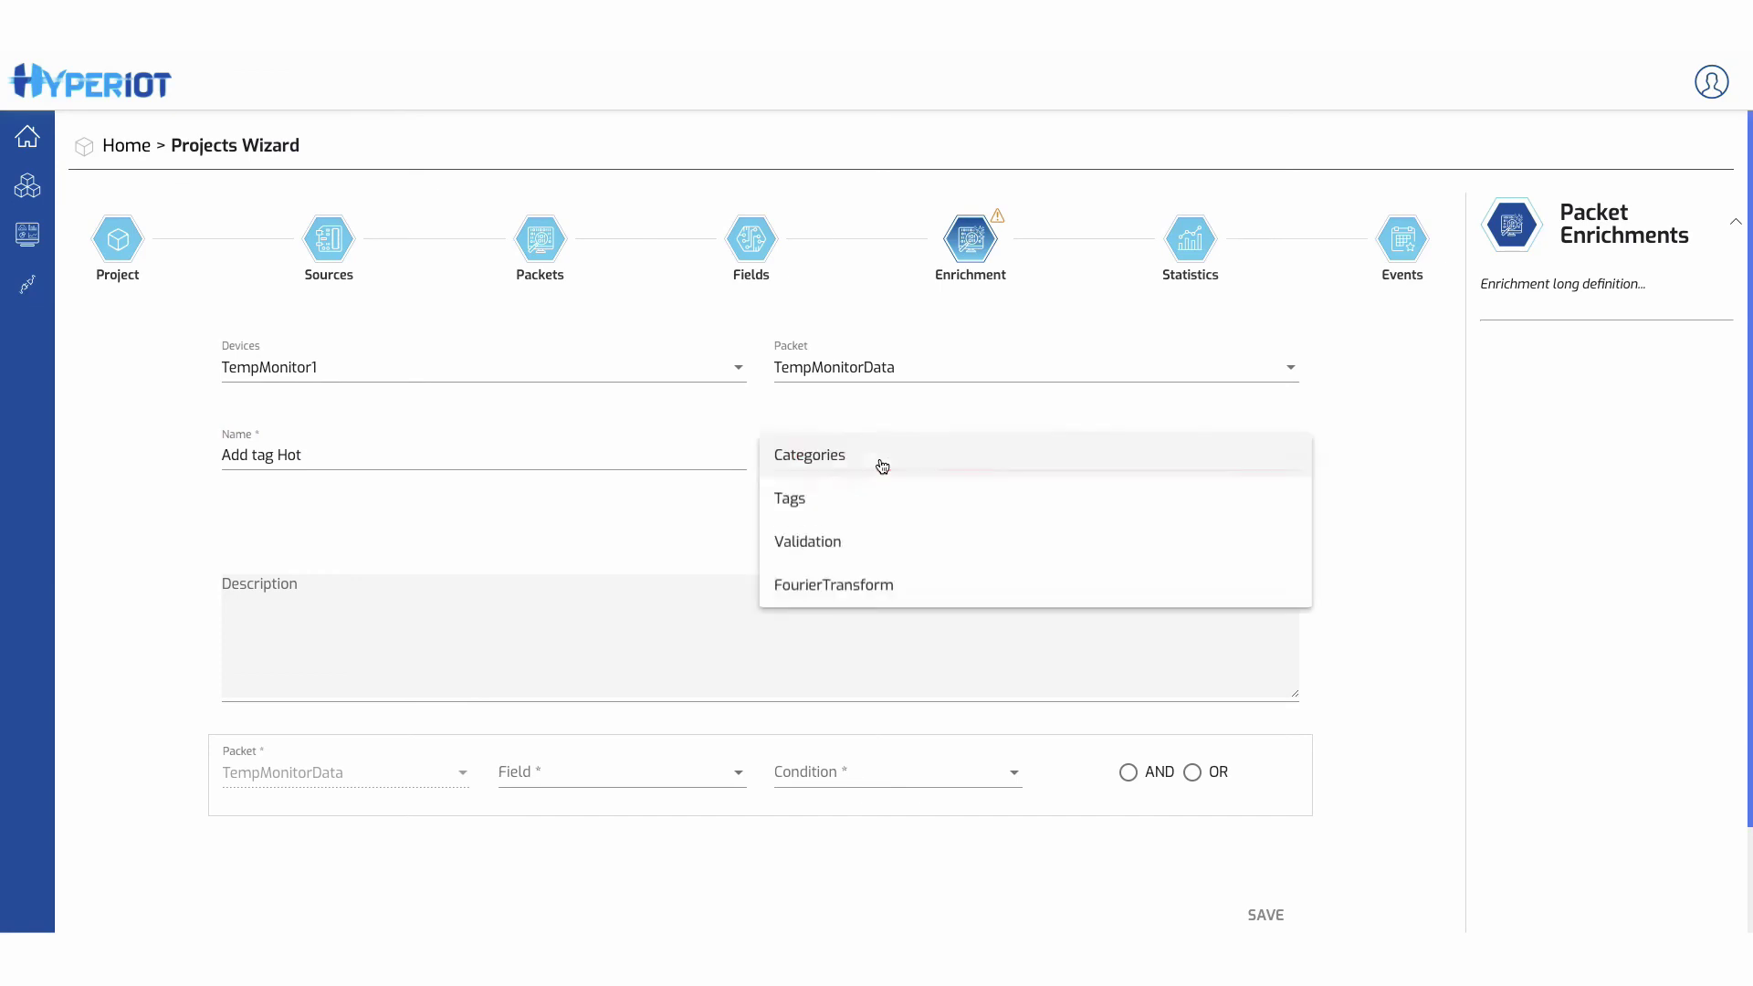
left_click(838, 516)
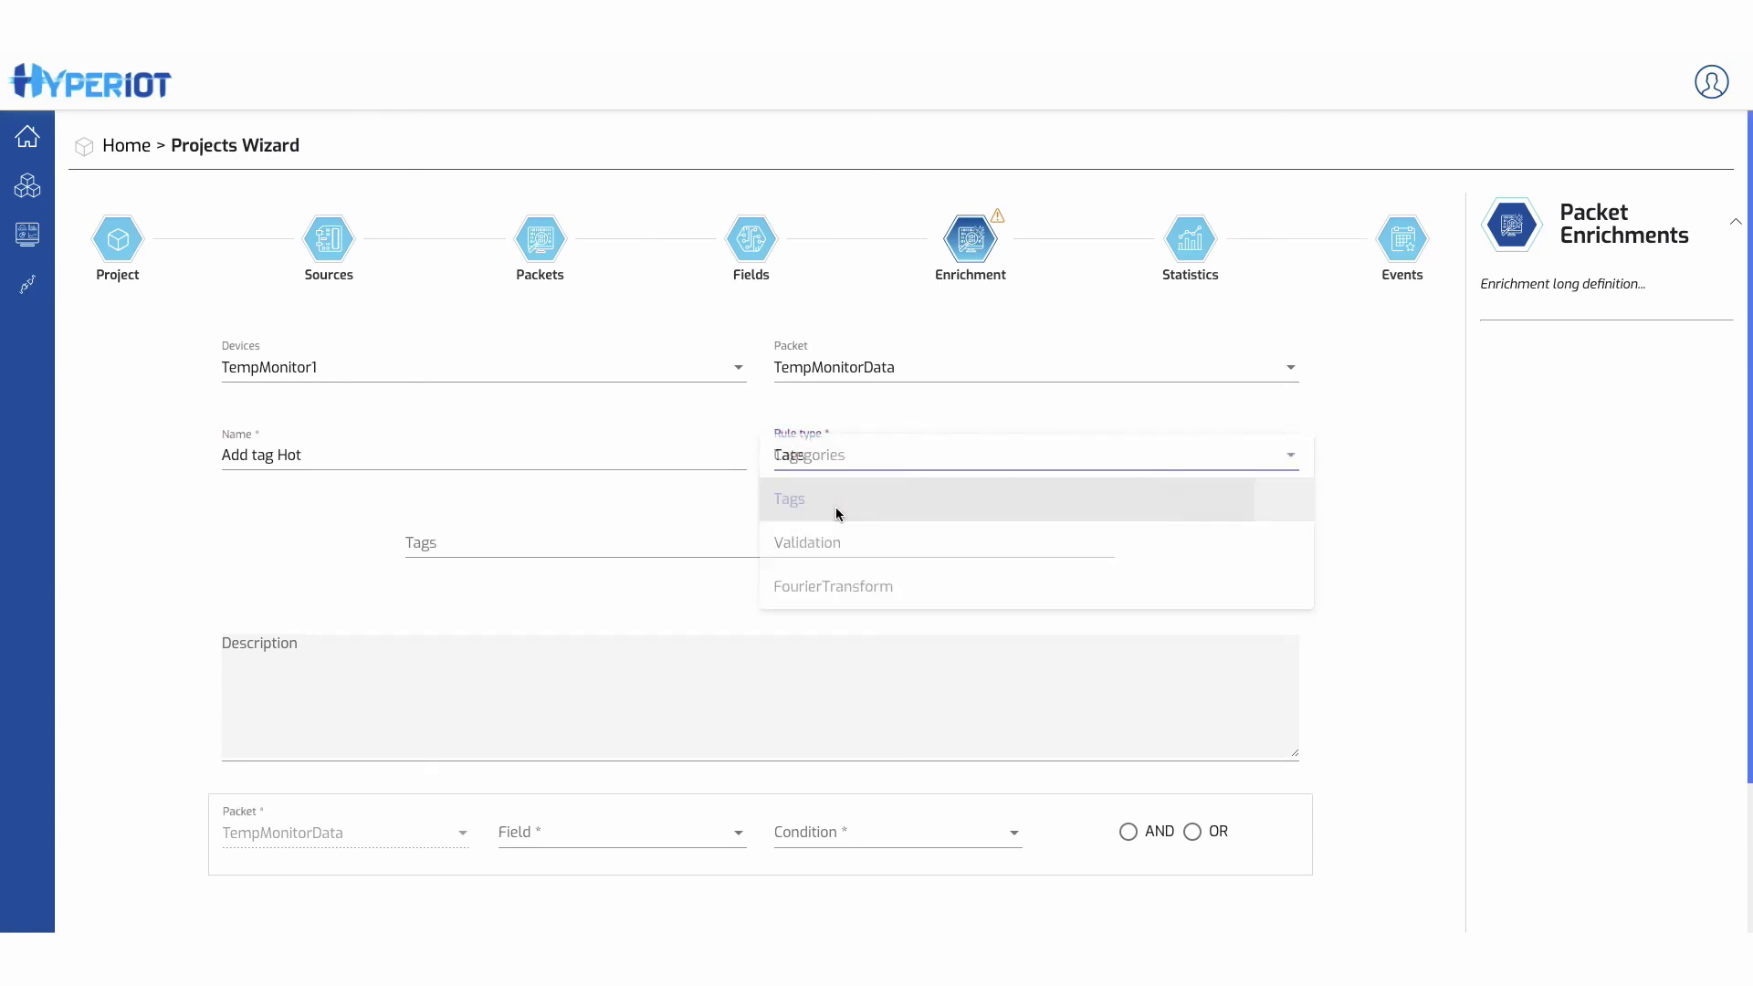
- Tag packets hot when temperature is greater than 60, and save the enrichment
left_click(485, 543)
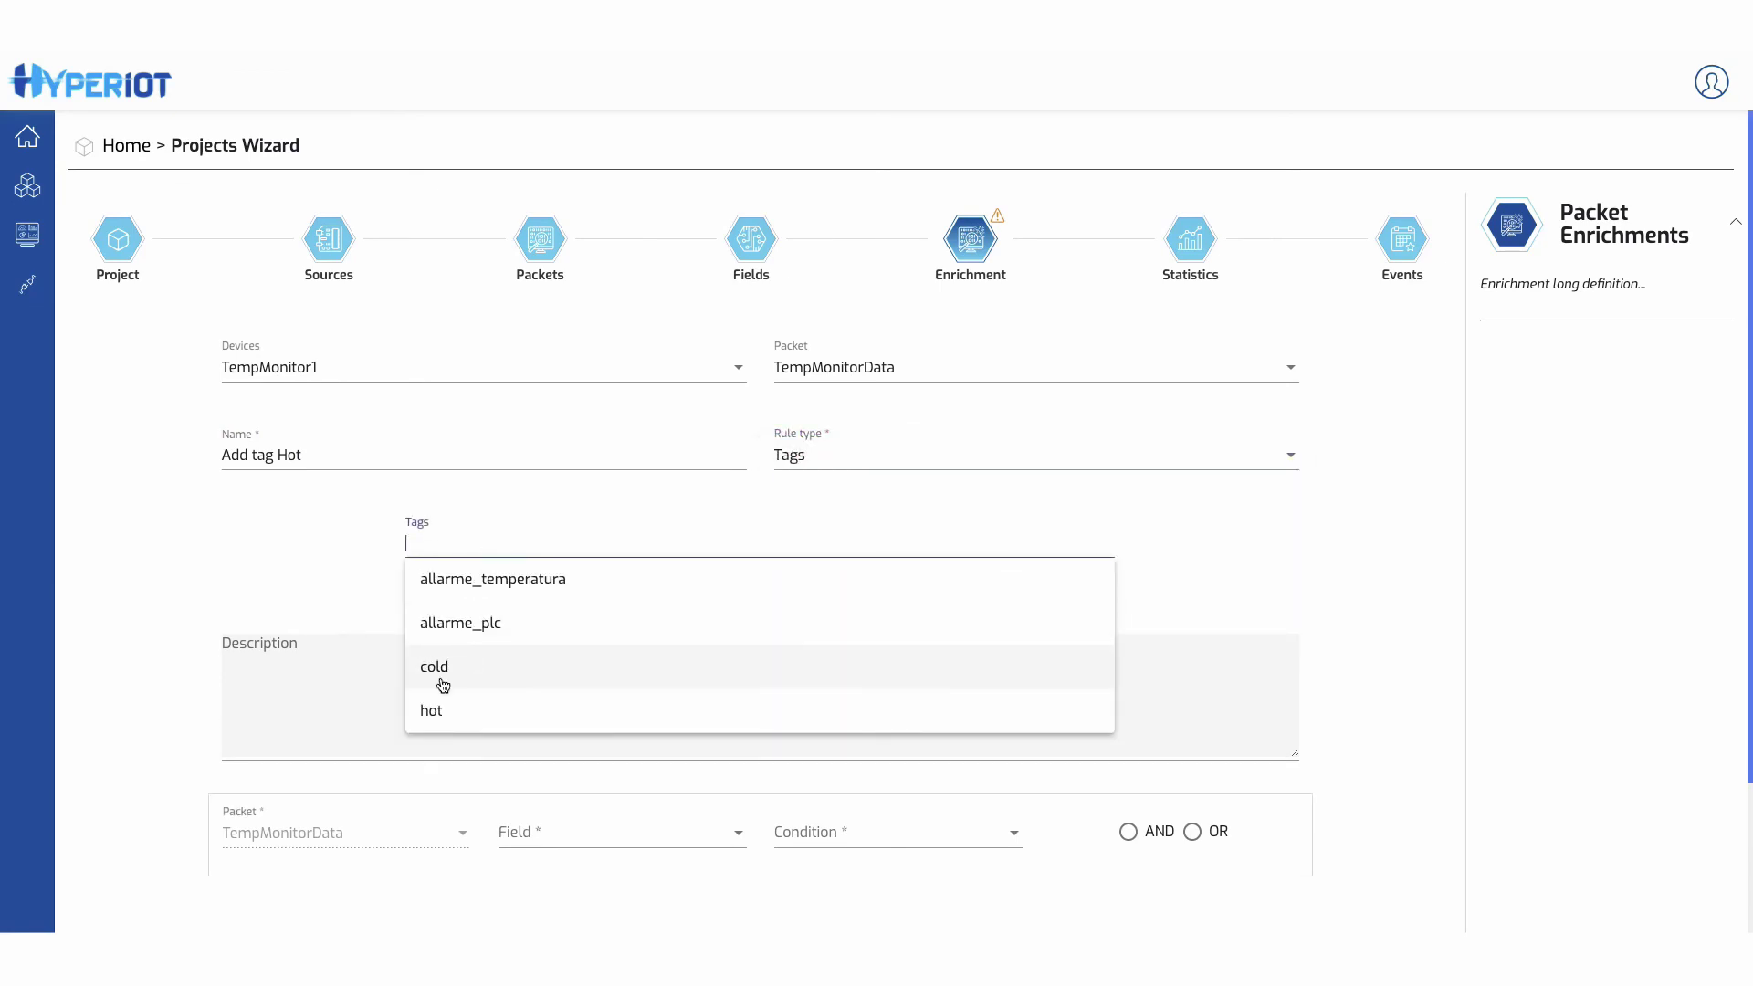
left_click(436, 708)
left_click(567, 847)
left_click(547, 889)
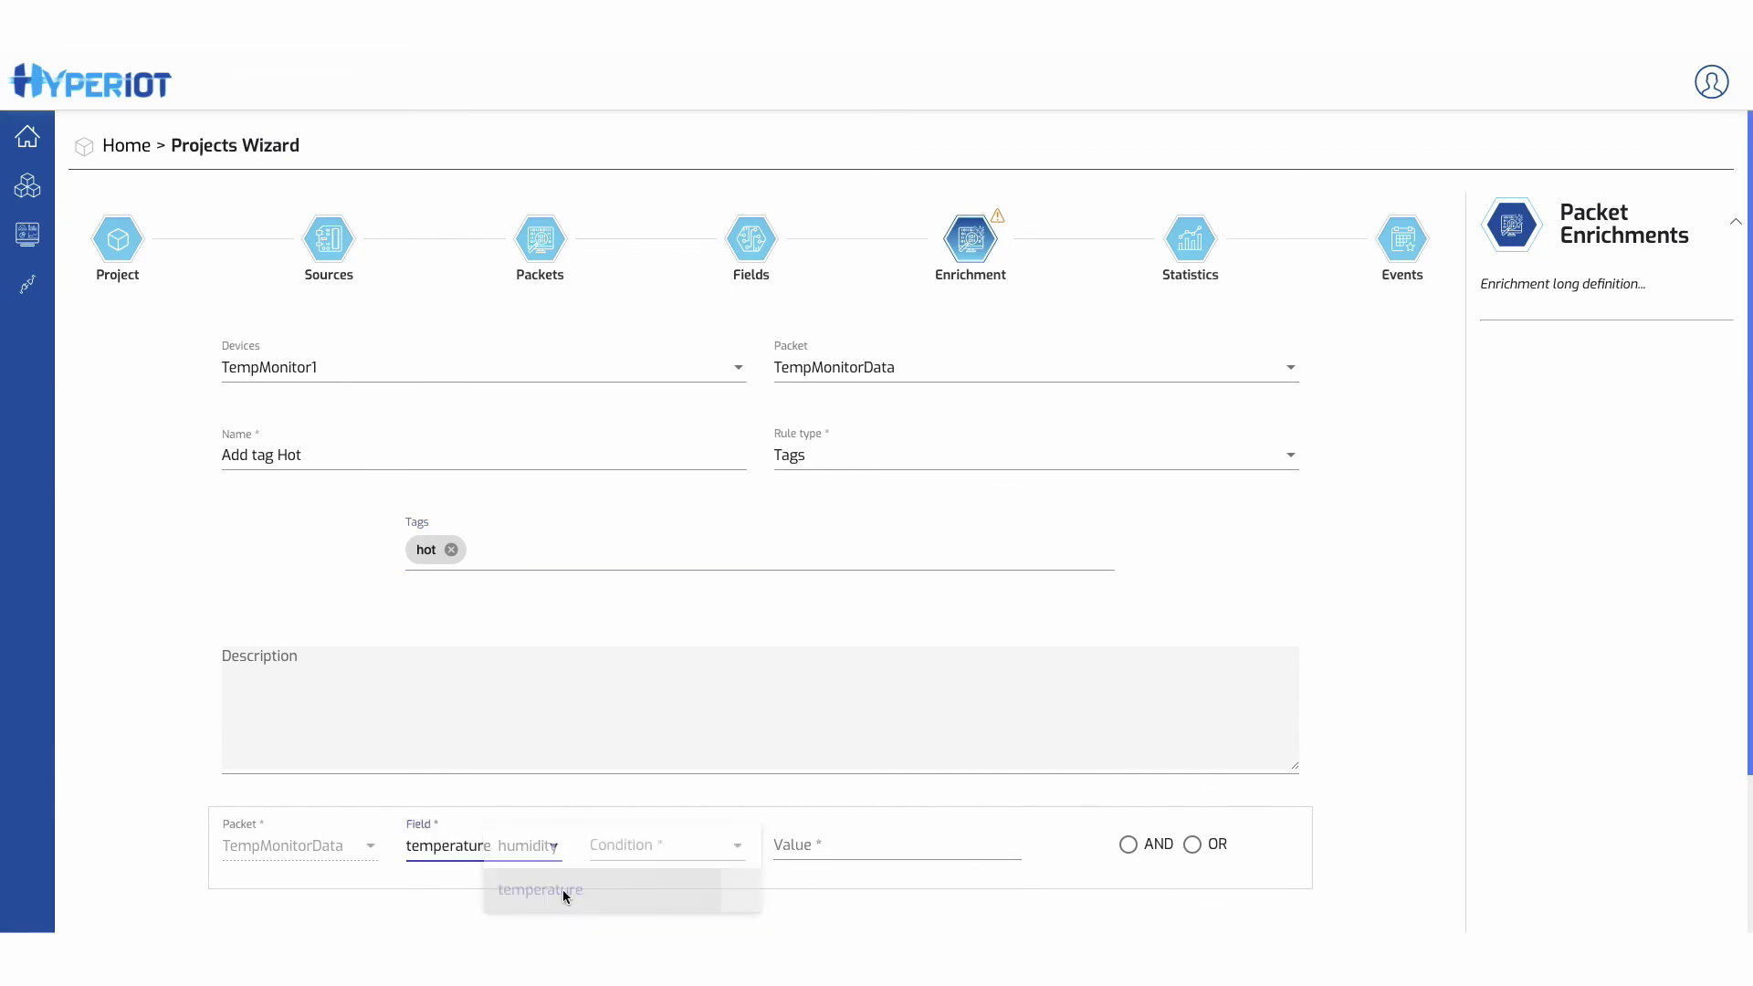
left_click(639, 848)
left_click(639, 644)
left_click(818, 845)
type("60")
left_click(1071, 905)
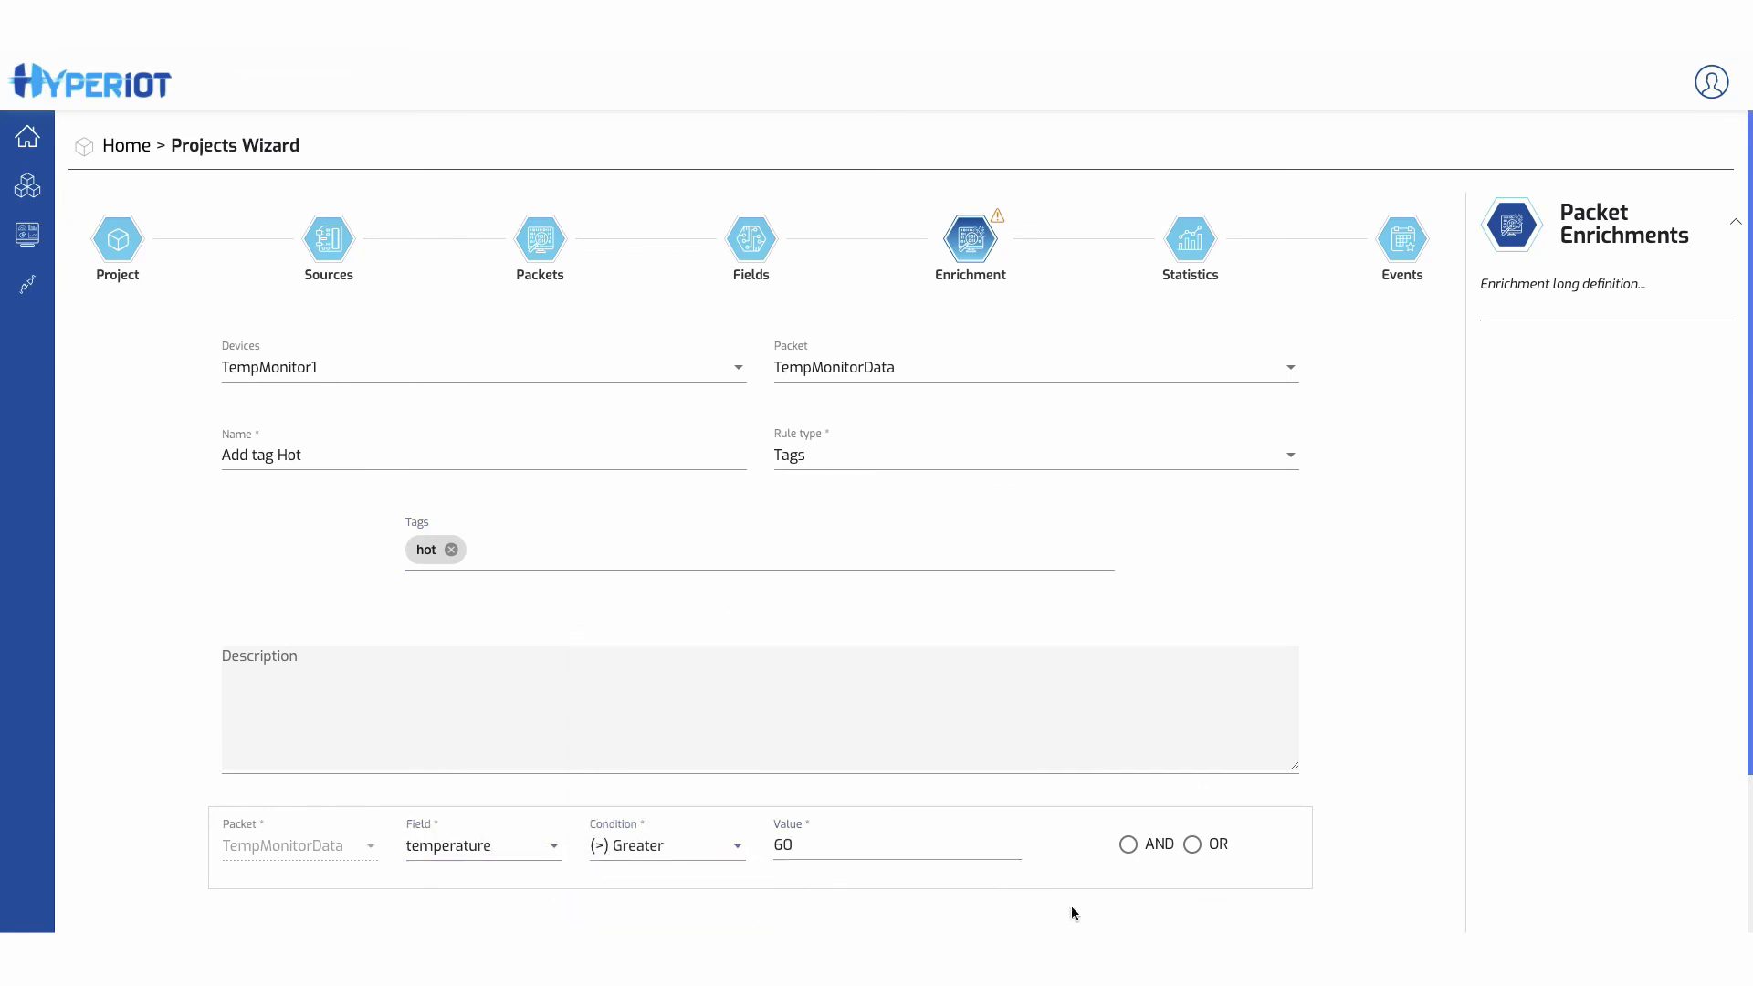
scroll(1071, 902, "down", 1)
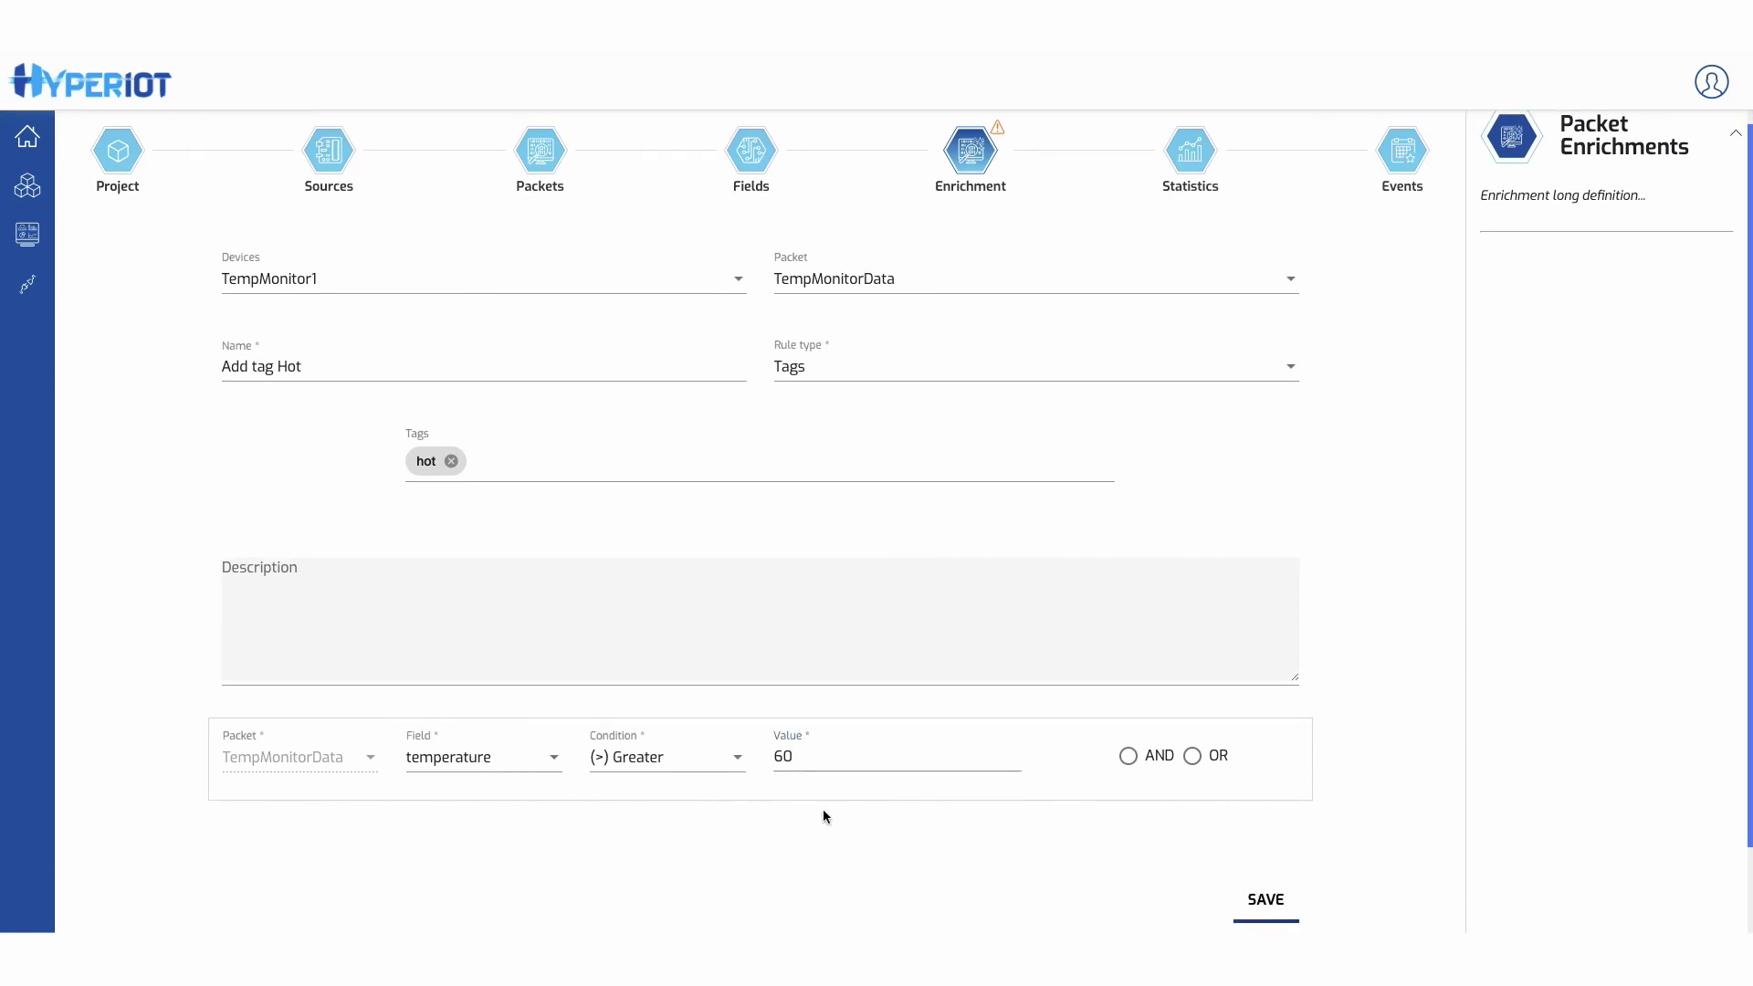
left_click(1265, 899)
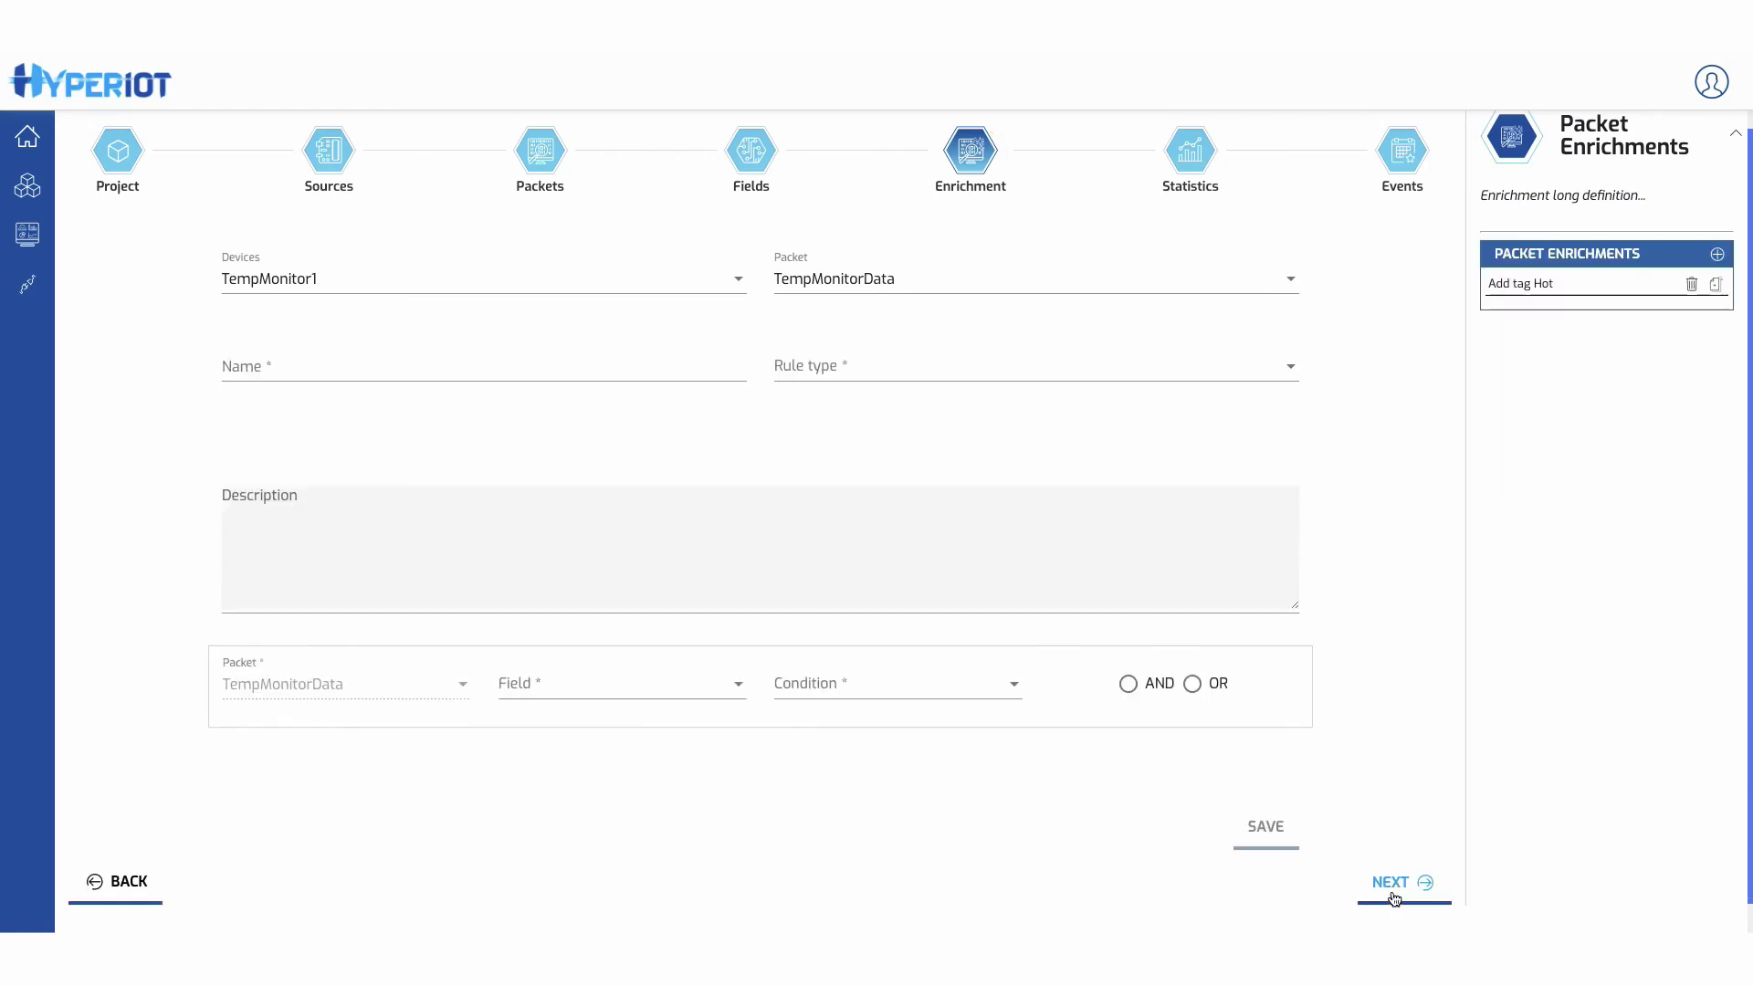
- Start a daily Mean statistic named 'Media Temperatura'
left_click(1395, 887)
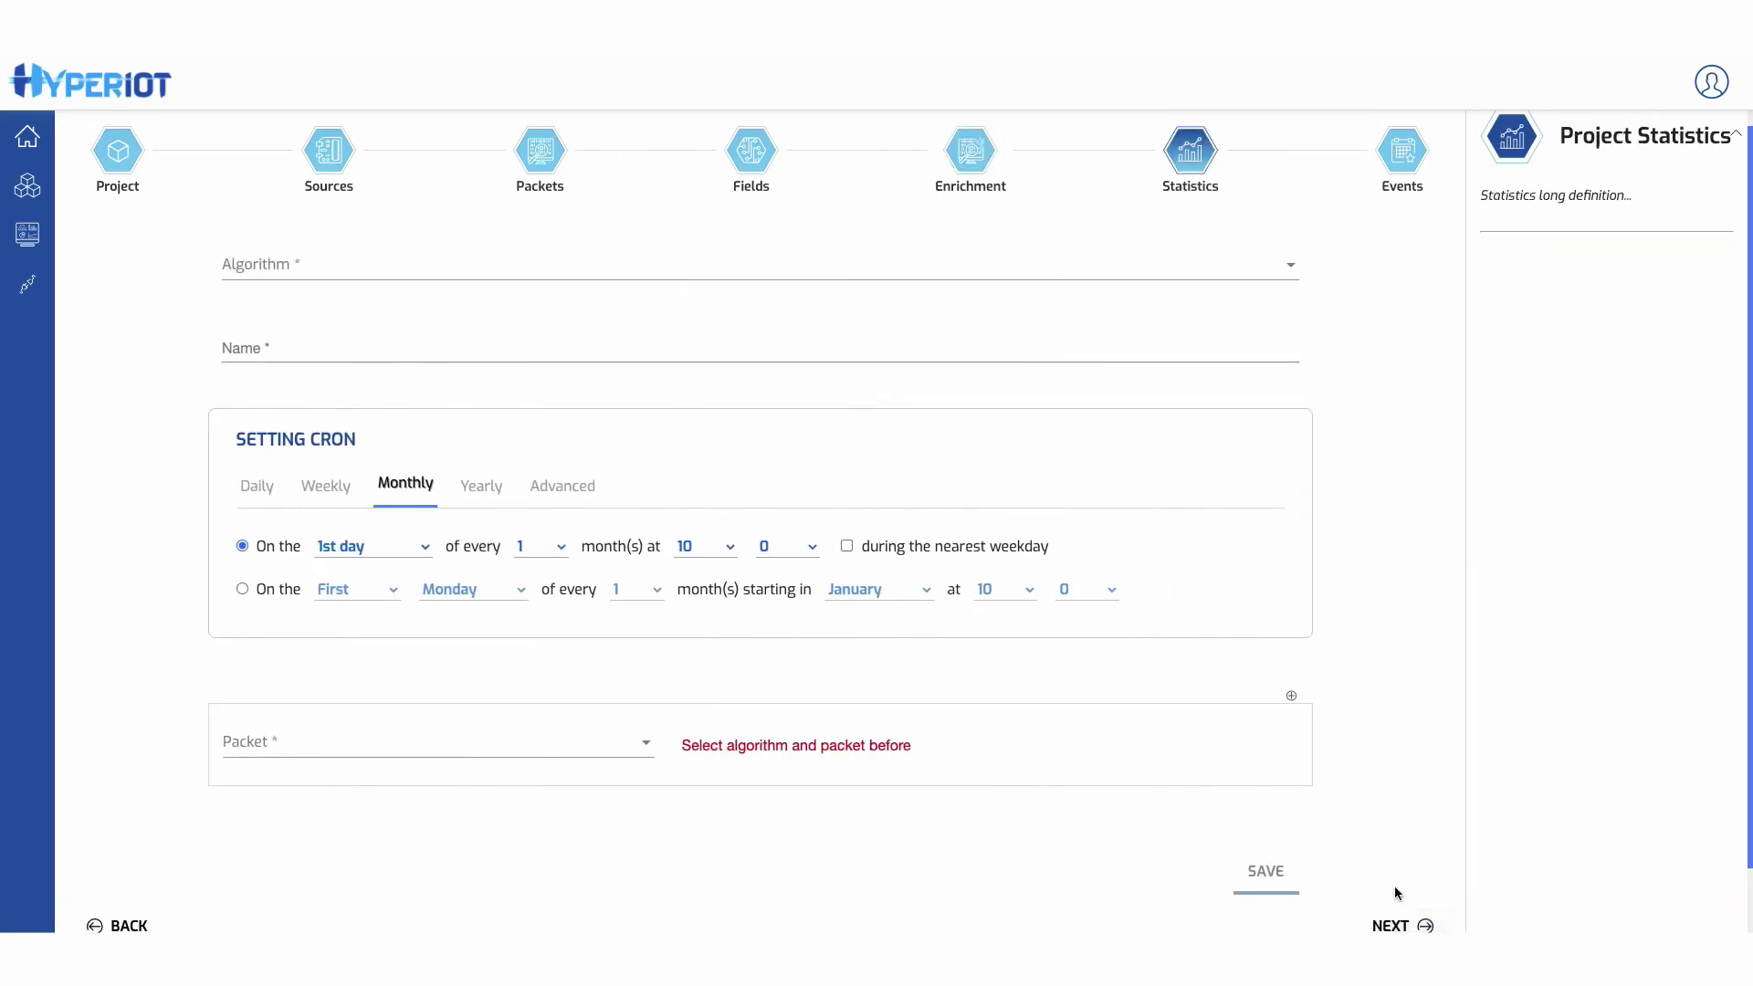
left_click(1004, 264)
left_click(996, 315)
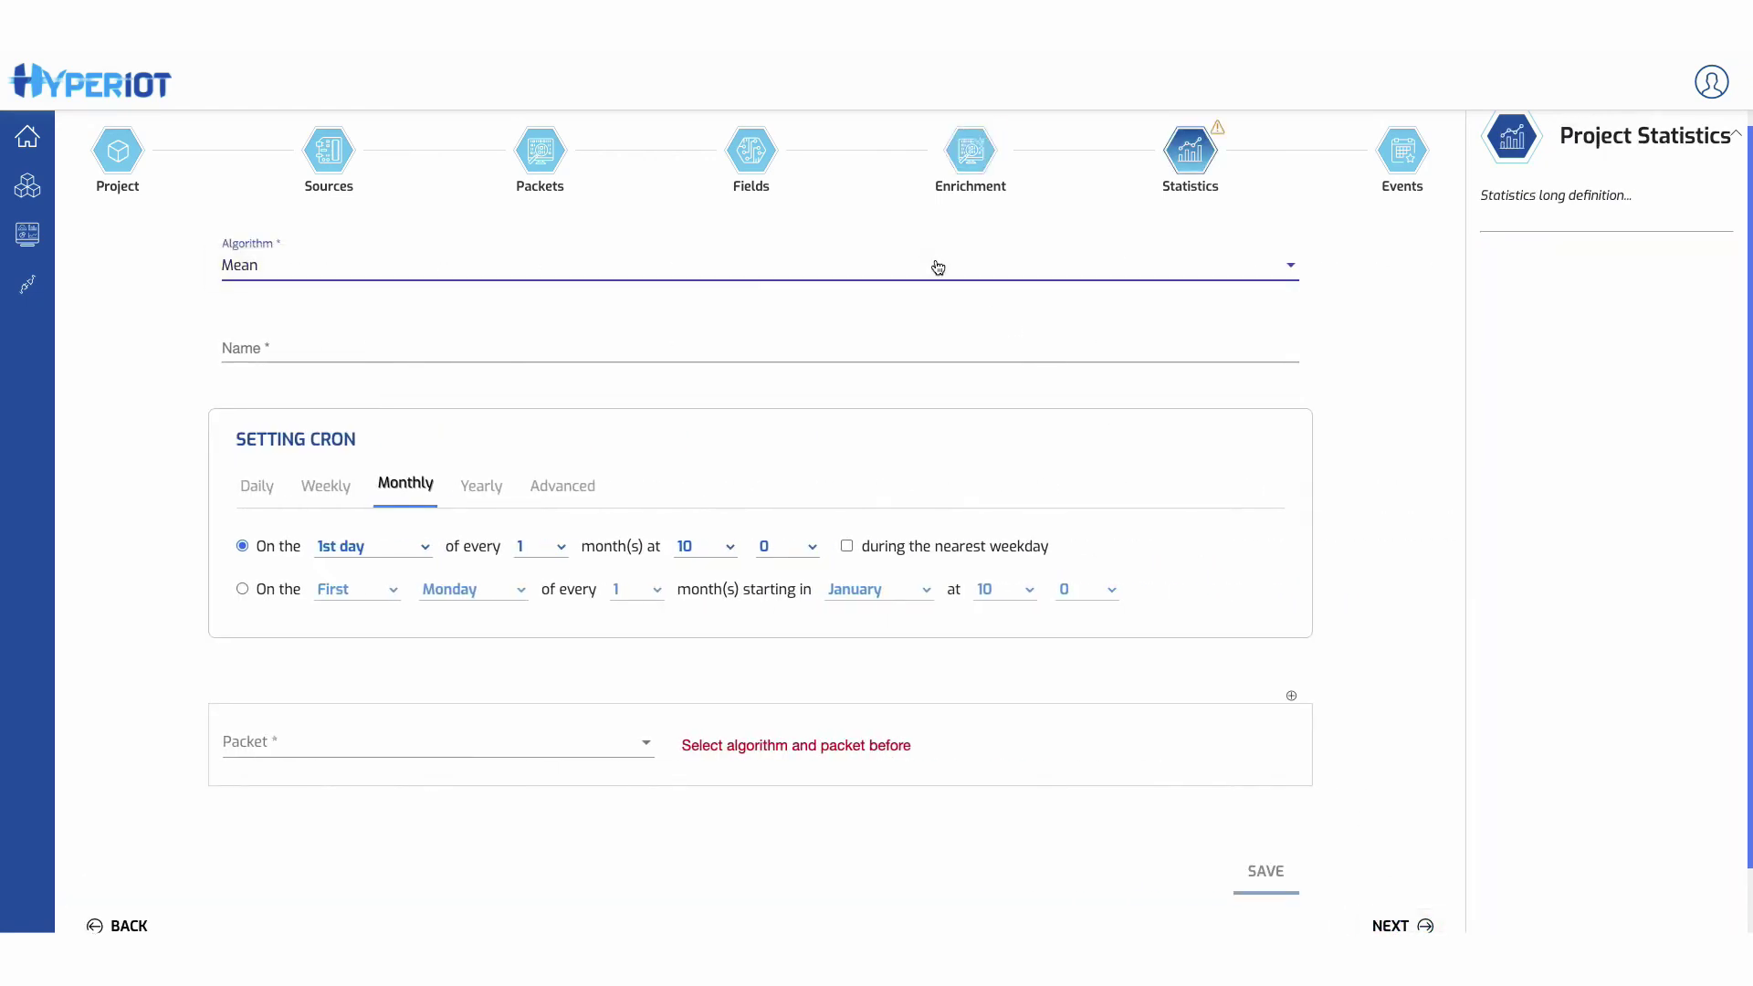
left_click(424, 345)
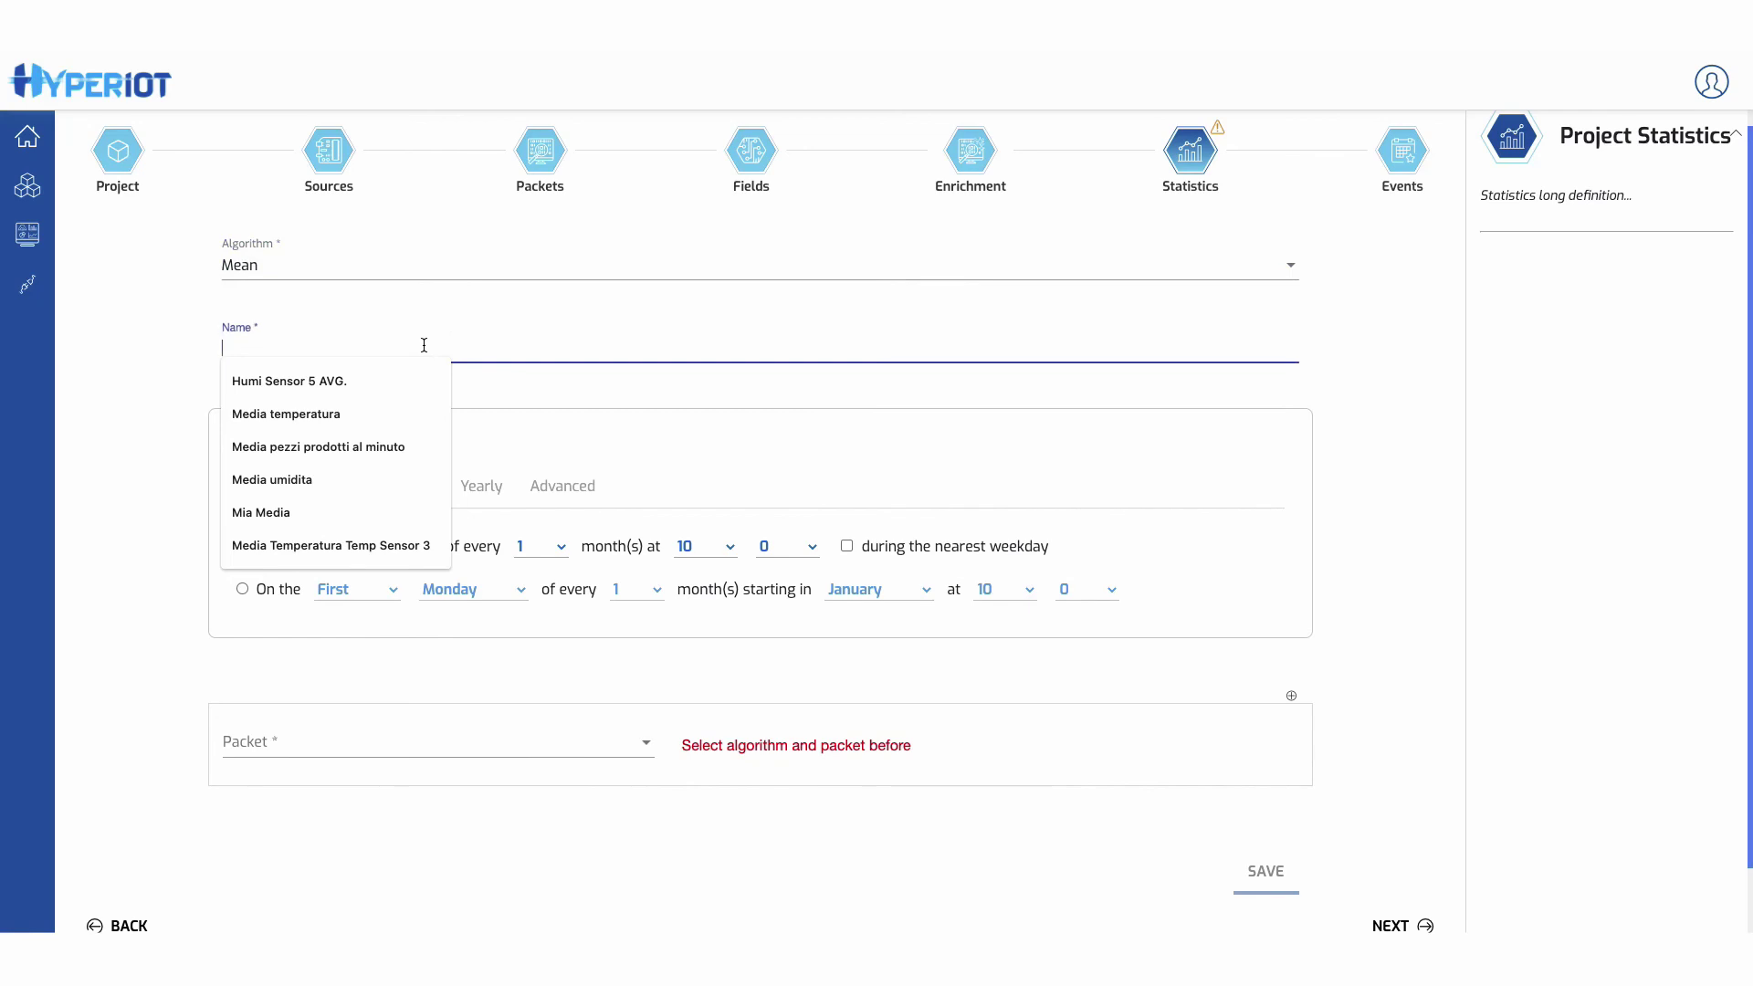
type("Meddfia")
key("BackSpace")
key("BackSpace")
key("BackSpace")
key("BackSpace")
key("BackSpace")
key("BackSpace")
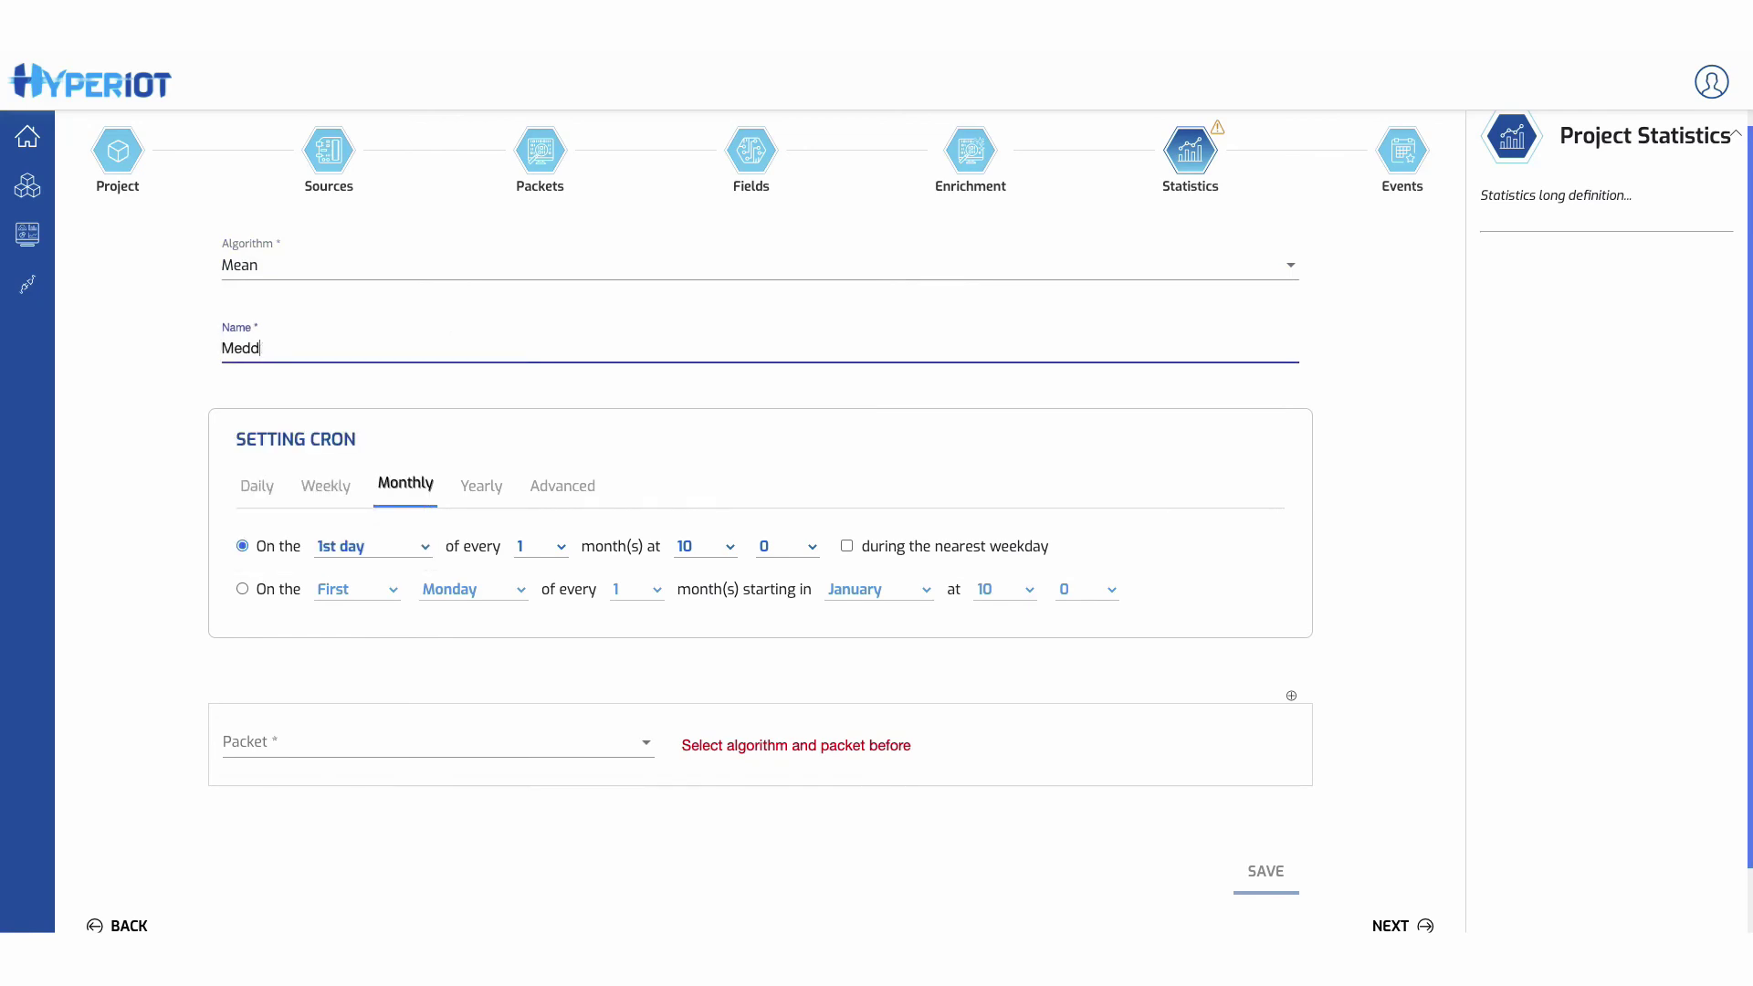
type("M")
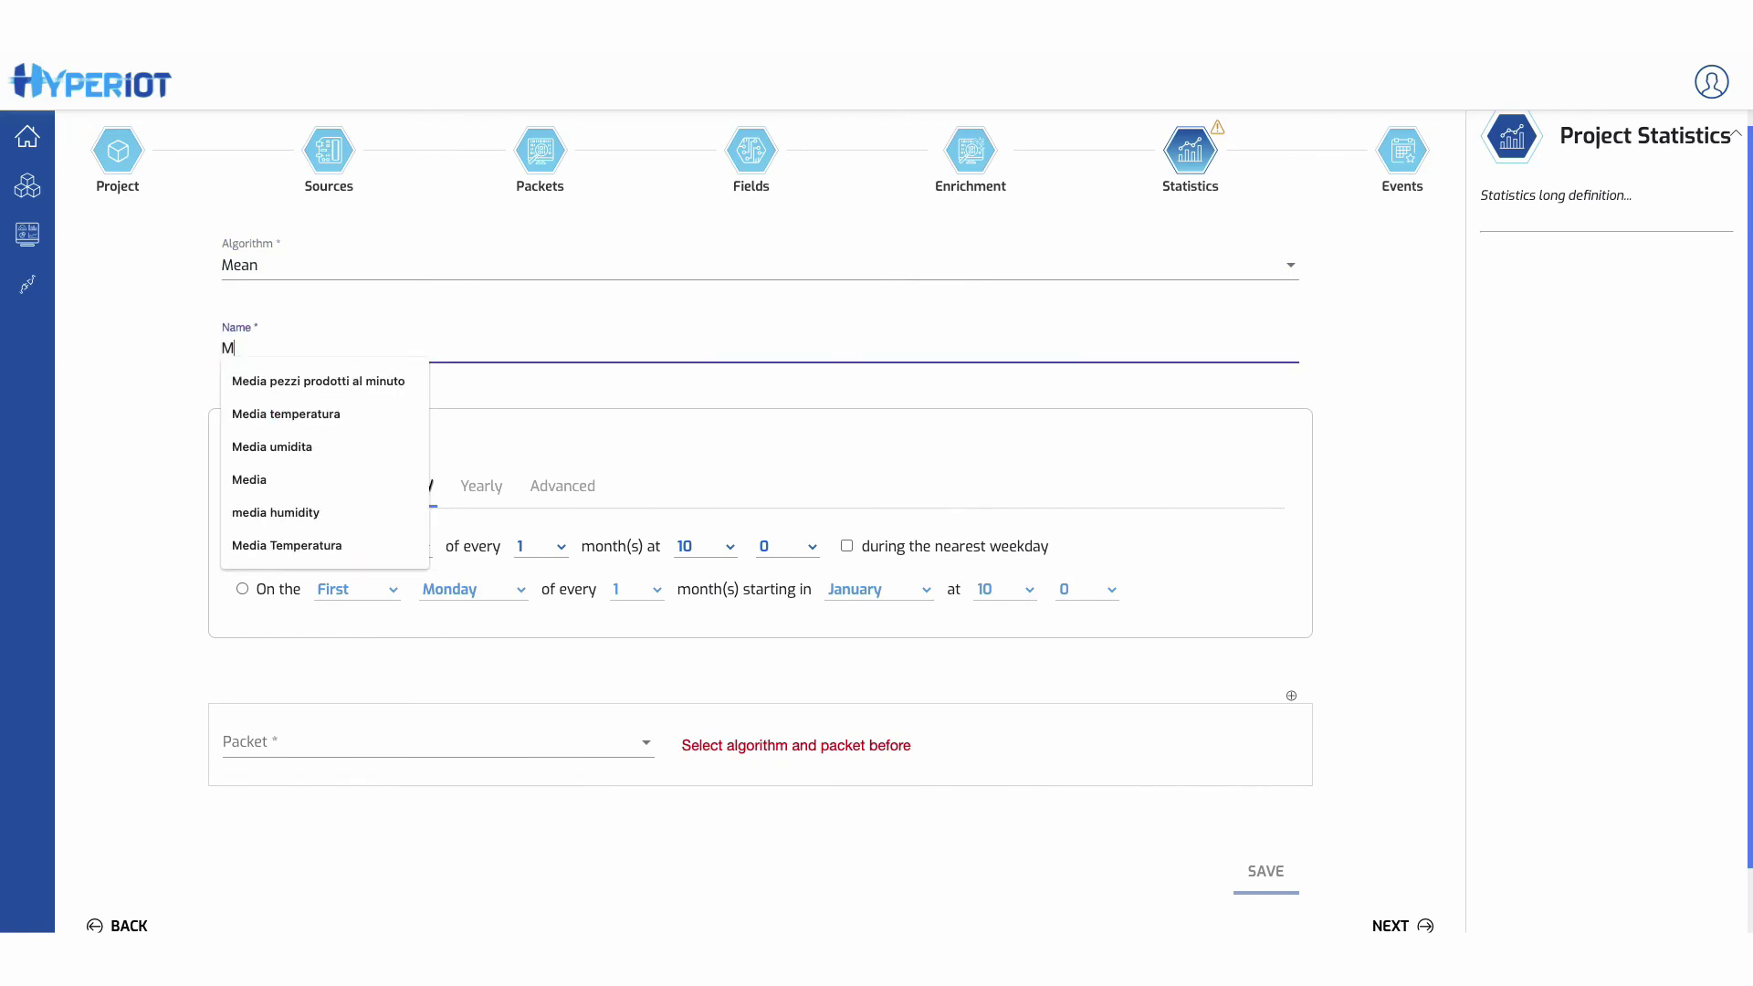
type("edia Temperatura")
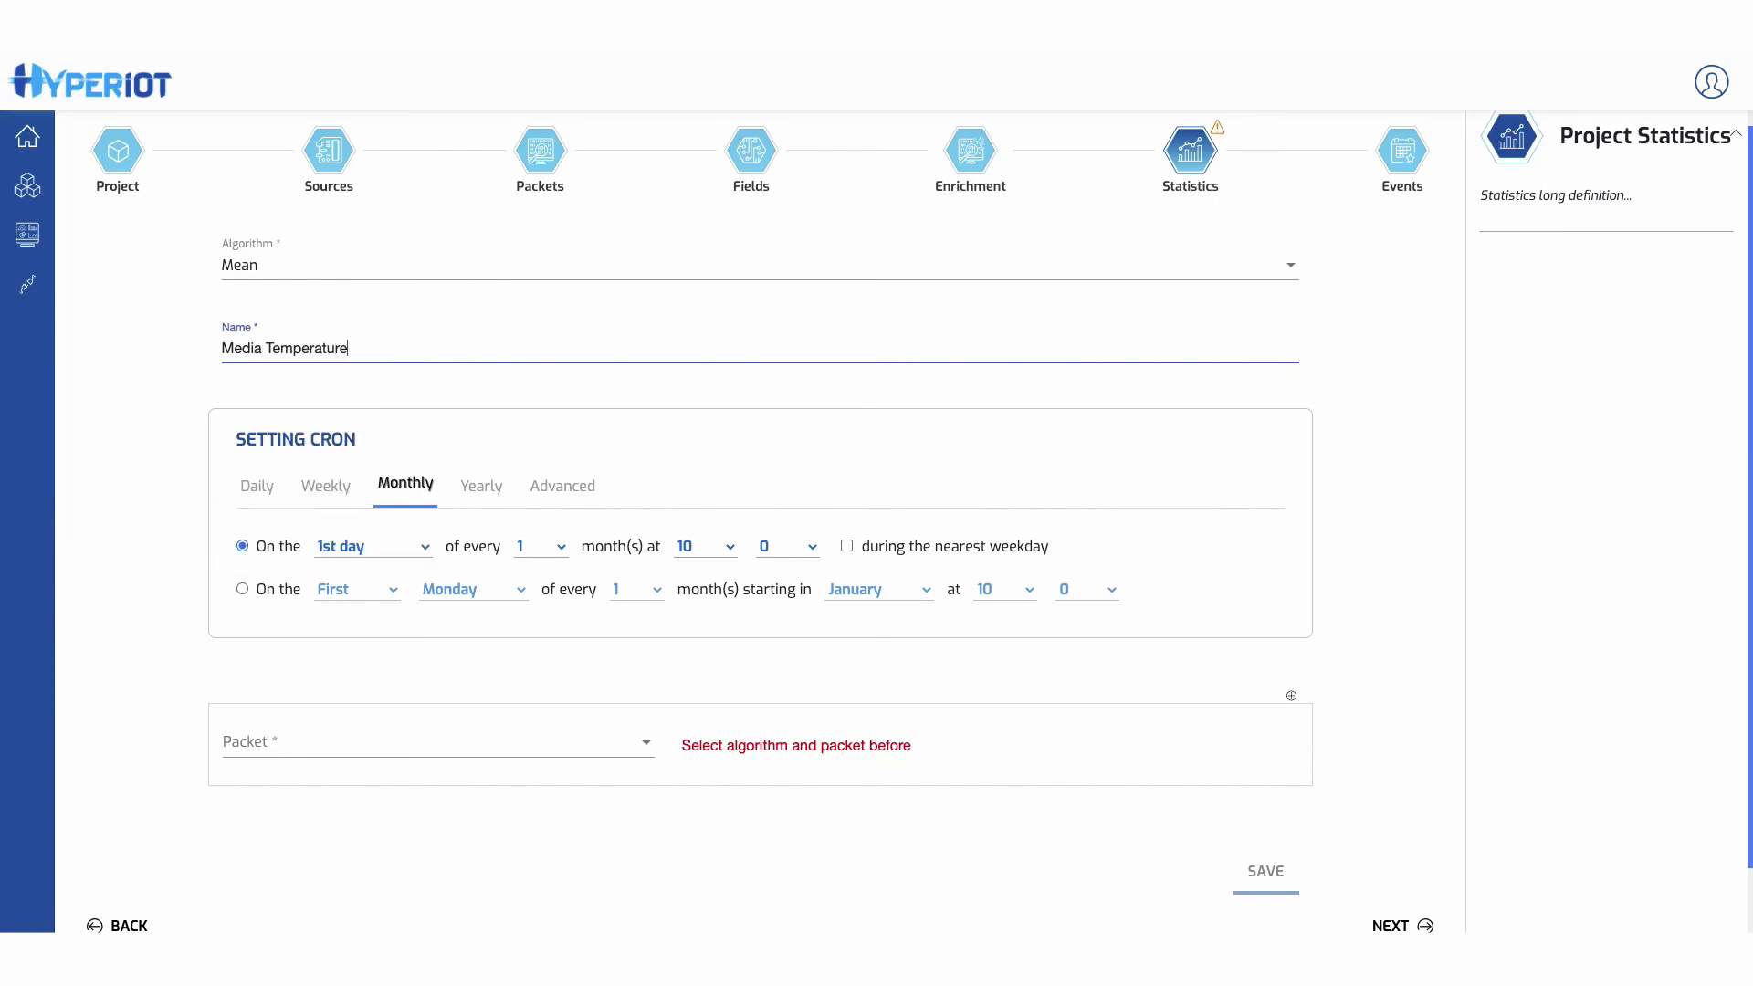
left_click(443, 680)
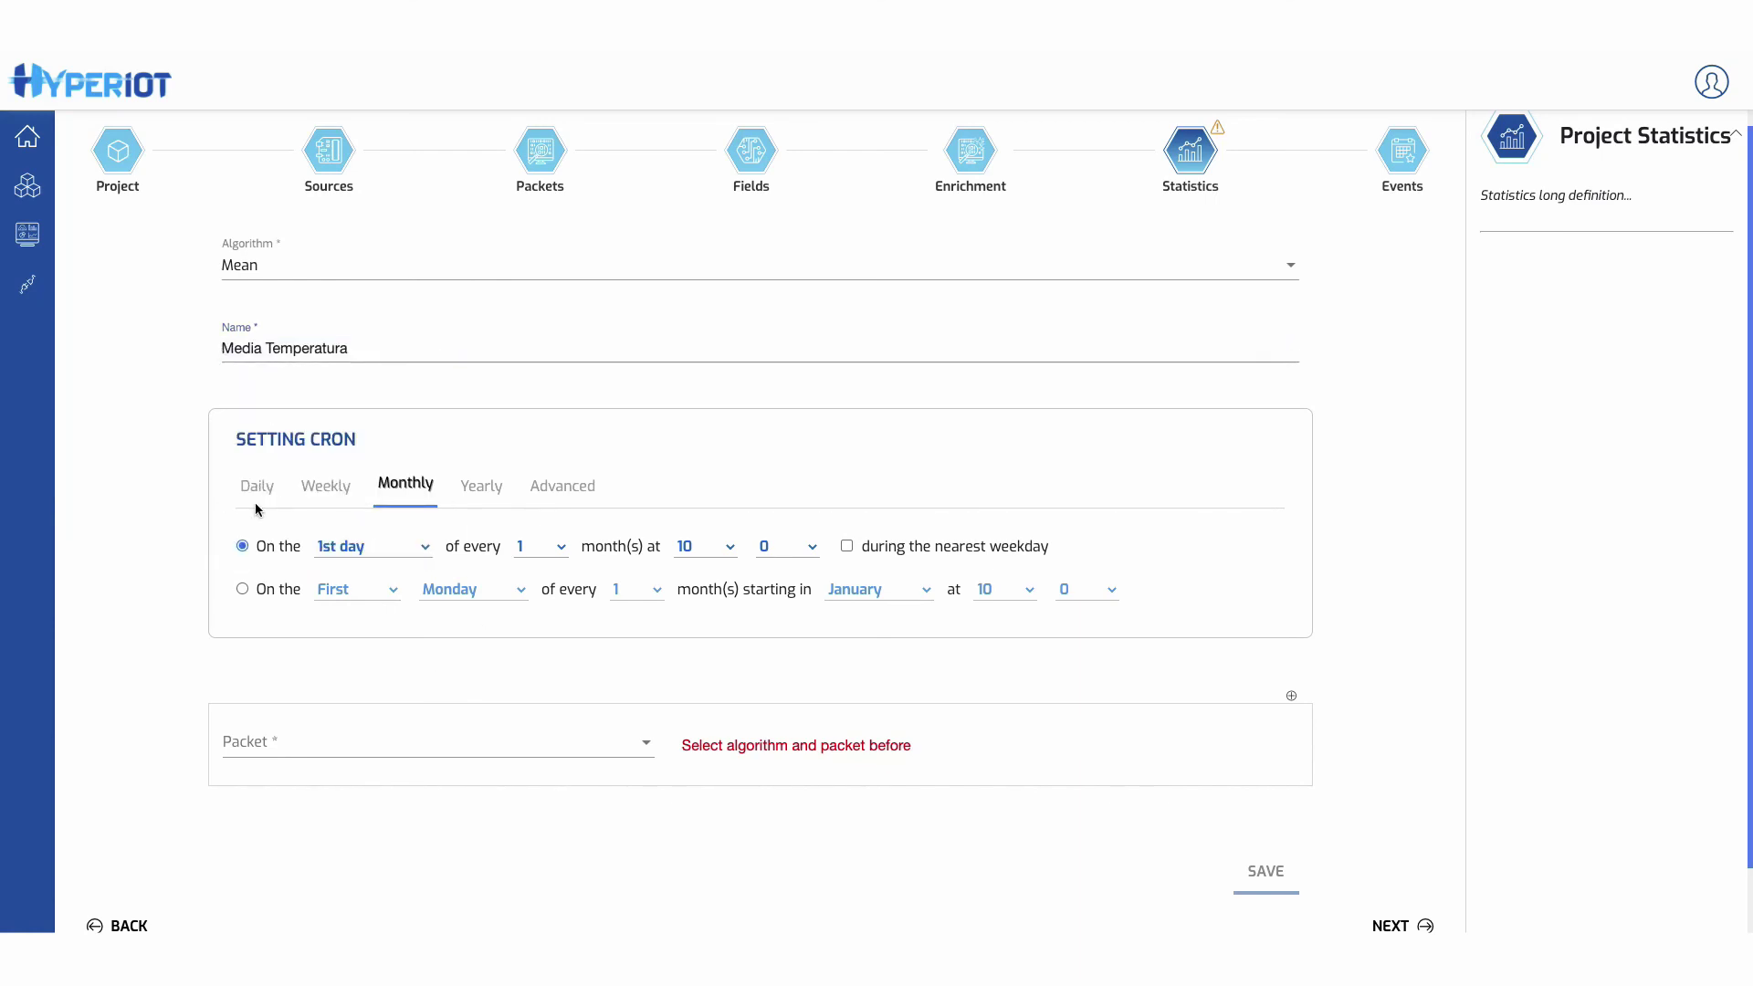
left_click(256, 499)
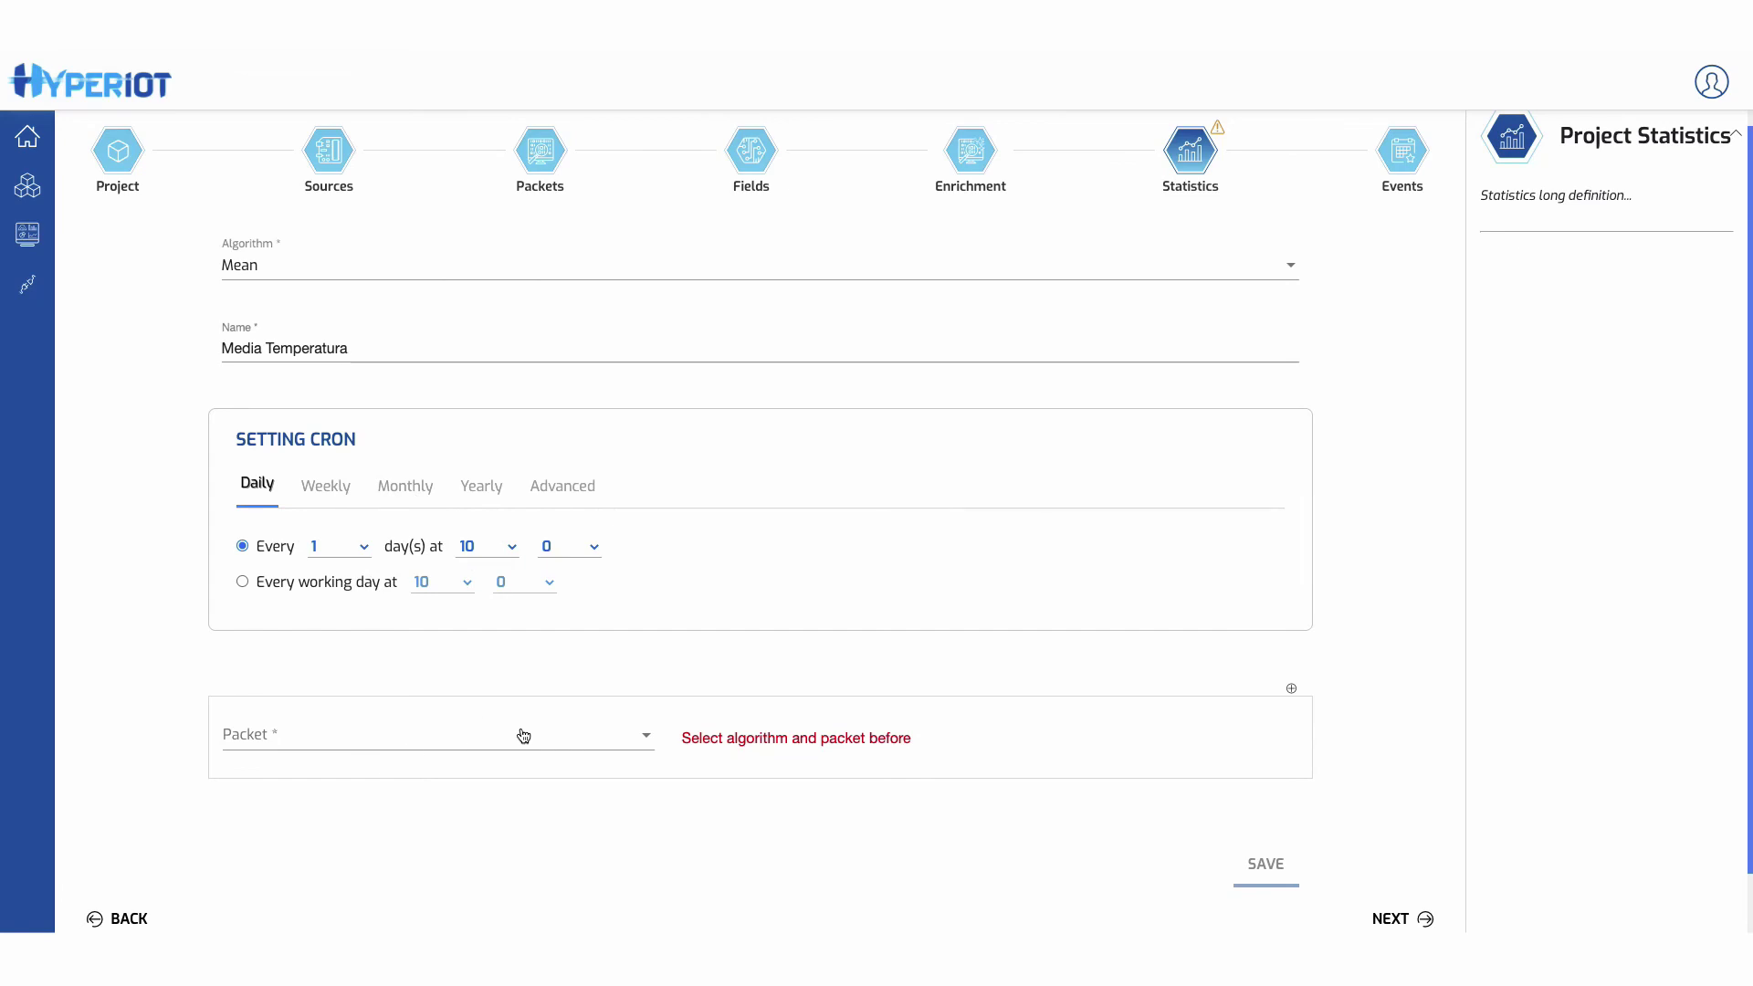
- Bind TempMonitorData's temperature field to the Mean and save the statistic
left_click(374, 740)
left_click(356, 735)
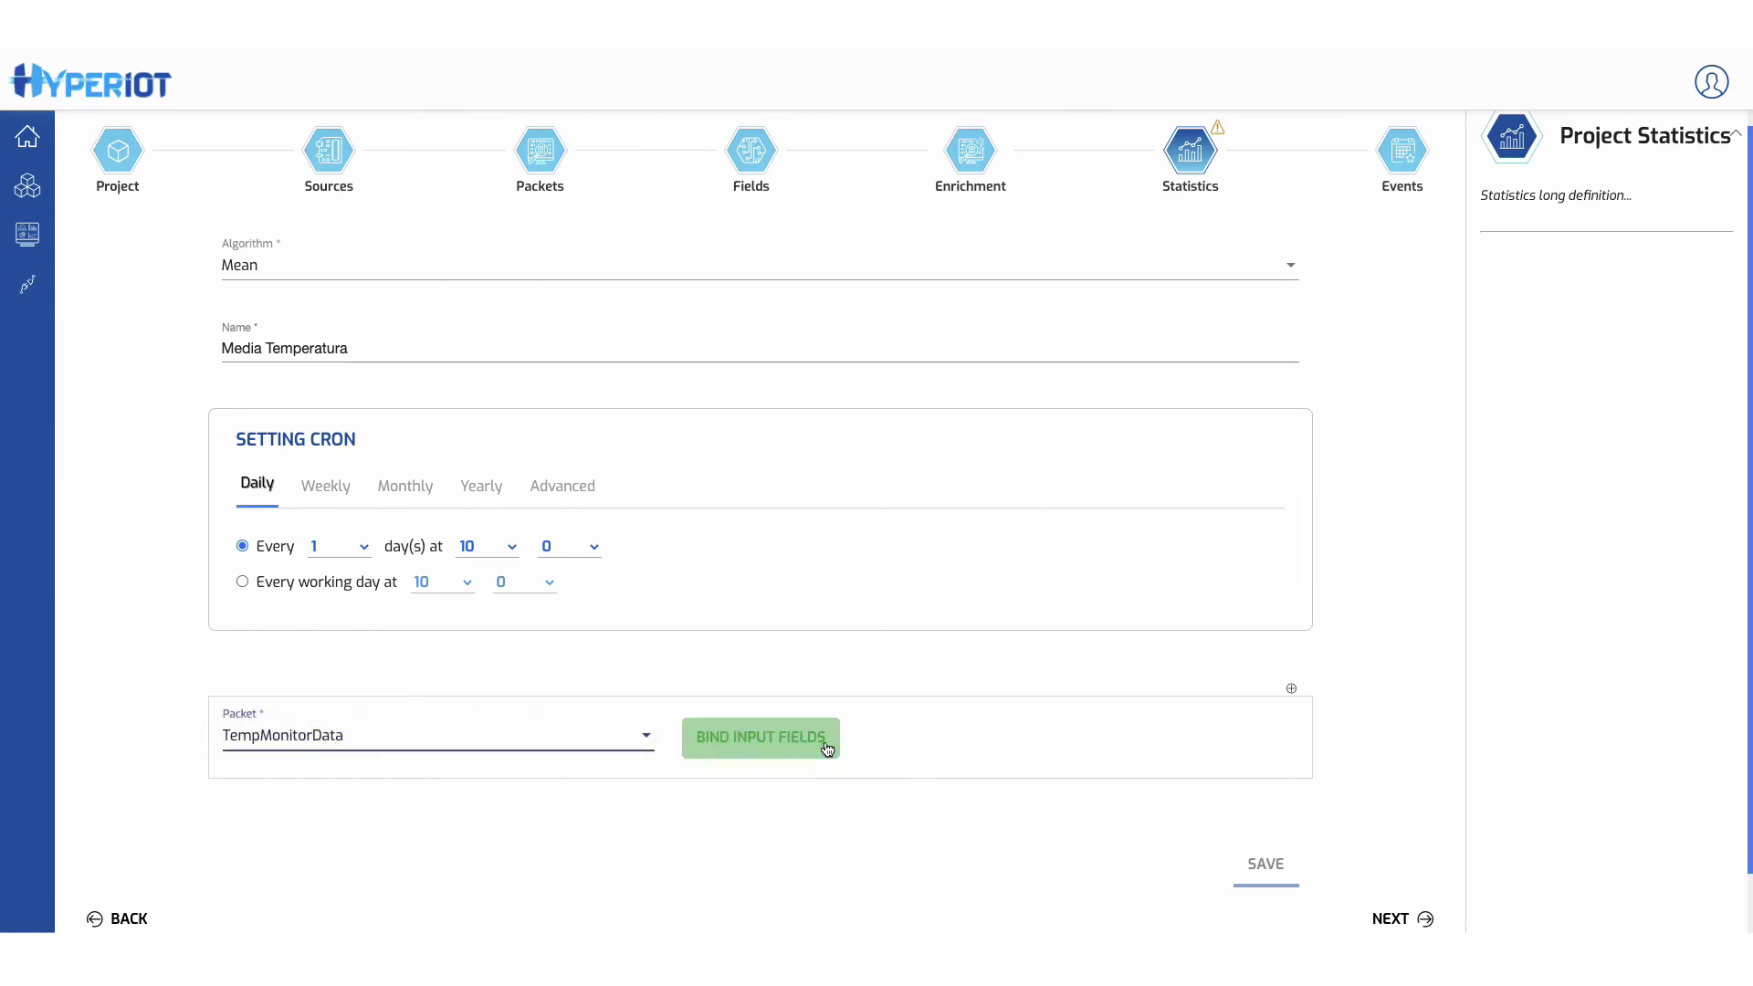
left_click(829, 746)
left_click(828, 564)
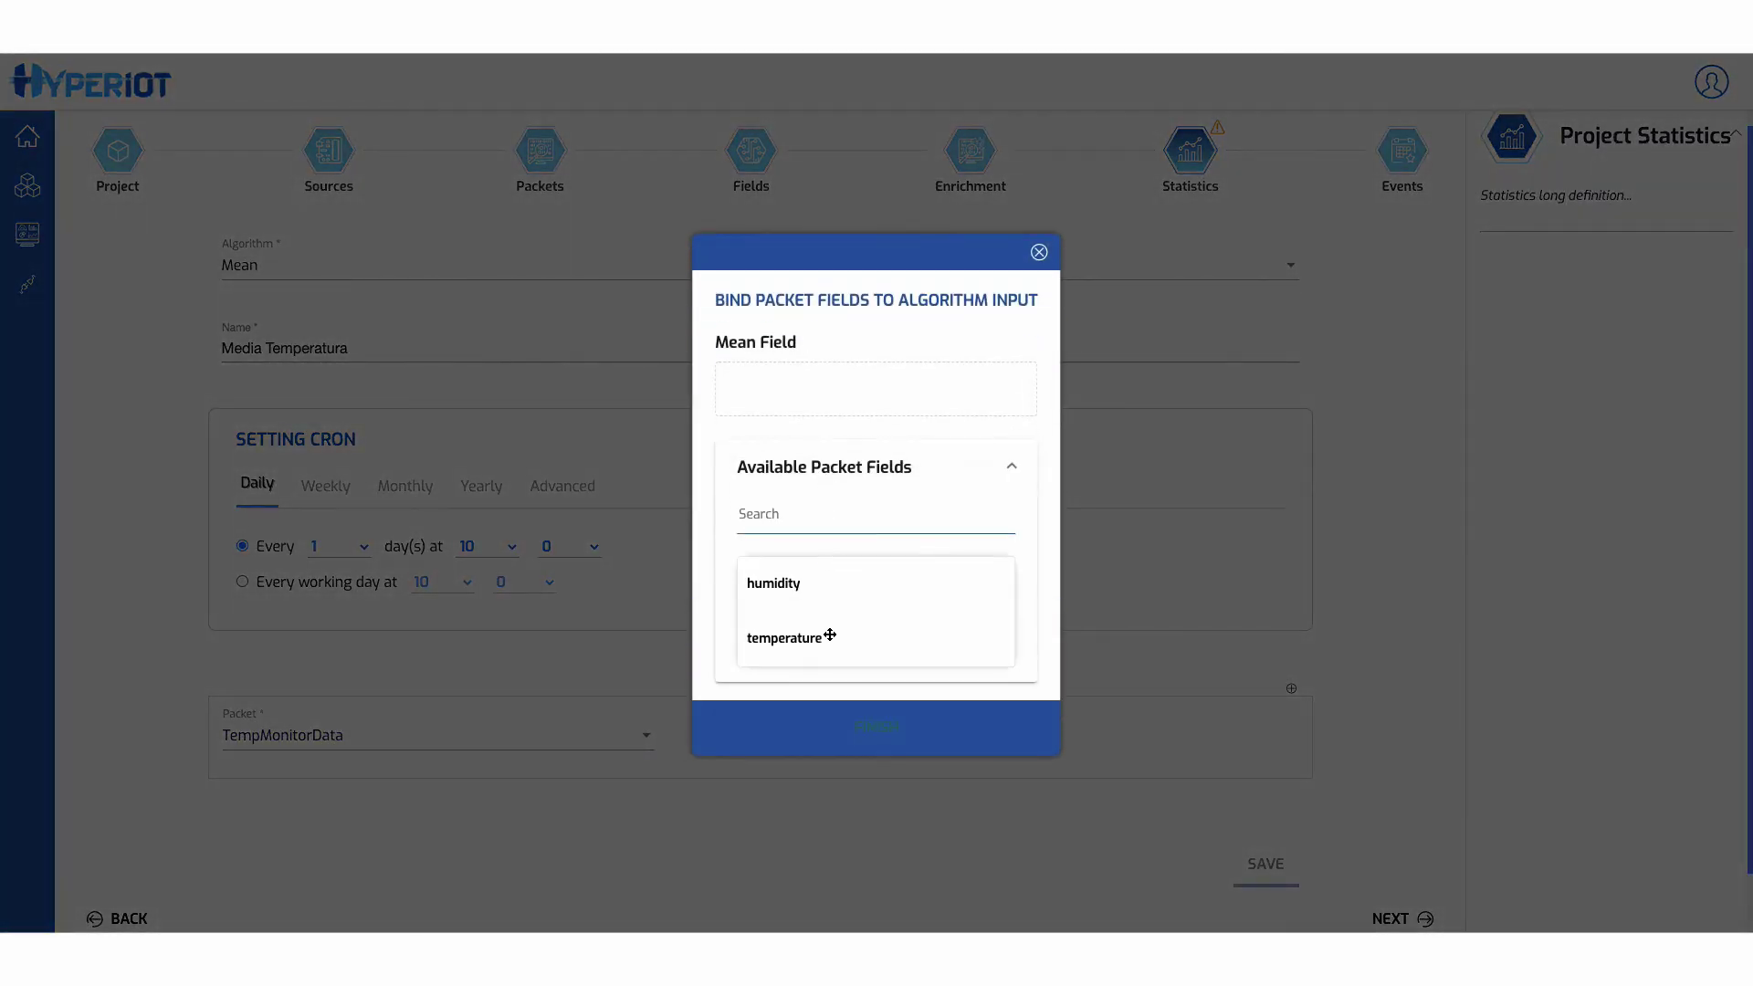
left_click_drag(791, 637, 814, 416)
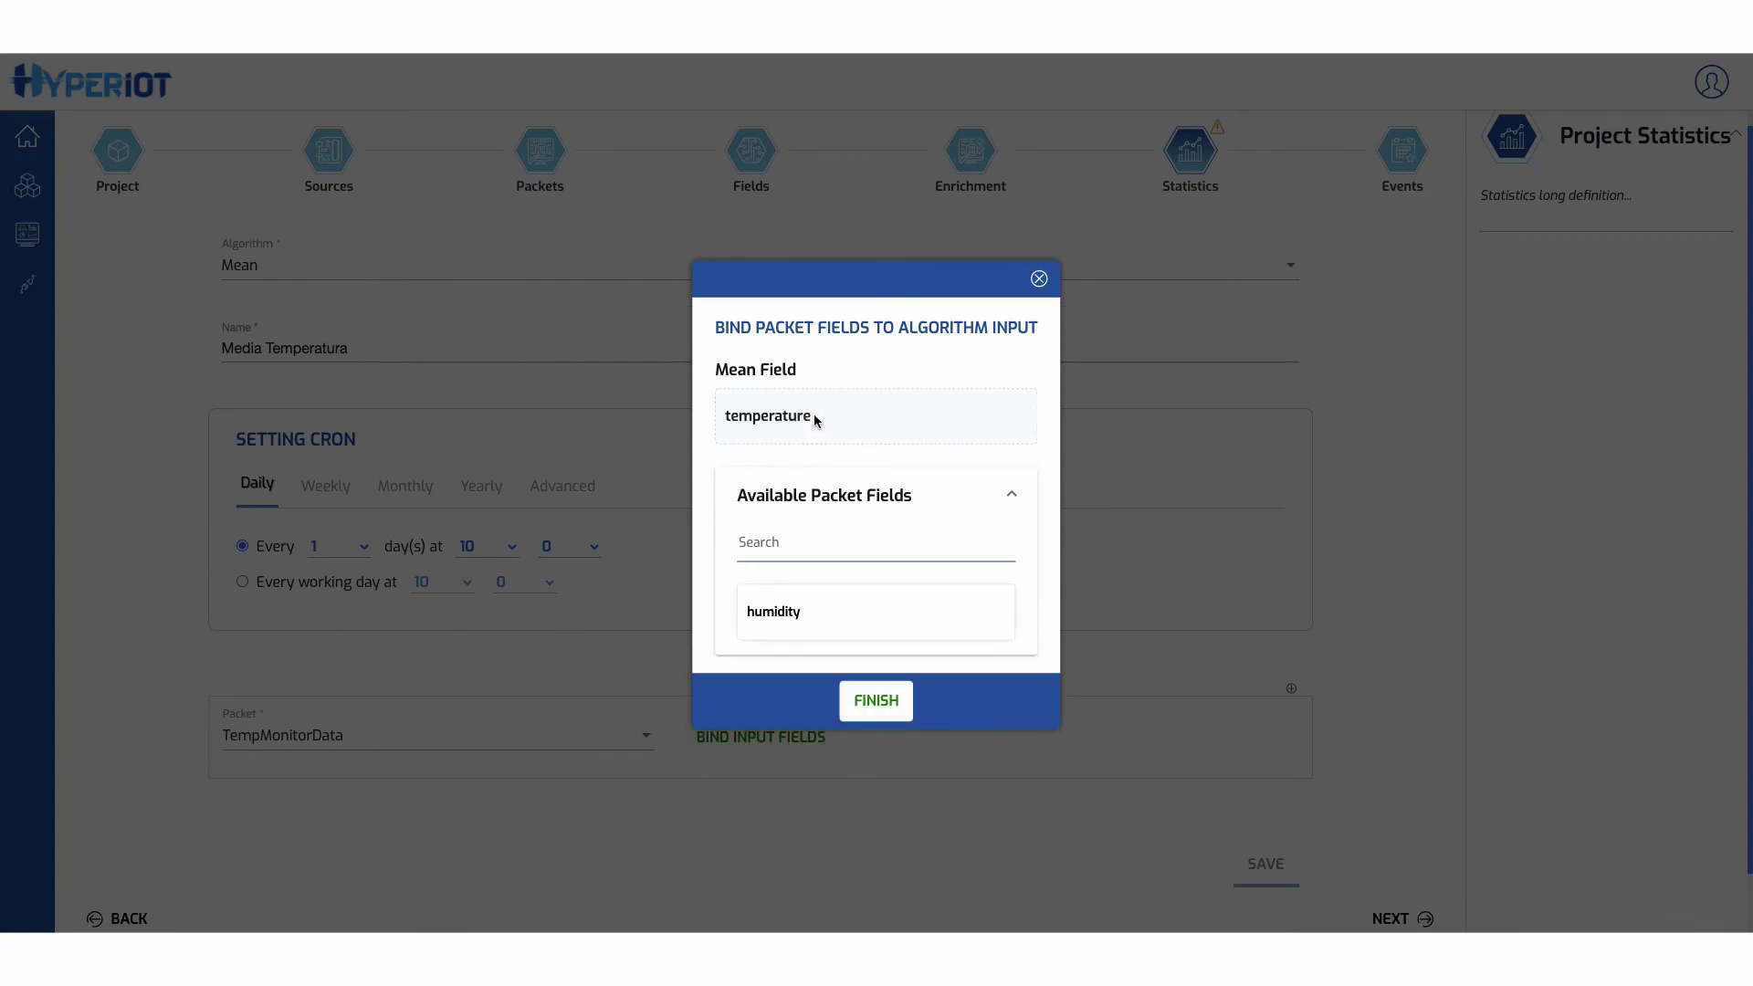
left_click(869, 703)
left_click(1268, 865)
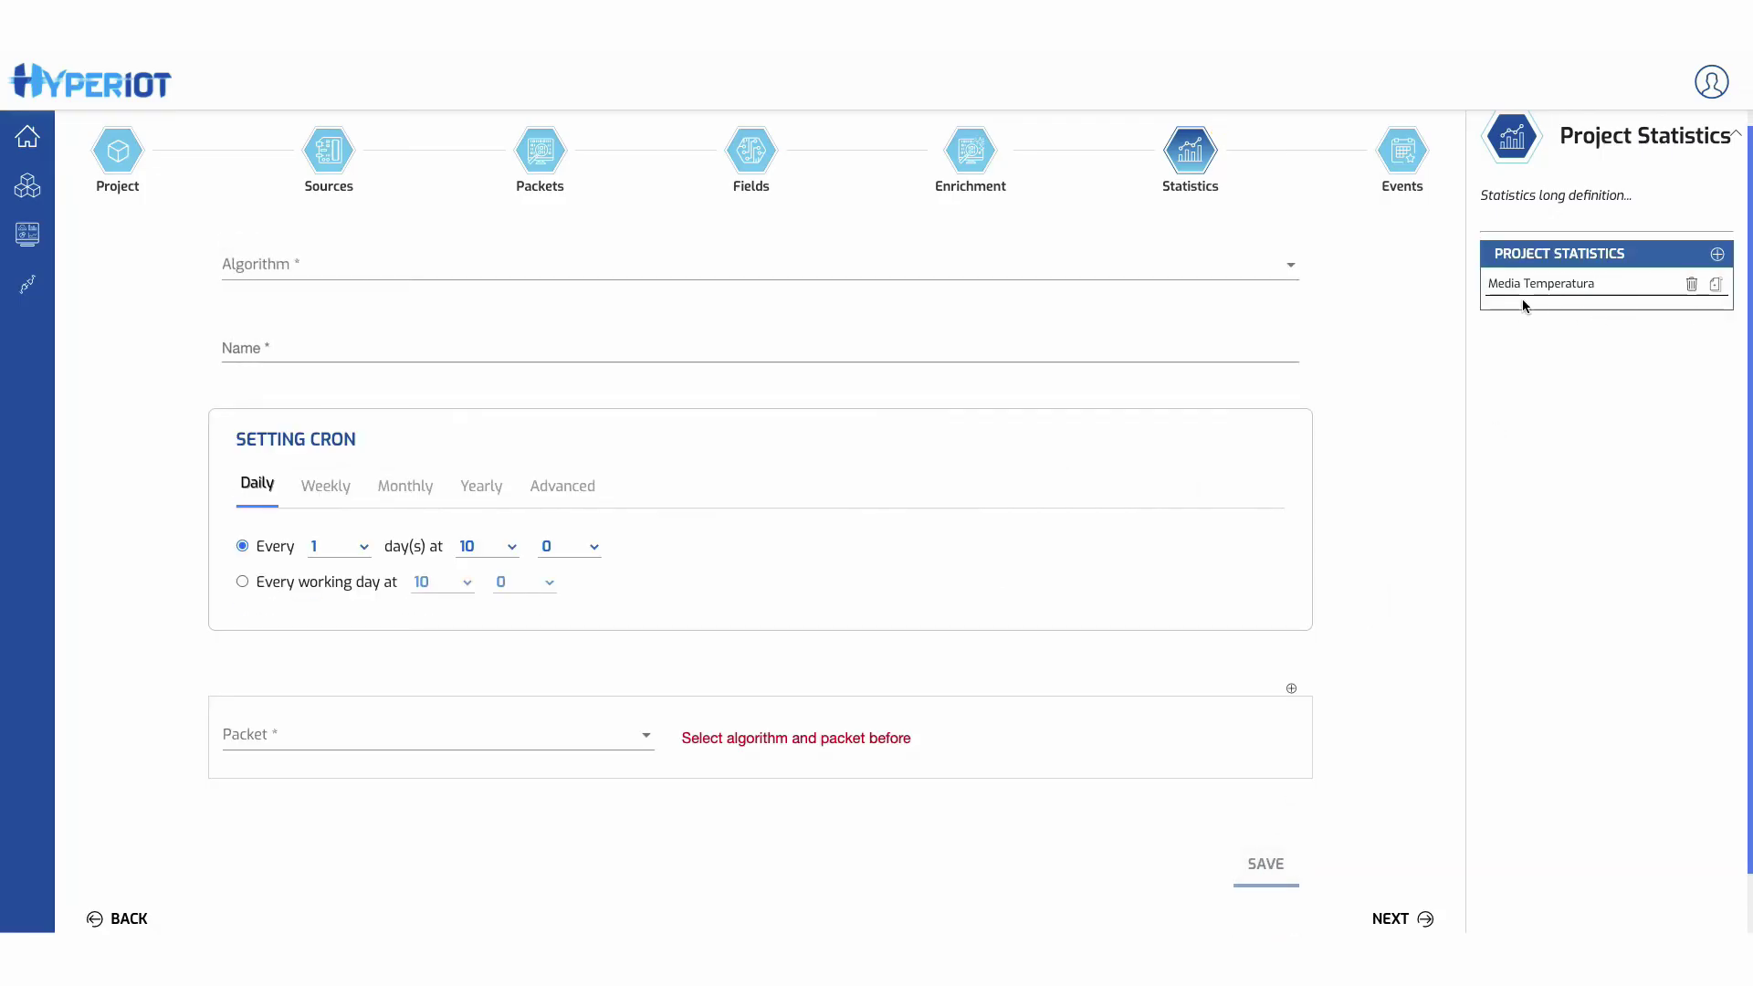
left_click(1397, 919)
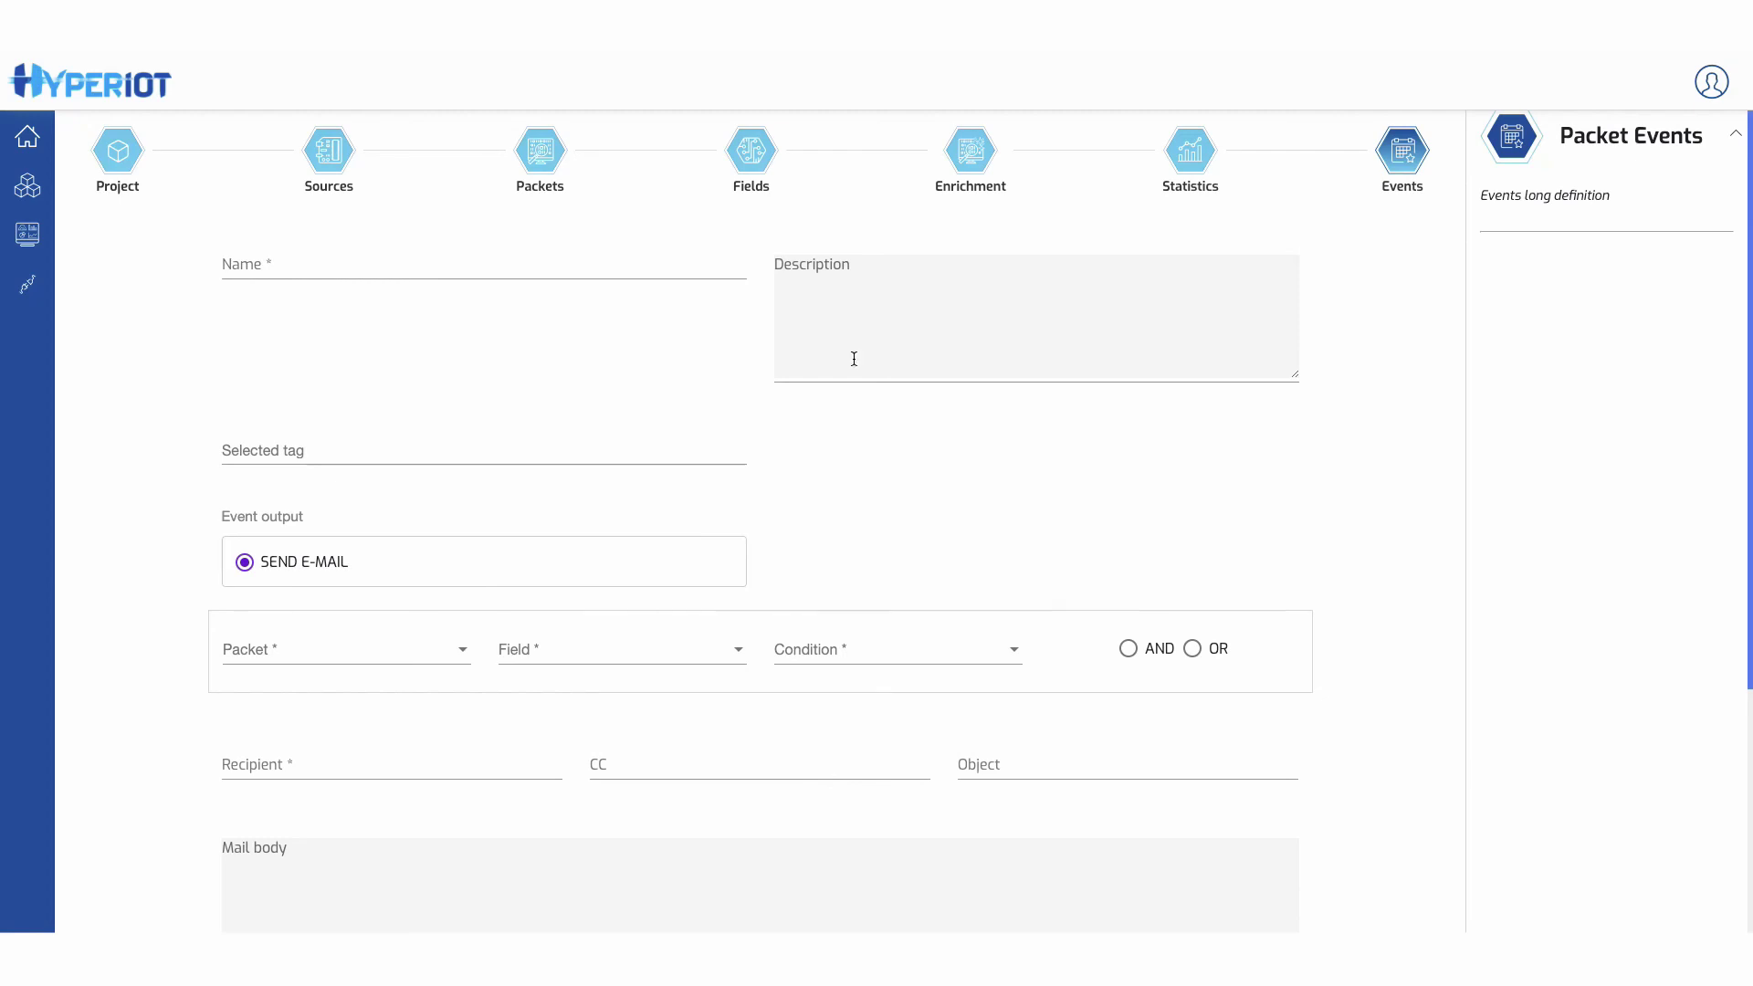
- Name the event 'Allarme Temperatura' and tag it allarme_temperatura
left_click(447, 265)
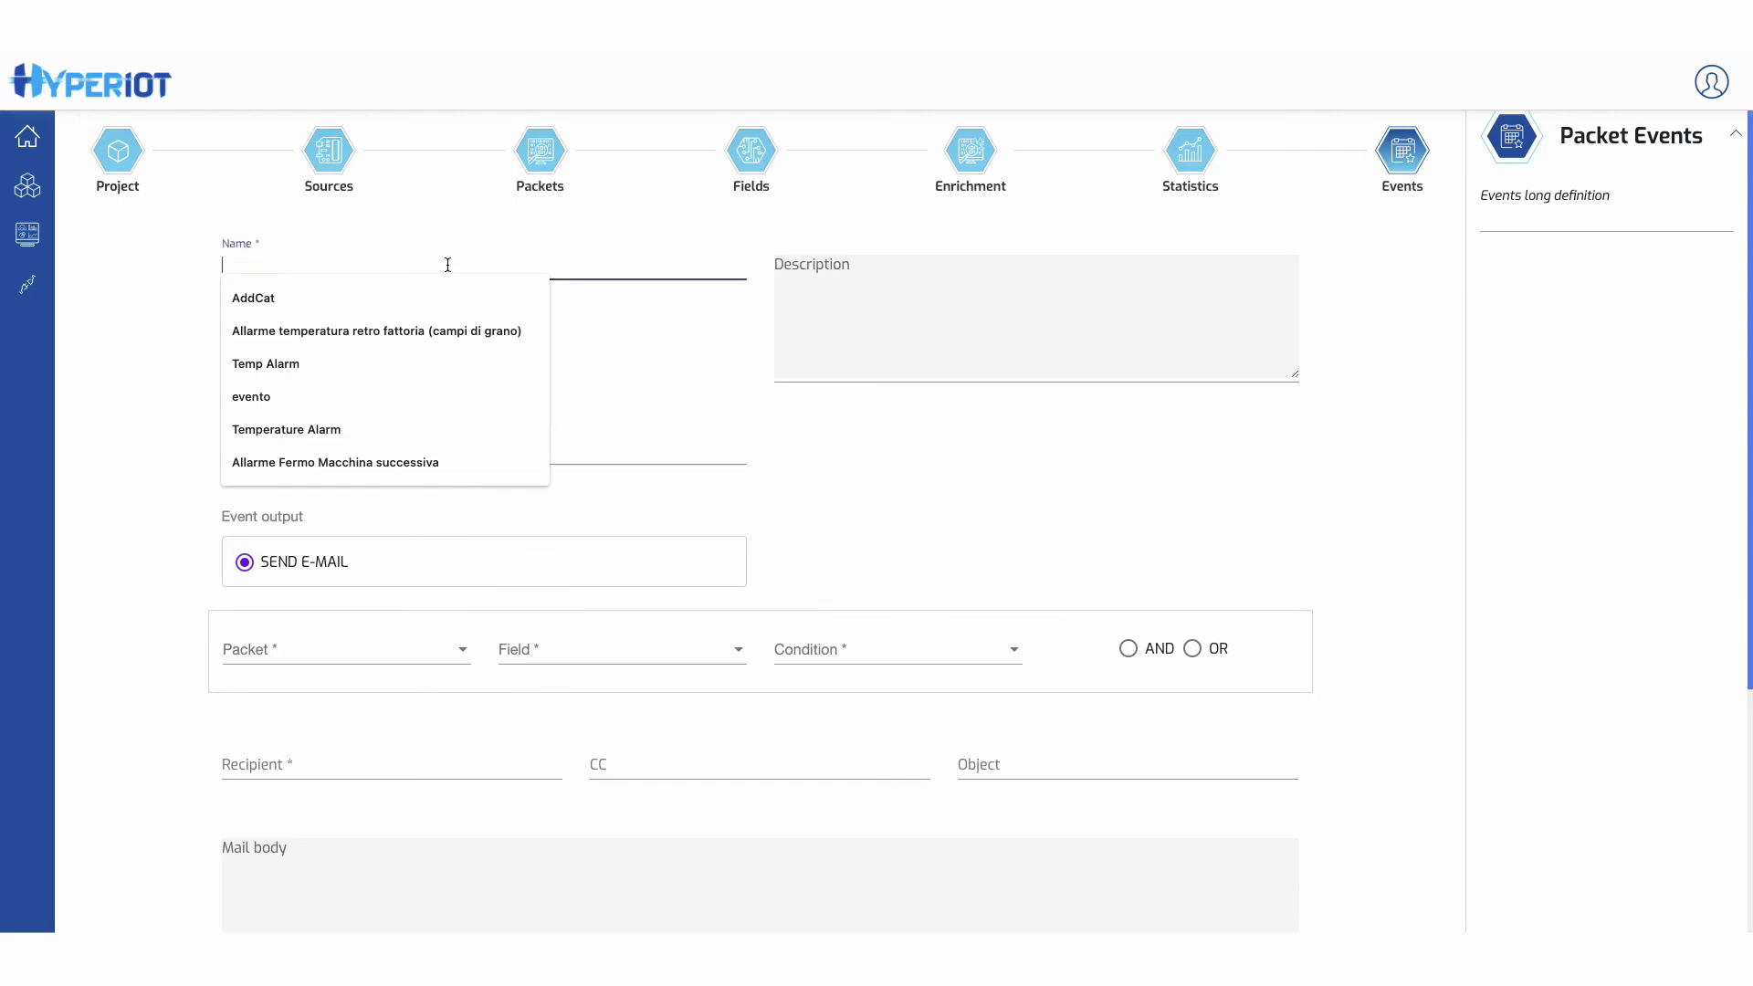
type("Allarme ")
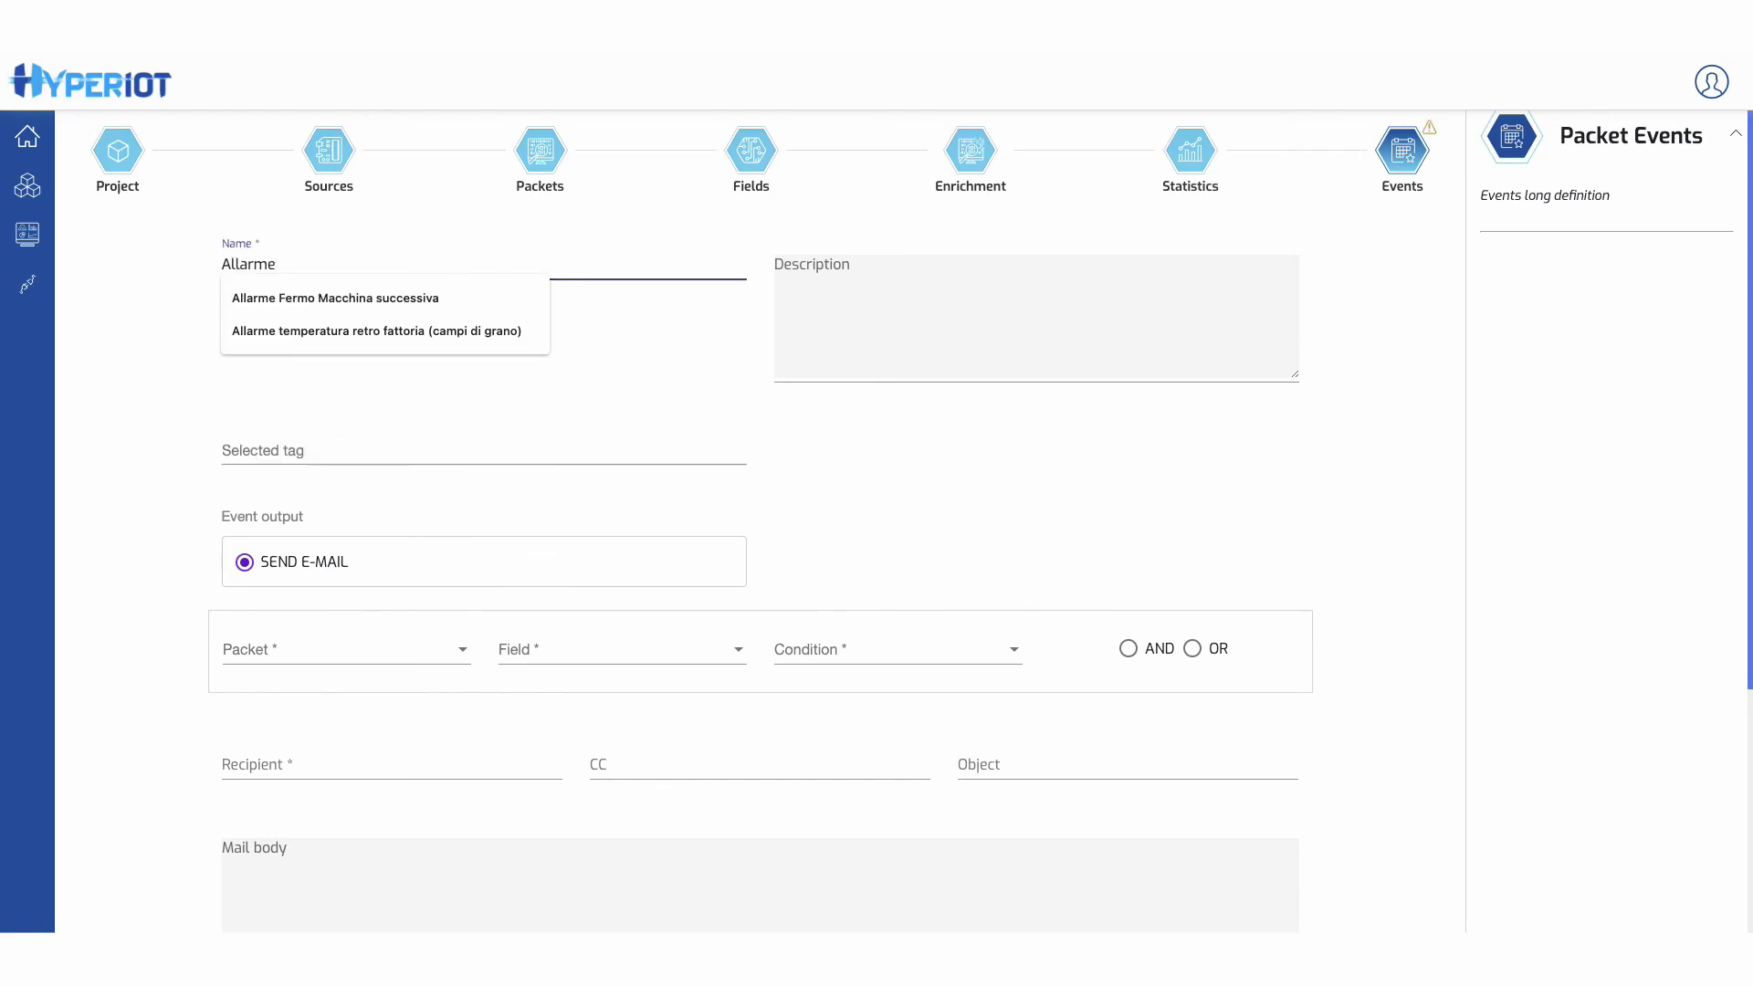
type("Temperatura")
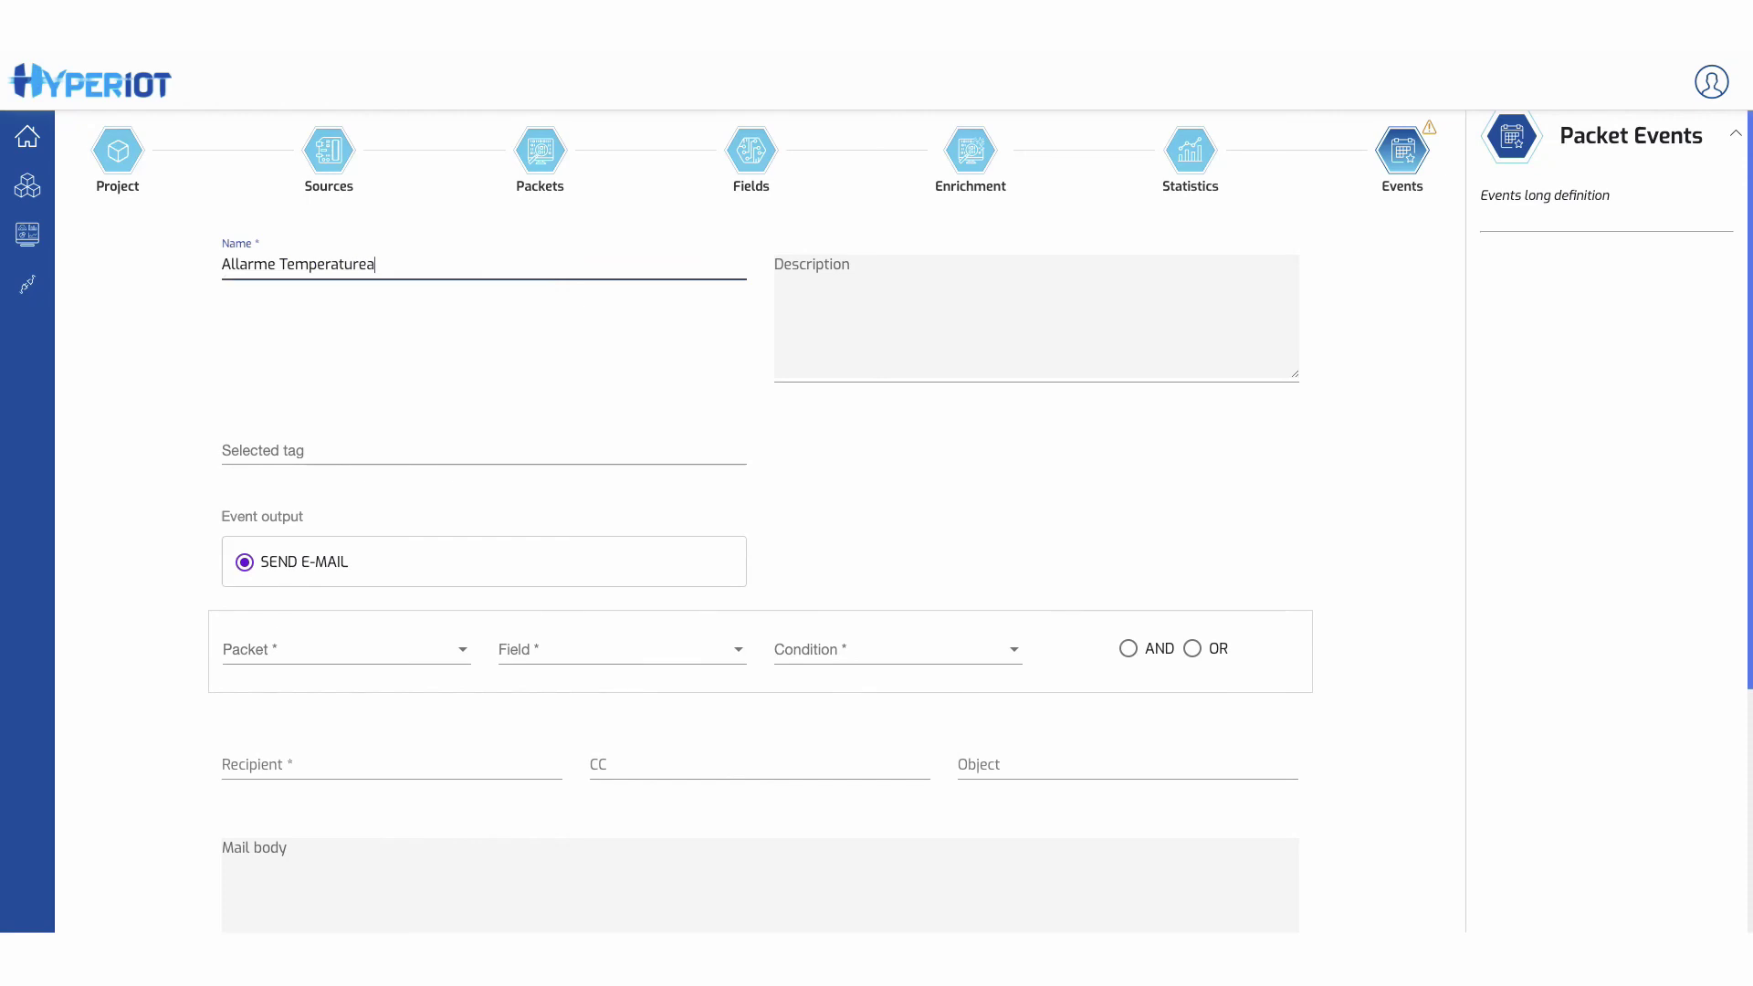
left_click(356, 454)
left_click(315, 500)
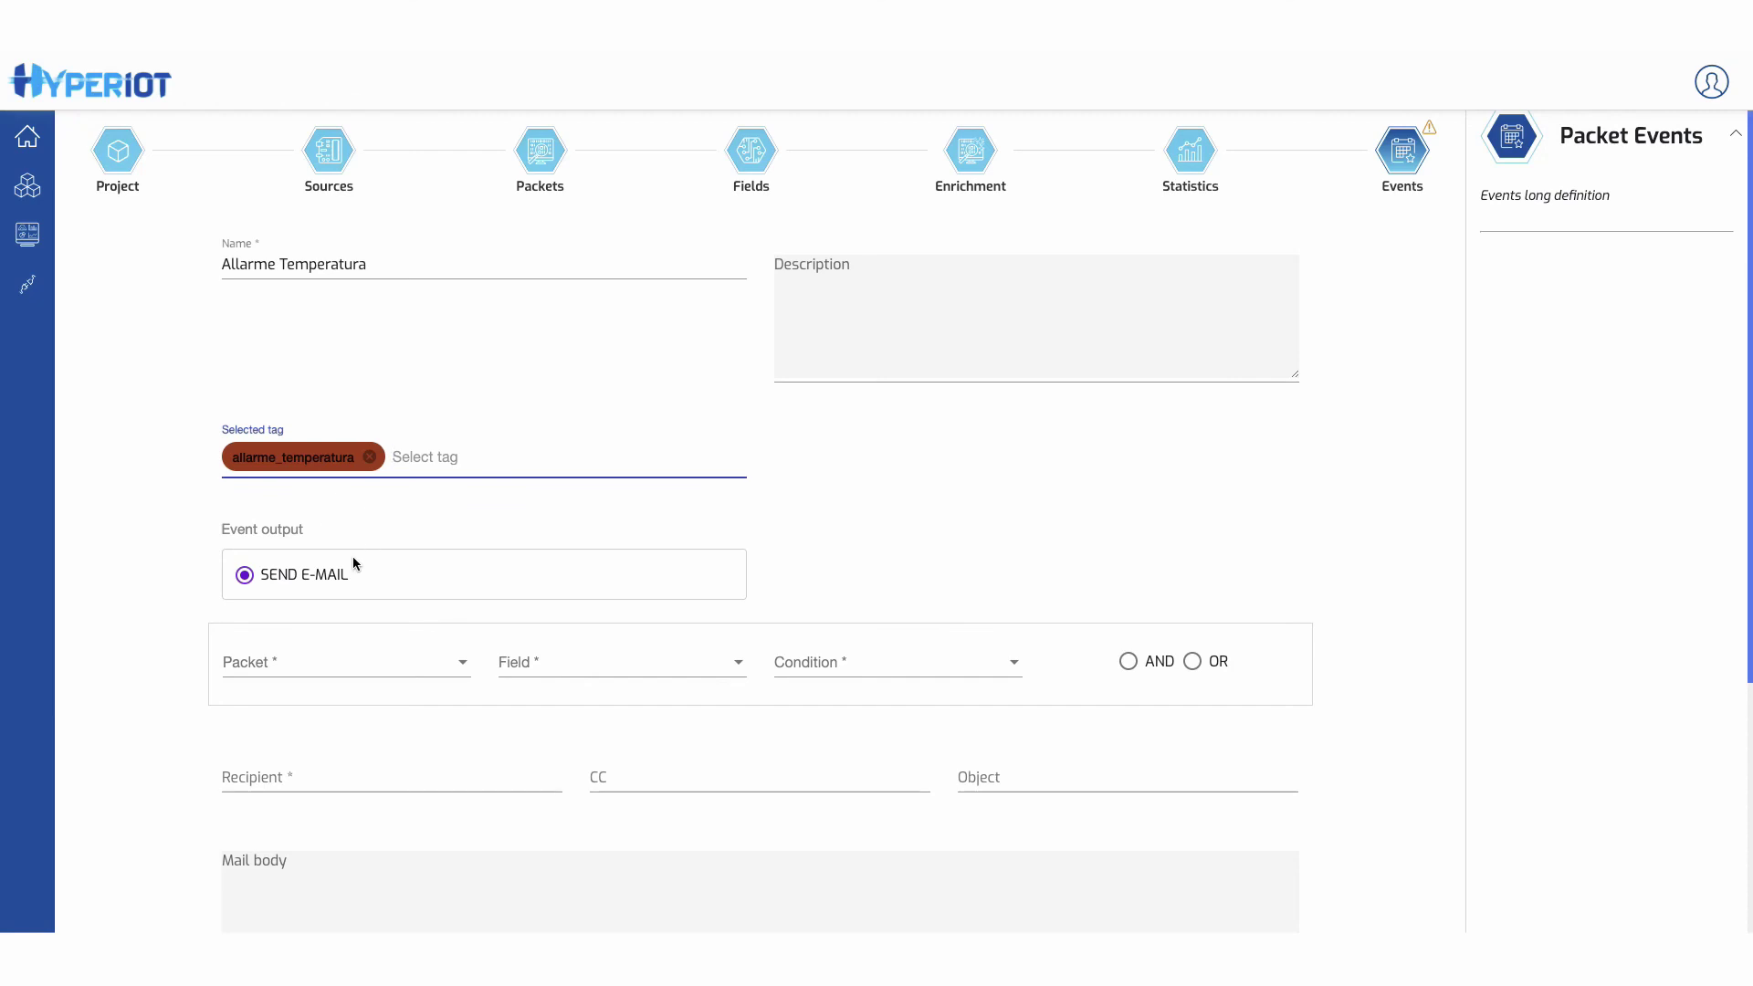
- Trigger the event when TempMonitorData temperature is greater than 90
left_click(315, 661)
left_click(293, 665)
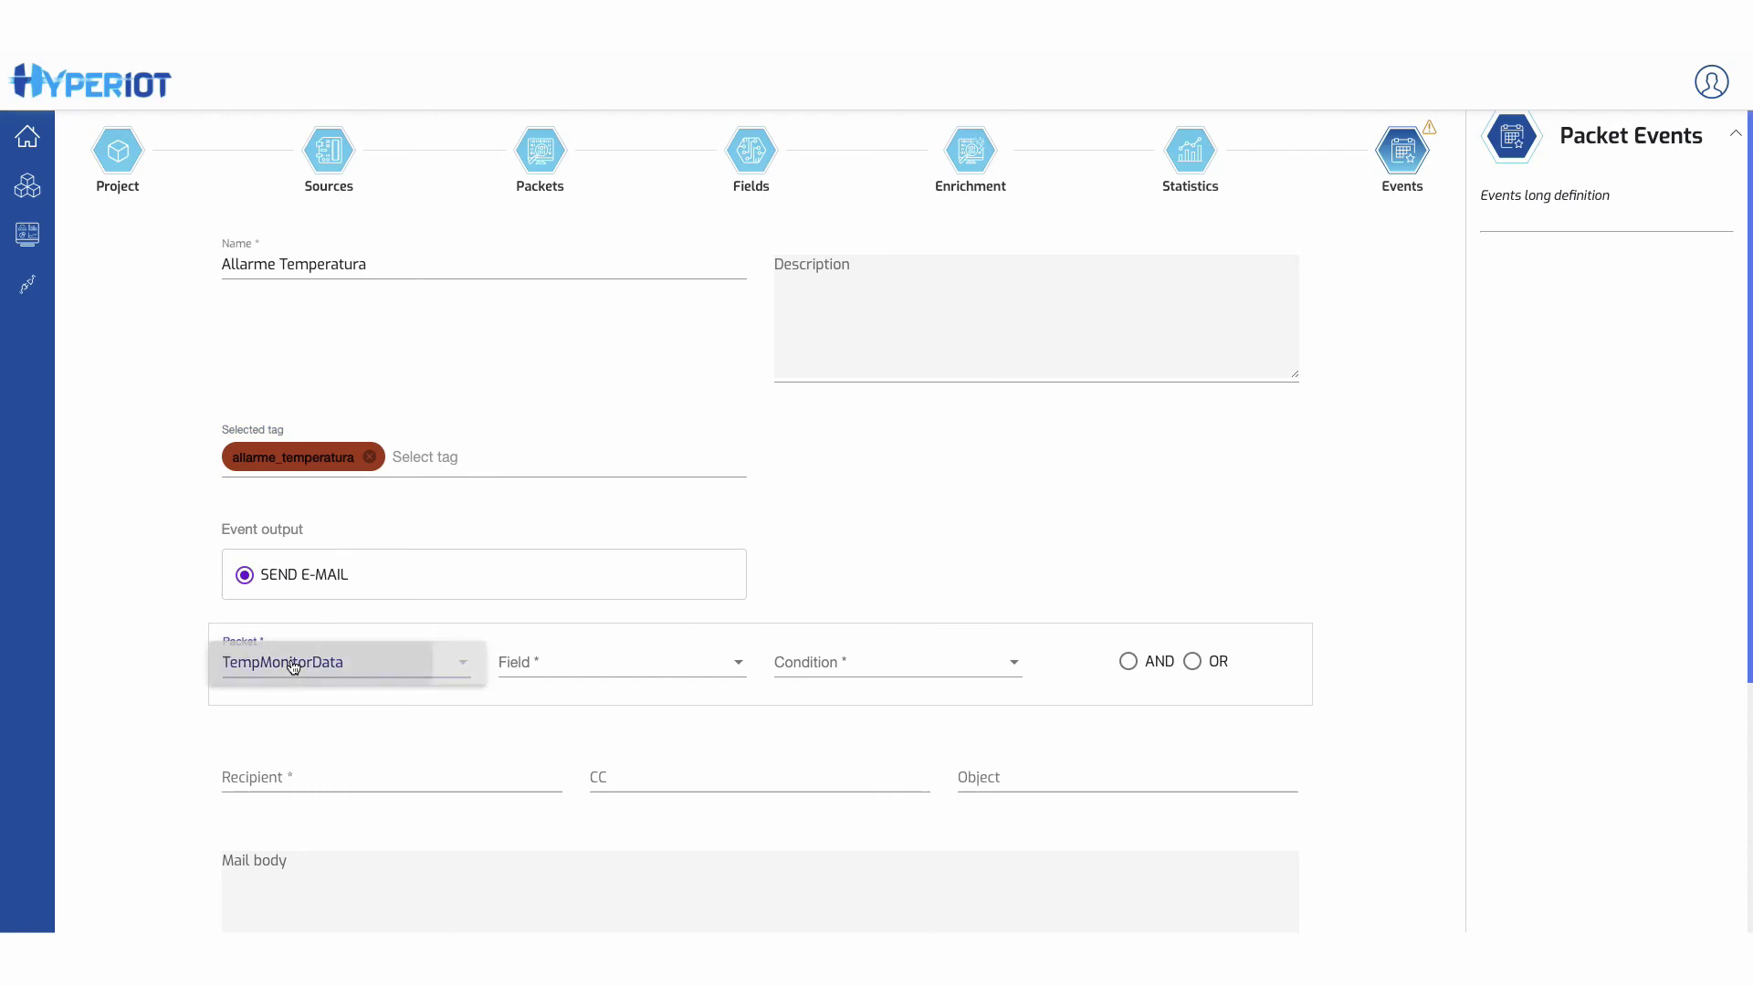
left_click(579, 660)
left_click(559, 704)
left_click(655, 666)
left_click(630, 661)
left_click(854, 655)
type("90")
- E-mail the recipient 'Allarme Temperatura!' with body 'Attenzione, potenziale incendio rilevato!', then save the event
scroll(1105, 529, "down", 3)
left_click(326, 584)
type("ari")
key("Down")
key("Tab")
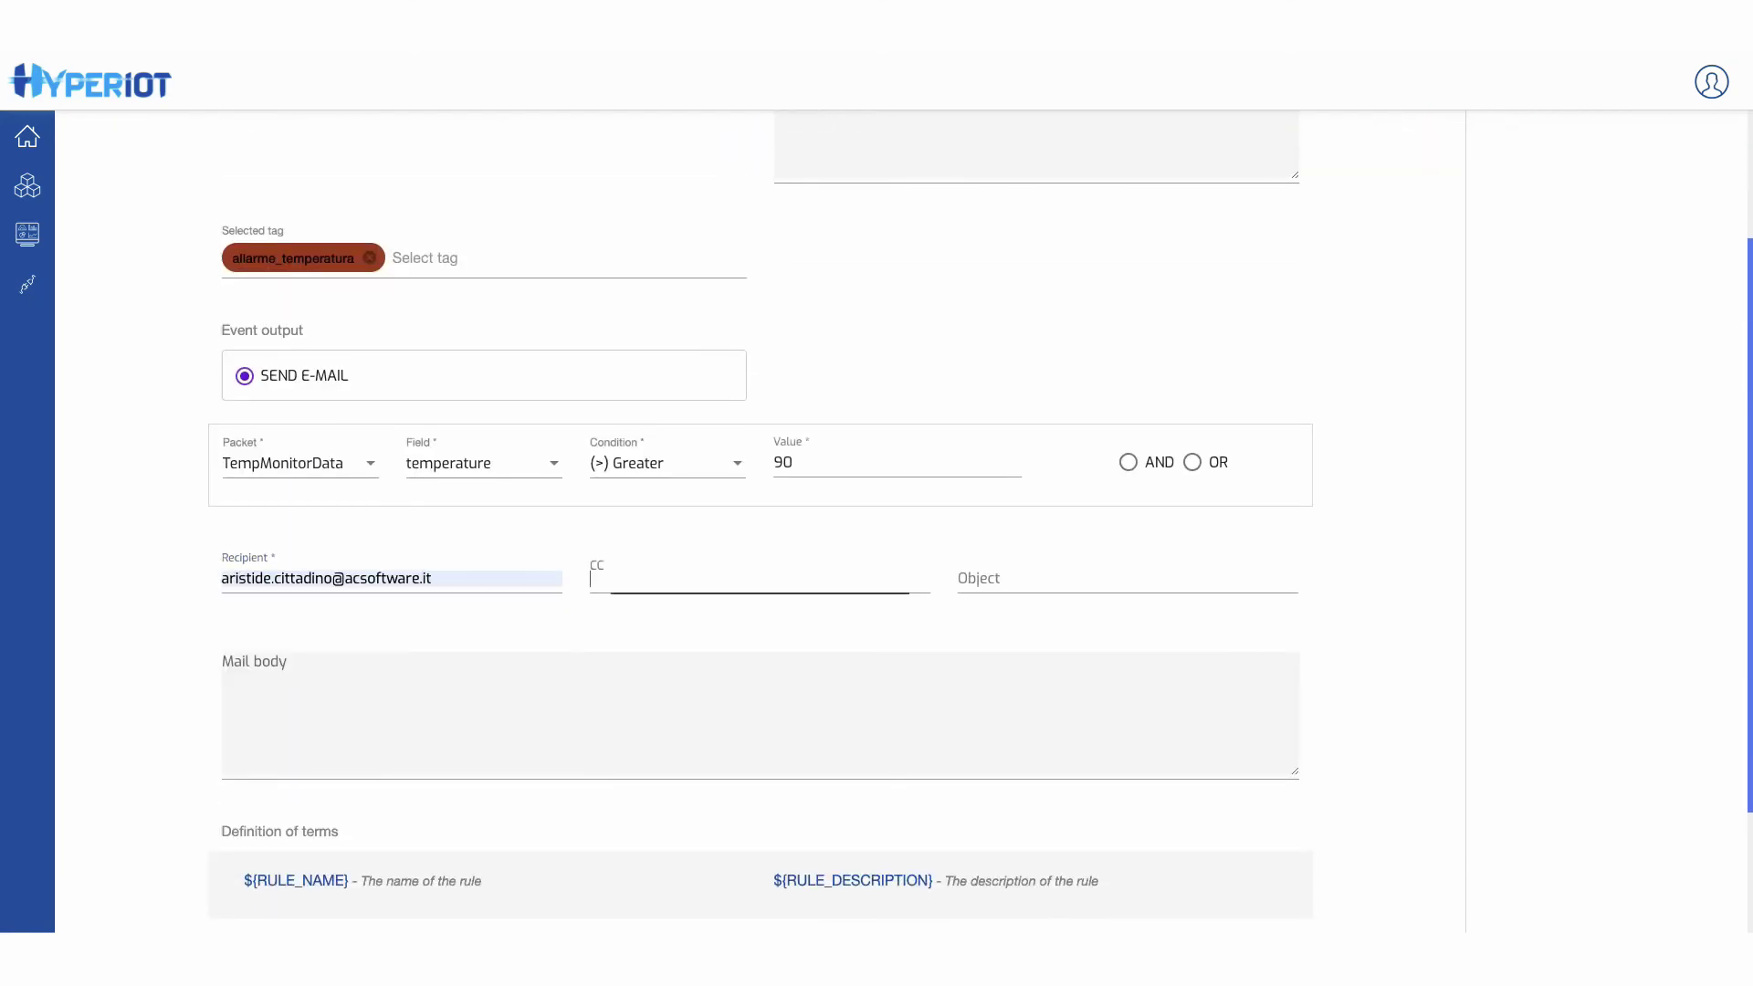
left_click(1009, 583)
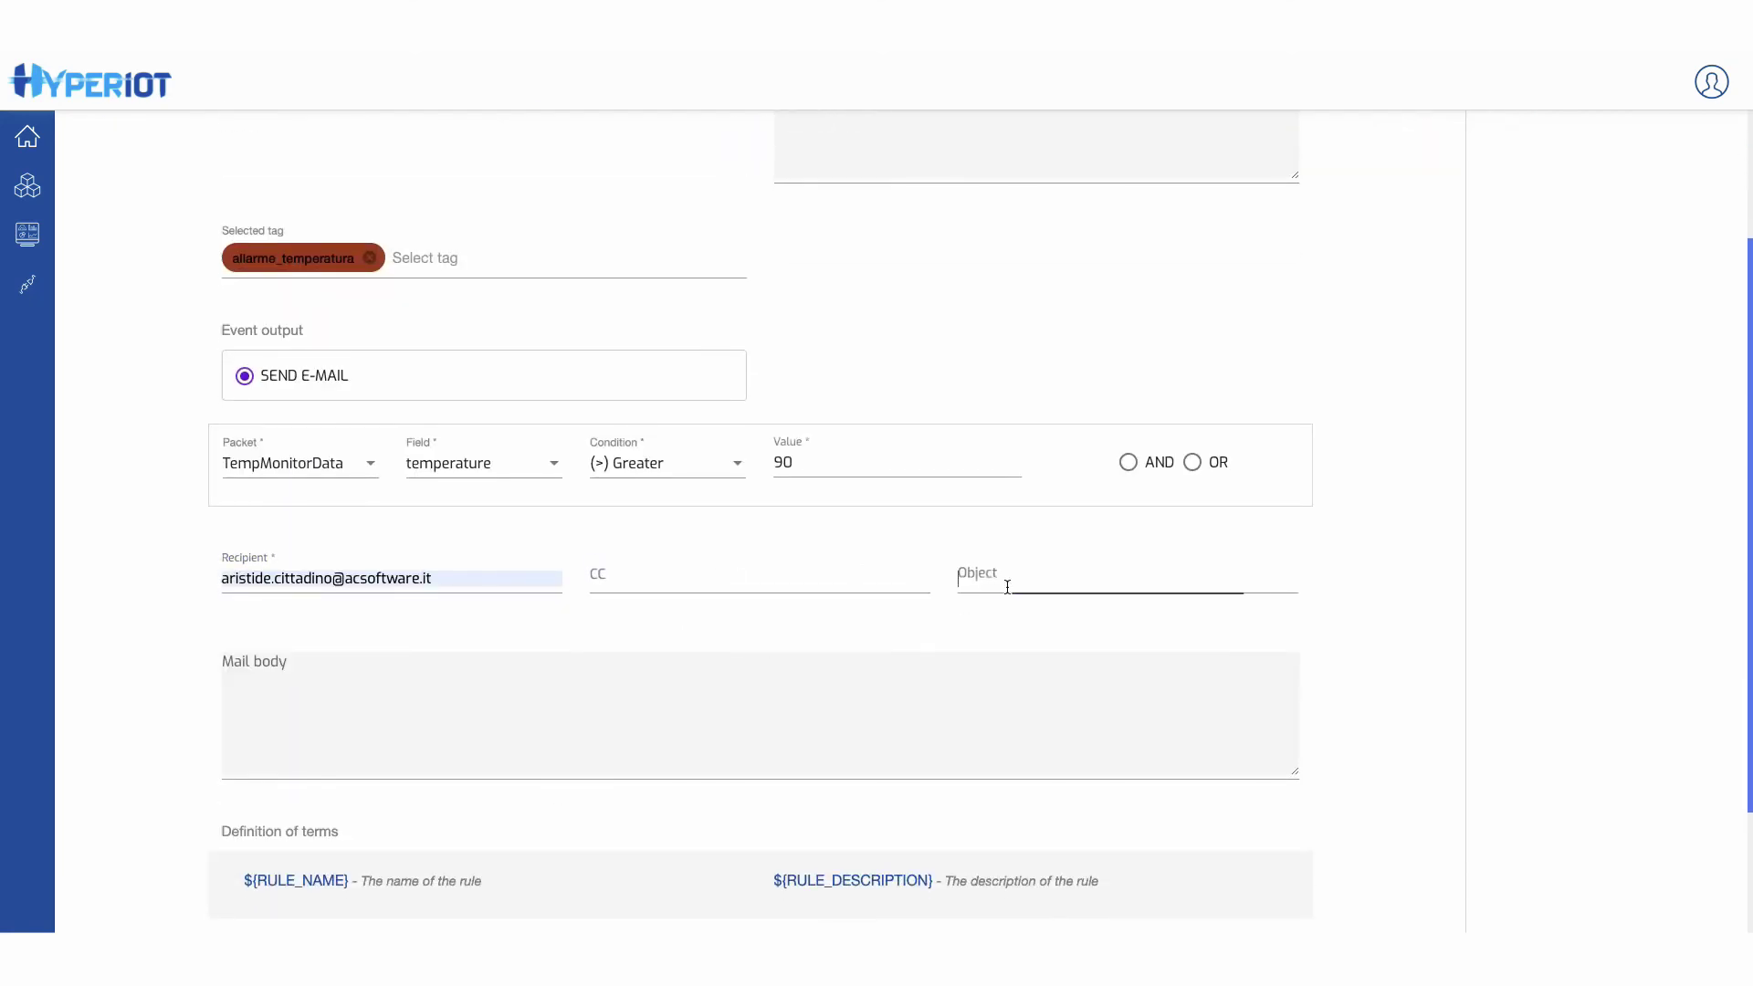
type("Allarme")
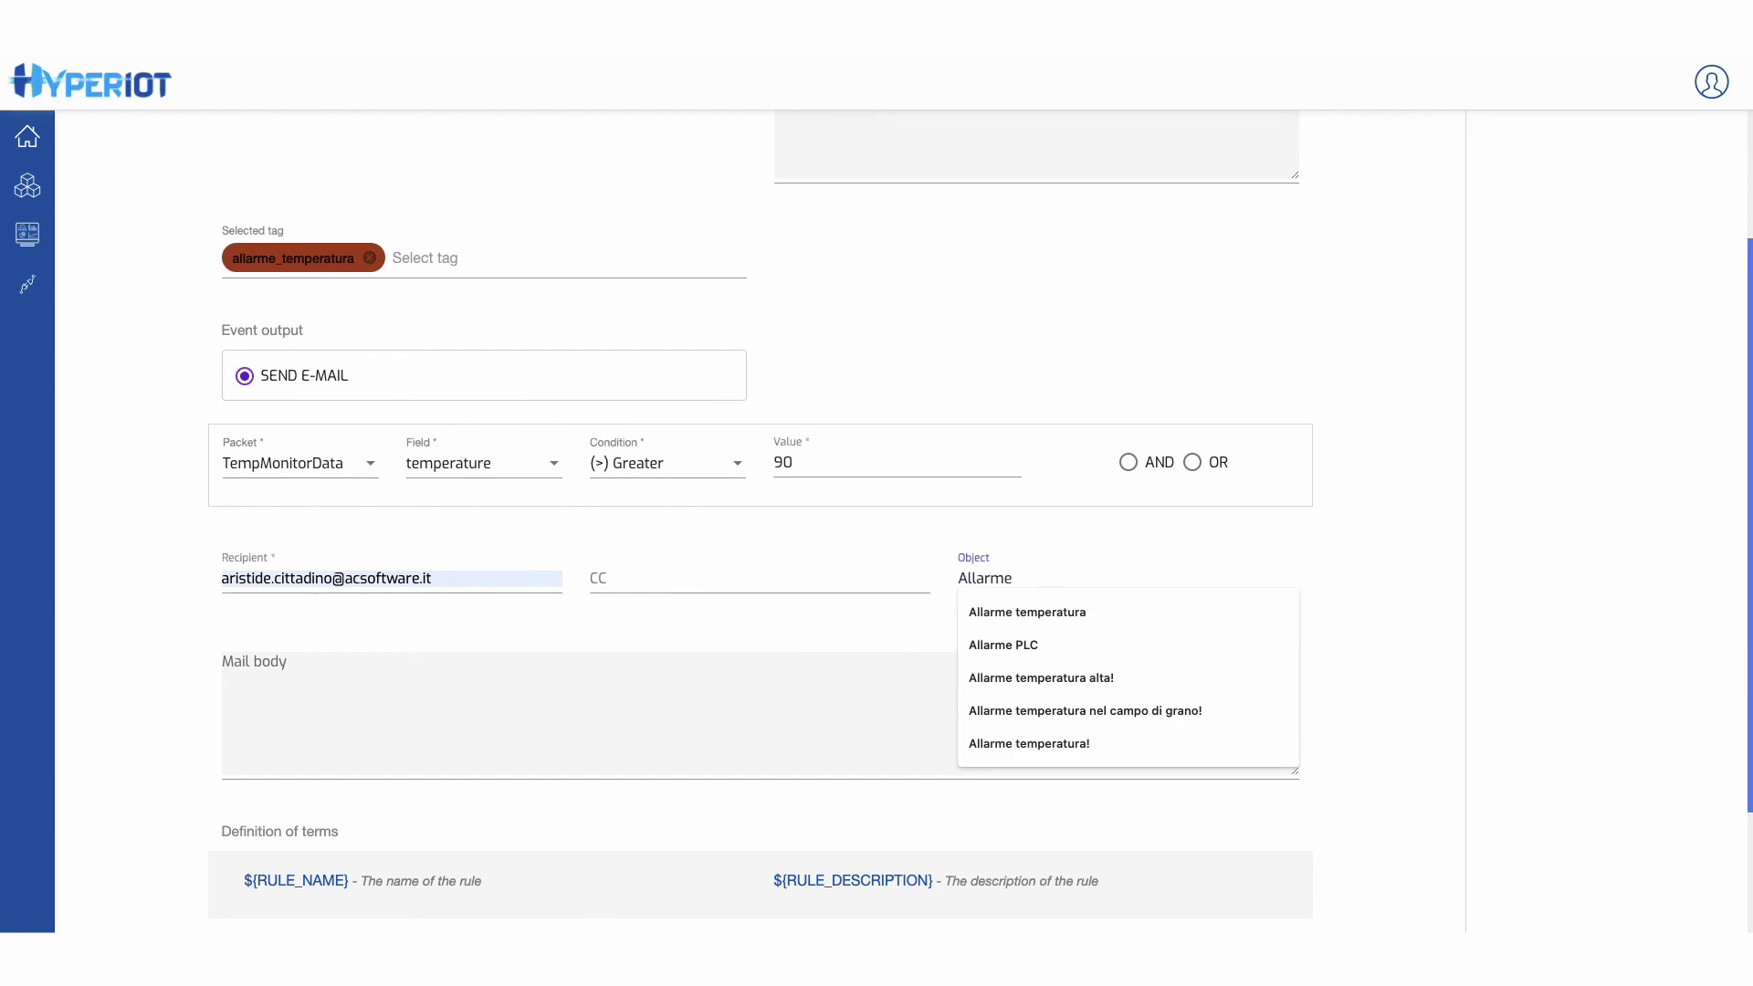
type(" Temperatura!")
left_click(692, 665)
type("Attenzione")
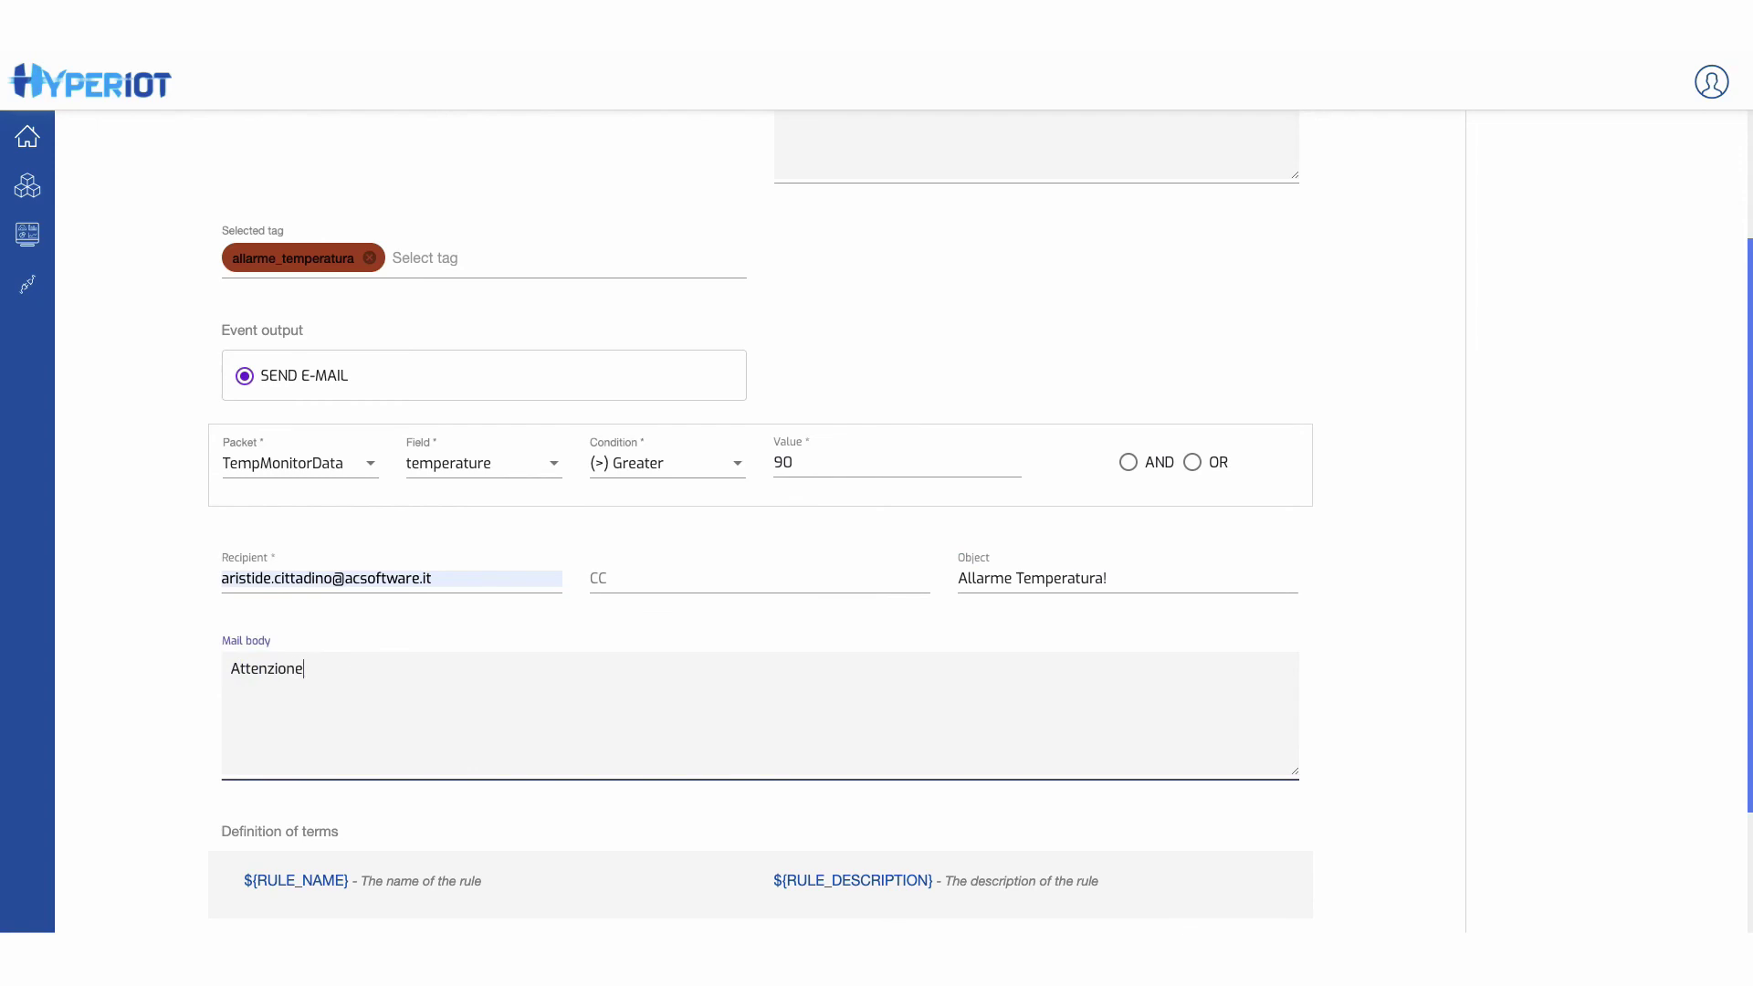
type(", potenziale incendio rilevato!")
scroll(1481, 605, "up", 3)
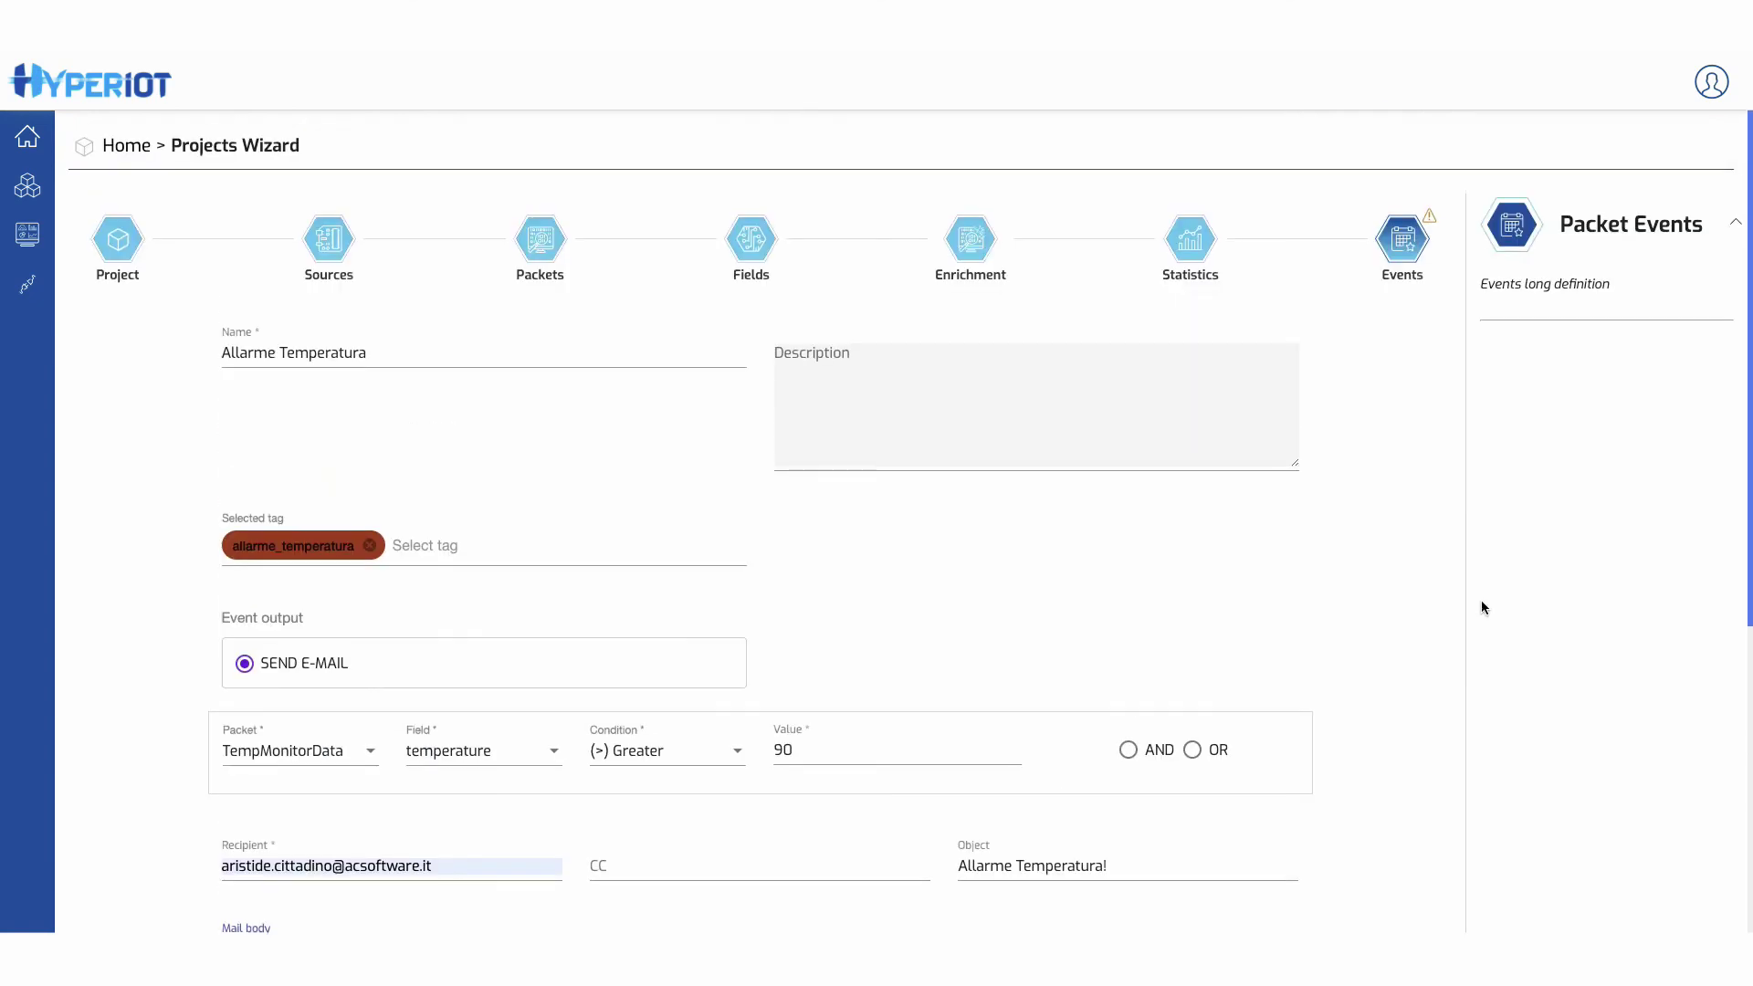
scroll(1300, 599, "down", 5)
left_click(1265, 790)
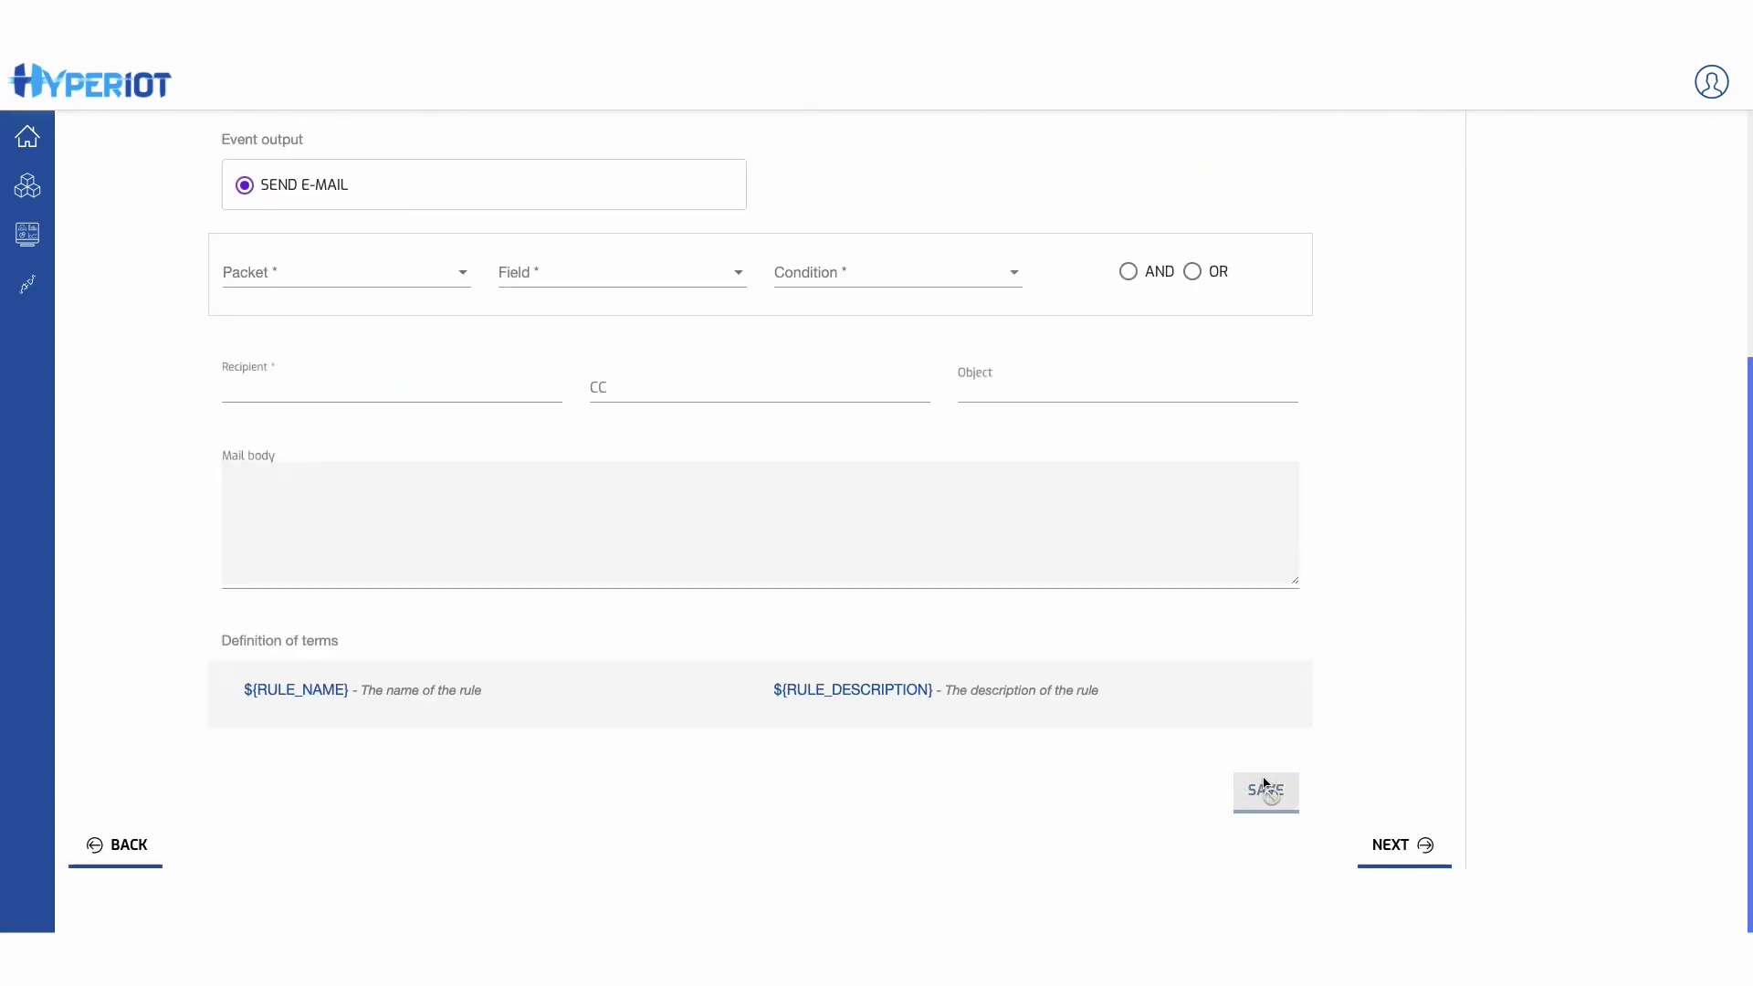
scroll(1406, 383, "up", 5)
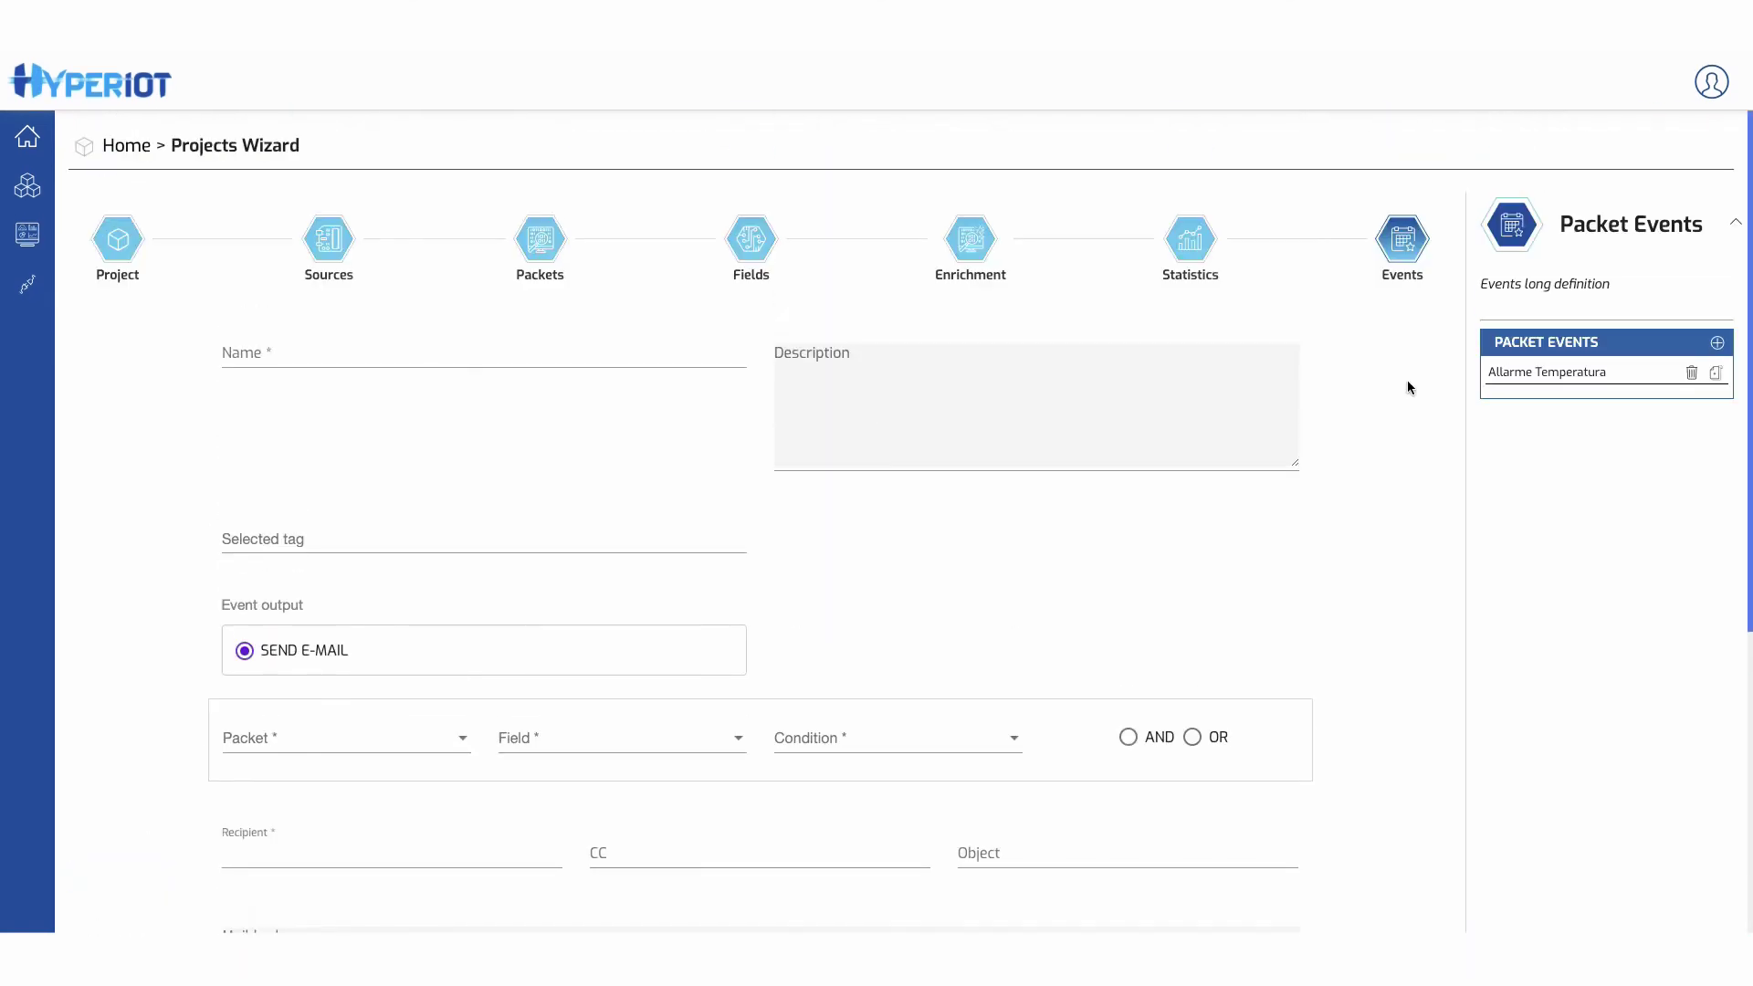